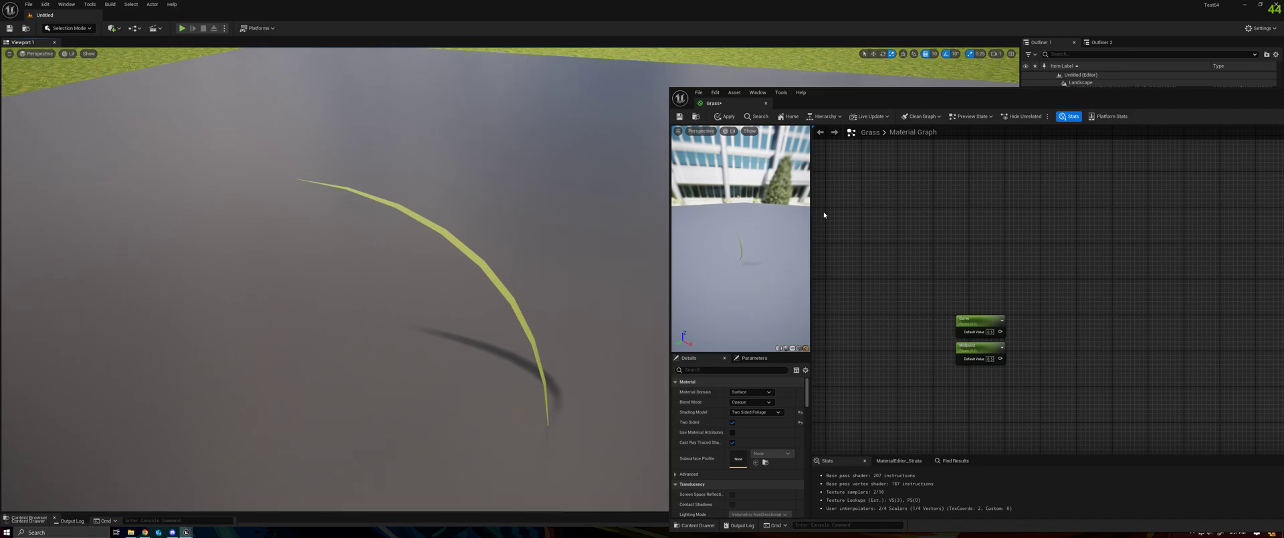
Raise the Curve parameter's default value to about 0.76 and lower the Midpoint parameter's default value to about 0.23 in the Grass material
{"action": "left_click", "coordinate": [976, 319]}
{"action": "mouse_move", "coordinate": [989, 332]}
{"action": "left_mouse_down"}
{"action": "mouse_move", "coordinate": [1016, 331]}
{"action": "mouse_move", "coordinate": [996, 331]}
{"action": "left_mouse_up"}
{"action": "left_click", "coordinate": [978, 346]}
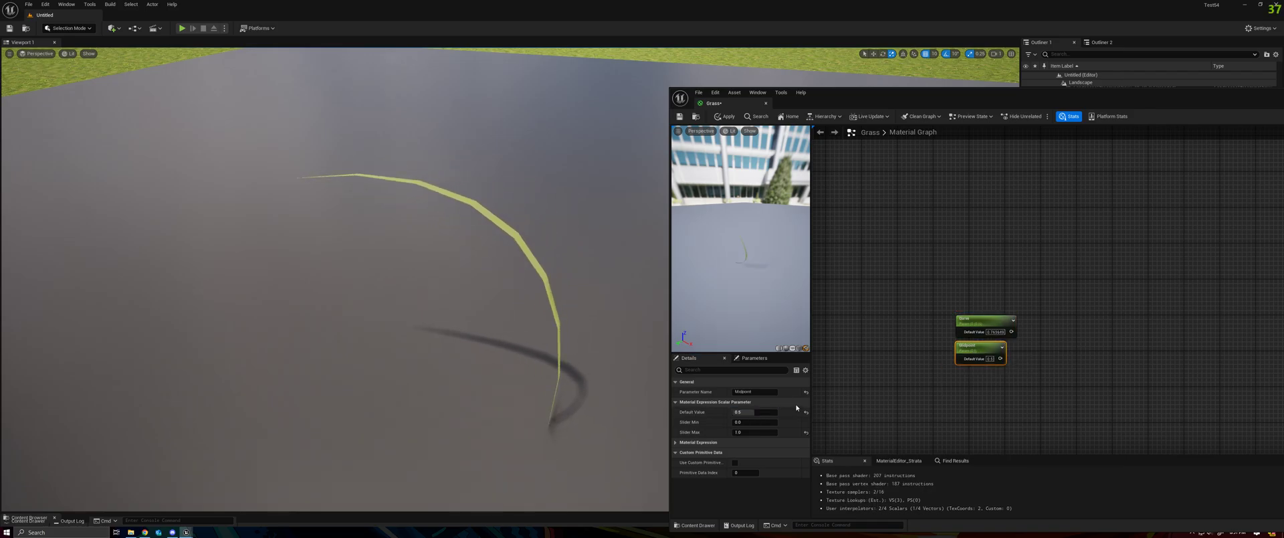
{"action": "left_click_drag", "start_coordinate": [754, 412], "coordinate": [740, 412]}
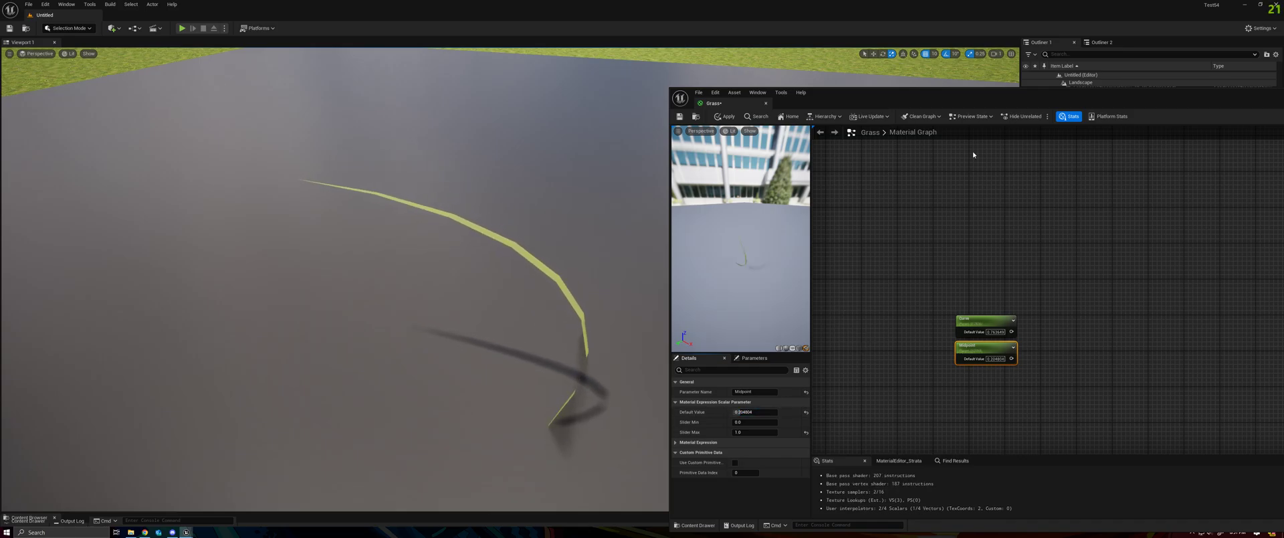
Select the grass blade in the level, view it closer, and raise the Midpoint parameter's default value to about 0.6
{"action": "left_click", "coordinate": [575, 301]}
{"action": "left_click_drag", "start_coordinate": [626, 277], "coordinate": [642, 294], "text": "alt"}
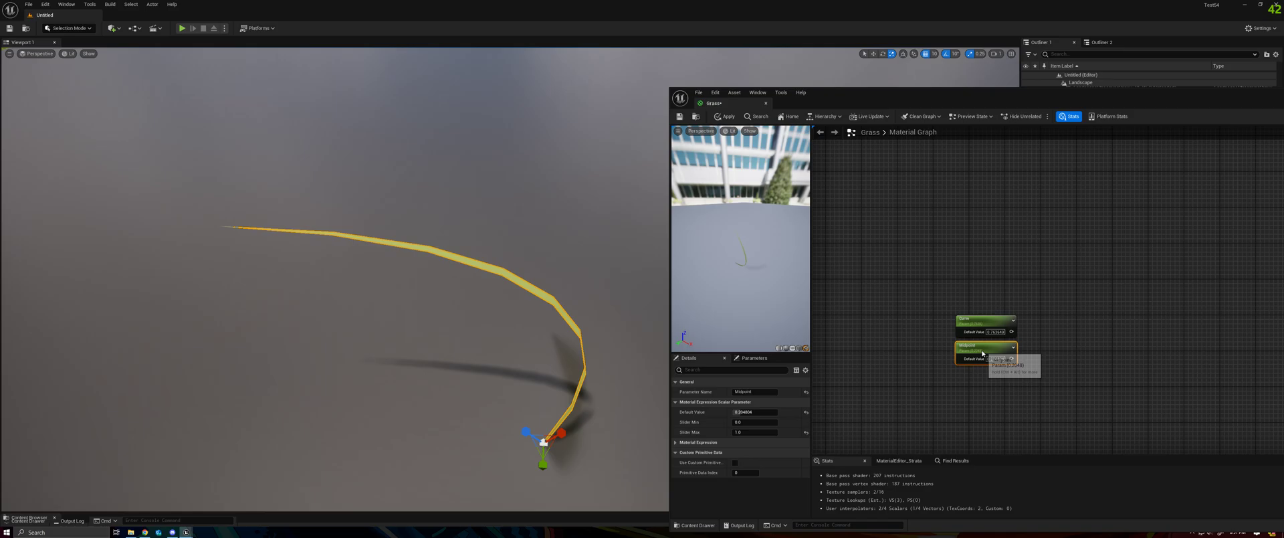
{"action": "left_click_drag", "start_coordinate": [755, 411], "coordinate": [783, 411]}
Uncover the blade's properties, clear their search filter, and set the blade's Y rotation to 90° with the other rotation axes at zero
{"action": "left_click_drag", "start_coordinate": [911, 105], "coordinate": [910, 450]}
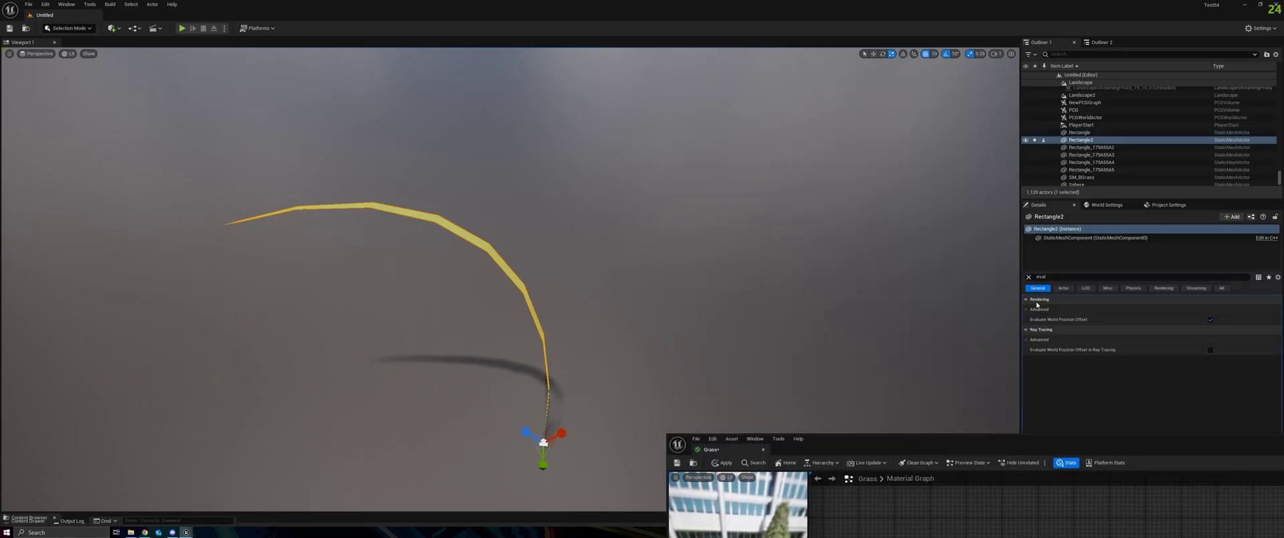
{"action": "left_click", "coordinate": [1028, 276]}
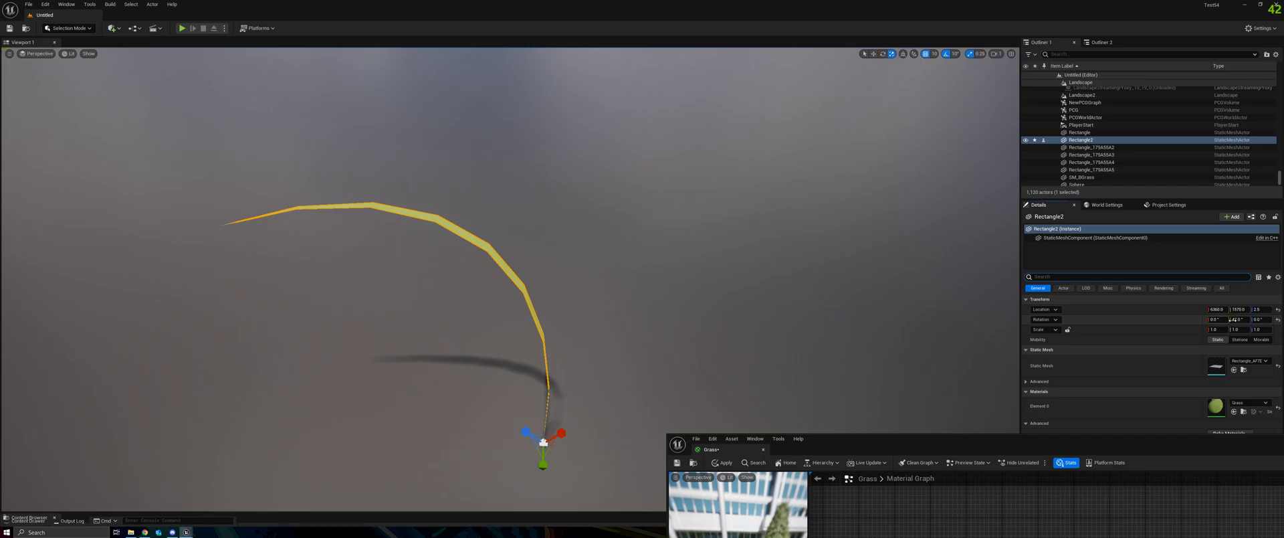
{"action": "mouse_move", "coordinate": [1231, 320]}
{"action": "left_mouse_down"}
{"action": "mouse_move", "coordinate": [1216, 319]}
{"action": "mouse_move", "coordinate": [1257, 320]}
{"action": "mouse_move", "coordinate": [1212, 320]}
{"action": "left_mouse_up"}
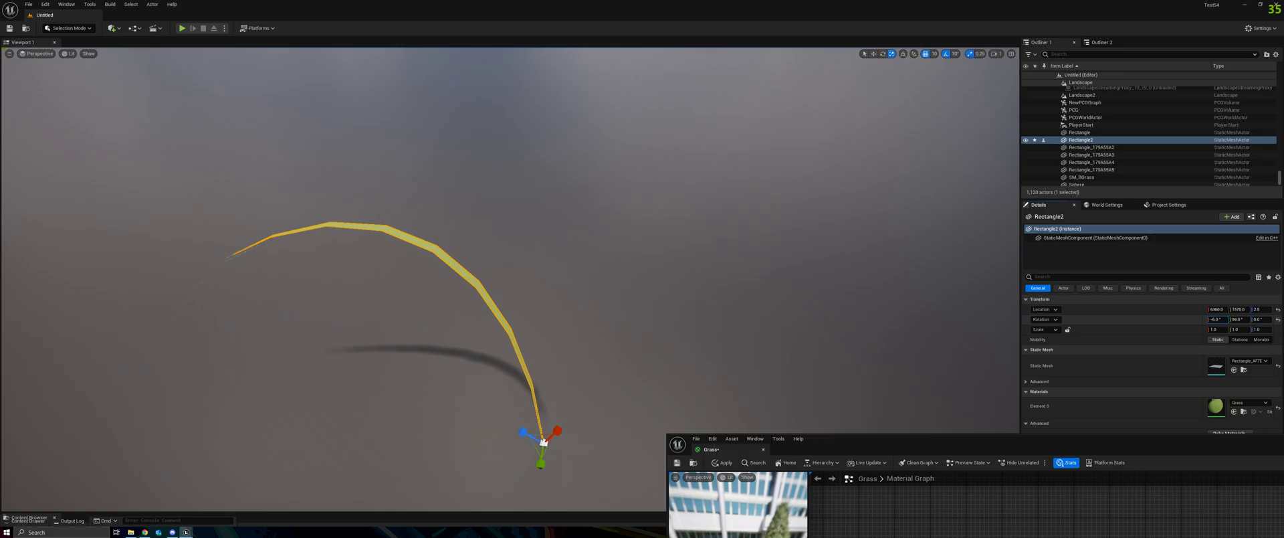
{"action": "left_click", "coordinate": [1277, 319]}
{"action": "left_click", "coordinate": [1238, 320]}
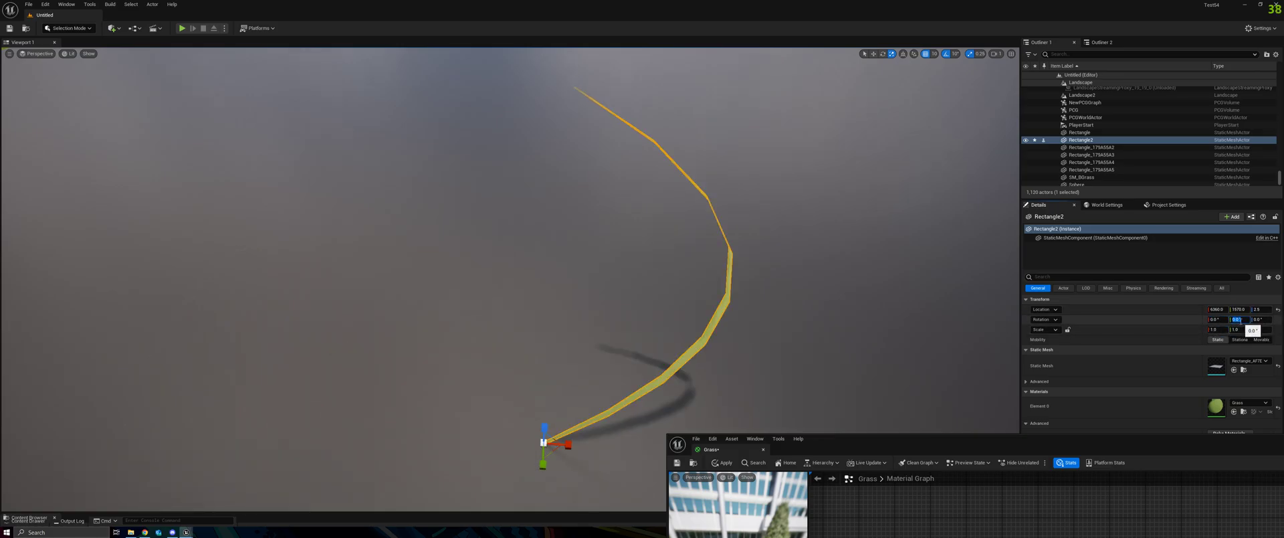
{"action": "type", "text": "90"}
{"action": "key", "text": "Return"}
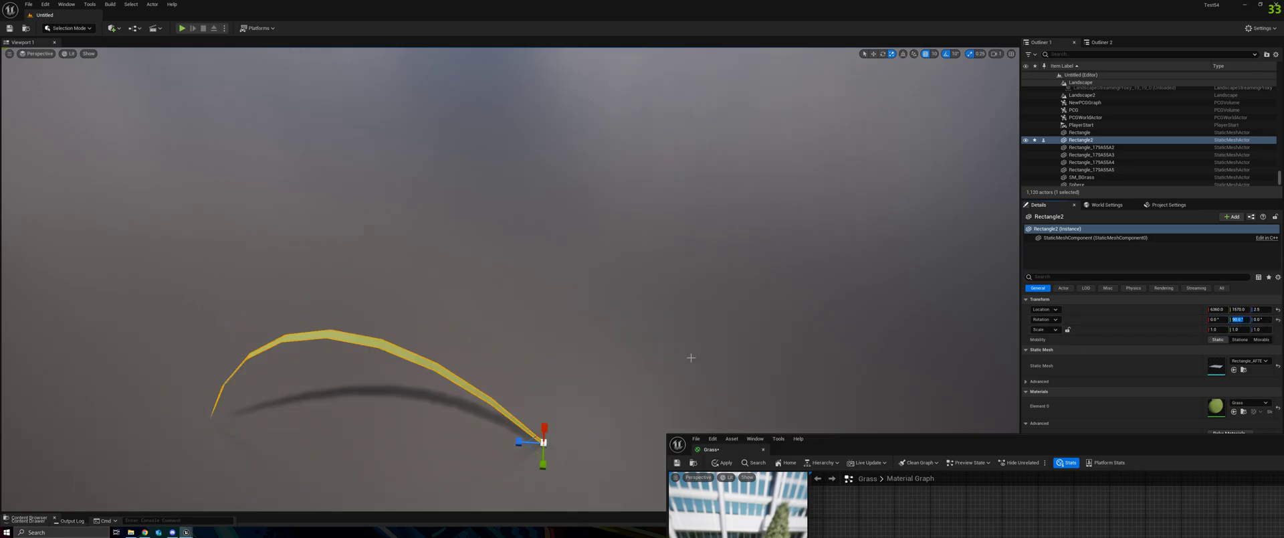
Switch to the Desmos Quadratic Bezier Curve graph and move P1 to about (0.128, 1.096) and P2 to about (1.213, 0.587)
{"action": "left_click", "coordinate": [144, 531]}
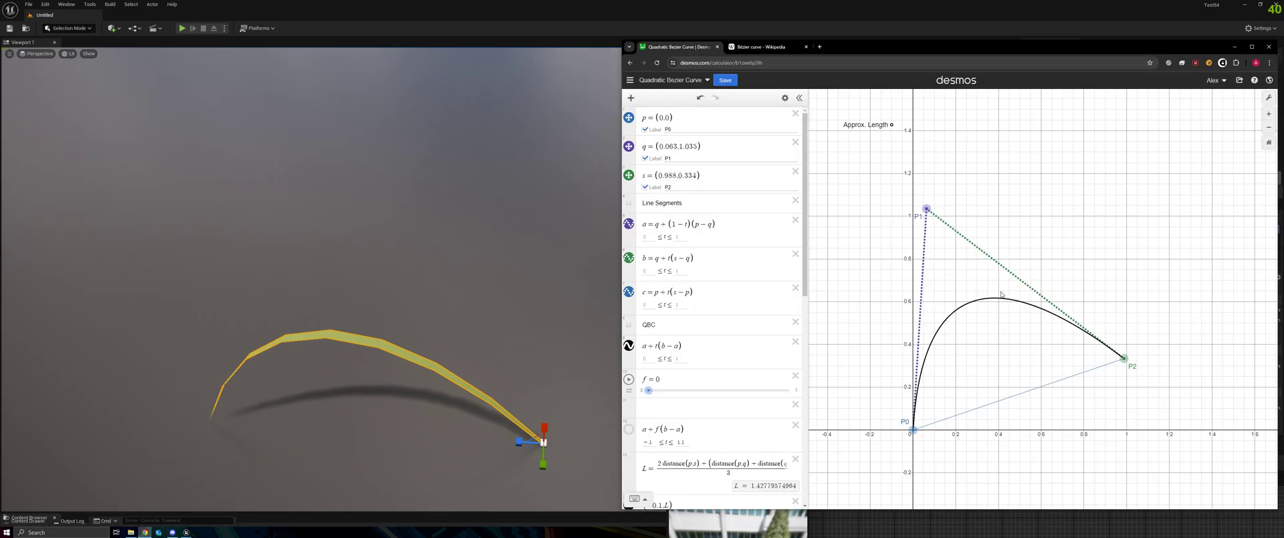
{"action": "scroll", "coordinate": [931, 303], "scroll_direction": "down", "scroll_amount": 1}
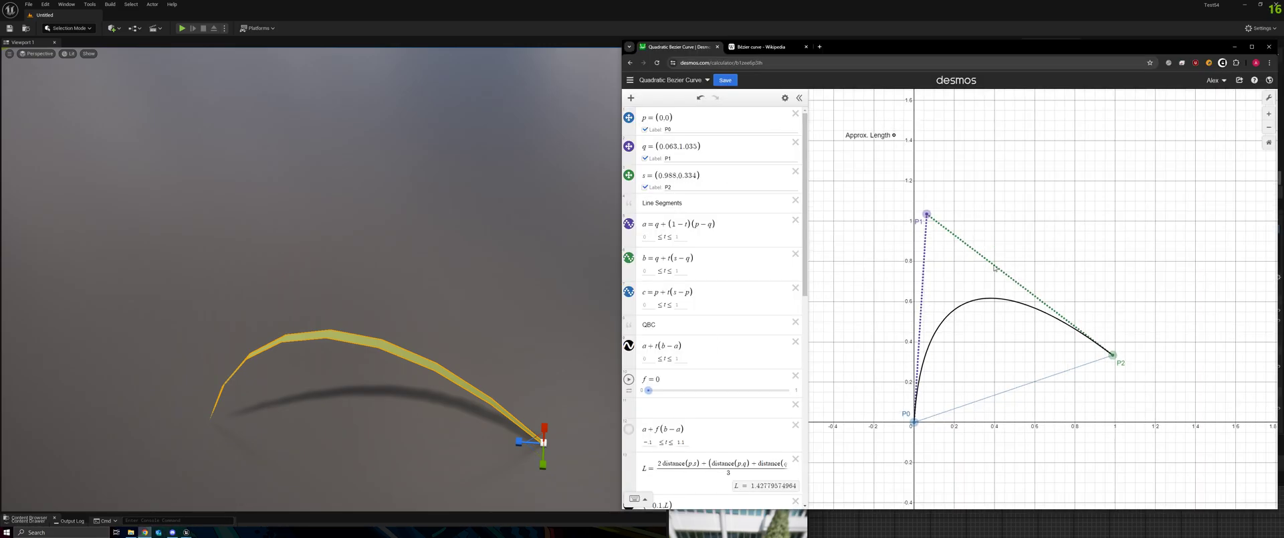
{"action": "left_click_drag", "start_coordinate": [1112, 349], "coordinate": [1122, 257]}
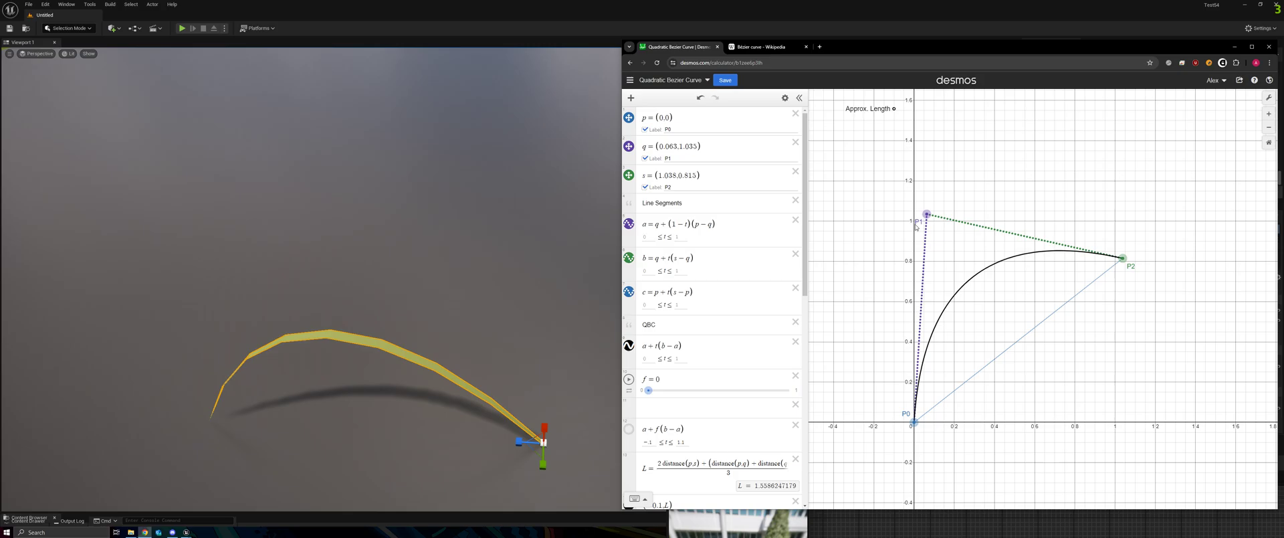
{"action": "mouse_move", "coordinate": [923, 215]}
{"action": "left_mouse_down"}
{"action": "mouse_move", "coordinate": [905, 255]}
{"action": "mouse_move", "coordinate": [949, 215]}
{"action": "mouse_move", "coordinate": [939, 201]}
{"action": "left_mouse_up"}
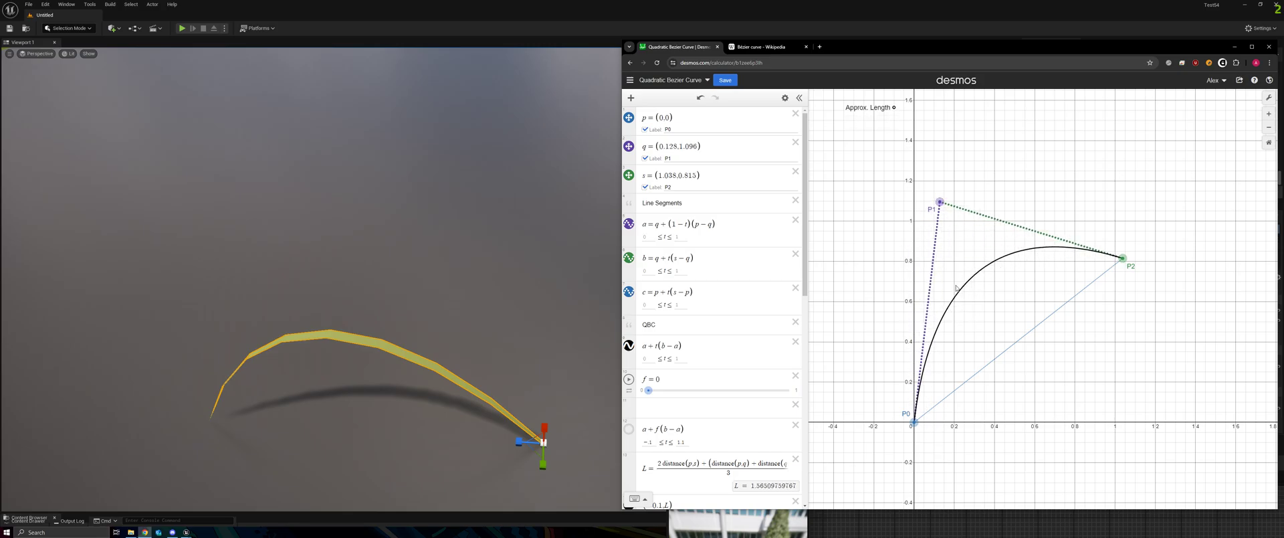
{"action": "left_click_drag", "start_coordinate": [1121, 262], "coordinate": [1160, 306]}
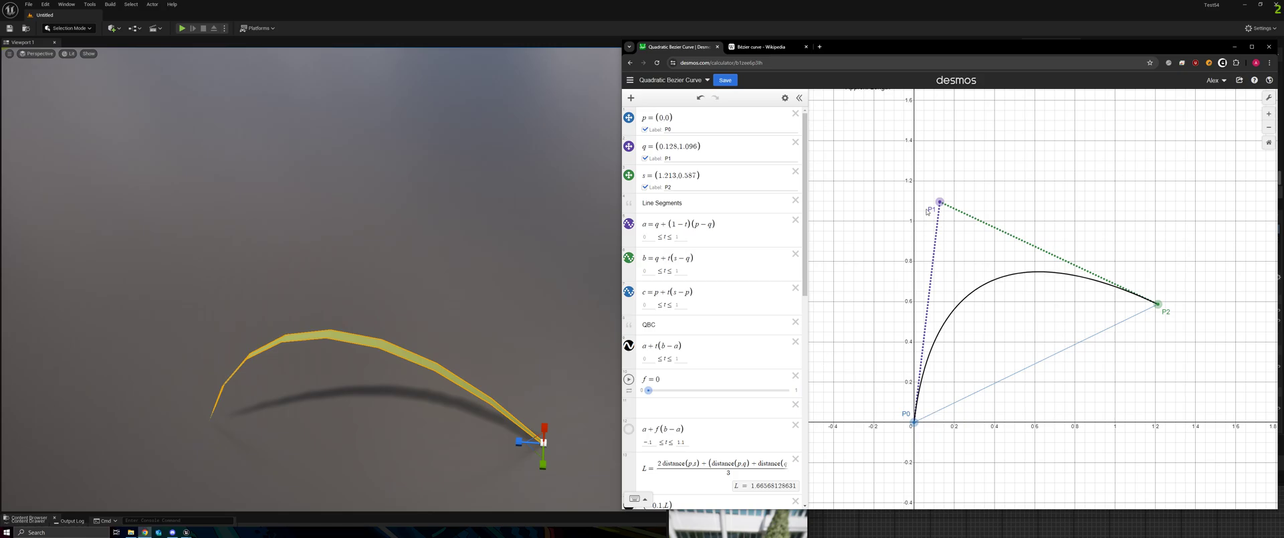
Reshape the Bezier curve by repositioning P1 and P2, ending with a flat line with P1 at (0.5, 0) and P2 at (1, 0)
{"action": "left_click_drag", "start_coordinate": [940, 201], "coordinate": [914, 301]}
{"action": "left_click_drag", "start_coordinate": [1145, 305], "coordinate": [1007, 276]}
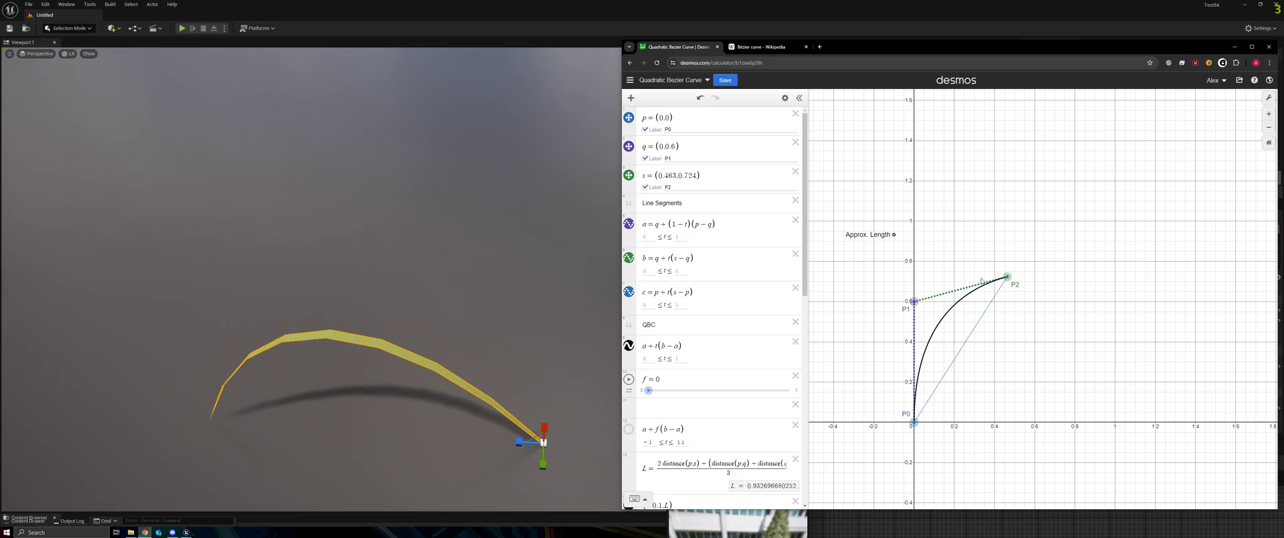
{"action": "left_click_drag", "start_coordinate": [913, 301], "coordinate": [937, 321]}
{"action": "left_click_drag", "start_coordinate": [1007, 276], "coordinate": [1115, 422]}
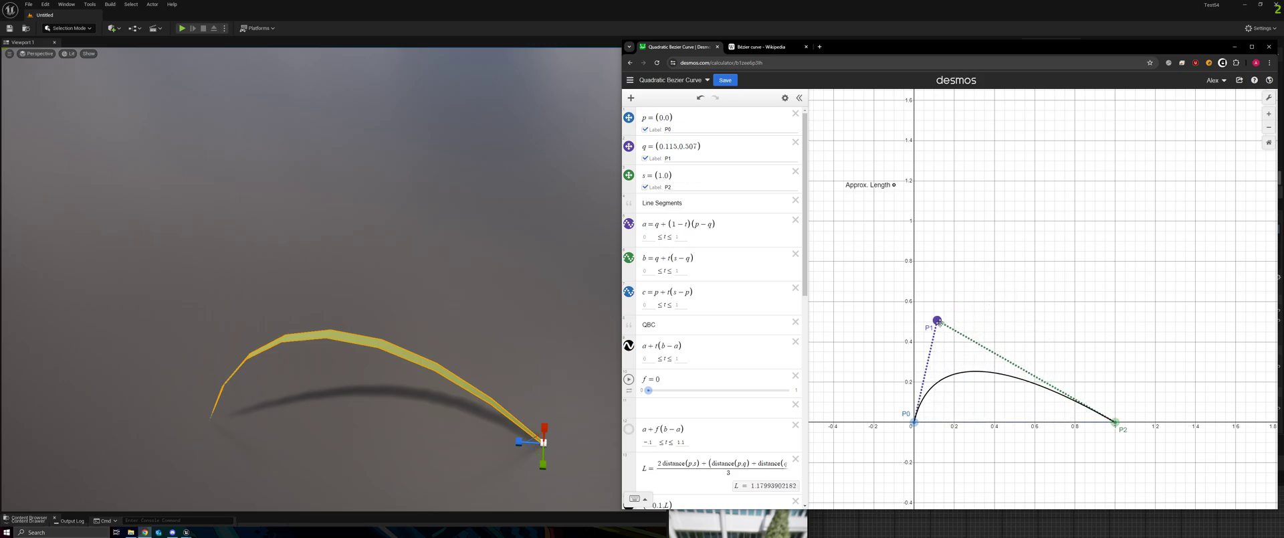
{"action": "left_click_drag", "start_coordinate": [938, 320], "coordinate": [1014, 422]}
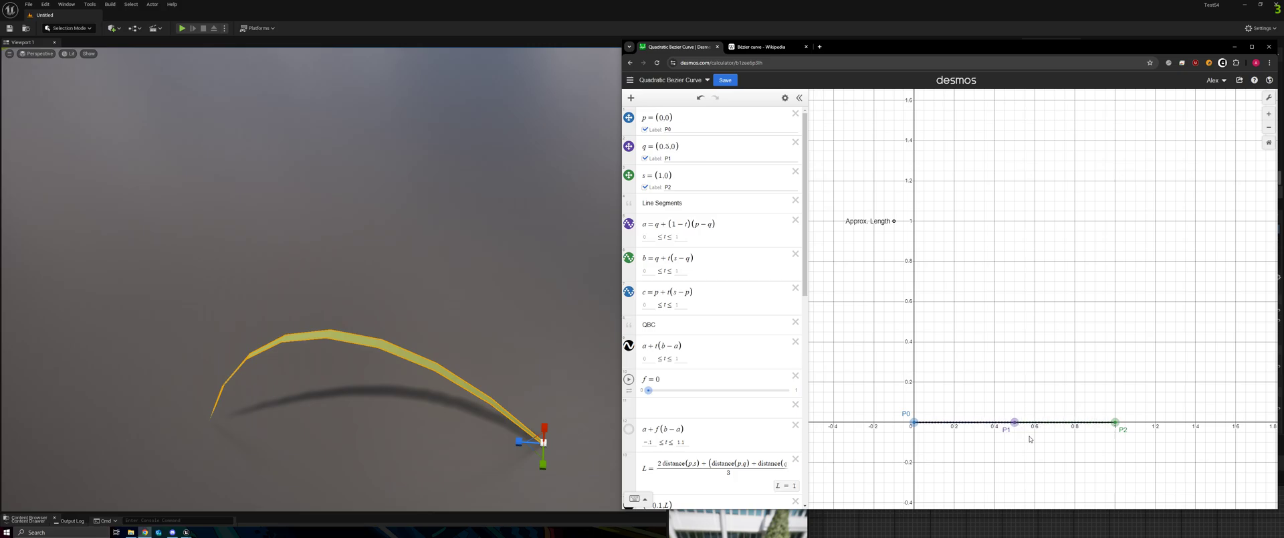
Raise P1 above the flat line to about (0.507, 0.488), keeping P2 at (1, 0)
{"action": "scroll", "coordinate": [1032, 440], "scroll_direction": "up", "scroll_amount": 2}
{"action": "scroll", "coordinate": [1032, 441], "scroll_direction": "up", "scroll_amount": 1}
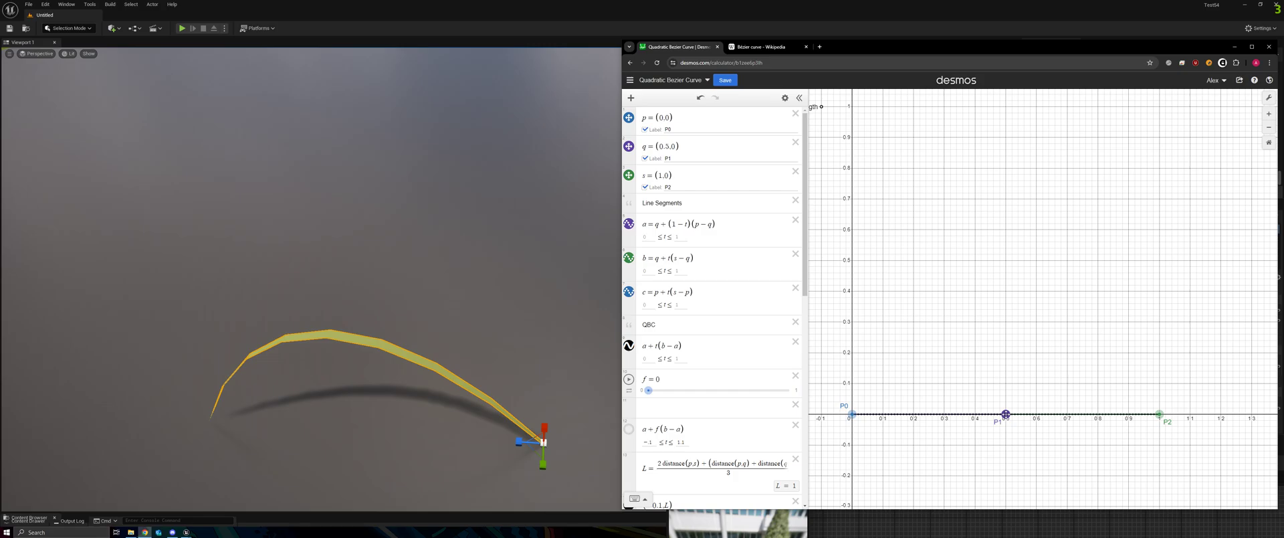
{"action": "left_click_drag", "start_coordinate": [1006, 414], "coordinate": [1006, 401]}
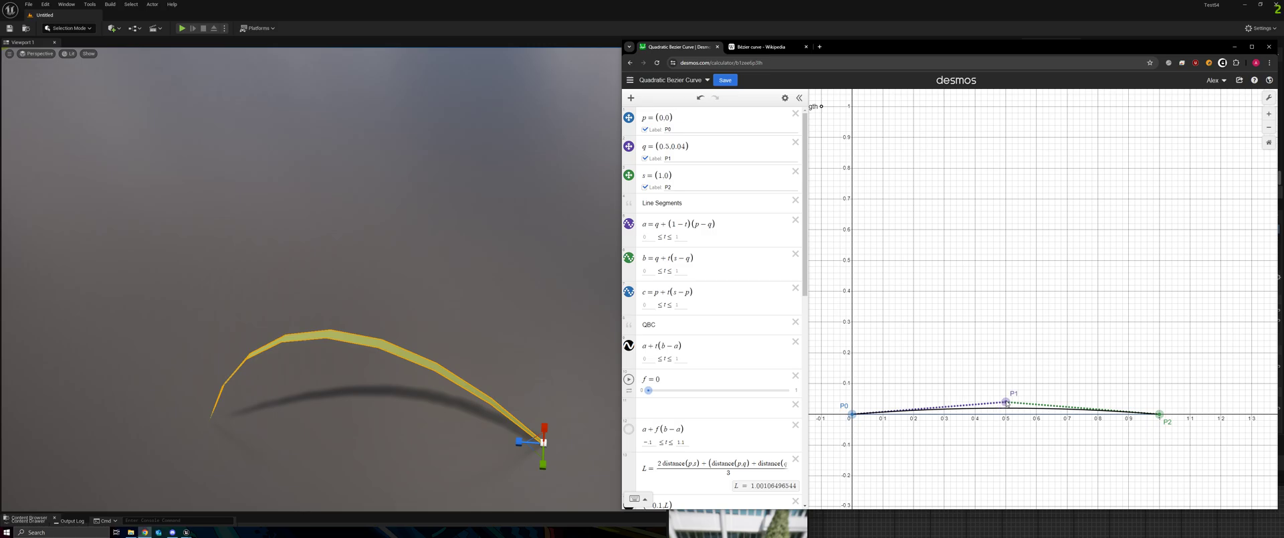
{"action": "left_click_drag", "start_coordinate": [1007, 403], "coordinate": [1007, 264]}
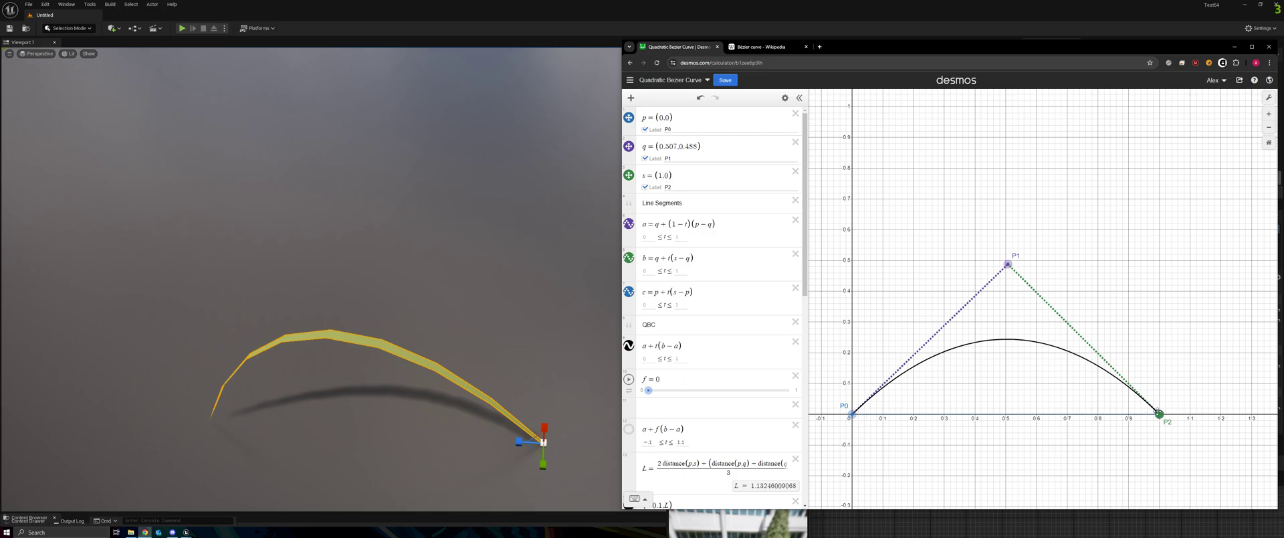
{"action": "mouse_move", "coordinate": [1172, 410]}
{"action": "left_mouse_down"}
{"action": "mouse_move", "coordinate": [1096, 217]}
{"action": "mouse_move", "coordinate": [869, 175]}
{"action": "mouse_move", "coordinate": [1136, 281]}
{"action": "mouse_move", "coordinate": [1160, 414]}
{"action": "left_mouse_up"}
Return to the Unreal level, set the grass blade's Y rotation to 114°, and reduce it again
{"action": "left_click_drag", "start_coordinate": [899, 56], "coordinate": [916, 440]}
{"action": "left_click", "coordinate": [1235, 321]}
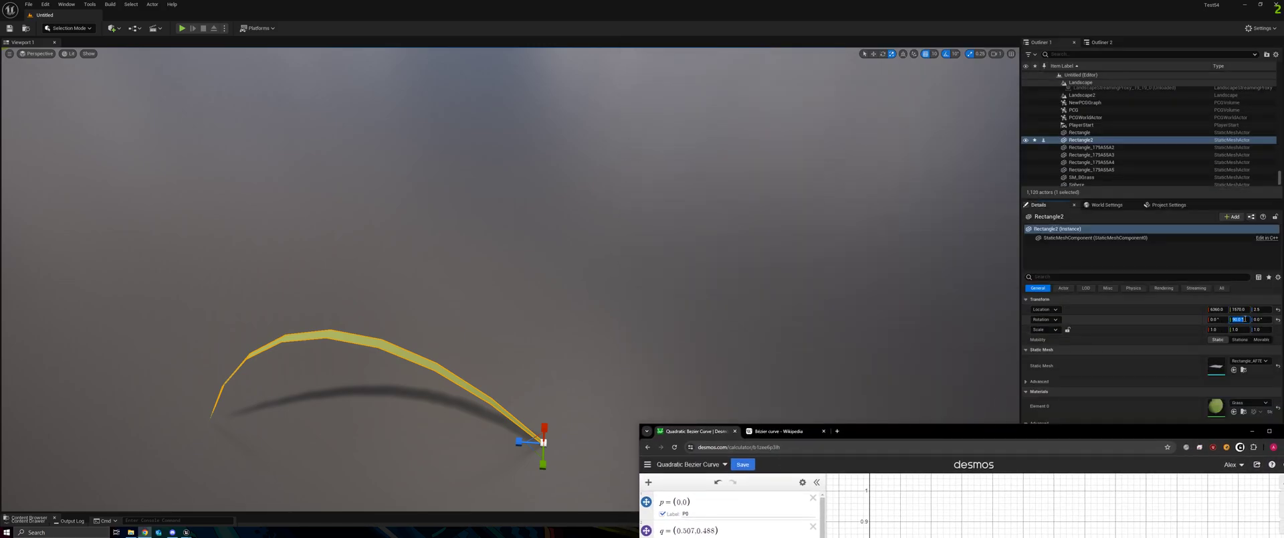
{"action": "type", "text": "114"}
{"action": "key", "text": "Return"}
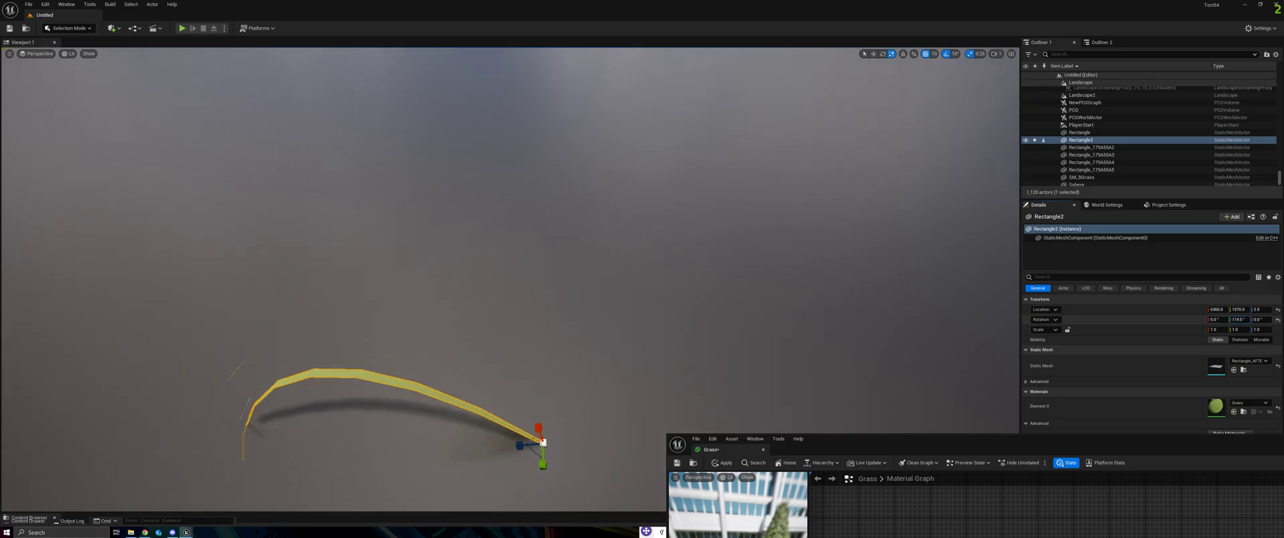
{"action": "mouse_move", "coordinate": [1237, 319]}
{"action": "left_mouse_down"}
{"action": "mouse_move", "coordinate": [1162, 319]}
{"action": "mouse_move", "coordinate": [1232, 319]}
{"action": "left_mouse_up"}
Bring the Grass material graph back into view and lower the default values of the Midpoint and Curve parameters
{"action": "left_click_drag", "start_coordinate": [933, 447], "coordinate": [912, 151]}
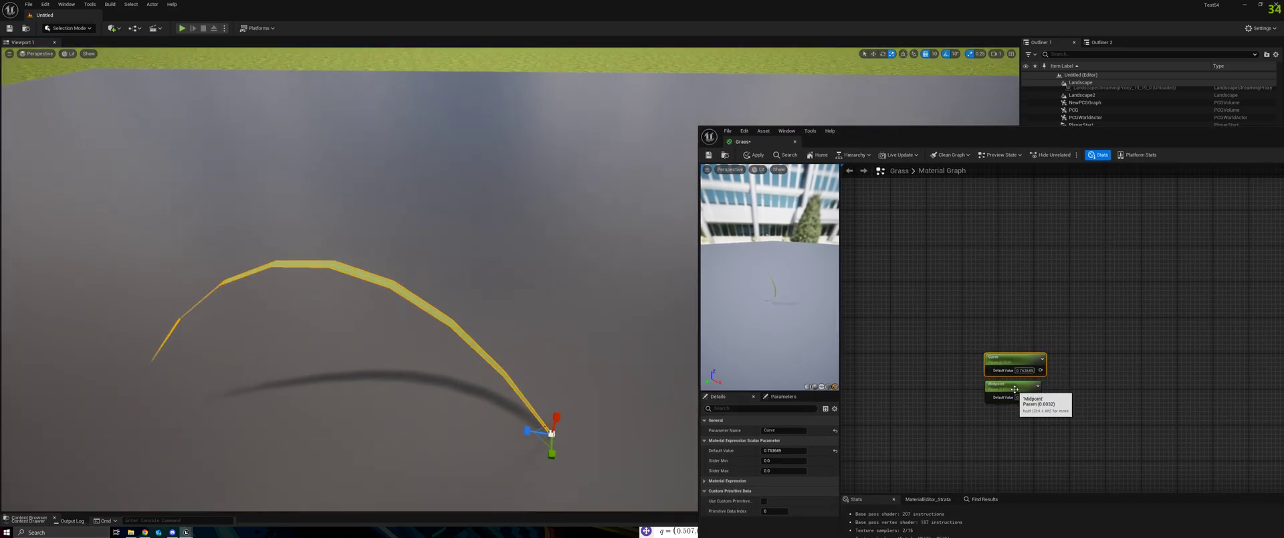
{"action": "mouse_move", "coordinate": [785, 458]}
{"action": "left_mouse_down"}
{"action": "mouse_move", "coordinate": [764, 458]}
{"action": "mouse_move", "coordinate": [792, 450]}
{"action": "mouse_move", "coordinate": [771, 450]}
{"action": "left_mouse_up"}
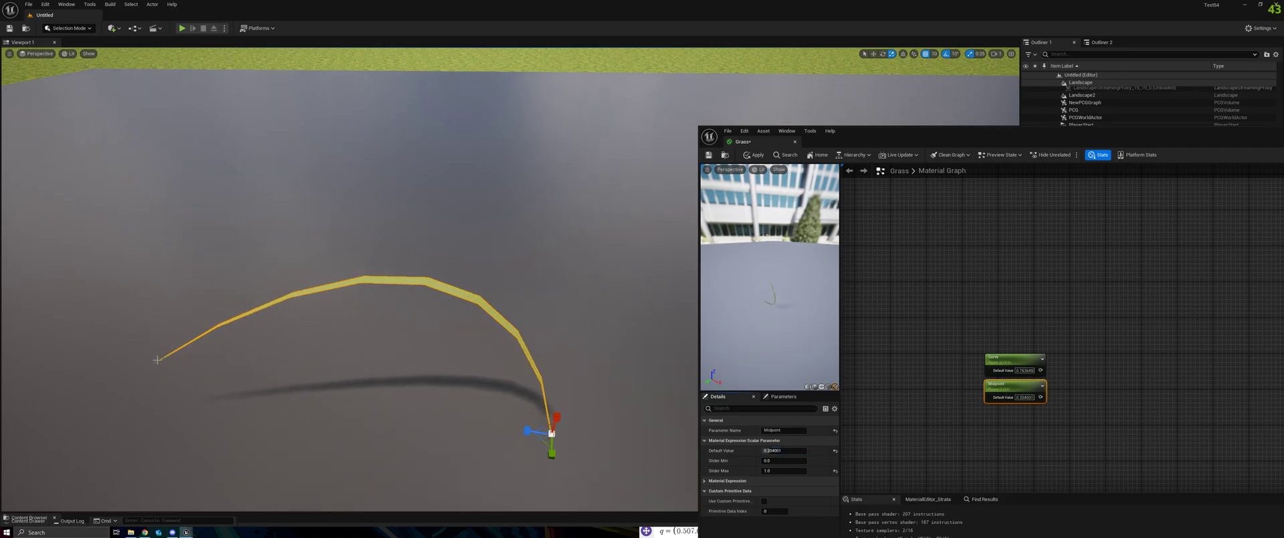
{"action": "left_click", "coordinate": [1007, 358]}
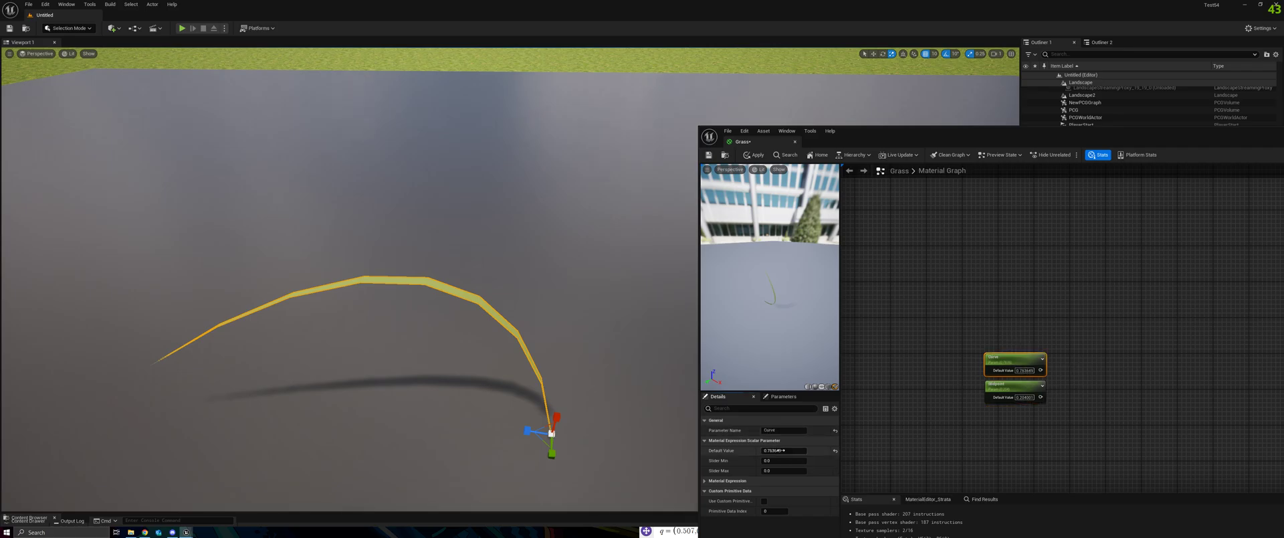
{"action": "mouse_move", "coordinate": [784, 450]}
{"action": "left_mouse_down"}
{"action": "mouse_move", "coordinate": [802, 450]}
{"action": "mouse_move", "coordinate": [783, 450]}
{"action": "left_mouse_up"}
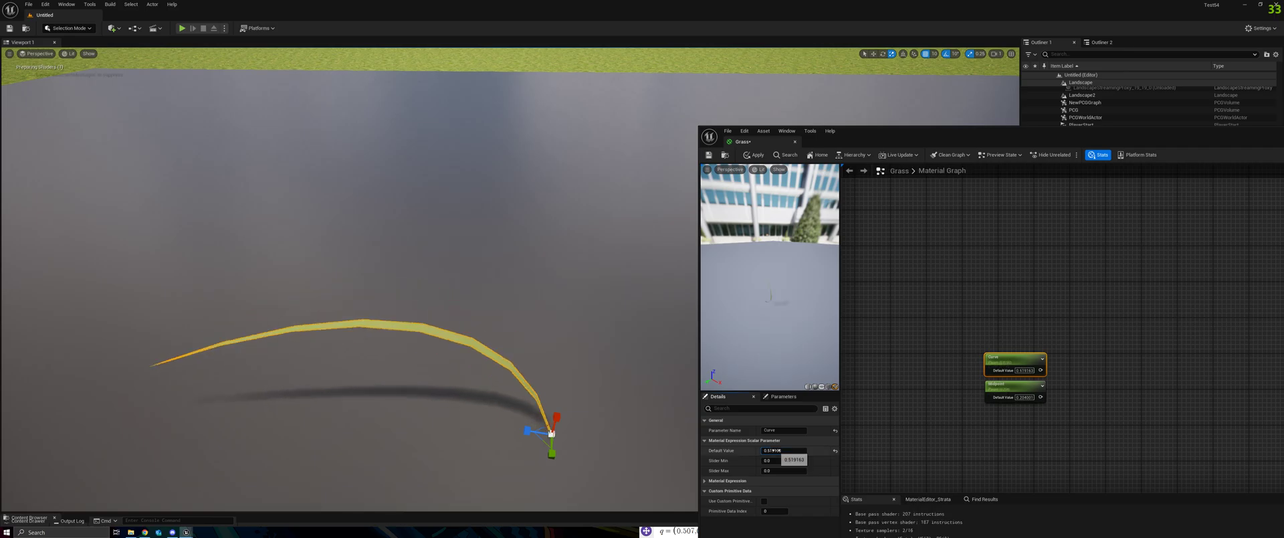
Switch to the browser, examine the quadratic formulas in Wikipedia's Bézier curve article, and minimize the browser
{"action": "left_click", "coordinate": [146, 532]}
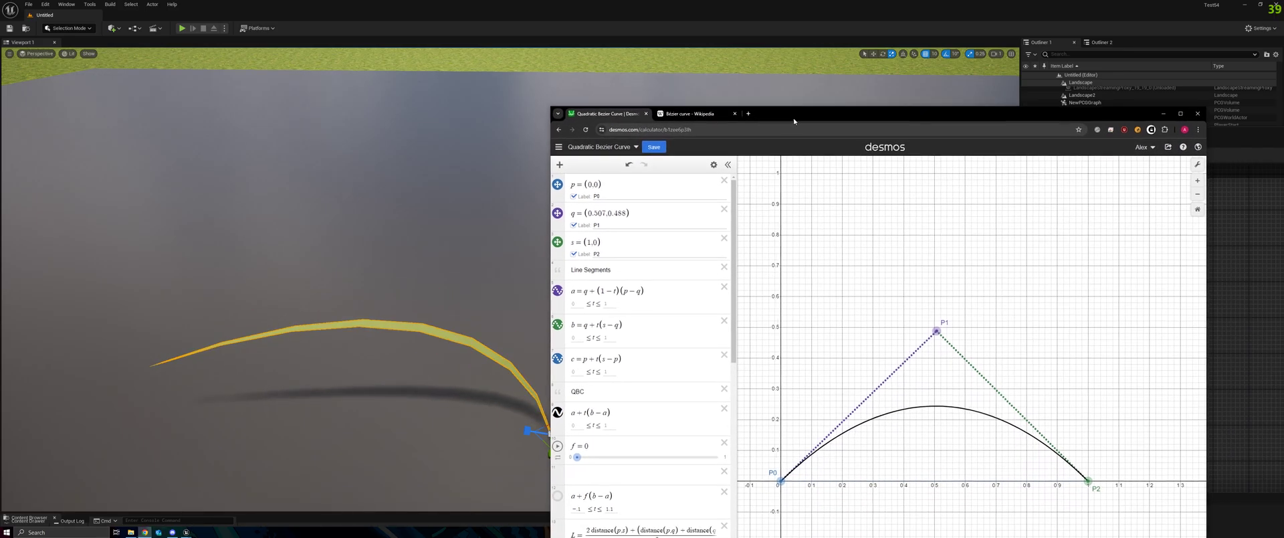
{"action": "left_click", "coordinate": [688, 114]}
{"action": "scroll", "coordinate": [844, 307], "scroll_direction": "up", "scroll_amount": 1}
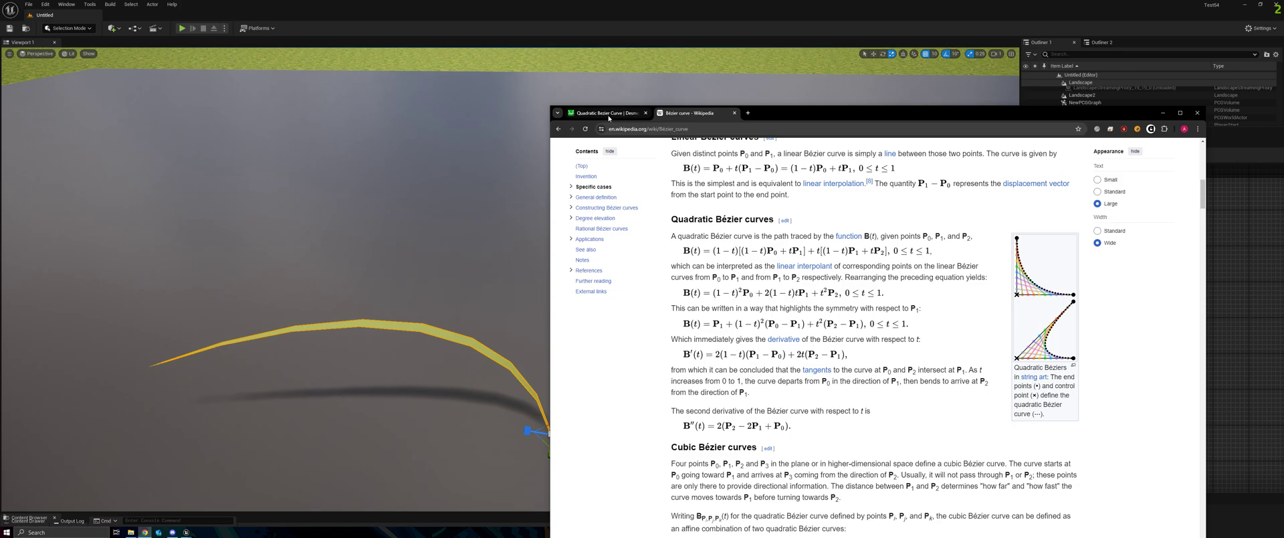
{"action": "left_click", "coordinate": [1163, 113]}
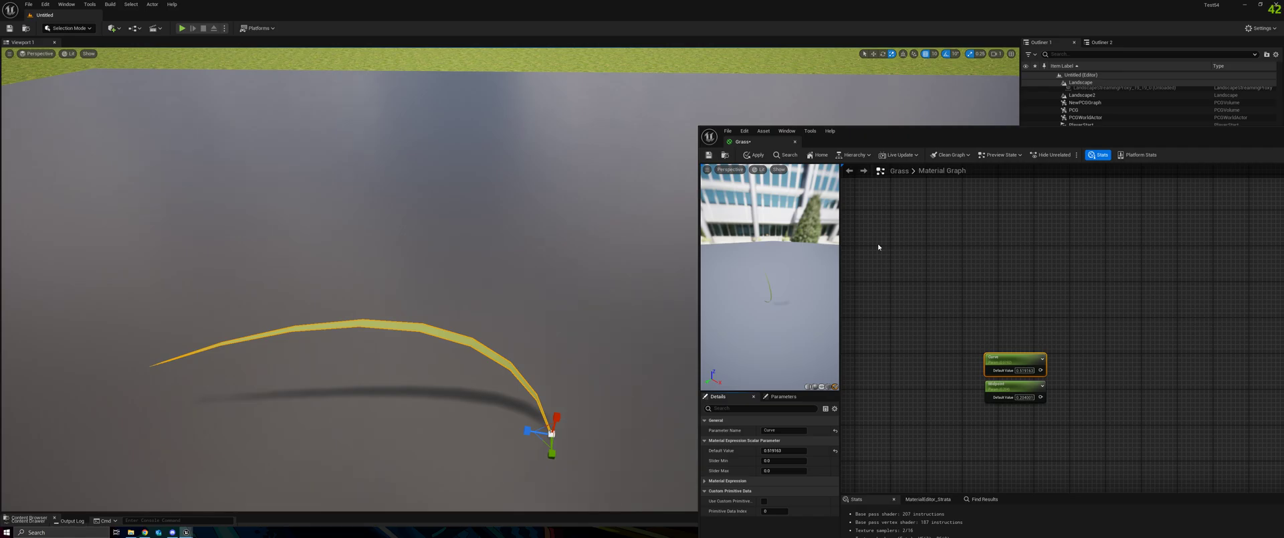
Move the material window aside and duplicate the grass blade with the Move tool, placing the copy behind the original along the Y axis
{"action": "left_click", "coordinate": [896, 261]}
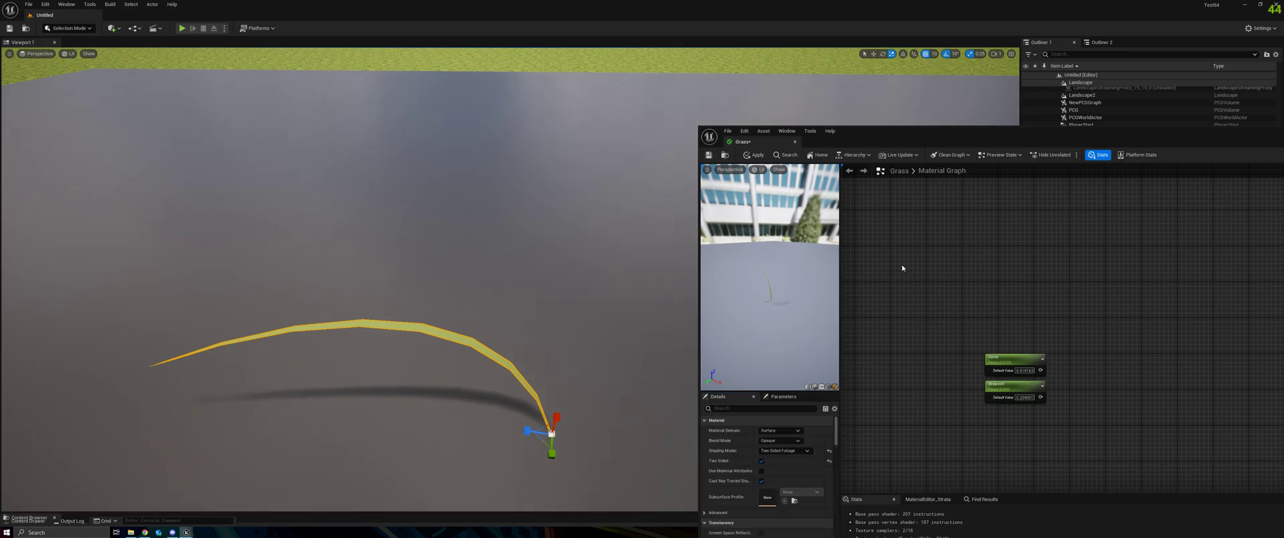
{"action": "right_click_drag", "start_coordinate": [645, 312], "coordinate": [645, 354]}
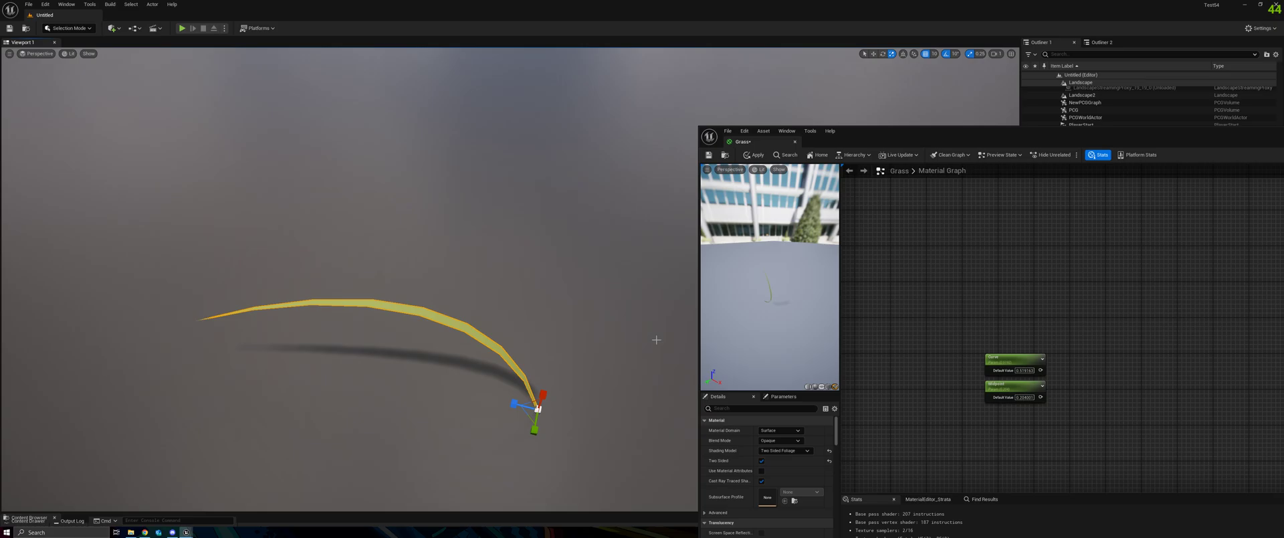
{"action": "right_click_drag", "start_coordinate": [636, 310], "coordinate": [635, 312]}
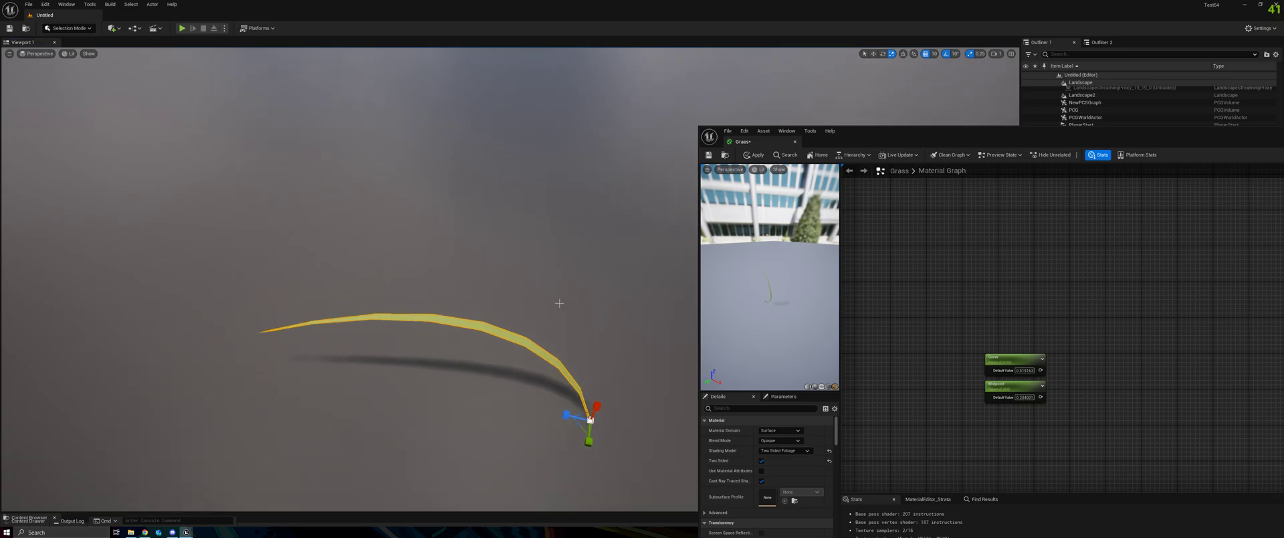
{"action": "right_click_drag", "start_coordinate": [556, 299], "coordinate": [542, 321]}
{"action": "left_click_drag", "start_coordinate": [865, 133], "coordinate": [788, 391]}
{"action": "left_click", "coordinate": [872, 53]}
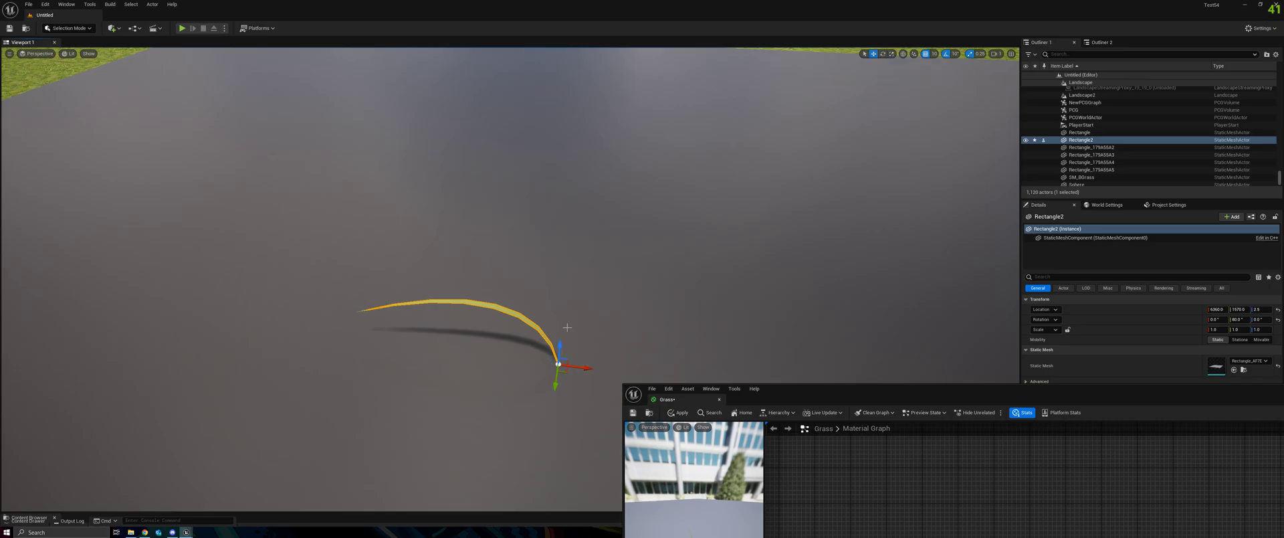
{"action": "left_click_drag", "start_coordinate": [556, 384], "coordinate": [595, 250], "text": "alt"}
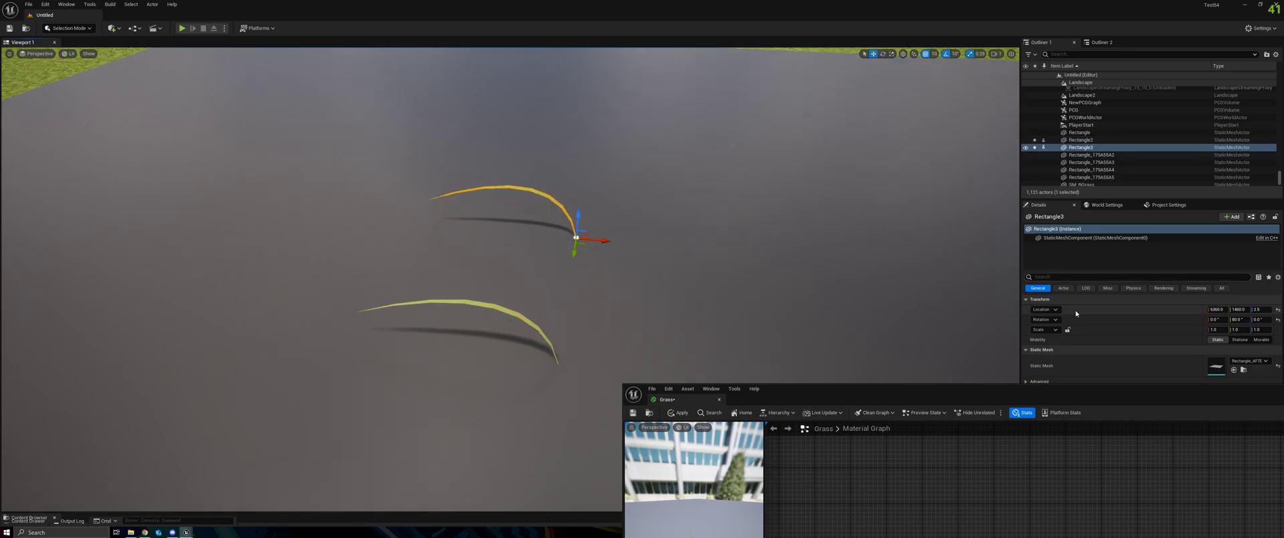
Reset the duplicated blade's Element 0 material to its default
{"action": "left_click_drag", "start_coordinate": [1069, 388], "coordinate": [891, 447]}
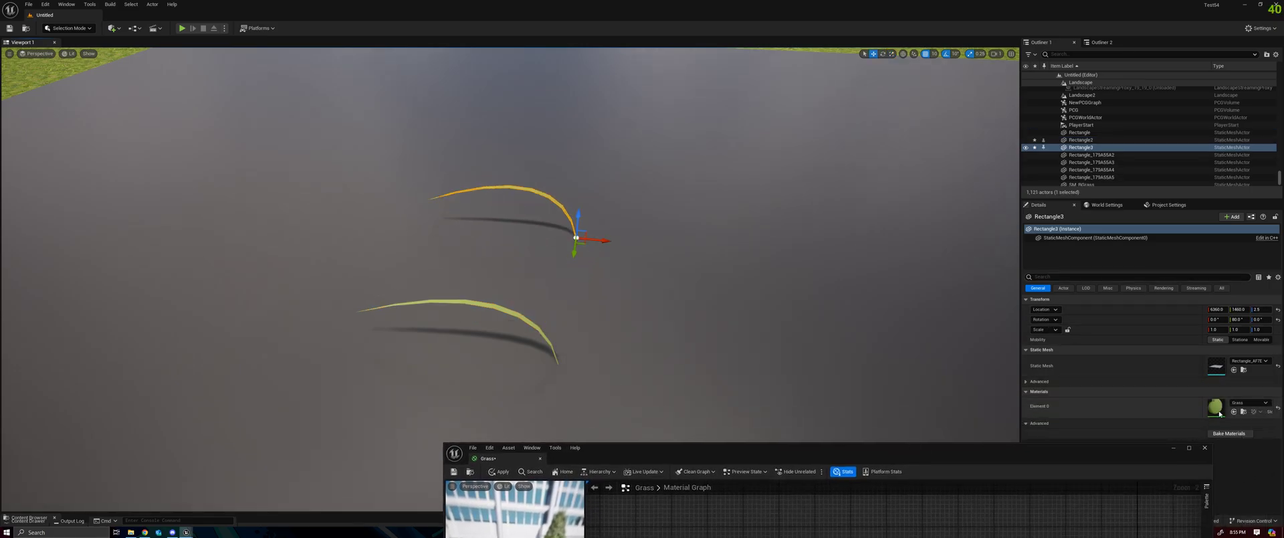
{"action": "left_click", "coordinate": [1277, 406]}
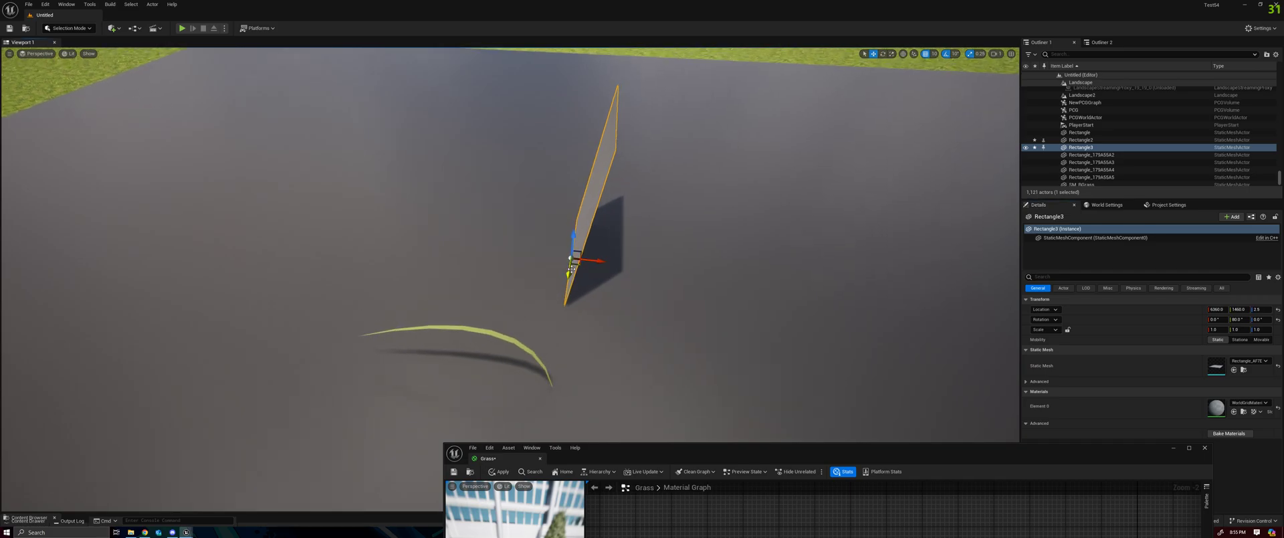
{"action": "key", "text": "ctrl+d"}
{"action": "key", "text": "ctrl+z"}
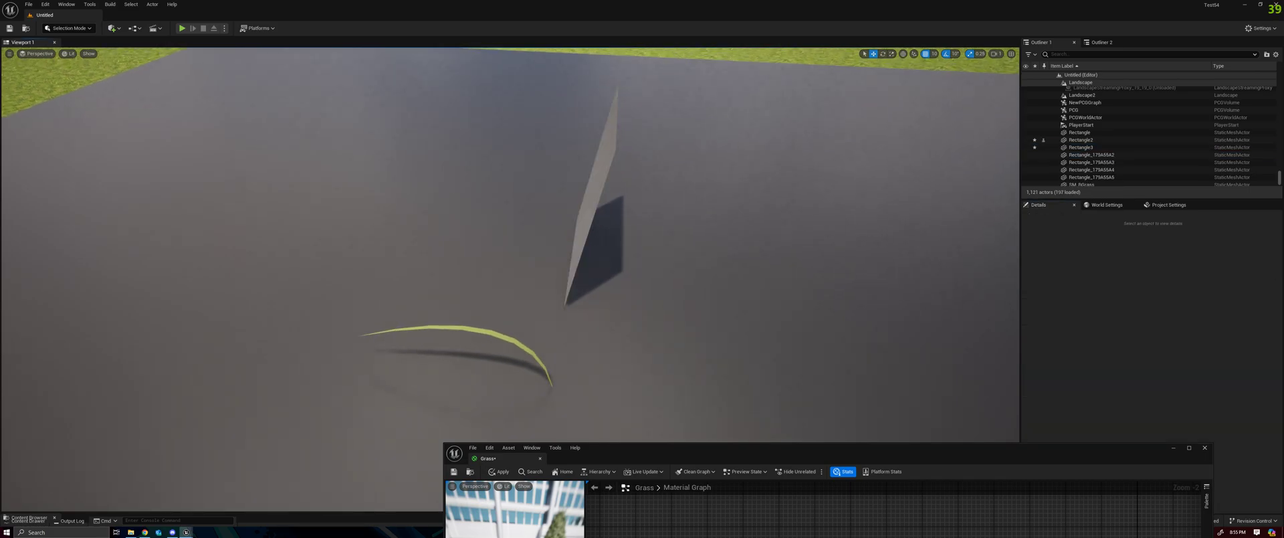
{"action": "left_click_drag", "start_coordinate": [667, 273], "coordinate": [735, 258], "text": "alt"}
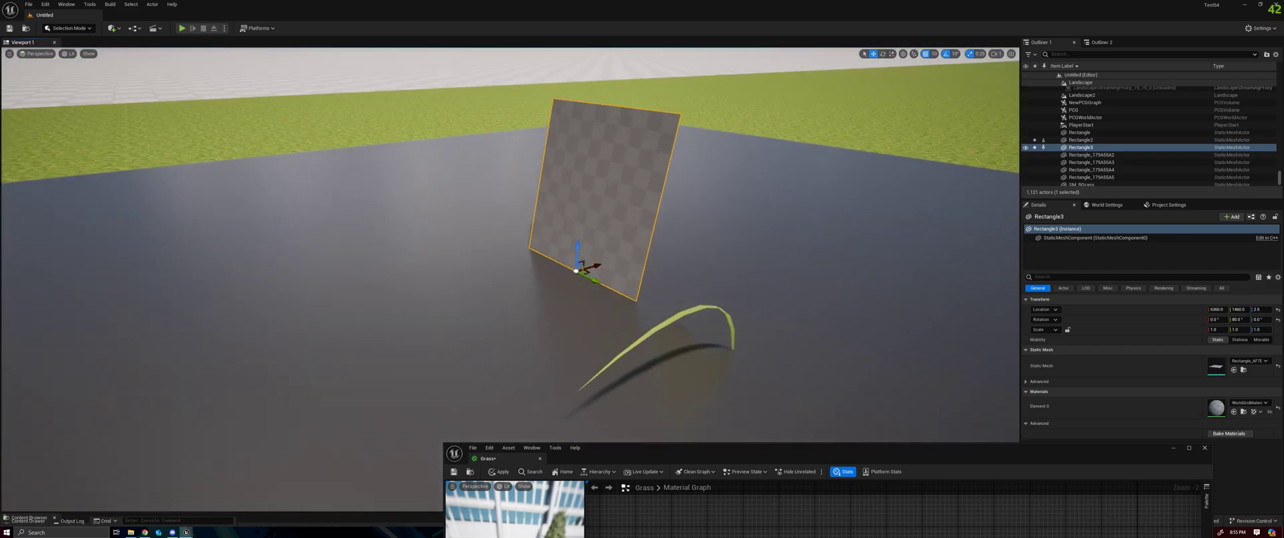
Switch to Modeling mode and place a new rectangle mesh on the ground beside the grass blade
{"action": "left_click", "coordinate": [68, 28]}
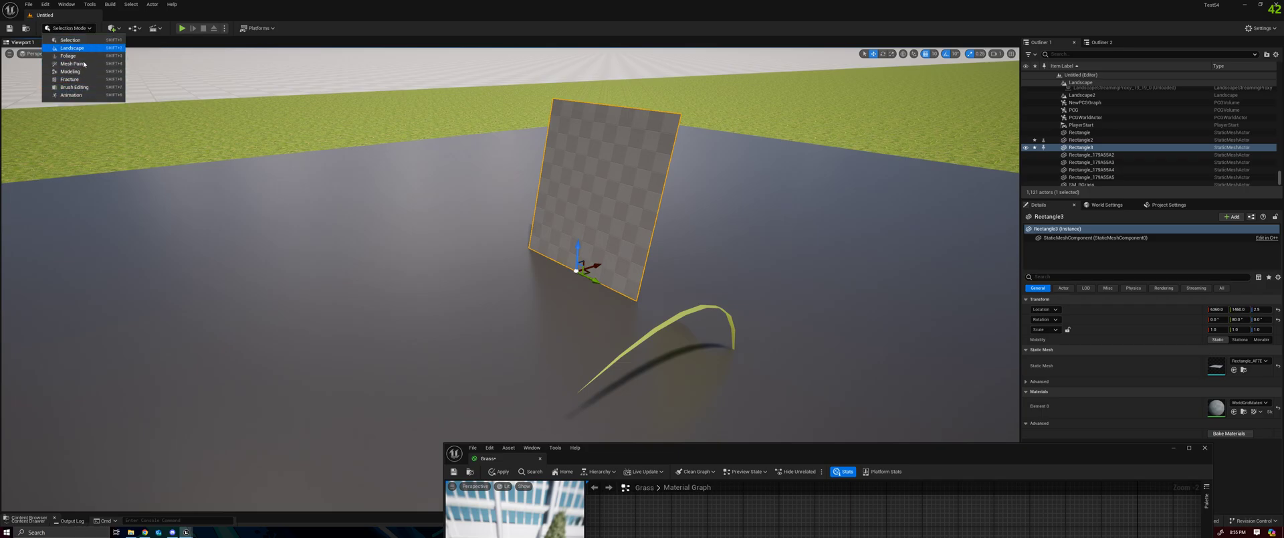
{"action": "left_click", "coordinate": [86, 73]}
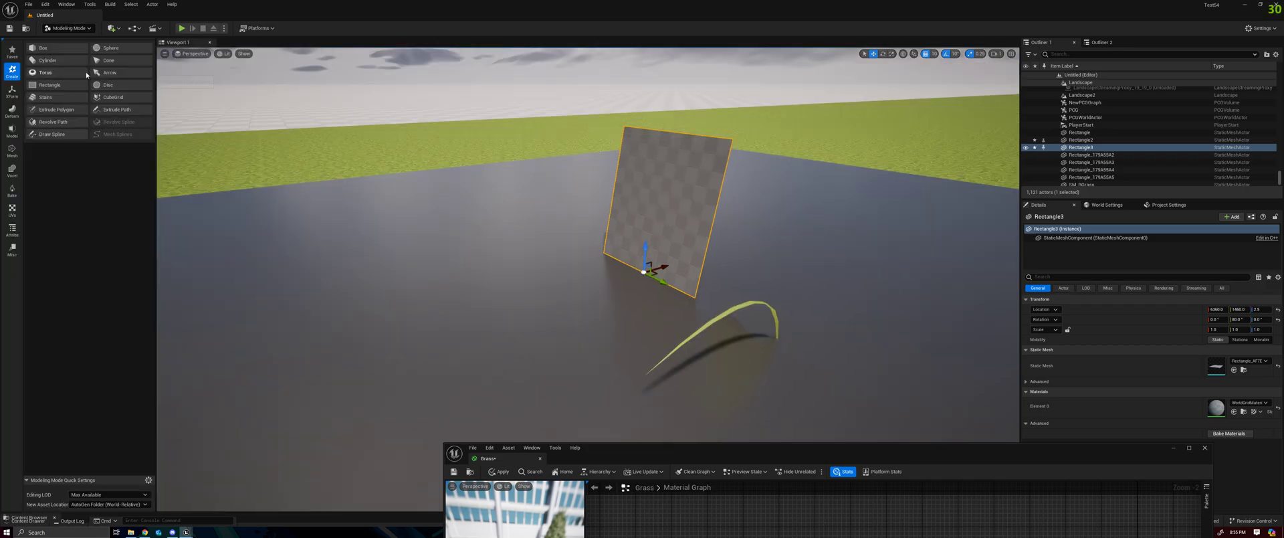
{"action": "left_click", "coordinate": [50, 86]}
{"action": "left_click", "coordinate": [445, 325]}
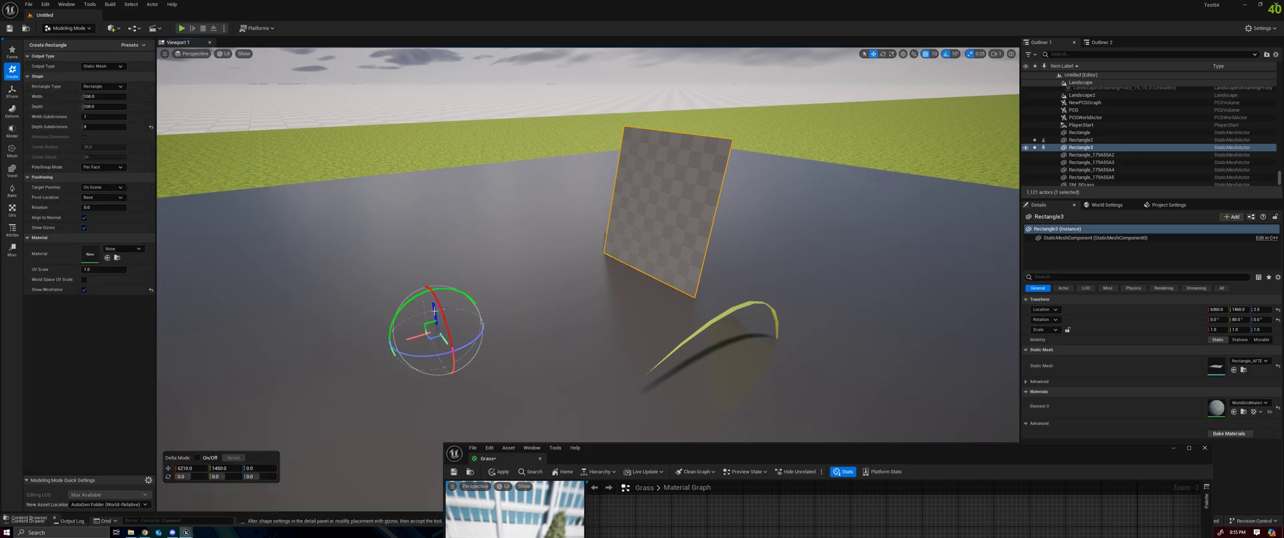
Move the new rectangle's pivot to the middle of its short edge with Edit Pivot, and shift the material window out of the way
{"action": "left_click", "coordinate": [12, 91]}
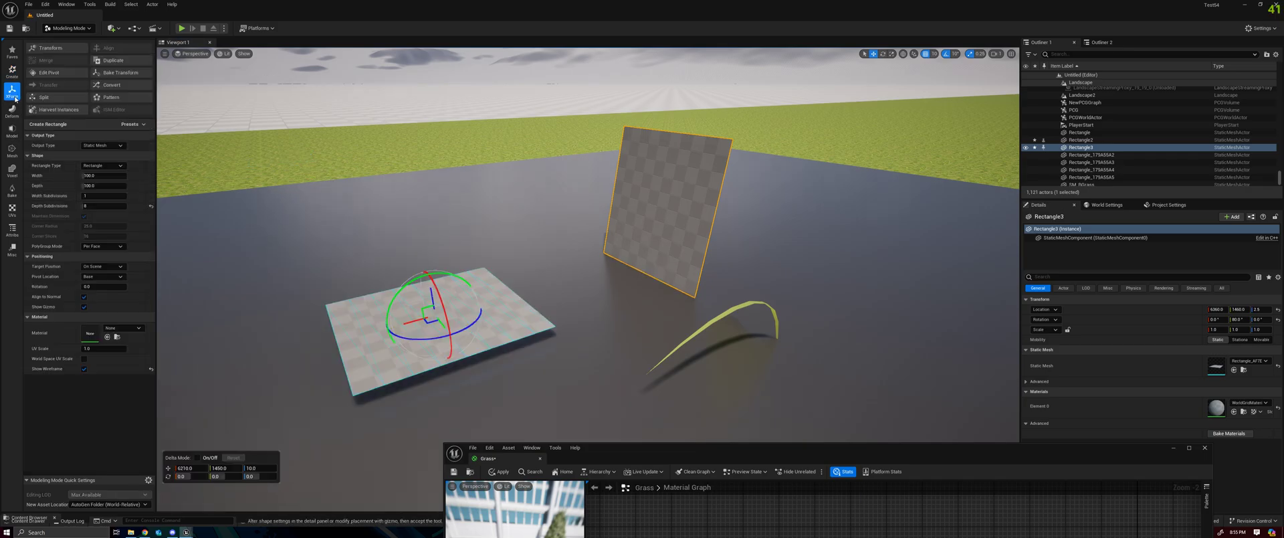
{"action": "left_click_drag", "start_coordinate": [401, 321], "coordinate": [286, 351]}
{"action": "left_click", "coordinate": [49, 73]}
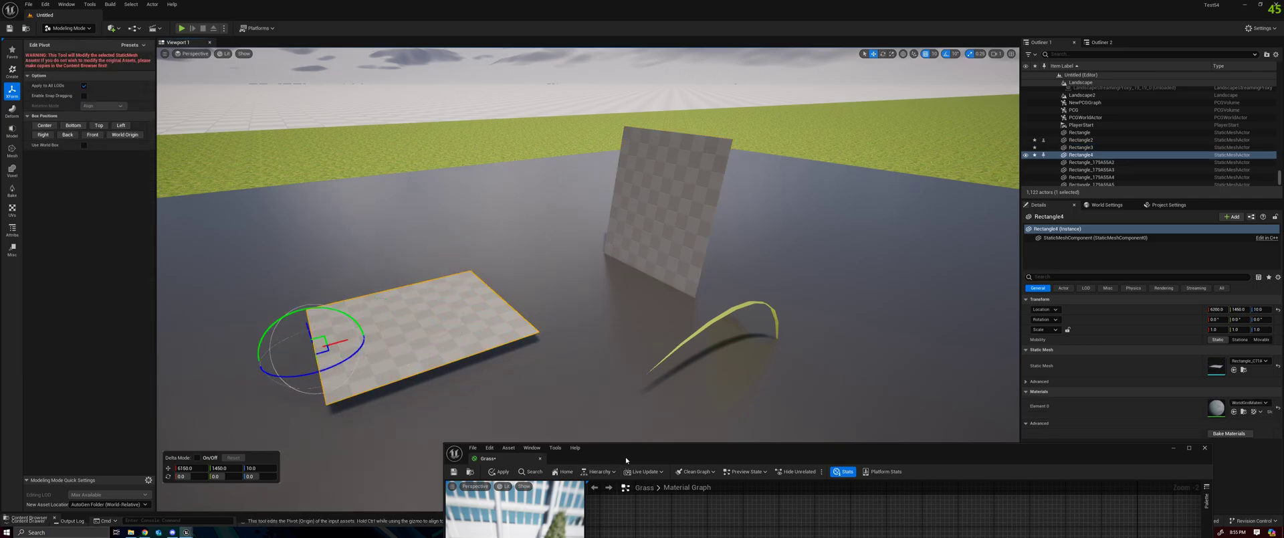
{"action": "left_click_drag", "start_coordinate": [625, 458], "coordinate": [802, 347]}
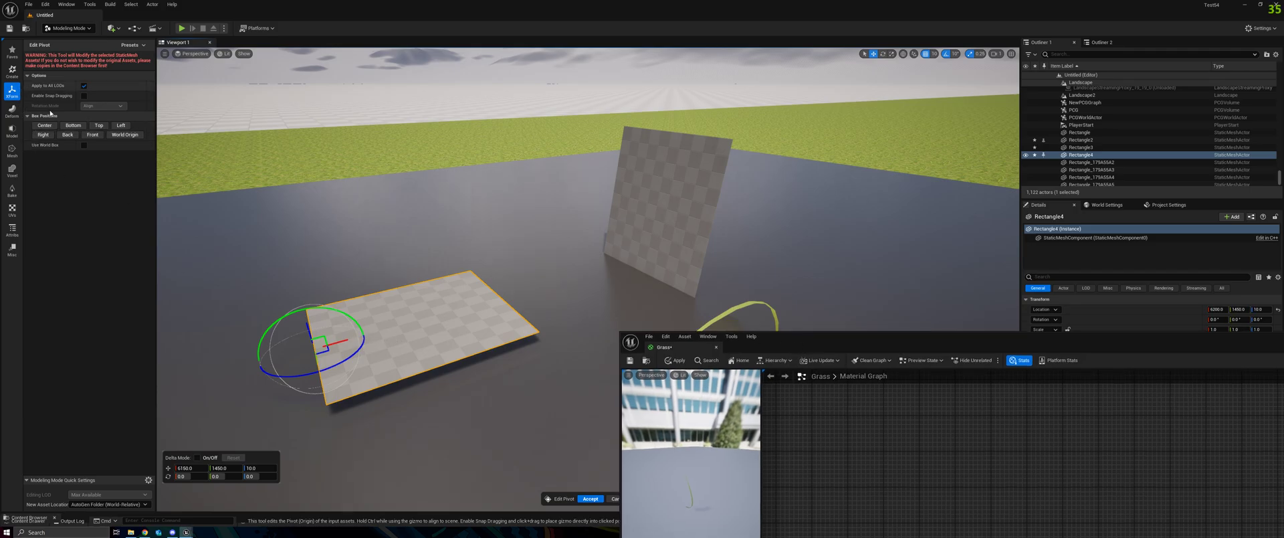
Preview another rectangle over the first with Show Wireframe enabled, and examine its subdivisions from above
{"action": "left_click", "coordinate": [12, 71]}
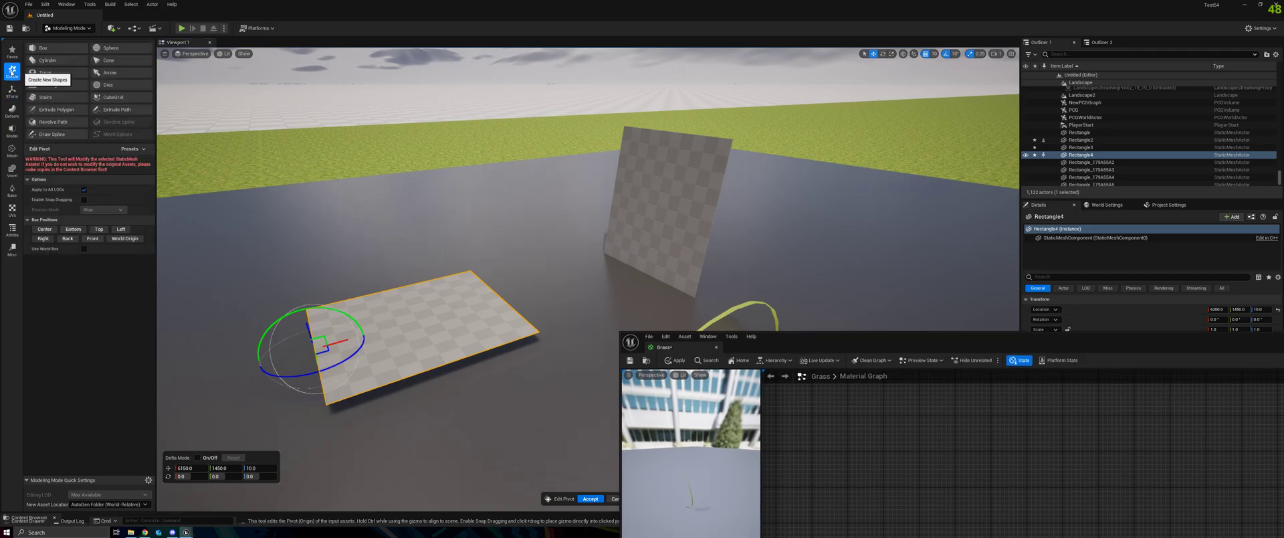
{"action": "left_click", "coordinate": [12, 52]}
{"action": "left_click", "coordinate": [12, 71]}
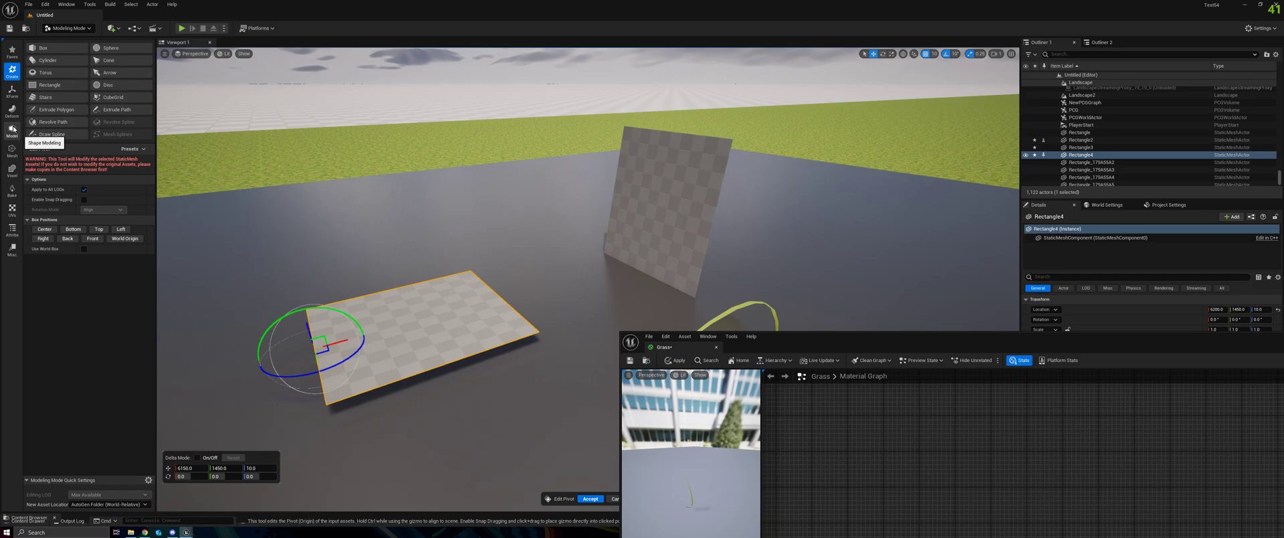
{"action": "left_click", "coordinate": [40, 94]}
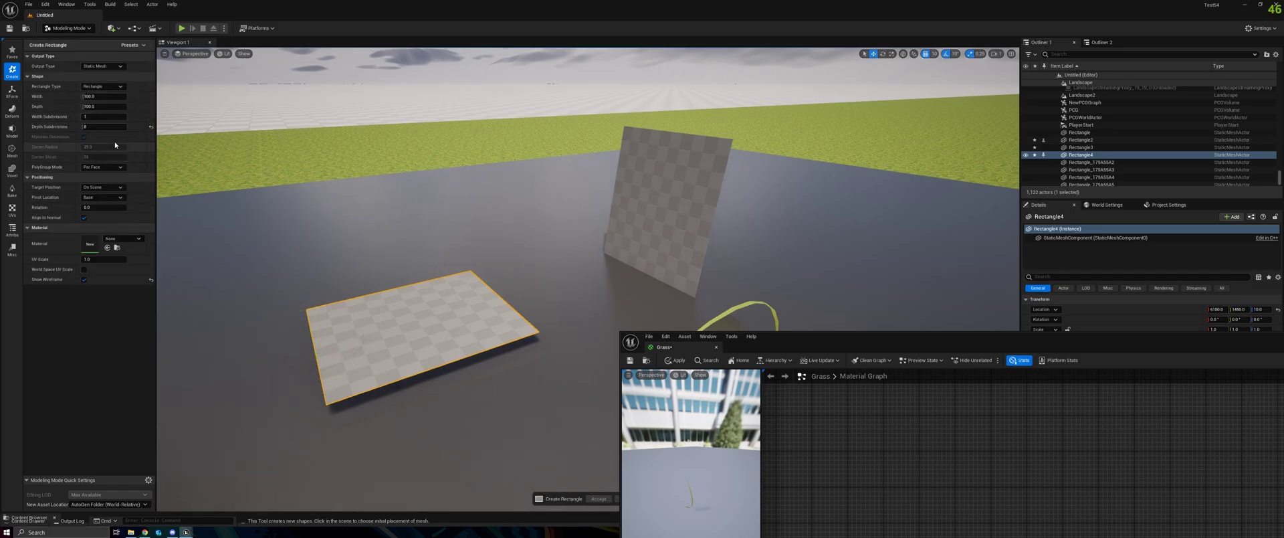
{"action": "left_click", "coordinate": [83, 280]}
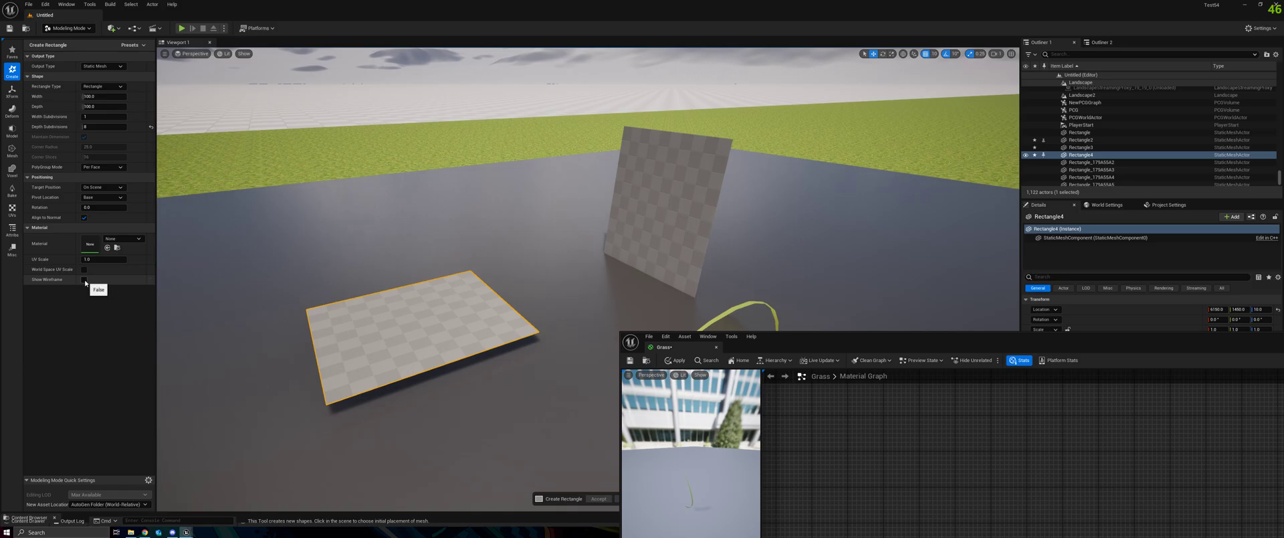
{"action": "left_click", "coordinate": [498, 406]}
{"action": "left_click_drag", "start_coordinate": [482, 486], "coordinate": [464, 286]}
{"action": "left_click", "coordinate": [84, 289]}
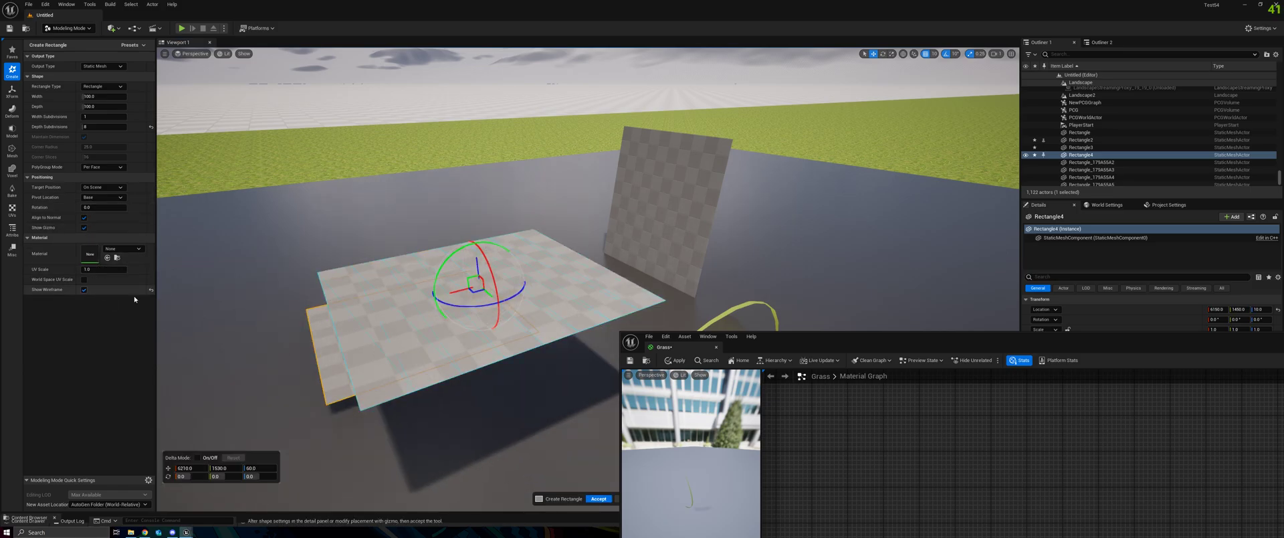
{"action": "scroll", "coordinate": [373, 321], "scroll_direction": "up", "scroll_amount": 5}
{"action": "scroll", "coordinate": [536, 236], "scroll_direction": "down", "scroll_amount": 5}
{"action": "left_click_drag", "start_coordinate": [415, 271], "coordinate": [359, 242], "text": "alt"}
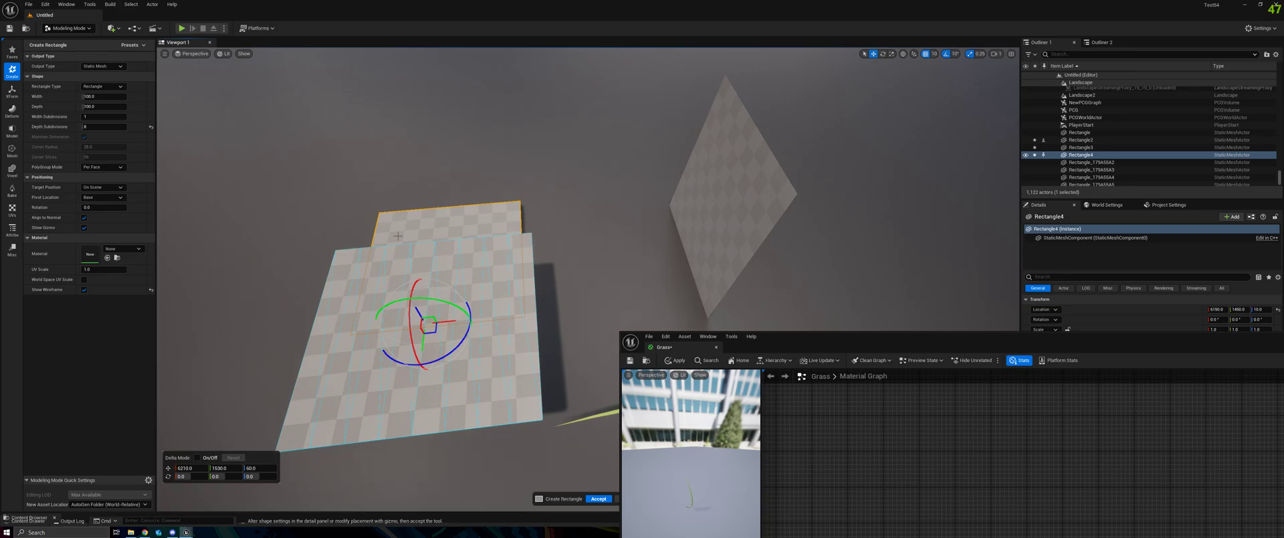
{"action": "right_click_drag", "start_coordinate": [549, 258], "coordinate": [490, 225]}
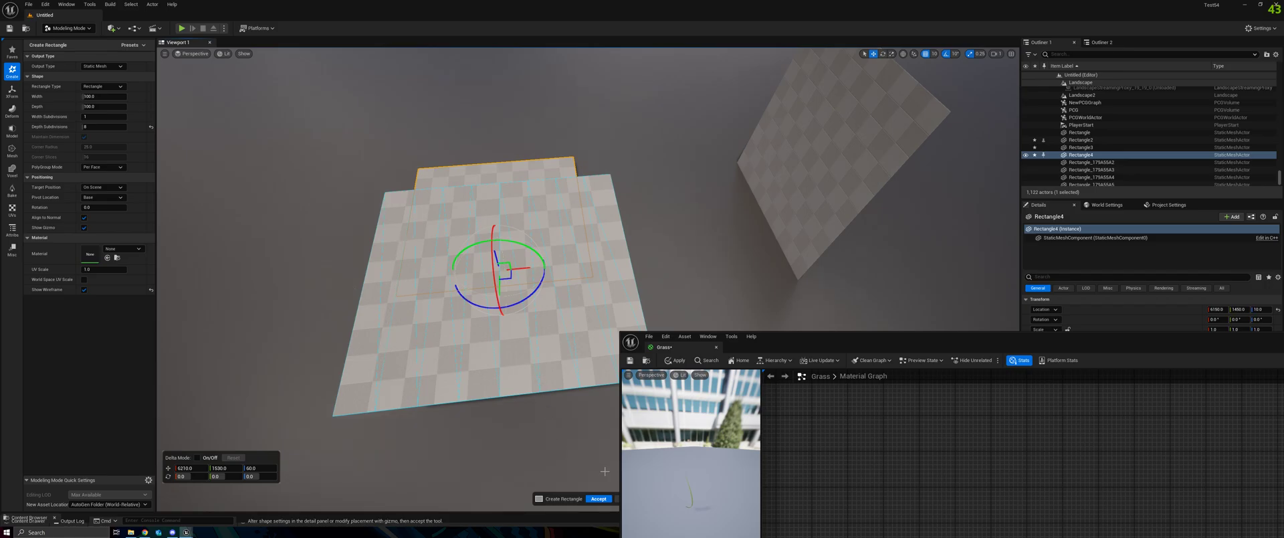
Cancel the rectangle preview, delete the previously placed rectangle, and return to Selection mode
{"action": "left_click_drag", "start_coordinate": [785, 338], "coordinate": [839, 327]}
{"action": "left_click", "coordinate": [626, 498]}
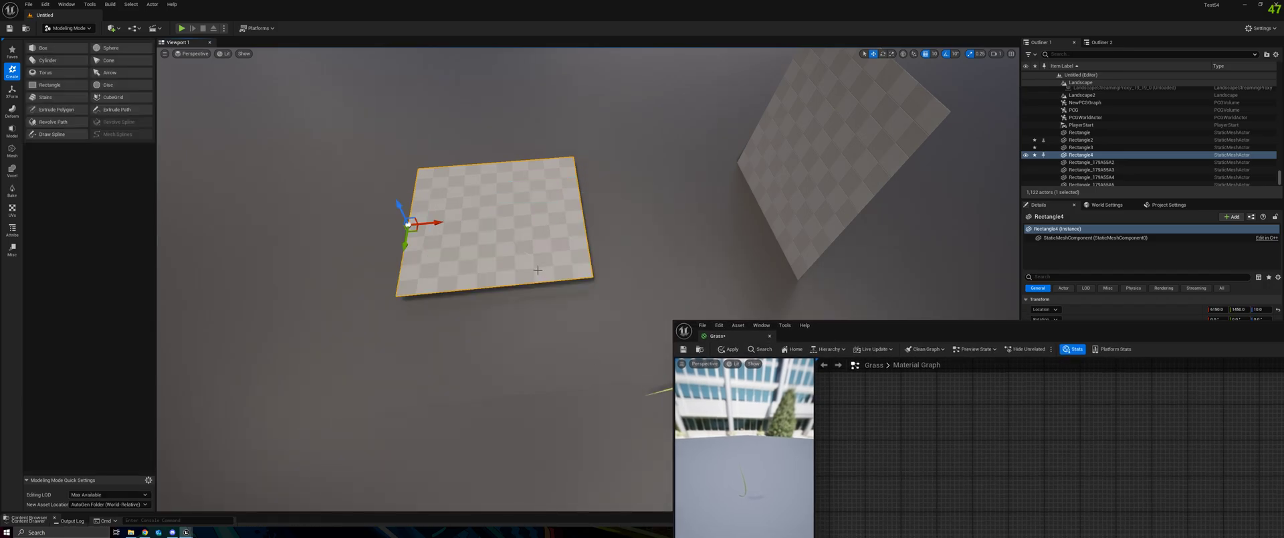
{"action": "key", "text": "Delete"}
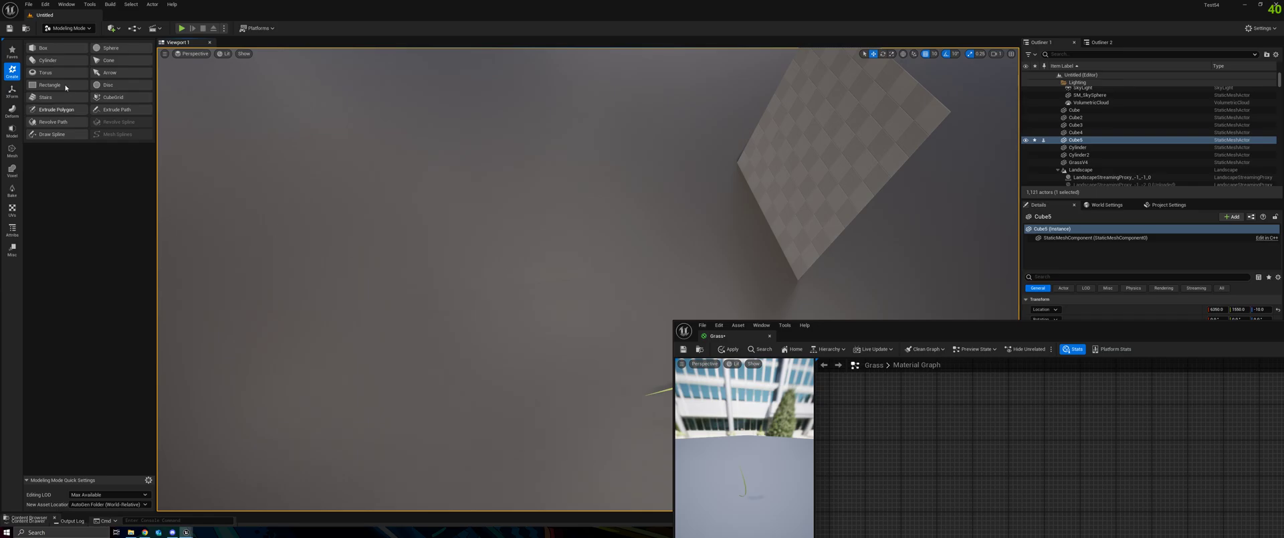
{"action": "left_click", "coordinate": [68, 28]}
{"action": "left_click", "coordinate": [63, 41]}
{"action": "right_click_drag", "start_coordinate": [553, 223], "coordinate": [528, 227]}
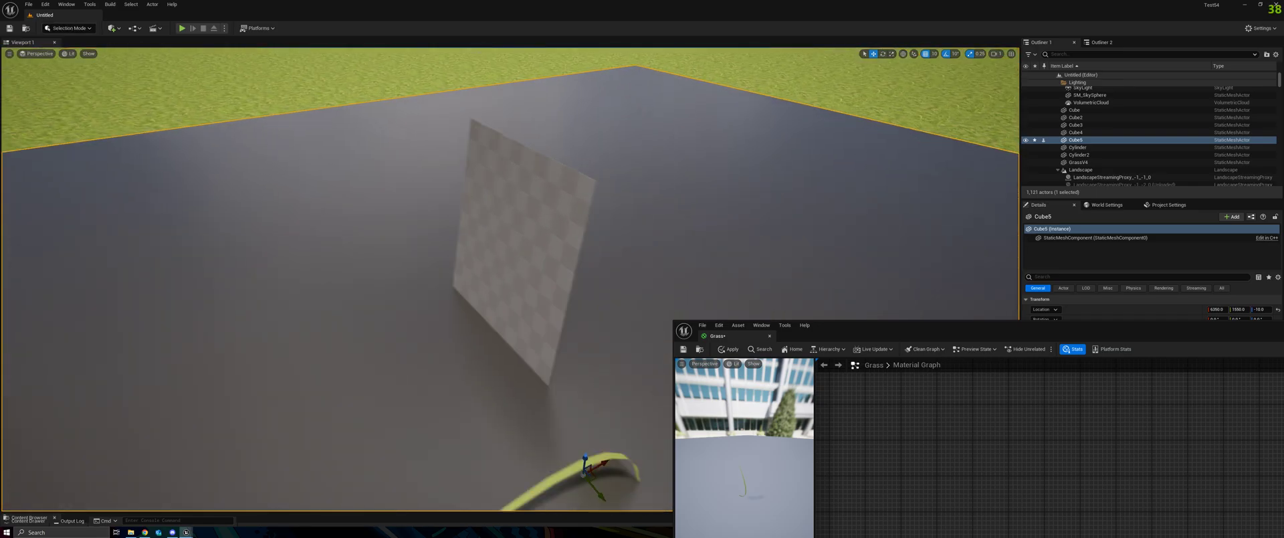
Show the viewport in Wireframe, select the grass blade to examine its undeformed mesh, and restore the Lit view
{"action": "left_click", "coordinate": [70, 54]}
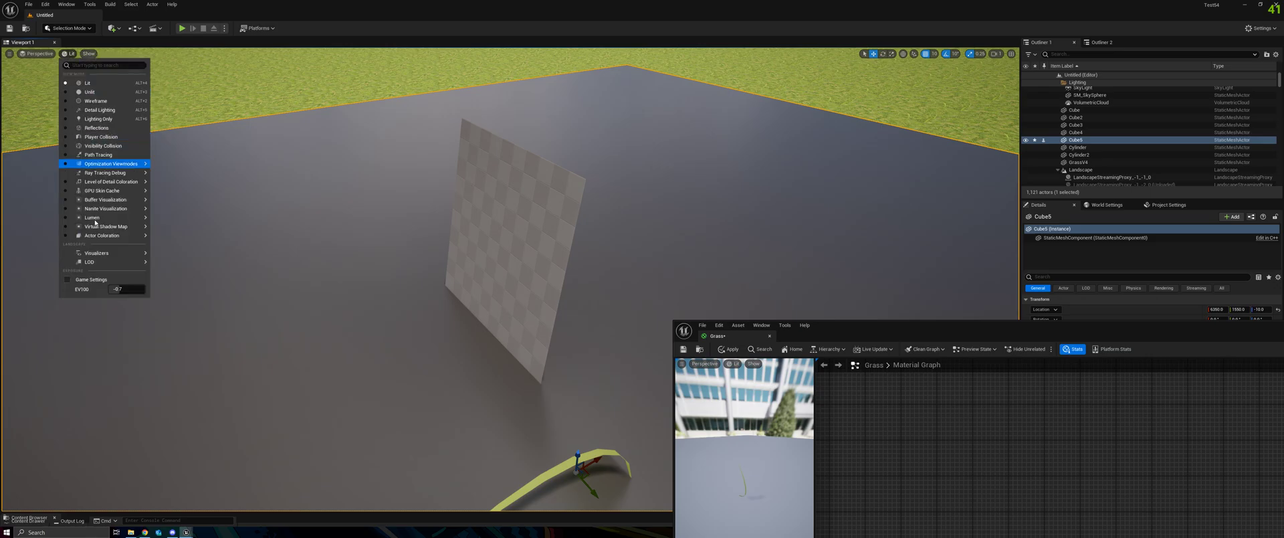
{"action": "left_click", "coordinate": [96, 101]}
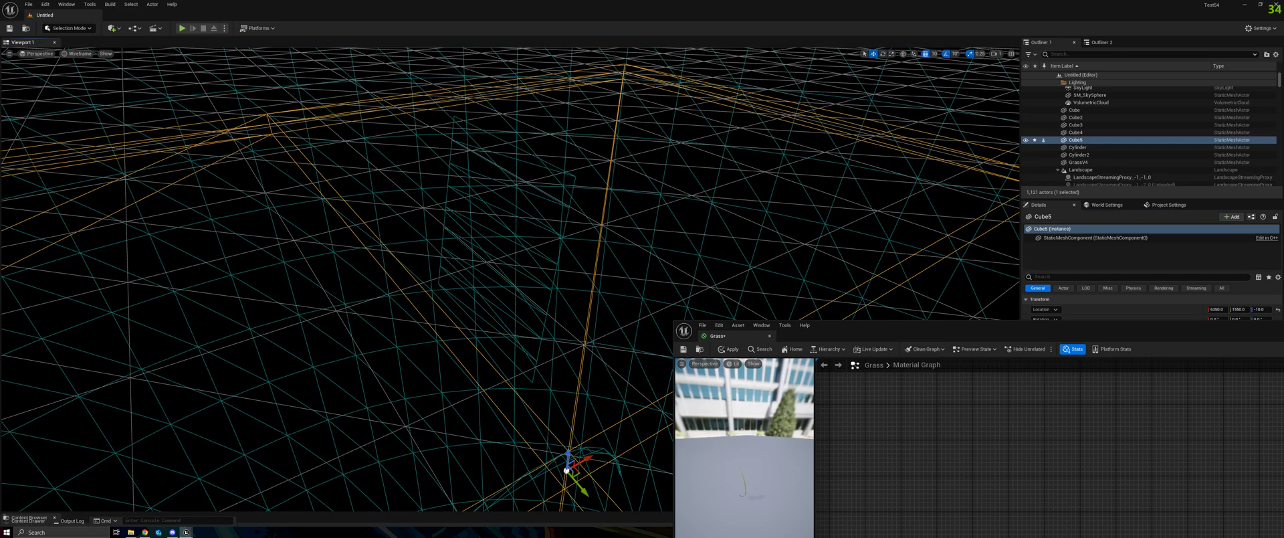
{"action": "right_click_drag", "start_coordinate": [473, 255], "coordinate": [473, 256]}
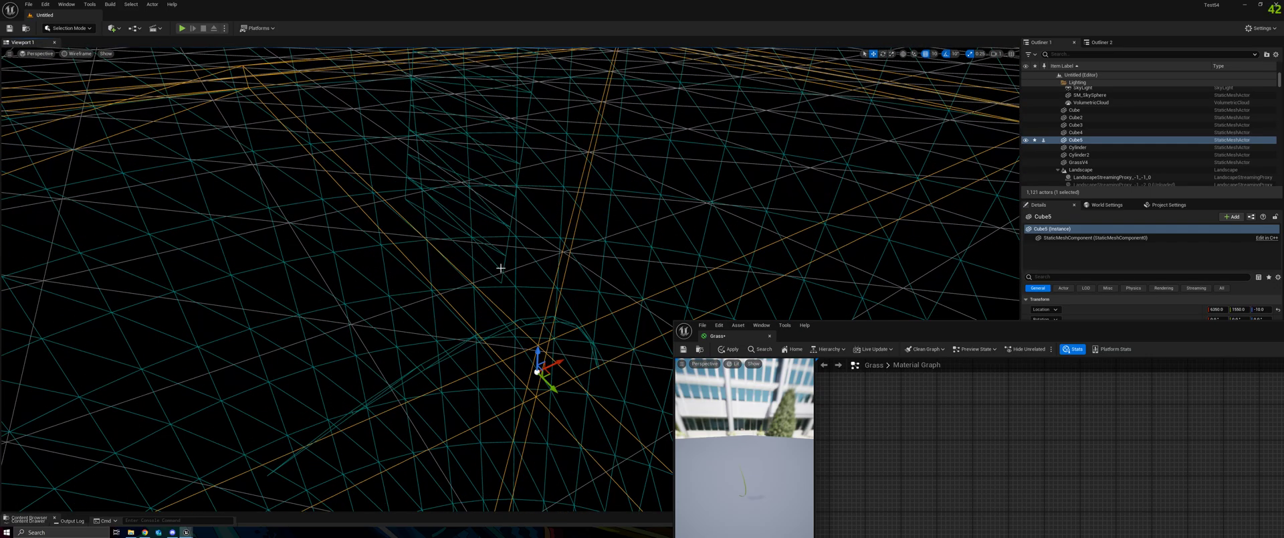
{"action": "left_click", "coordinate": [549, 317]}
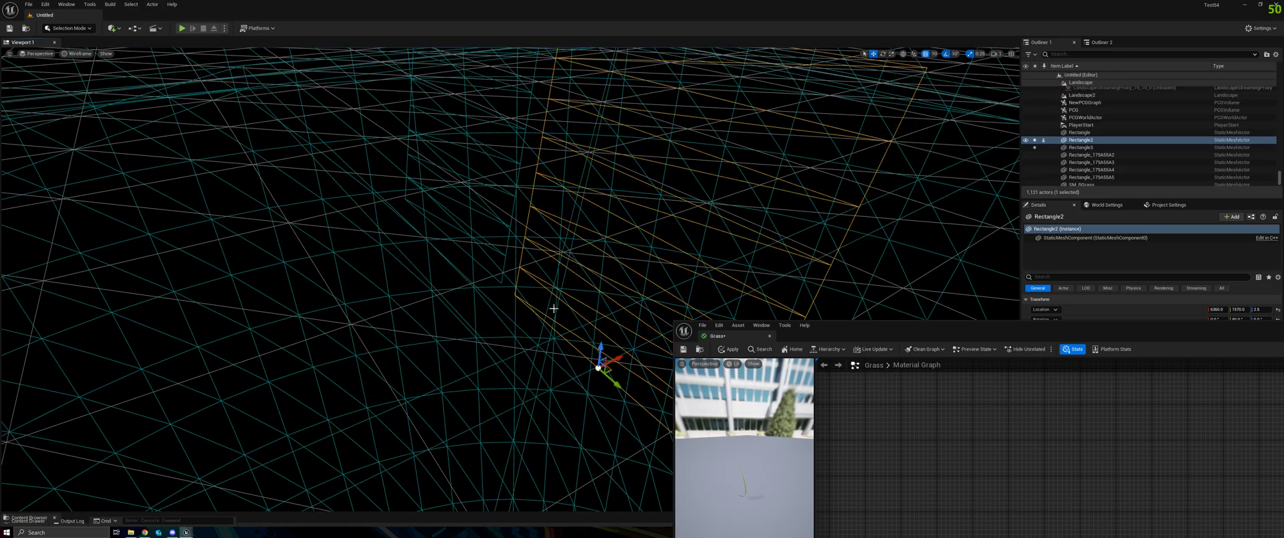
{"action": "right_click_drag", "start_coordinate": [554, 308], "coordinate": [555, 307]}
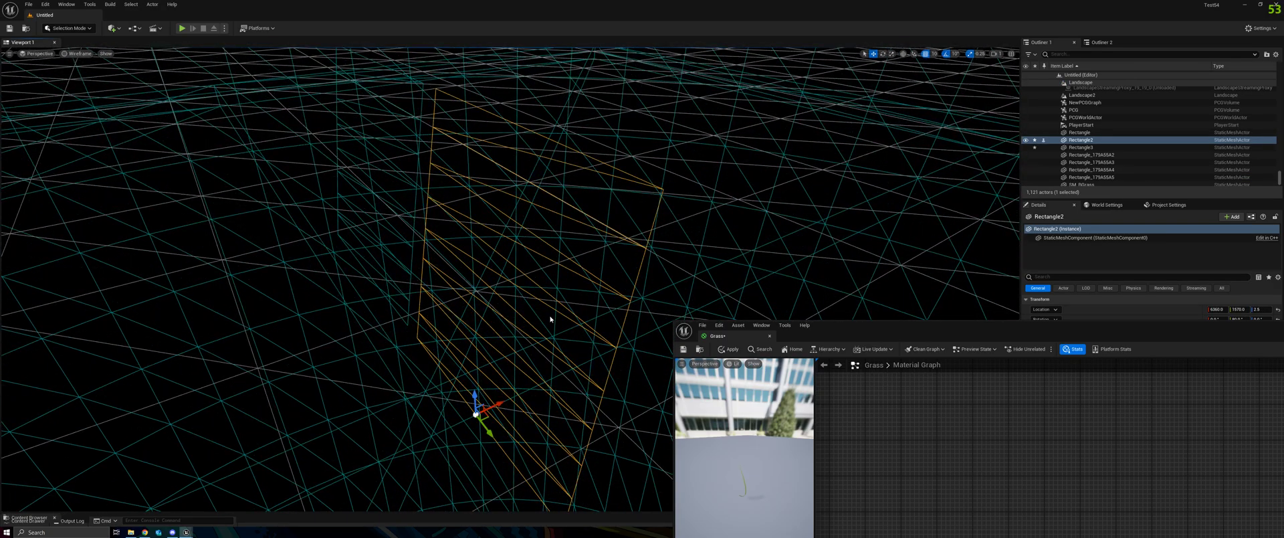
{"action": "left_click", "coordinate": [77, 54]}
{"action": "left_click", "coordinate": [82, 83]}
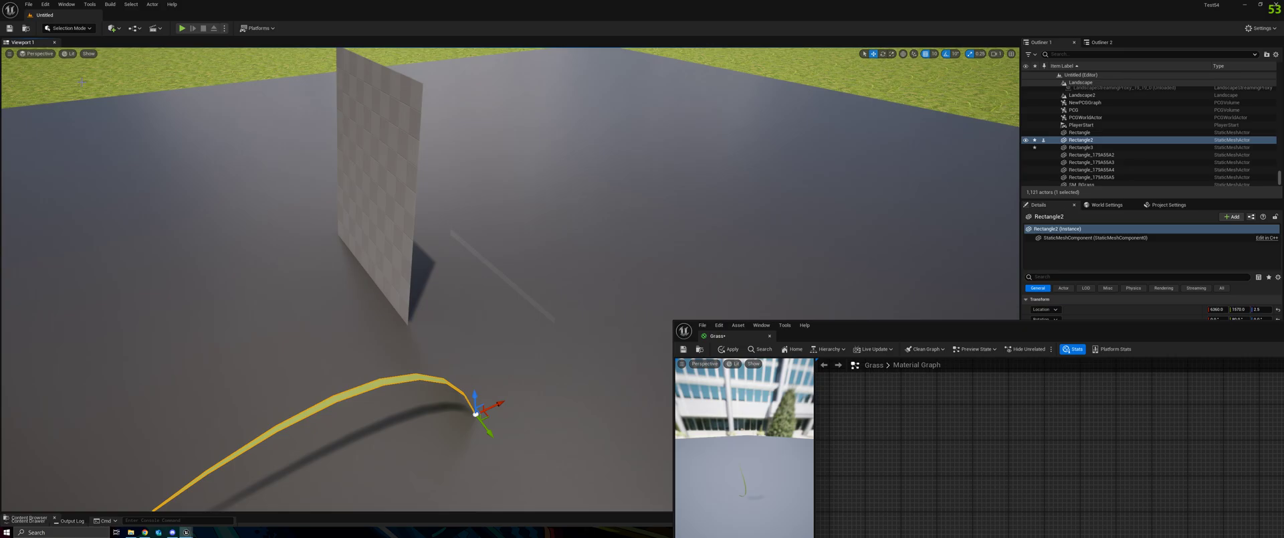
Reset the upright checkered plane's rotation so it lies flat, and raise it along Z to 12.5
{"action": "right_click_drag", "start_coordinate": [434, 274], "coordinate": [537, 297]}
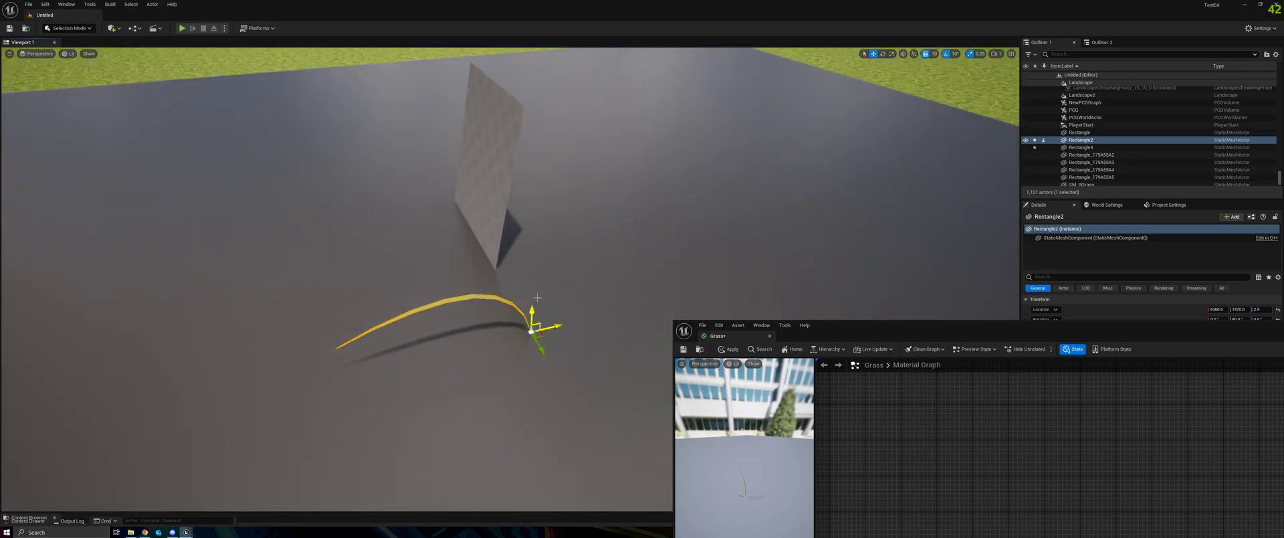
{"action": "scroll", "coordinate": [518, 247], "scroll_direction": "up", "scroll_amount": 5}
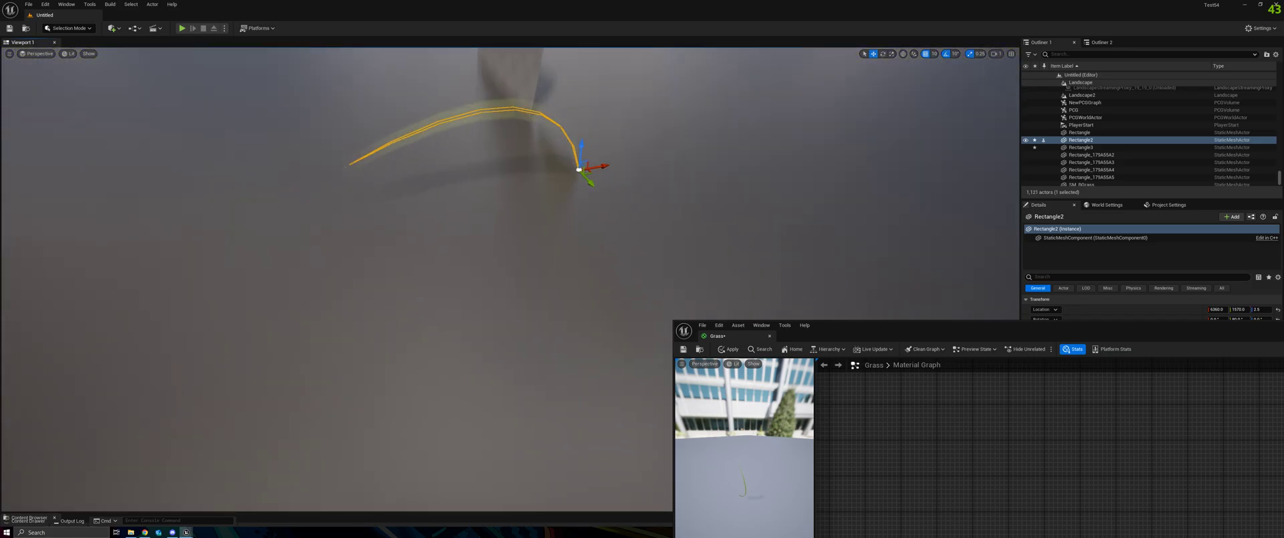
{"action": "mouse_move", "coordinate": [464, 341]}
{"action": "right_mouse_down"}
{"action": "mouse_move", "coordinate": [471, 287]}
{"action": "mouse_move", "coordinate": [464, 341]}
{"action": "right_mouse_up"}
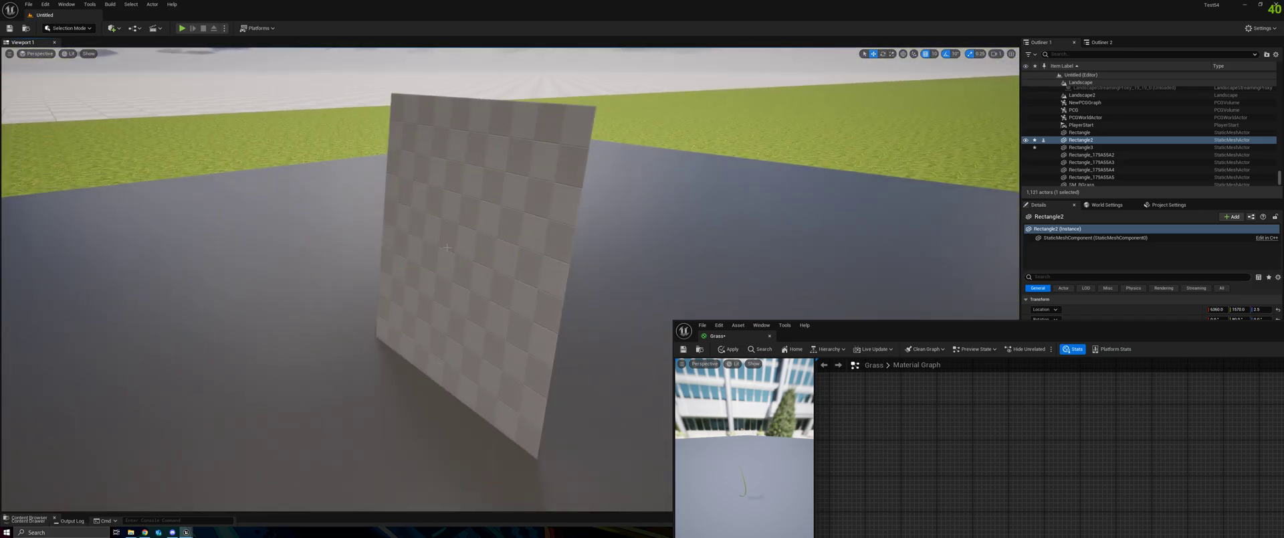
{"action": "left_click", "coordinate": [442, 374]}
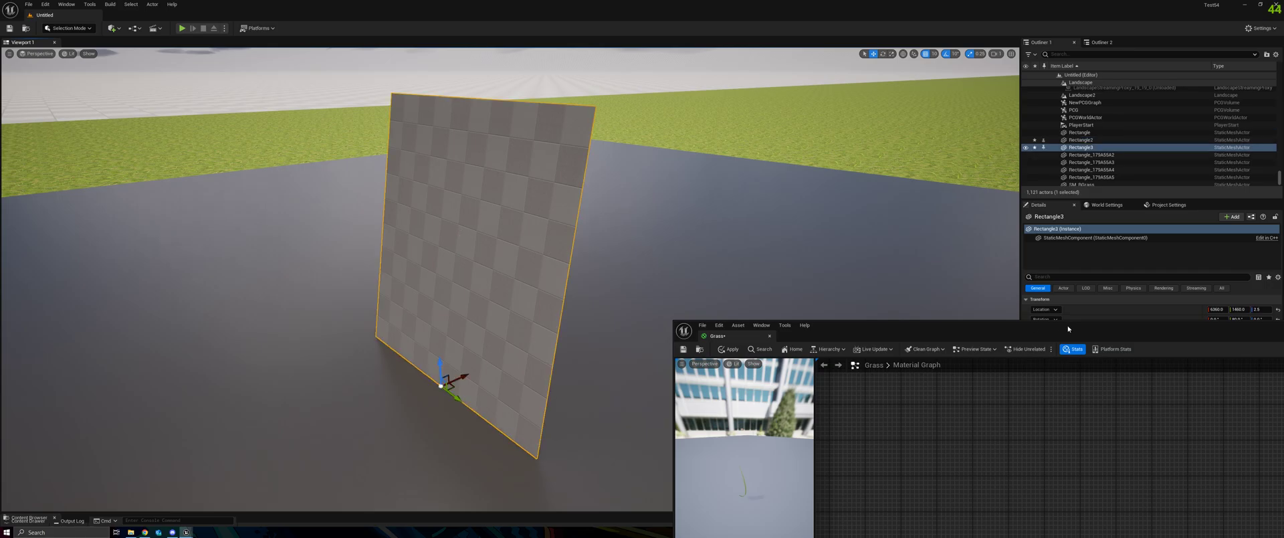
{"action": "left_click_drag", "start_coordinate": [1069, 326], "coordinate": [1068, 366]}
{"action": "left_click", "coordinate": [1276, 320]}
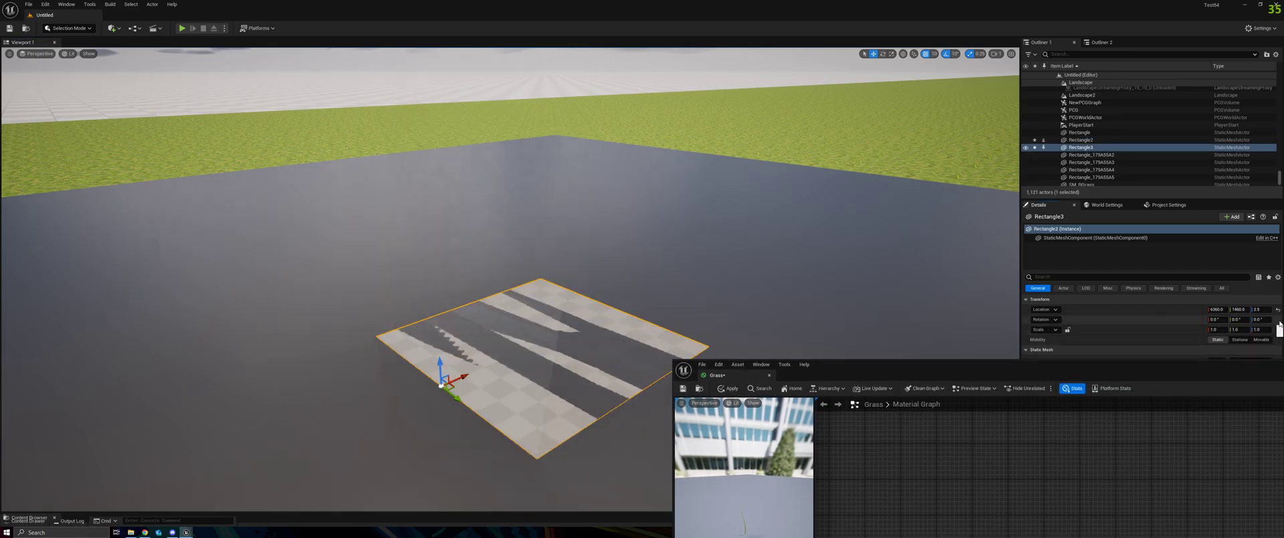
{"action": "left_click_drag", "start_coordinate": [439, 362], "coordinate": [439, 342]}
{"action": "right_click_drag", "start_coordinate": [438, 344], "coordinate": [436, 276]}
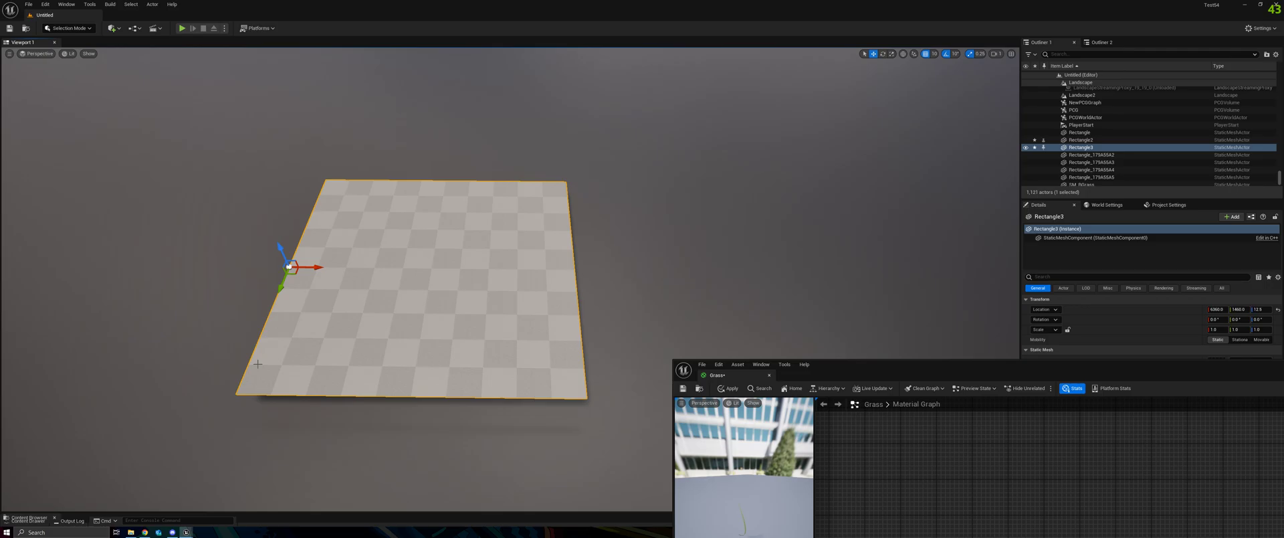
{"action": "mouse_move", "coordinate": [355, 255]}
{"action": "right_mouse_down"}
{"action": "mouse_move", "coordinate": [360, 242]}
{"action": "mouse_move", "coordinate": [339, 251]}
{"action": "right_mouse_up"}
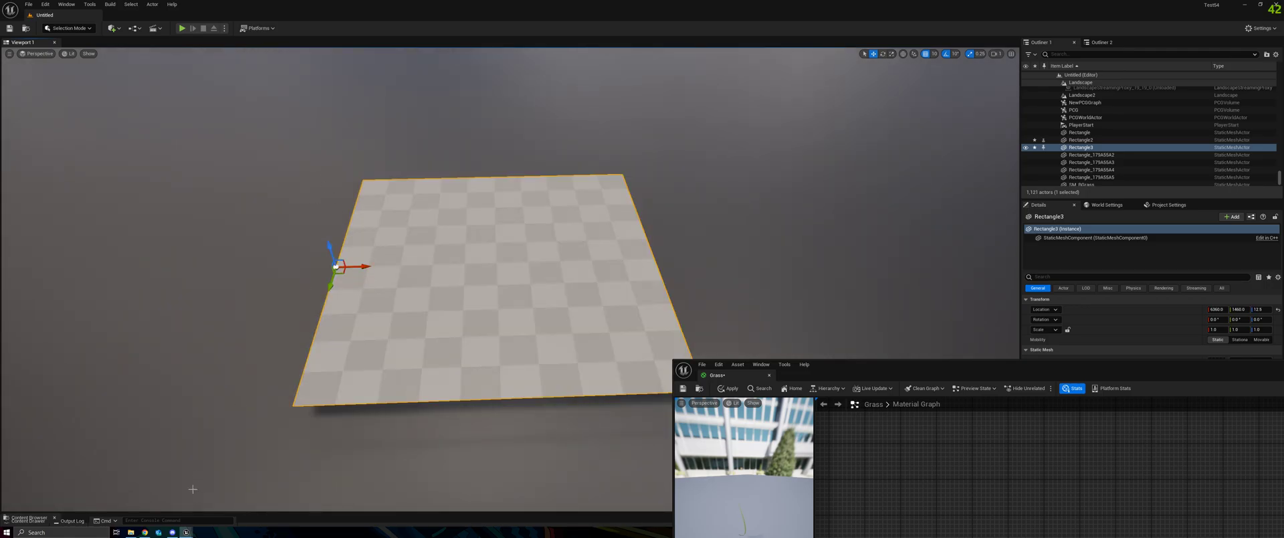
Switch to the browser's Desmos Quadratic Bezier Curve graph and flatten the curve by moving control point P1 to (0.5, 0)
{"action": "left_click", "coordinate": [144, 531]}
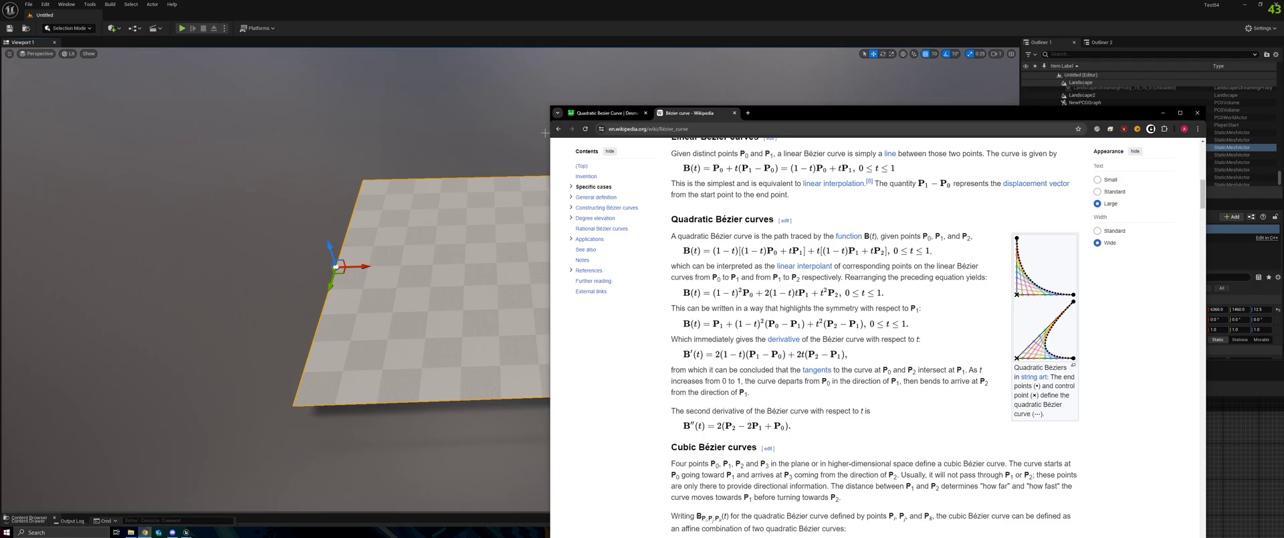
{"action": "left_click", "coordinate": [597, 113]}
{"action": "left_click_drag", "start_coordinate": [783, 117], "coordinate": [830, 86]}
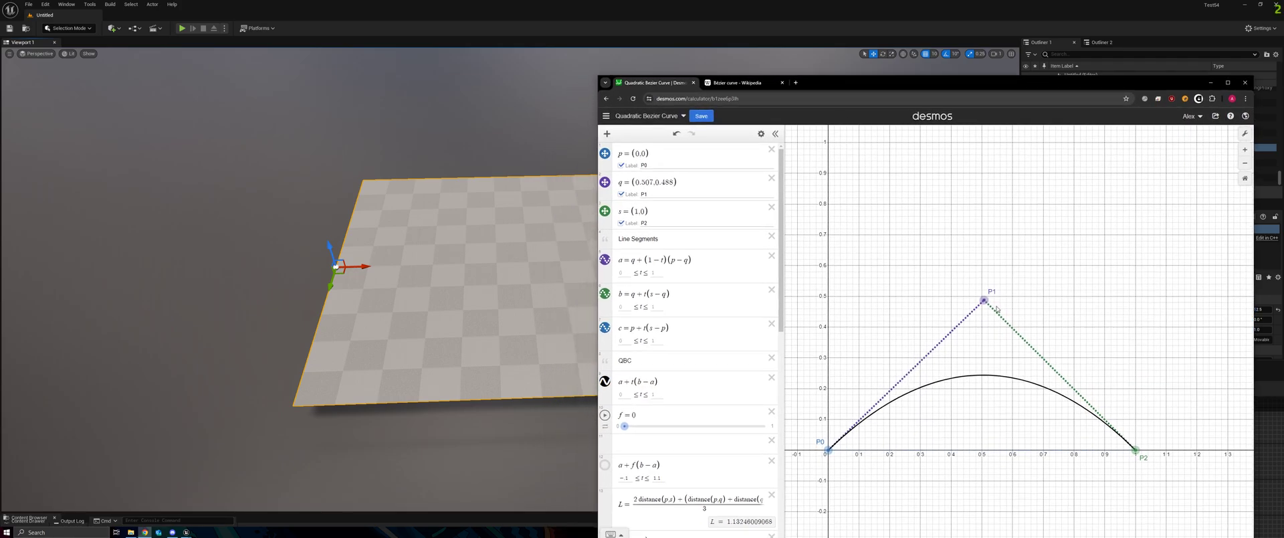
{"action": "left_click_drag", "start_coordinate": [983, 301], "coordinate": [982, 450]}
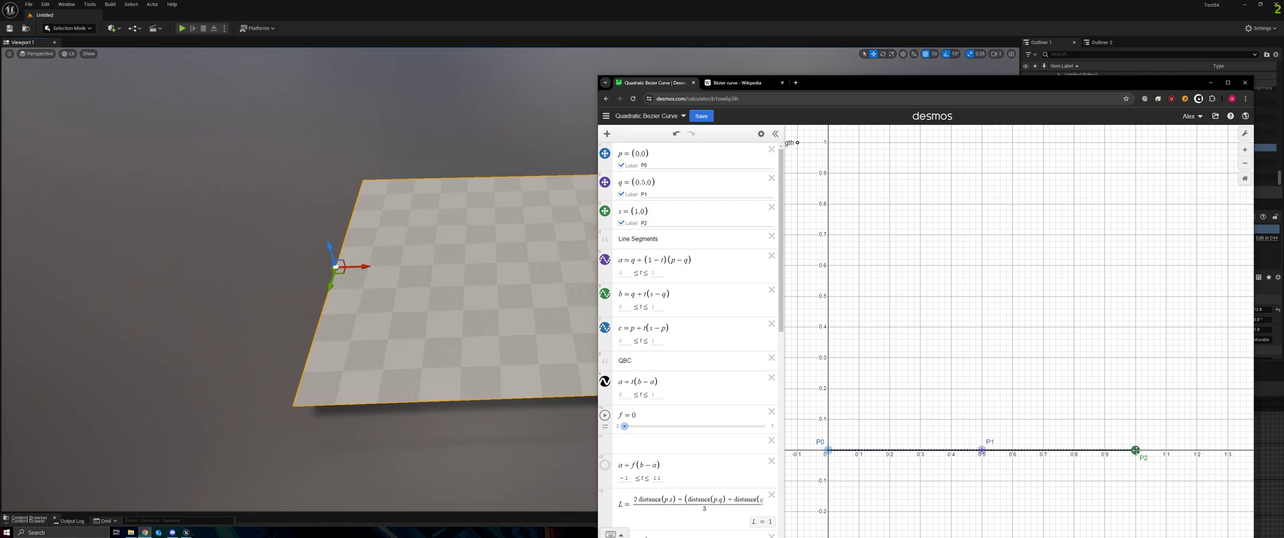
{"action": "mouse_move", "coordinate": [1135, 449]}
{"action": "left_mouse_down"}
{"action": "mouse_move", "coordinate": [848, 253]}
{"action": "mouse_move", "coordinate": [1002, 295]}
{"action": "mouse_move", "coordinate": [1135, 449]}
{"action": "left_mouse_up"}
Leave the browser for Unreal Editor, create a new material in the GrassTutorial folder under its default name, and open it for editing
{"action": "left_click", "coordinate": [1211, 82]}
{"action": "left_click_drag", "start_coordinate": [872, 367], "coordinate": [863, 116]}
{"action": "key", "text": "ctrl+space"}
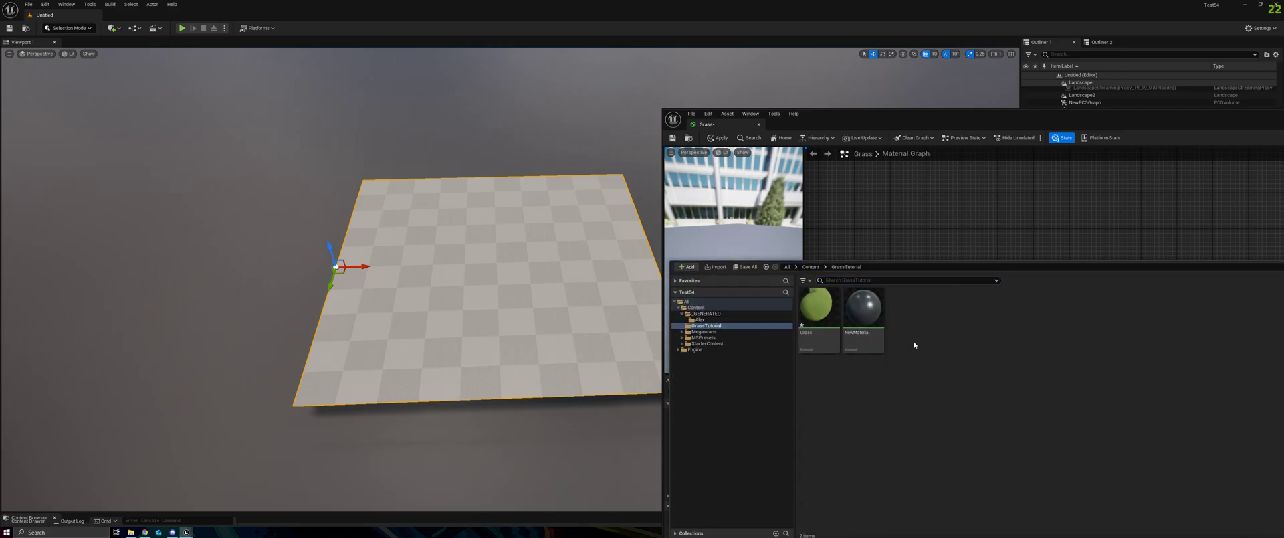
{"action": "right_click", "coordinate": [913, 341]}
{"action": "left_click", "coordinate": [961, 139]}
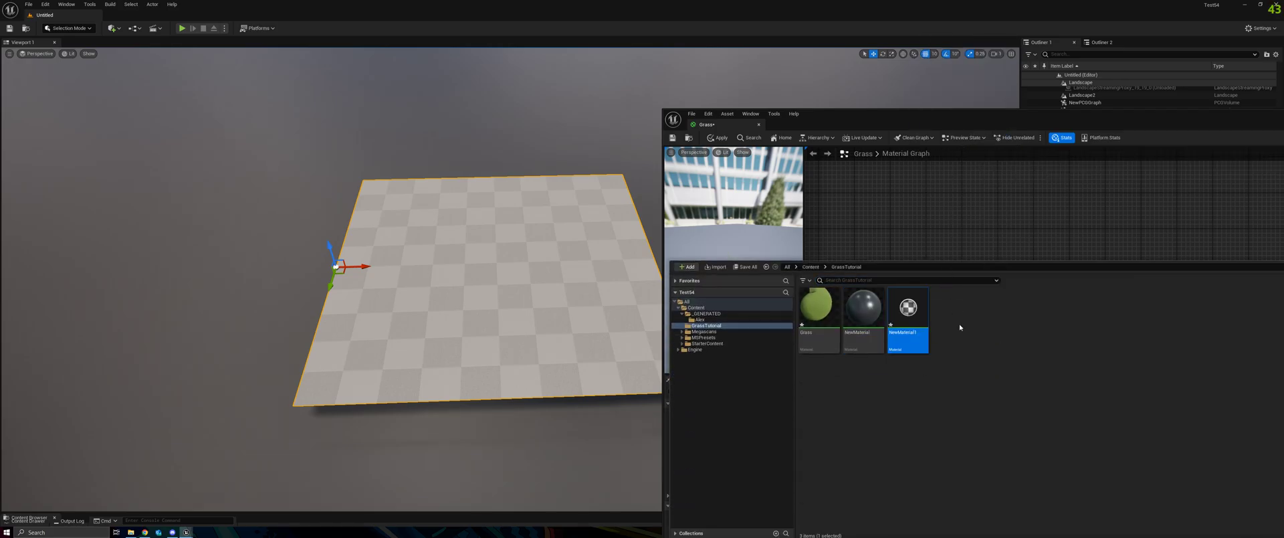
{"action": "key", "text": "Return"}
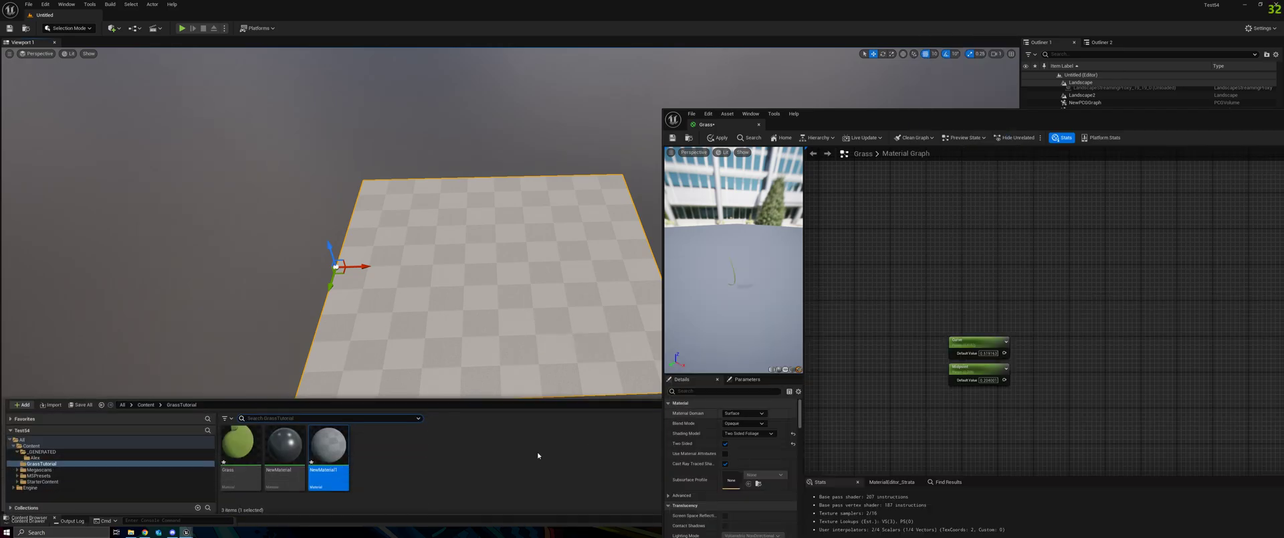
{"action": "double_click", "coordinate": [328, 468]}
{"action": "right_click_drag", "start_coordinate": [884, 334], "coordinate": [982, 312]}
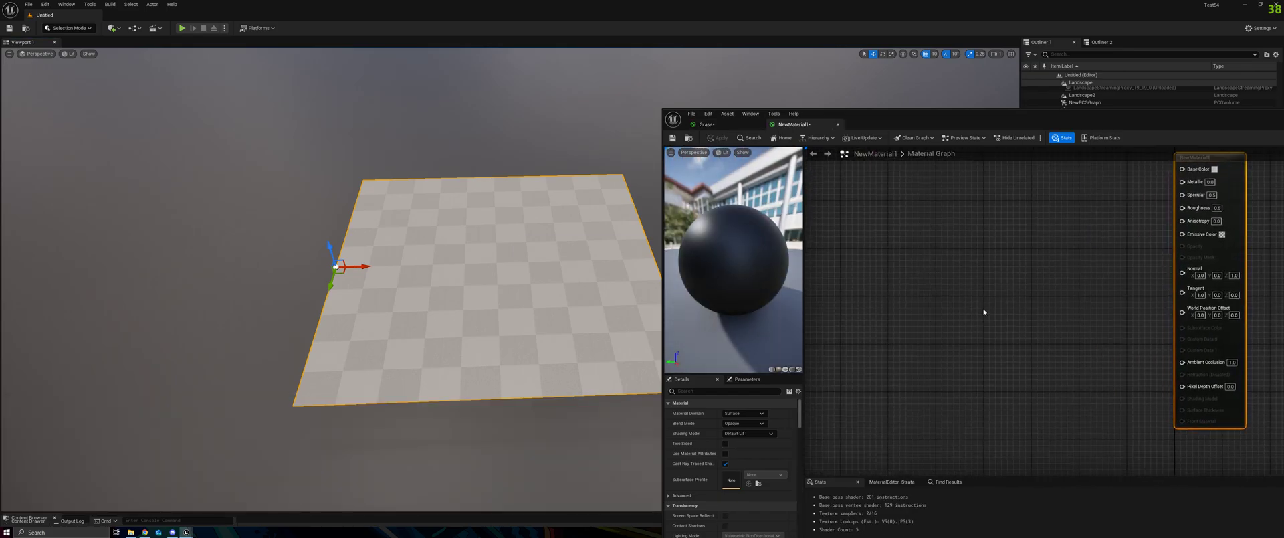
Add a TextureCoordinate node to the empty area of the new material graph
{"action": "left_click", "coordinate": [893, 294]}
{"action": "right_click_drag", "start_coordinate": [893, 295], "coordinate": [944, 308]}
{"action": "scroll", "coordinate": [945, 308], "scroll_direction": "down", "scroll_amount": 1}
{"action": "mouse_move", "coordinate": [550, 329]}
{"action": "right_mouse_down"}
{"action": "mouse_move", "coordinate": [539, 327]}
{"action": "mouse_move", "coordinate": [568, 317]}
{"action": "right_mouse_up"}
{"action": "right_click", "coordinate": [875, 295]}
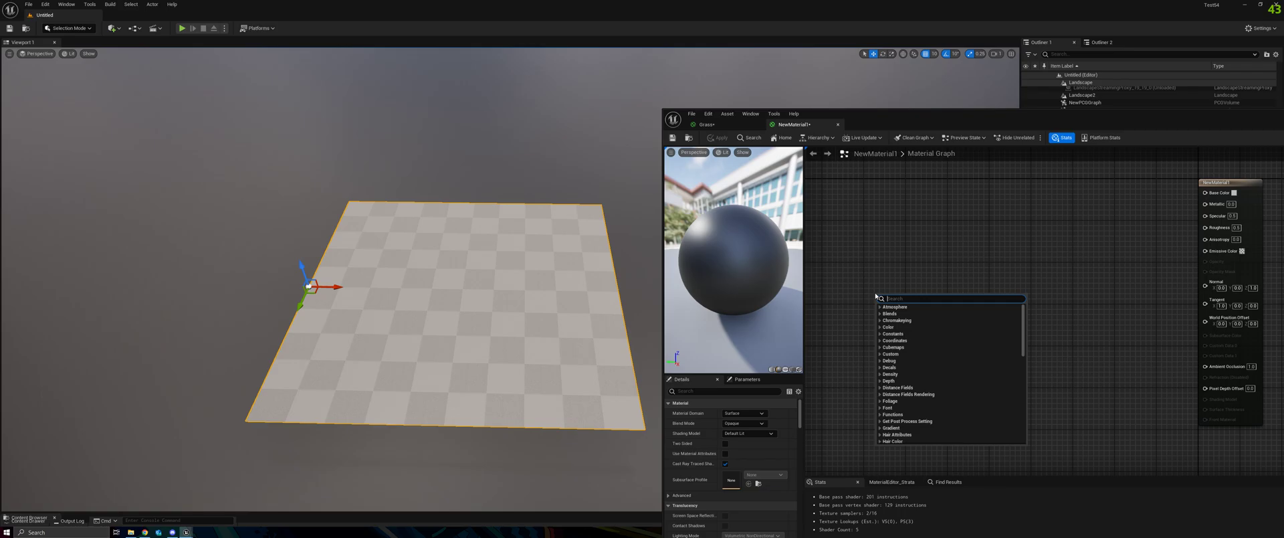
{"action": "type", "text": "texture"}
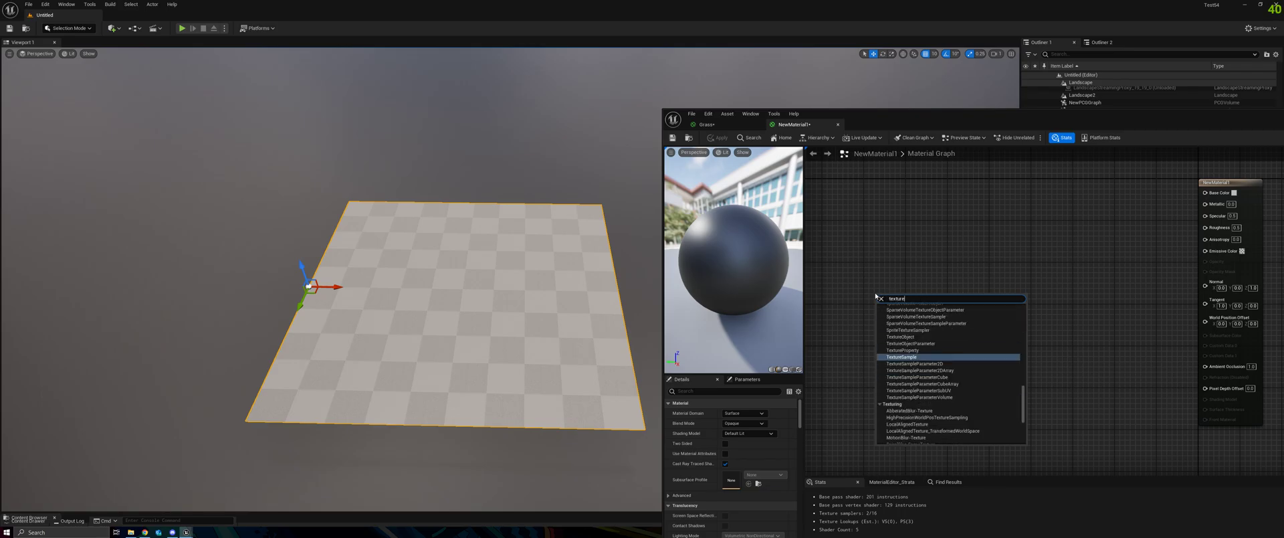
{"action": "type", "text": " co"}
{"action": "left_click", "coordinate": [873, 284]}
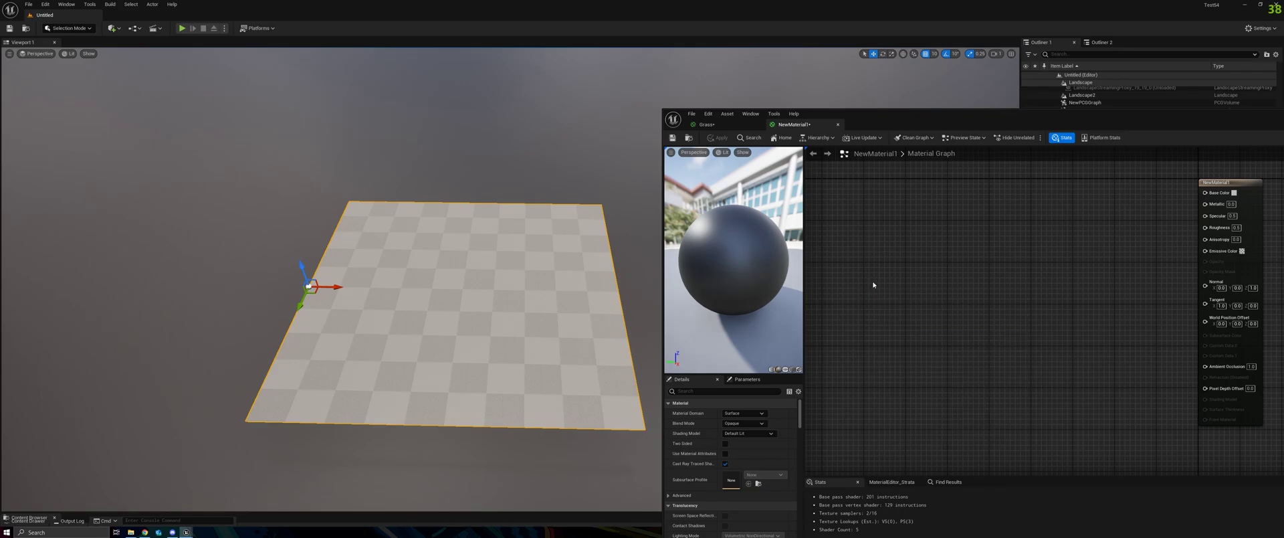
{"action": "left_click", "coordinate": [833, 265]}
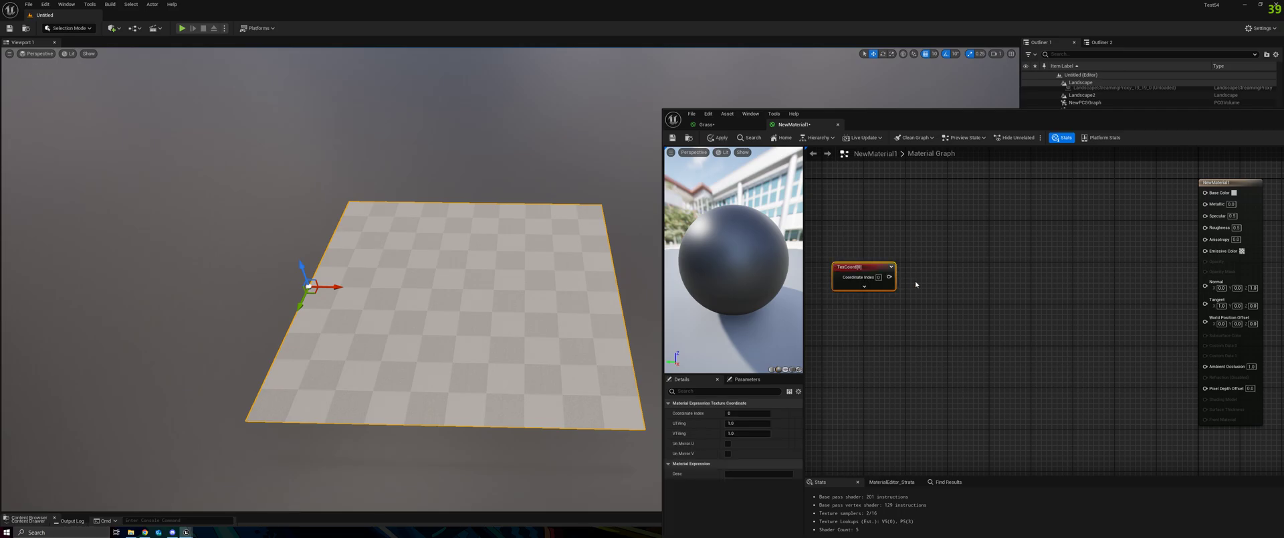
Add a ComponentMask node beside the texture coordinate node
{"action": "right_click", "coordinate": [916, 284]}
{"action": "left_click", "coordinate": [930, 276]}
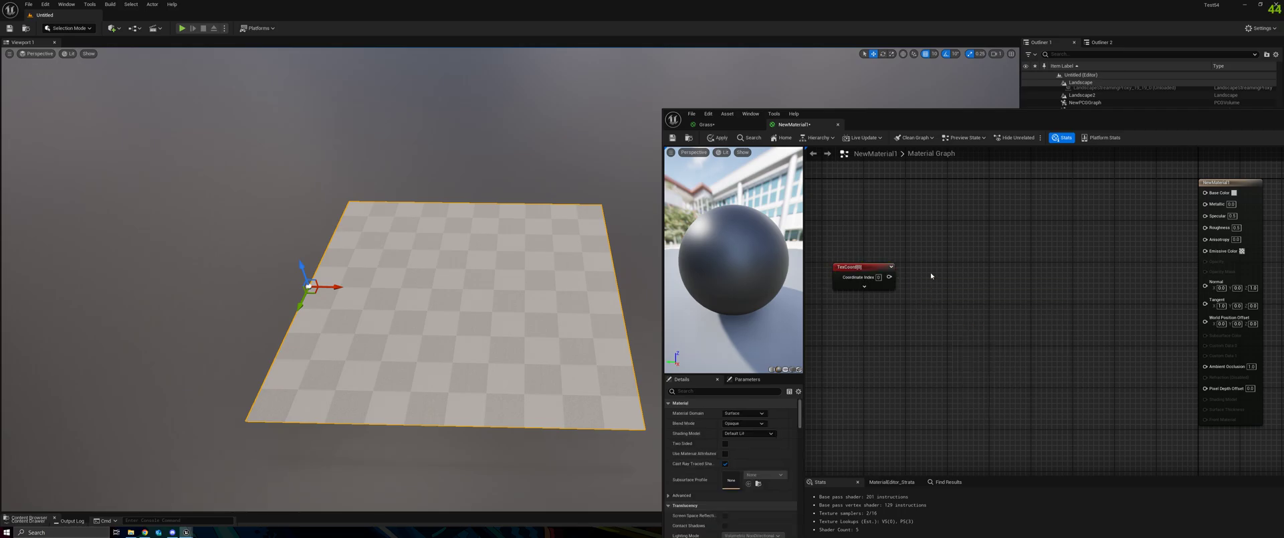
{"action": "right_click", "coordinate": [931, 274]}
{"action": "type", "text": "mask"}
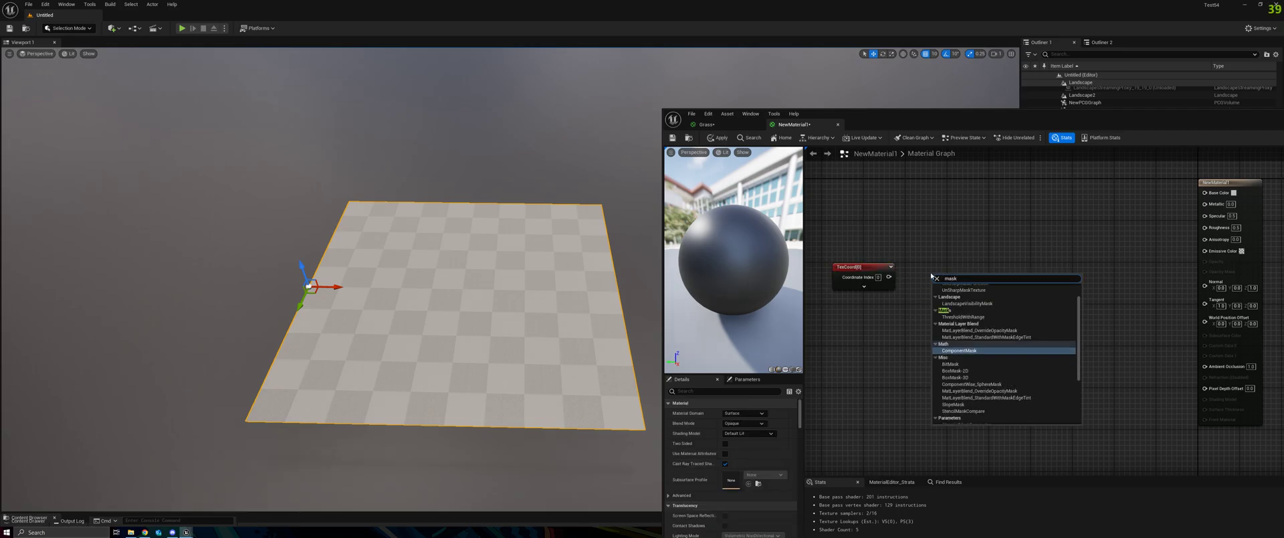
{"action": "key", "text": "Escape"}
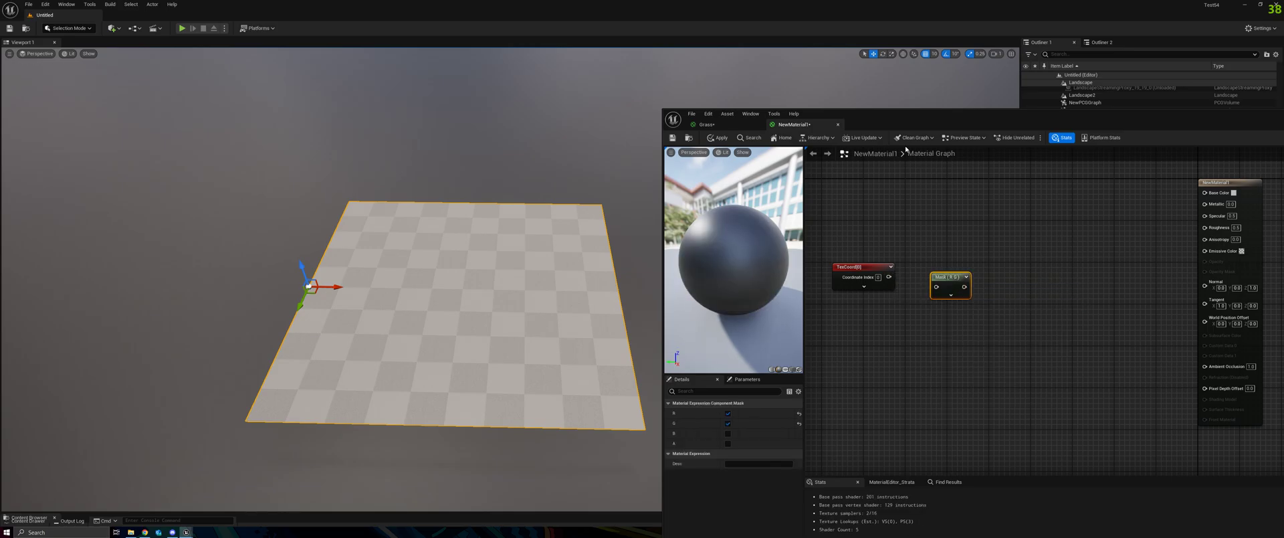
Wire the texture coordinates through the mask, limited to the R channel, into Base Color, and apply the material to examine it on the plane
{"action": "left_click_drag", "start_coordinate": [895, 124], "coordinate": [867, 93]}
{"action": "left_click_drag", "start_coordinate": [862, 246], "coordinate": [1177, 161]}
{"action": "left_click", "coordinate": [700, 391]}
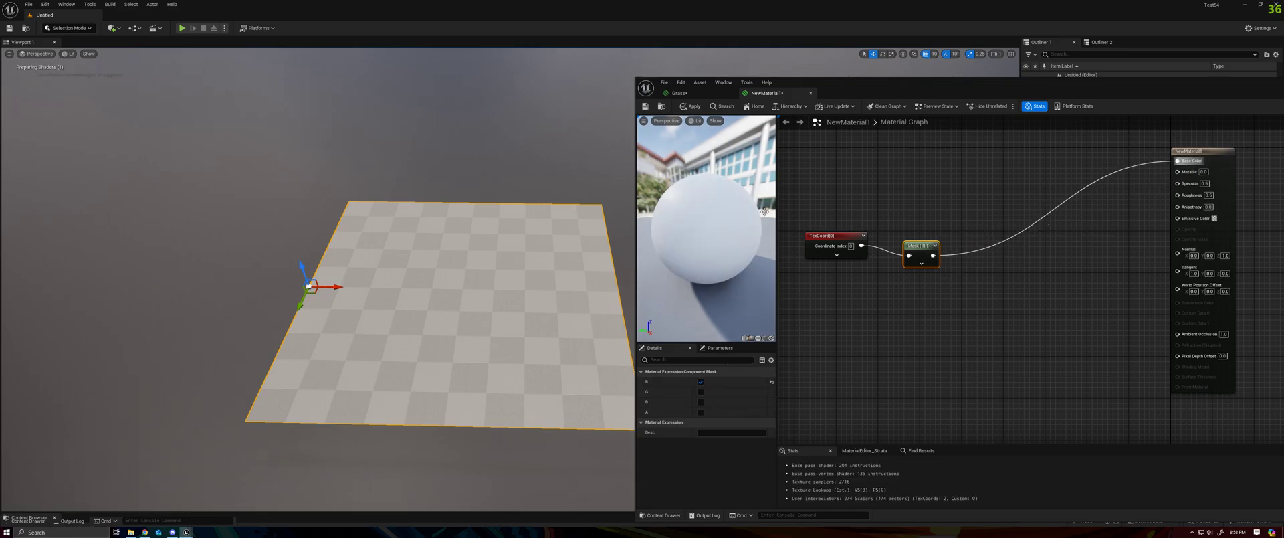
{"action": "left_click", "coordinate": [690, 105]}
{"action": "right_click_drag", "start_coordinate": [473, 209], "coordinate": [483, 173]}
{"action": "right_click_drag", "start_coordinate": [315, 161], "coordinate": [289, 183]}
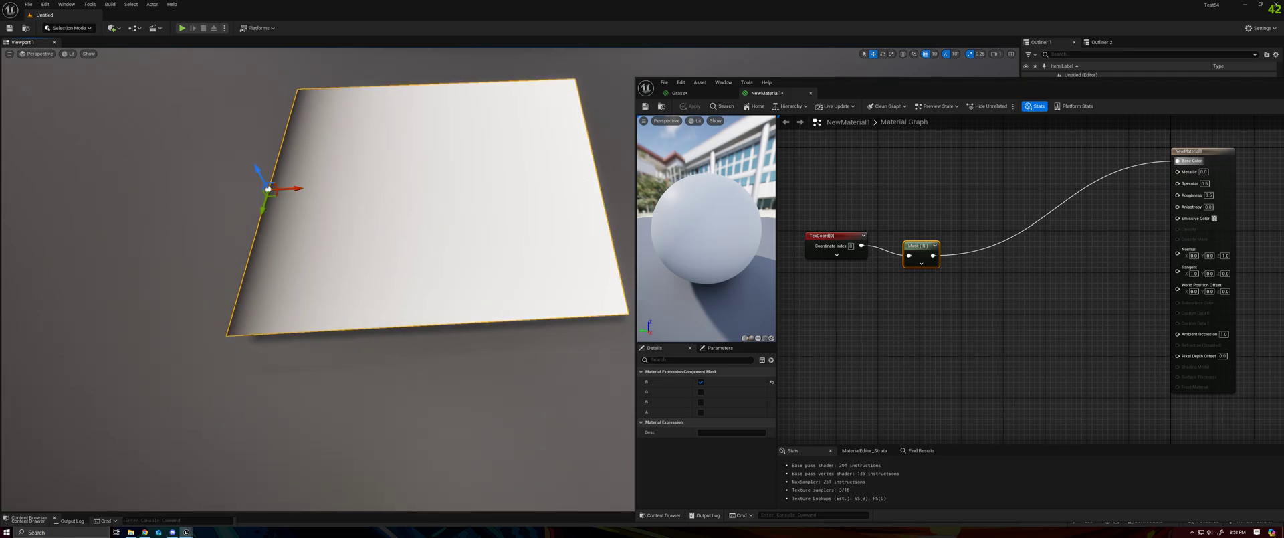
{"action": "right_click_drag", "start_coordinate": [553, 197], "coordinate": [544, 200]}
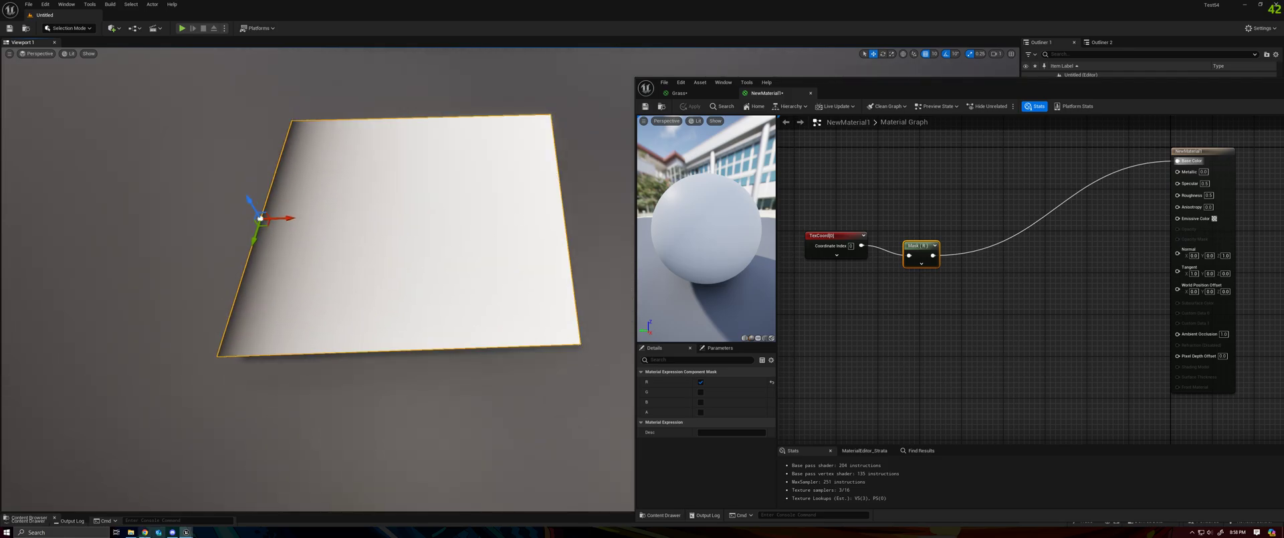
Compare the Desmos curve graph with Wikipedia's quadratic Bézier formula in the browser, and return to the material editor
{"action": "left_click", "coordinate": [145, 532]}
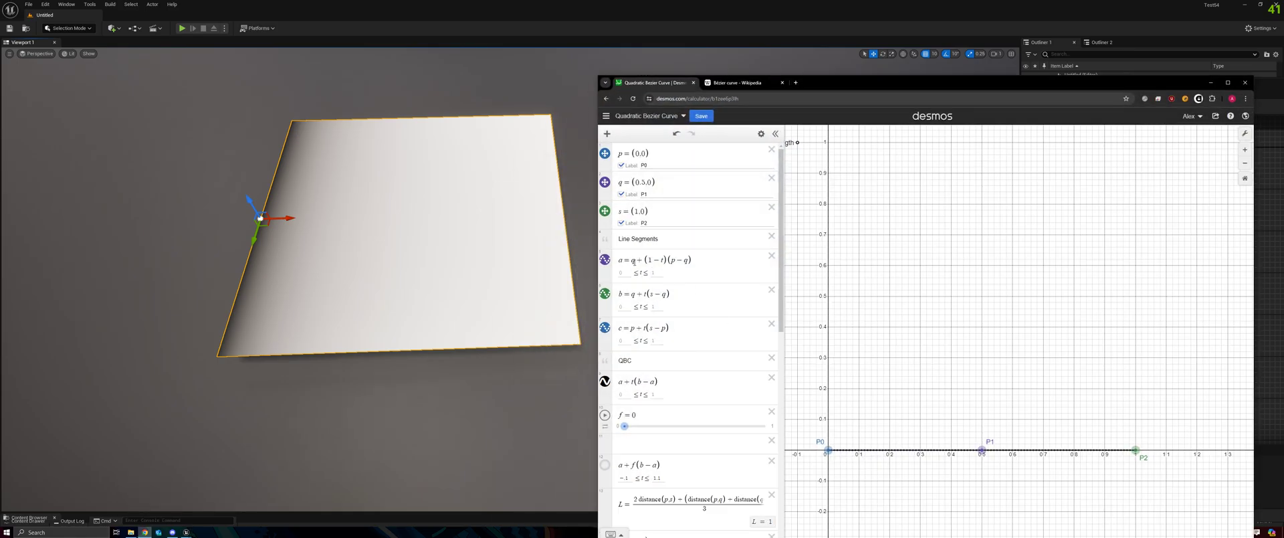
{"action": "left_click", "coordinate": [721, 83]}
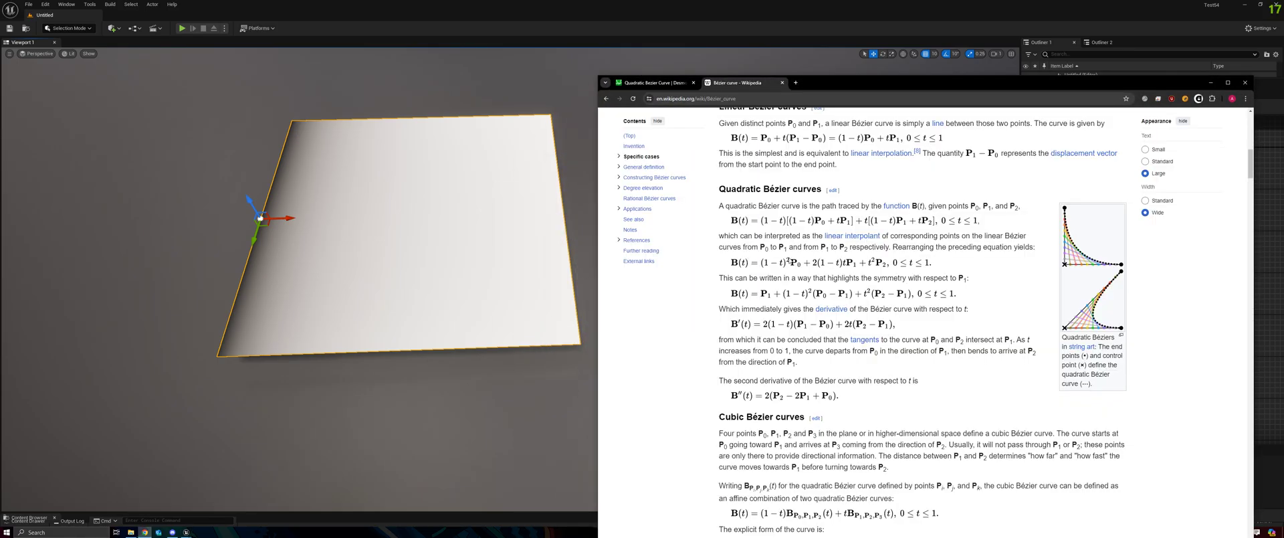
{"action": "left_click", "coordinate": [651, 83]}
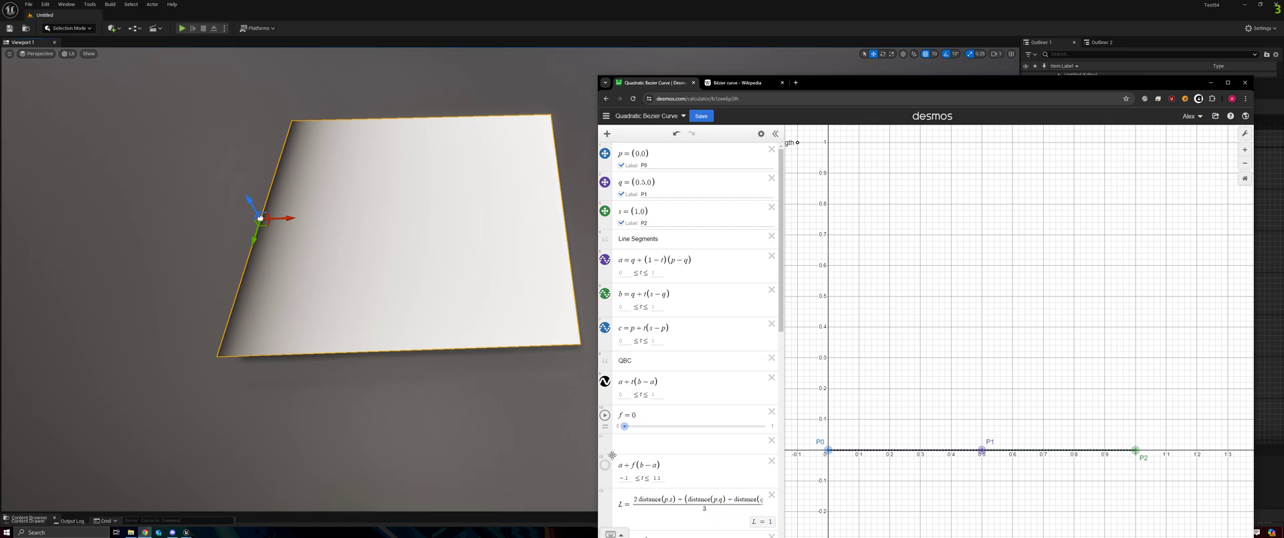
{"action": "left_click", "coordinate": [711, 83]}
{"action": "left_click", "coordinate": [663, 83]}
{"action": "left_click", "coordinate": [1045, 30]}
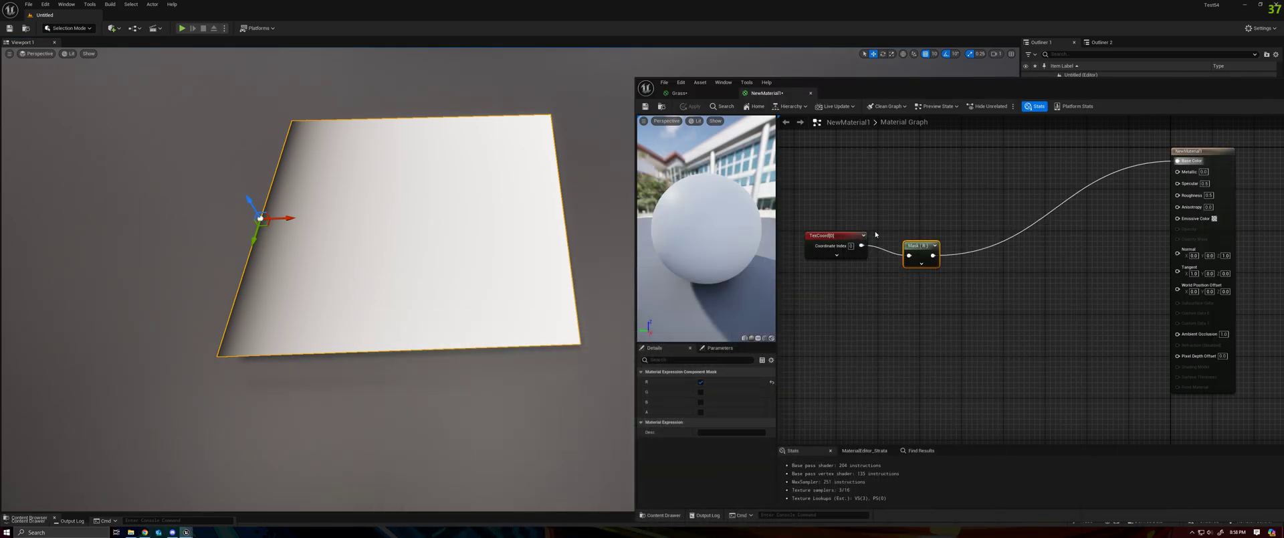
Tighten the texture coordinate and mask layout, and feed the mask output into a new Named Reroute Declaration node named t
{"action": "left_click_drag", "start_coordinate": [837, 235], "coordinate": [811, 240]}
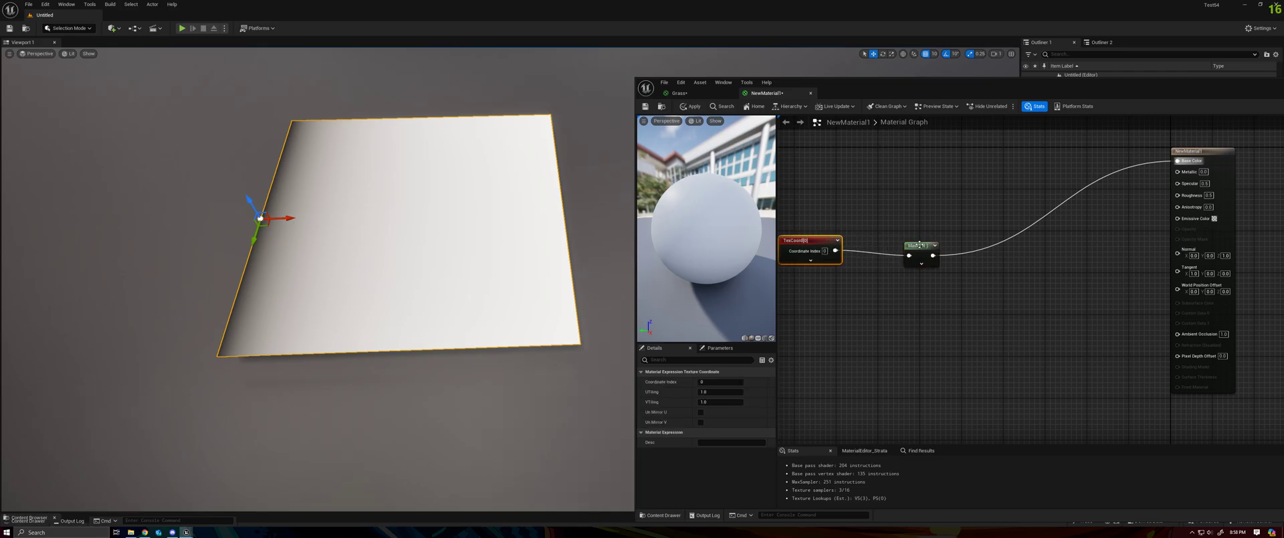
{"action": "left_click_drag", "start_coordinate": [919, 245], "coordinate": [863, 241]}
{"action": "right_click", "coordinate": [897, 255]}
{"action": "type", "text": "named"}
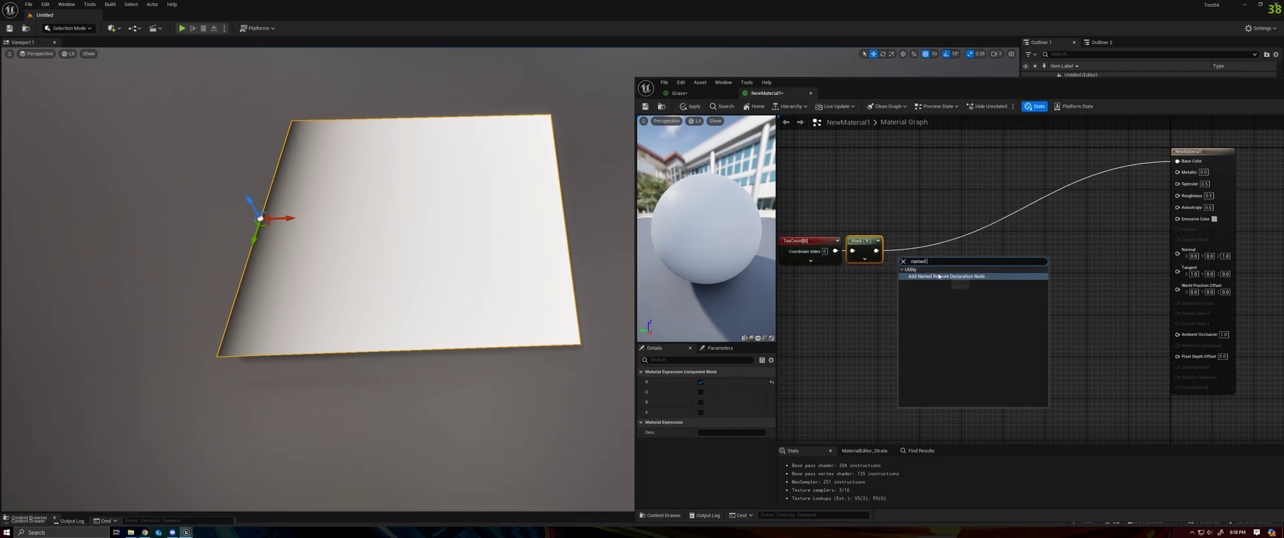
{"action": "key", "text": "Return"}
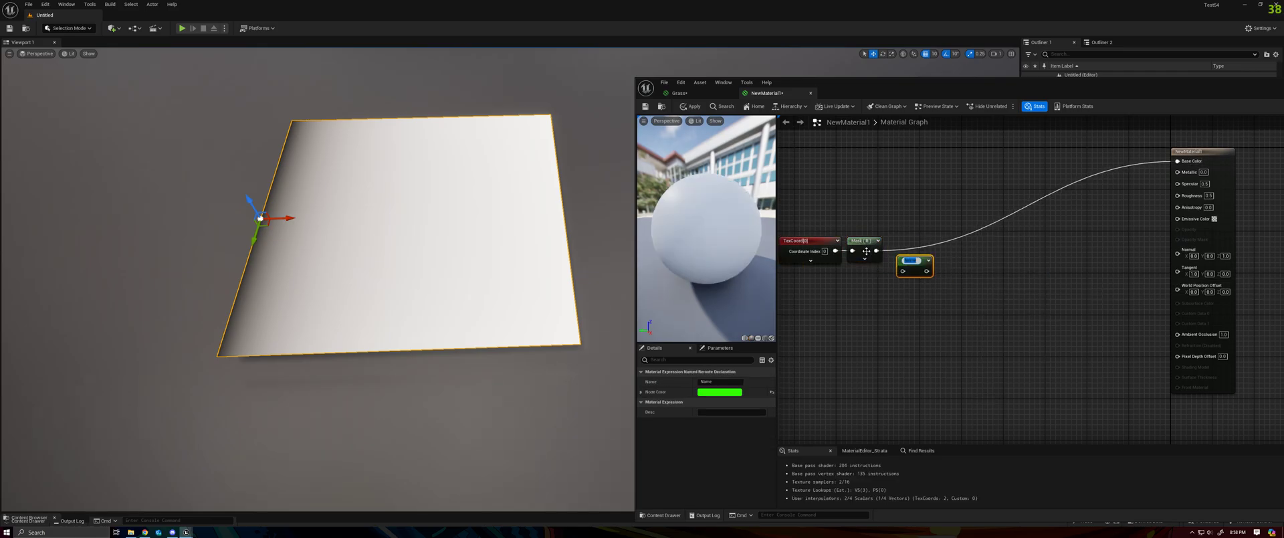
{"action": "left_click_drag", "start_coordinate": [876, 250], "coordinate": [902, 269]}
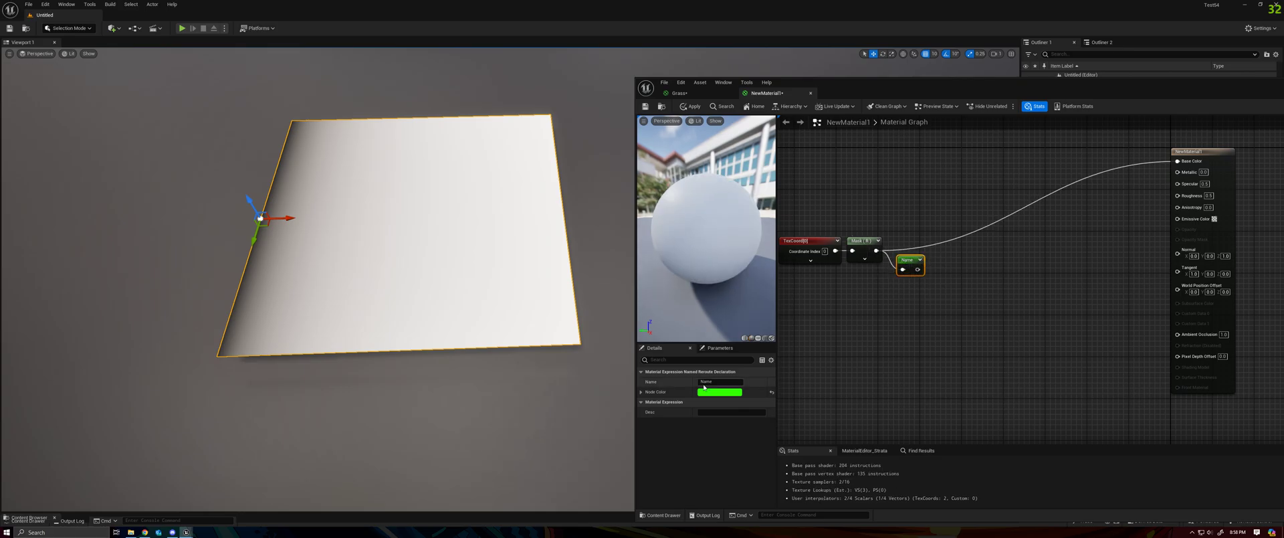
{"action": "left_click", "coordinate": [740, 376]}
{"action": "type", "text": "t"}
{"action": "key", "text": "Return"}
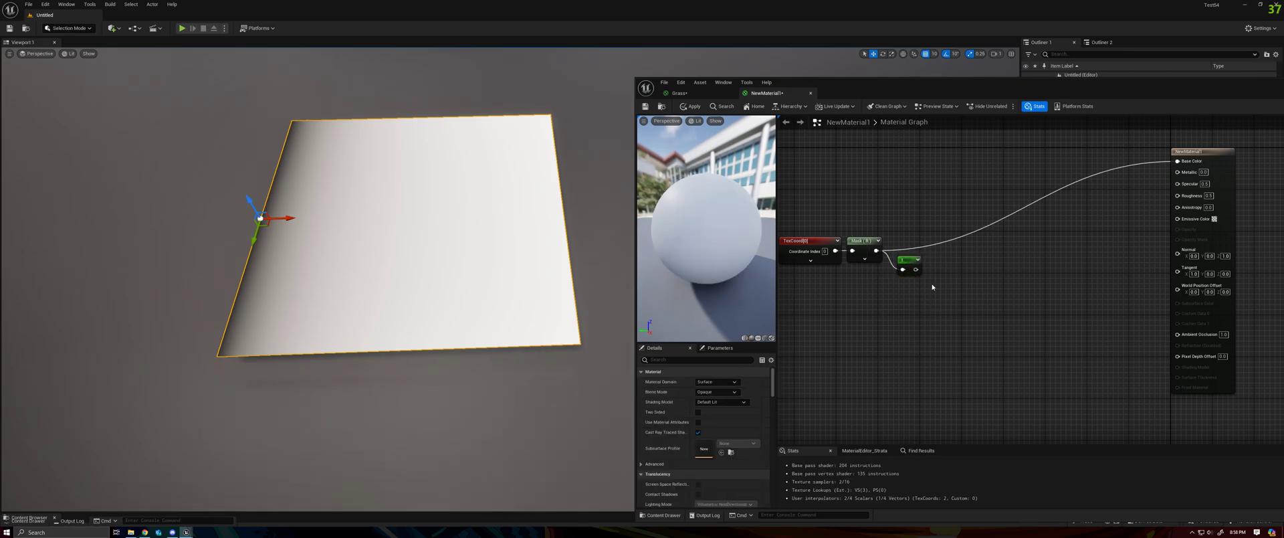
{"action": "right_click_drag", "start_coordinate": [962, 266], "coordinate": [968, 302]}
{"action": "left_click", "coordinate": [949, 222]}
{"action": "left_click", "coordinate": [931, 202]}
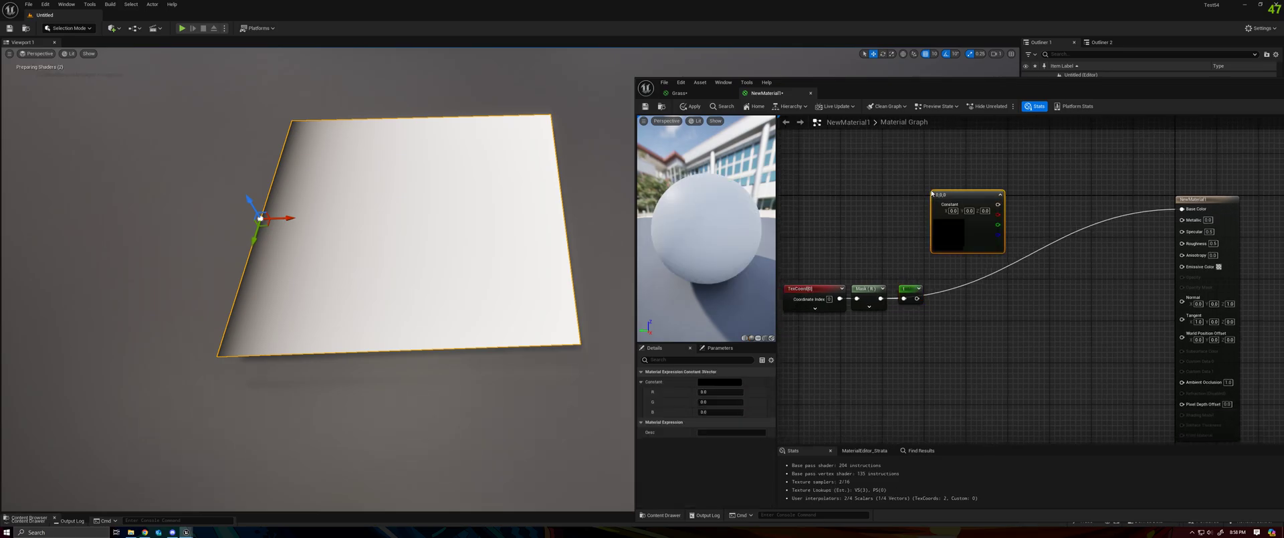
{"action": "key", "text": "Delete"}
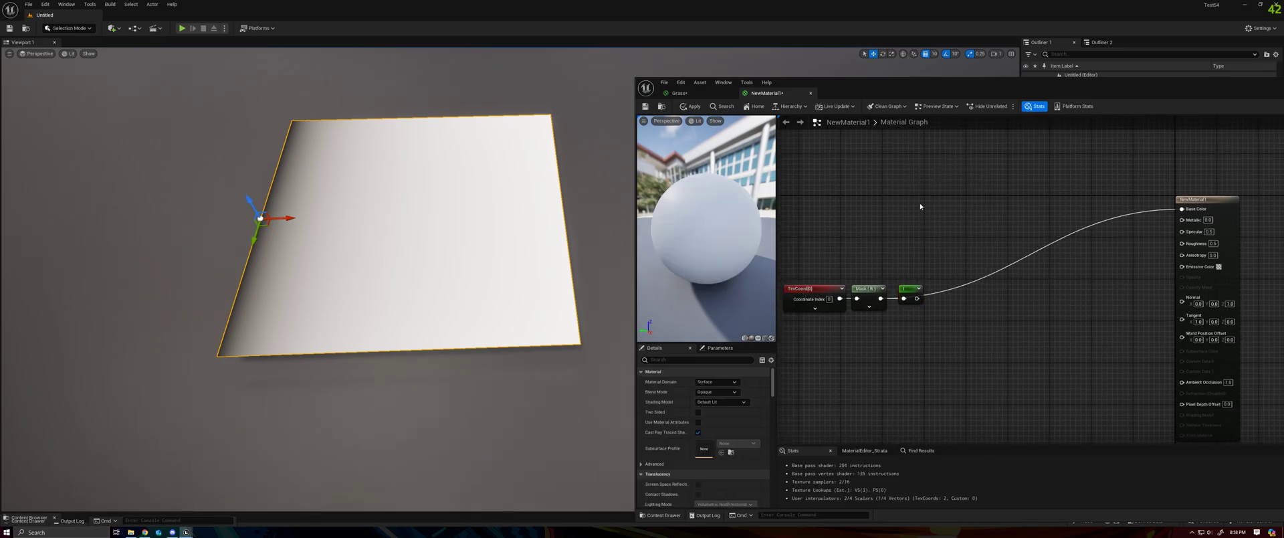
Add three Constant2Vector nodes for the curve's control points, setting the second to (0, 1) and the third to (1, 1)
{"action": "left_click", "coordinate": [929, 189]}
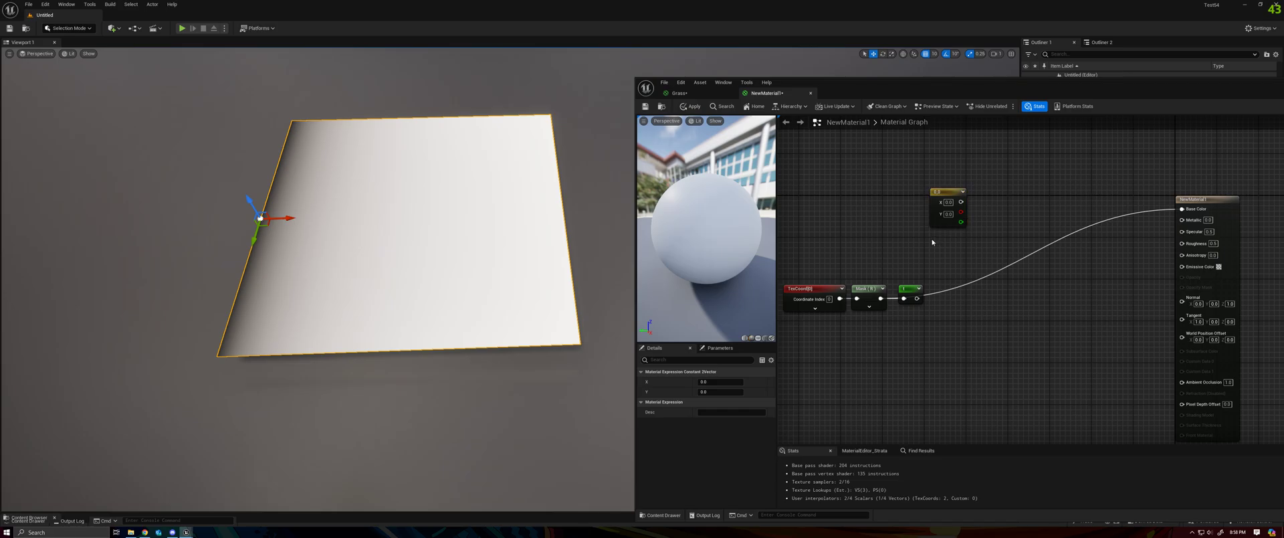
{"action": "left_click", "coordinate": [934, 240]}
{"action": "left_click", "coordinate": [933, 304]}
{"action": "left_click_drag", "start_coordinate": [951, 305], "coordinate": [953, 322]}
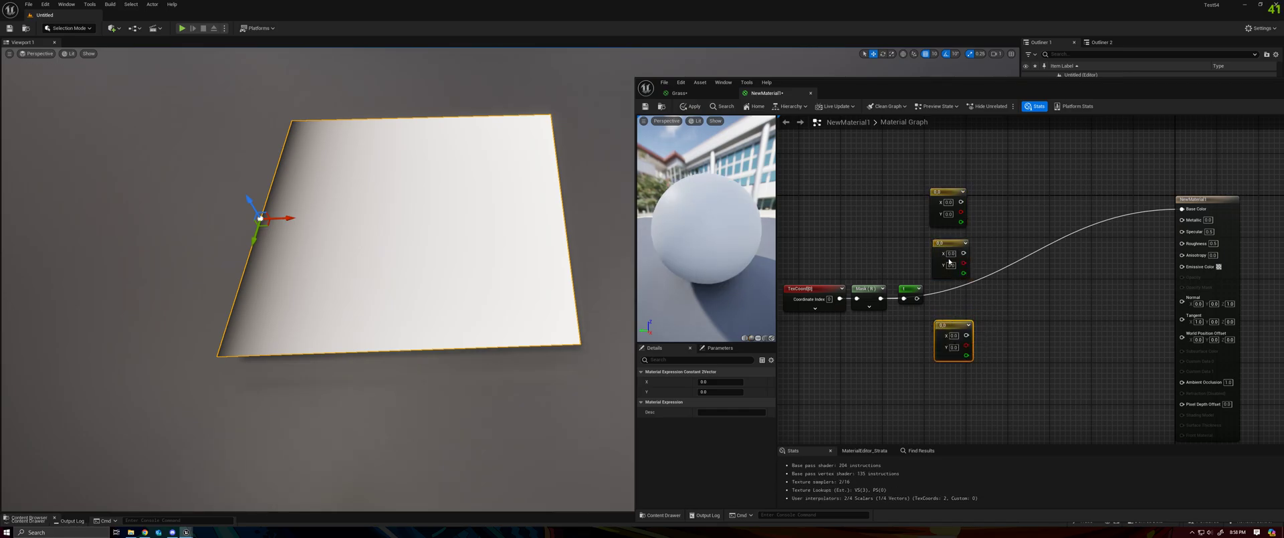
{"action": "type", "text": "1"}
{"action": "left_click", "coordinate": [1019, 290]}
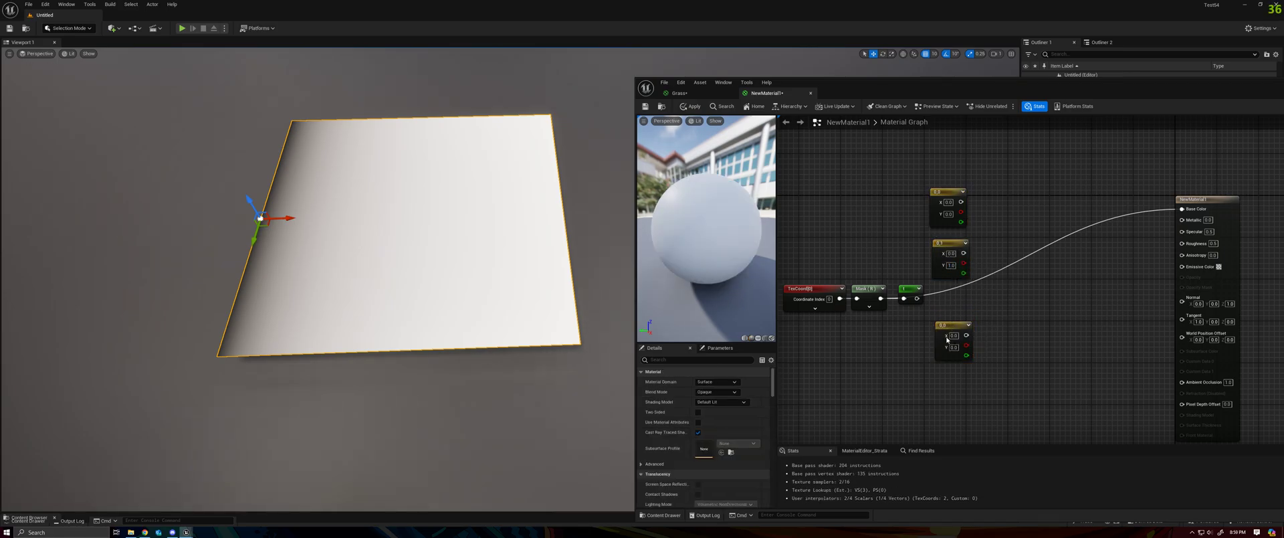
{"action": "type", "text": "1"}
{"action": "left_click", "coordinate": [953, 347]}
Switch to the Desmos graph, move control point P1 to (0, 1) and P2 to (1, 1), and return to the material editor
{"action": "key", "text": "alt+Tab"}
{"action": "left_click_drag", "start_coordinate": [1032, 420], "coordinate": [1078, 431]}
{"action": "left_click_drag", "start_coordinate": [1027, 460], "coordinate": [872, 153]}
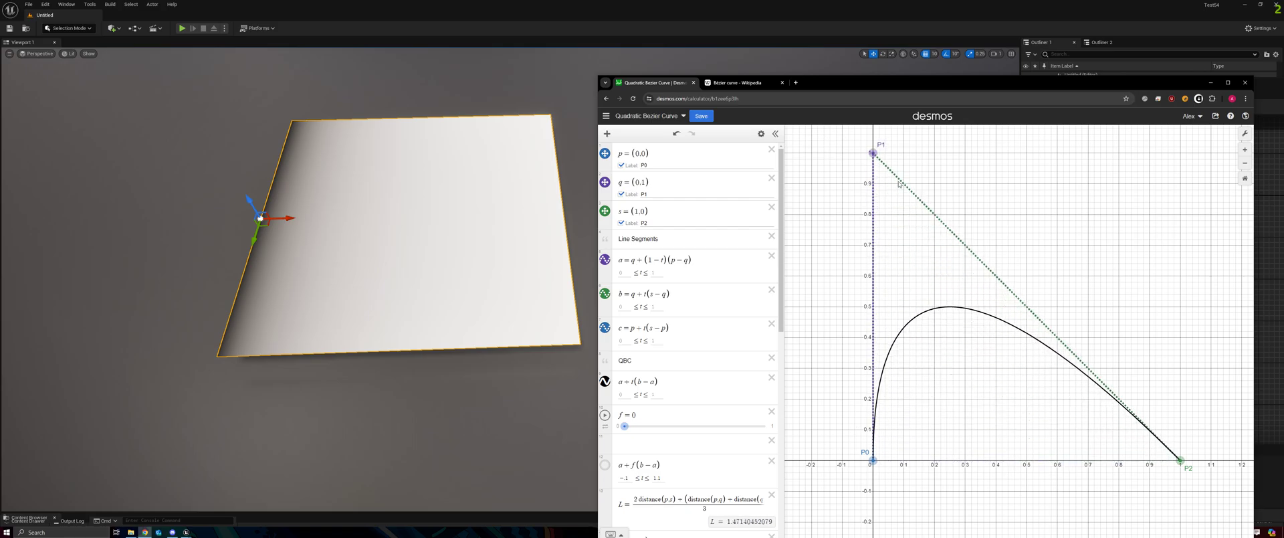
{"action": "left_click_drag", "start_coordinate": [1182, 451], "coordinate": [1181, 152]}
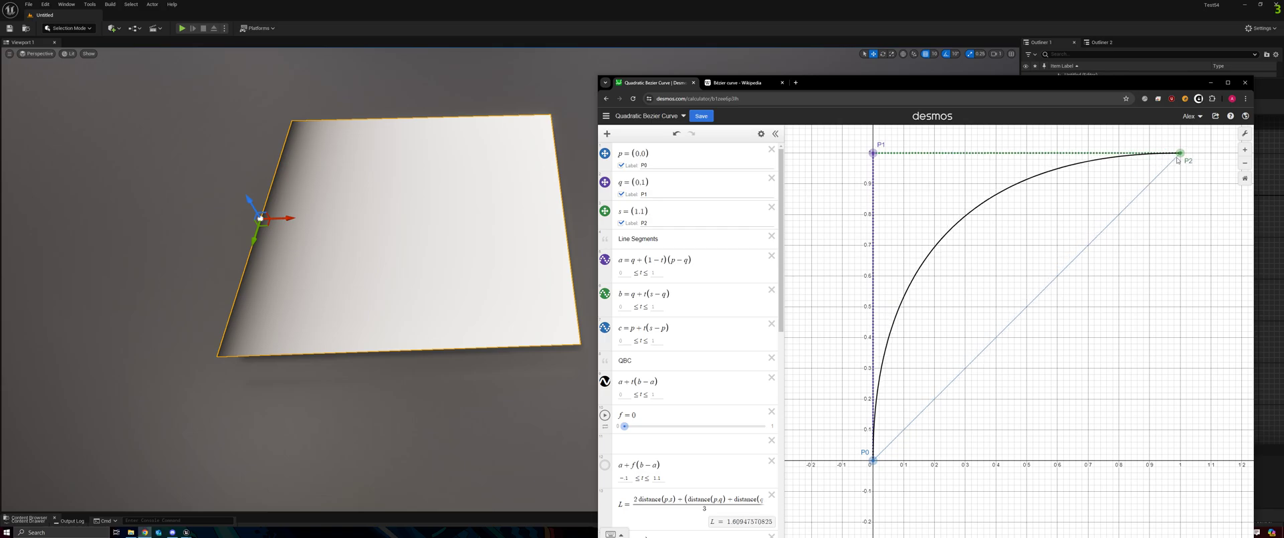
{"action": "left_click", "coordinate": [821, 36]}
Add a Lerp node with the first constant vector connected to A and the second to B, and space the nodes apart
{"action": "right_click_drag", "start_coordinate": [1013, 225], "coordinate": [956, 212]}
{"action": "left_click", "coordinate": [952, 206]}
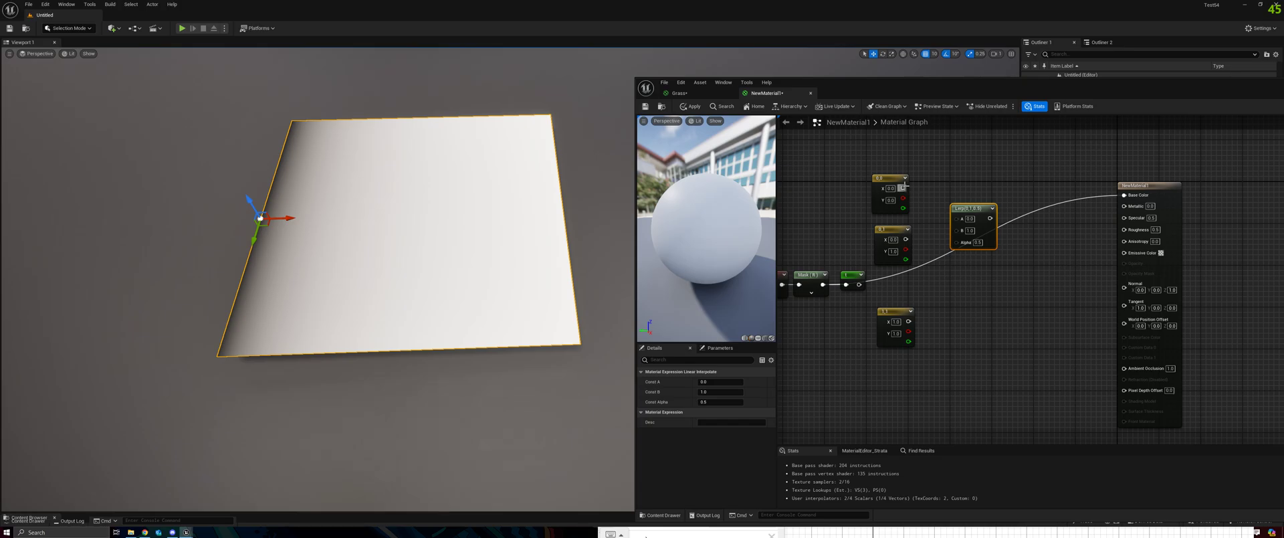
{"action": "left_click_drag", "start_coordinate": [902, 188], "coordinate": [958, 218]}
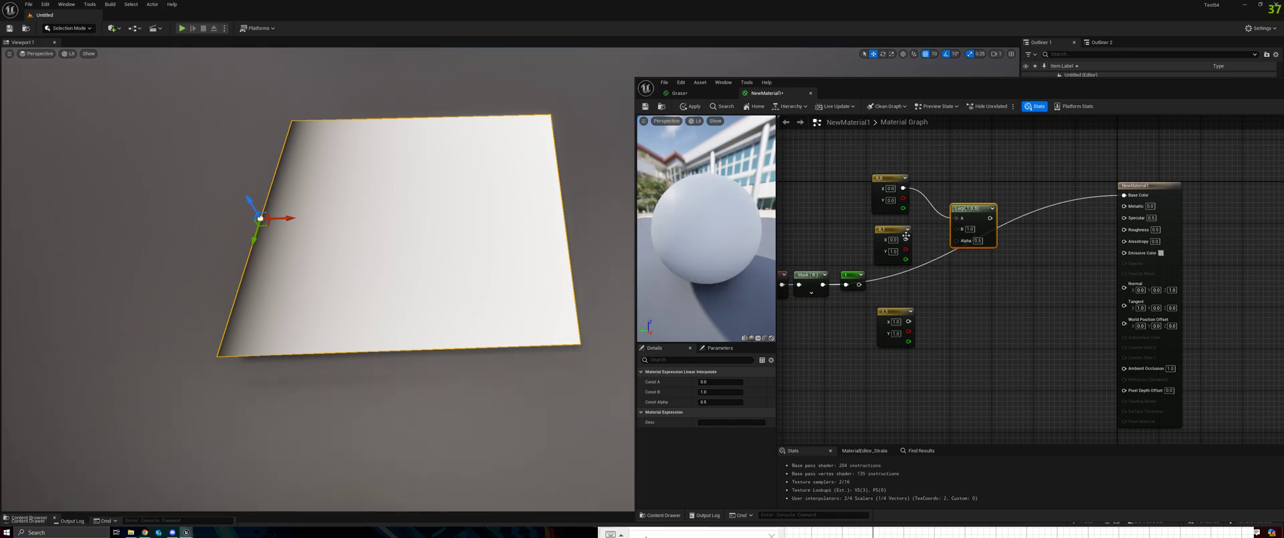
{"action": "mouse_move", "coordinate": [905, 239]}
{"action": "left_mouse_down"}
{"action": "mouse_move", "coordinate": [956, 229]}
{"action": "mouse_move", "coordinate": [889, 240]}
{"action": "left_mouse_up"}
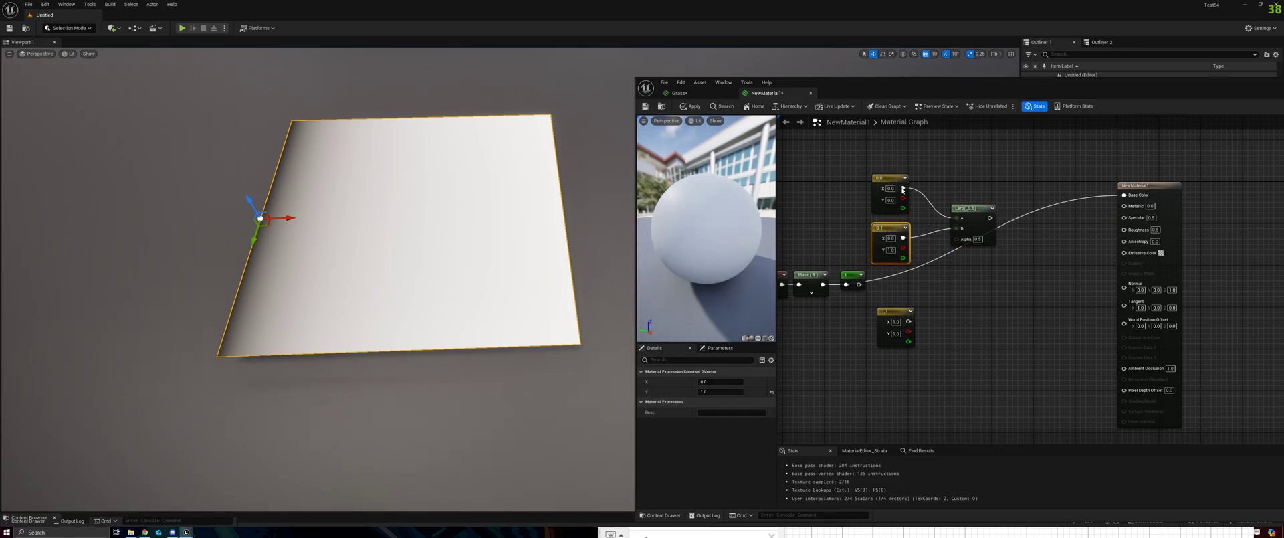
{"action": "left_click_drag", "start_coordinate": [965, 207], "coordinate": [982, 212]}
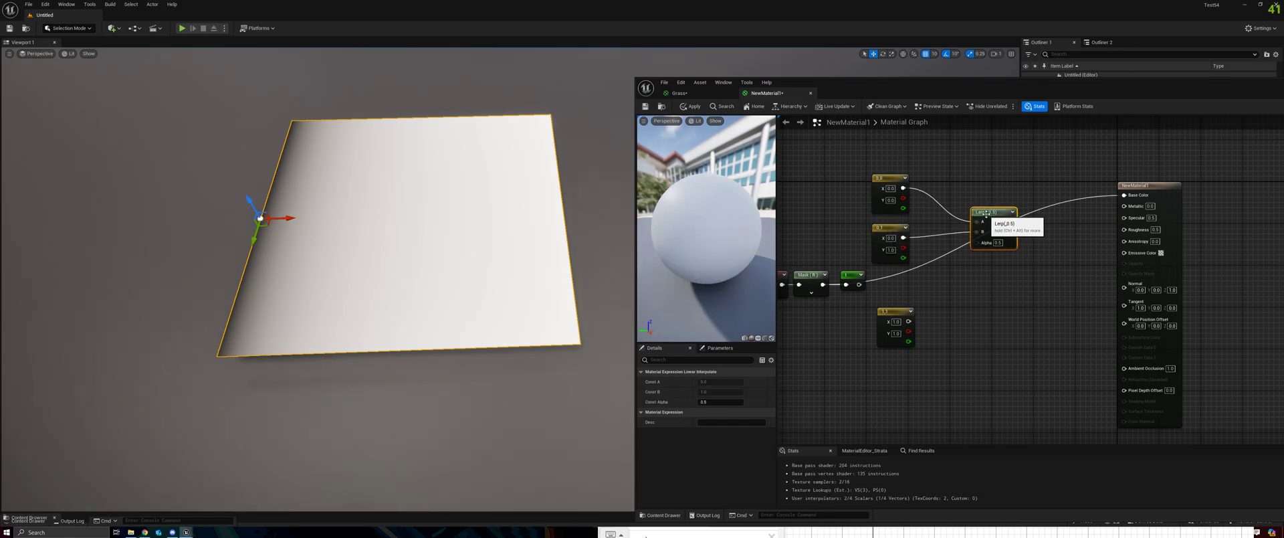
Add a Named Reroute Declaration node named p0 between the first constant vector and input A of the Lerp
{"action": "left_click", "coordinate": [962, 182]}
{"action": "right_click", "coordinate": [961, 182]}
{"action": "type", "text": "named"}
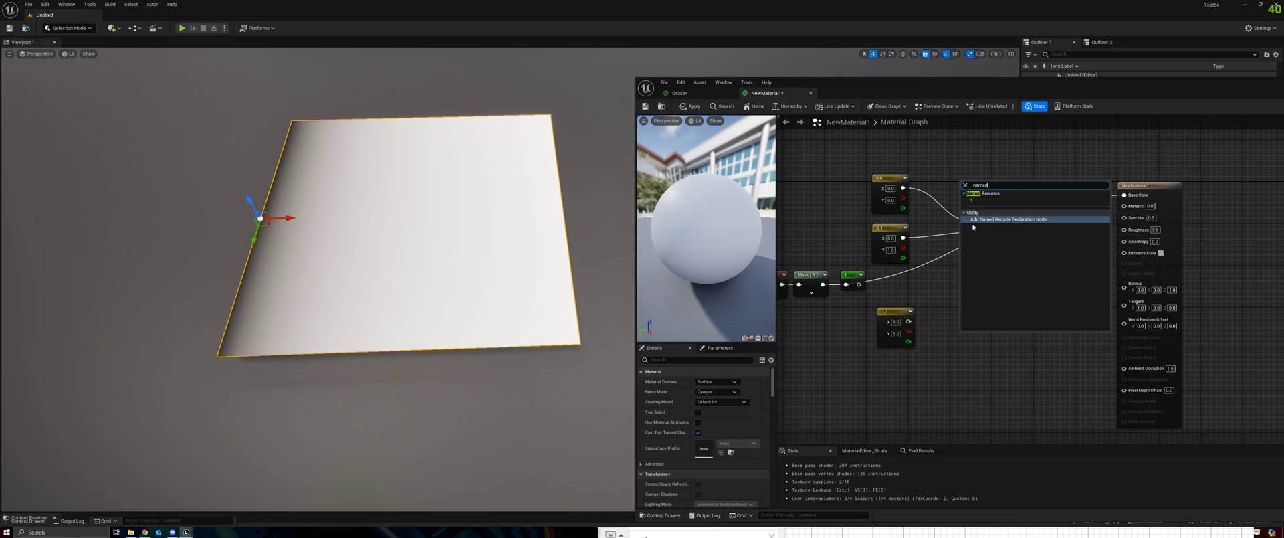
{"action": "left_click", "coordinate": [974, 220]}
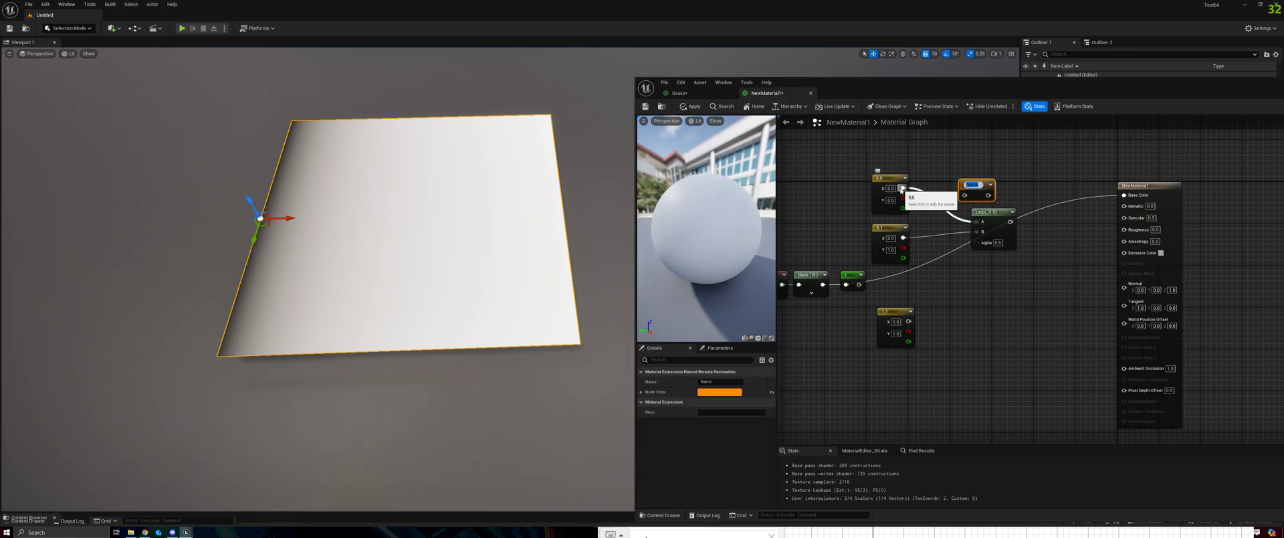
{"action": "type", "text": "p0"}
{"action": "left_click_drag", "start_coordinate": [901, 189], "coordinate": [929, 177]}
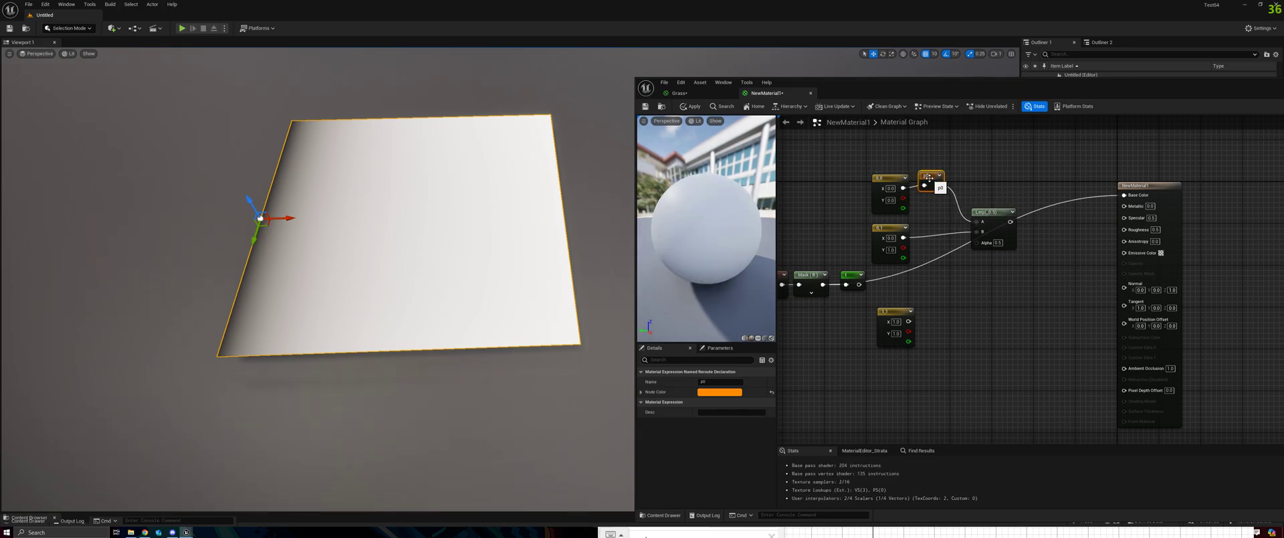
Duplicate the p0 reroute onto the connection from the second constant vector to the Lerp's B input and rename it p1
{"action": "key", "text": "ctrl+d"}
{"action": "left_click_drag", "start_coordinate": [943, 248], "coordinate": [980, 233]}
{"action": "double_click", "coordinate": [933, 237]}
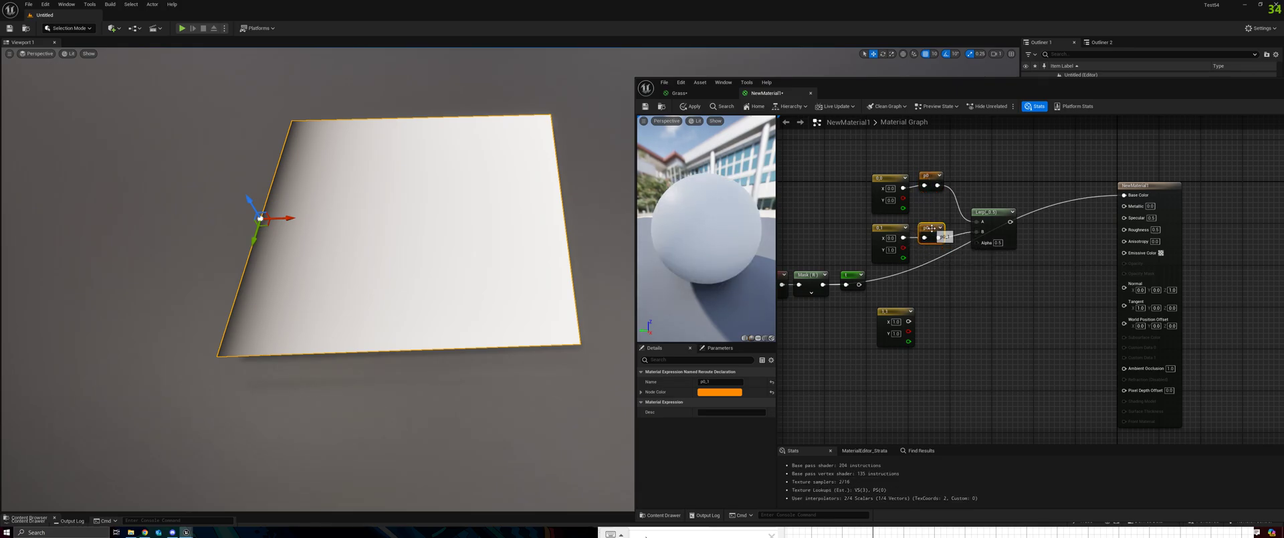
{"action": "left_click", "coordinate": [727, 381]}
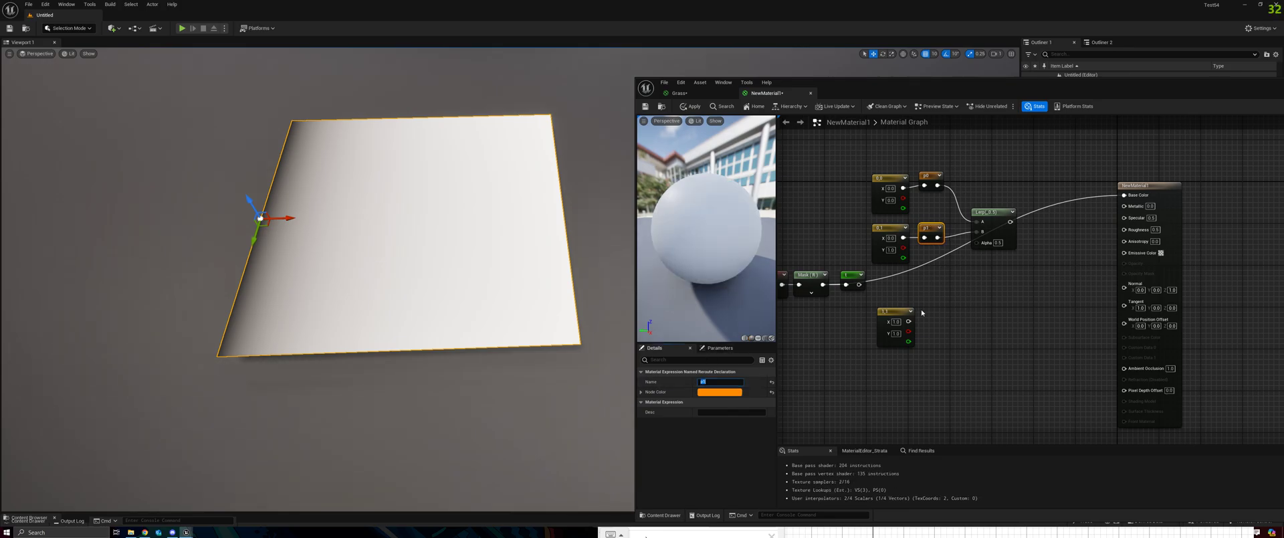
{"action": "left_click", "coordinate": [964, 278]}
Duplicate the p1 reroute for the third constant vector, connect the vector into it and rename it p2
{"action": "left_click", "coordinate": [932, 229]}
{"action": "key", "text": "ctrl+w"}
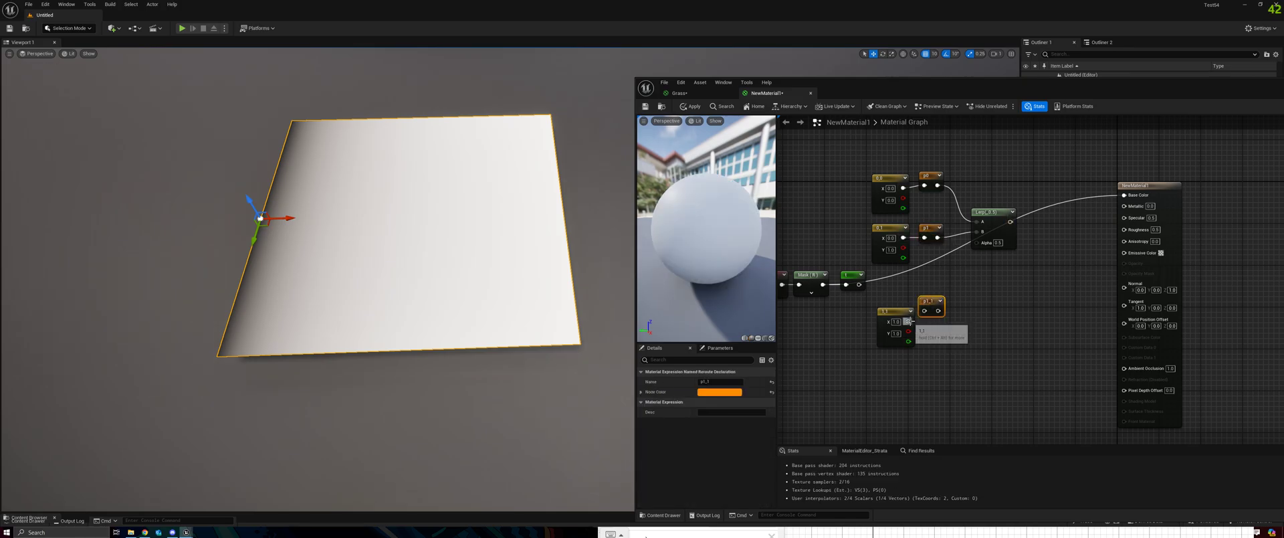
{"action": "left_click", "coordinate": [696, 382]}
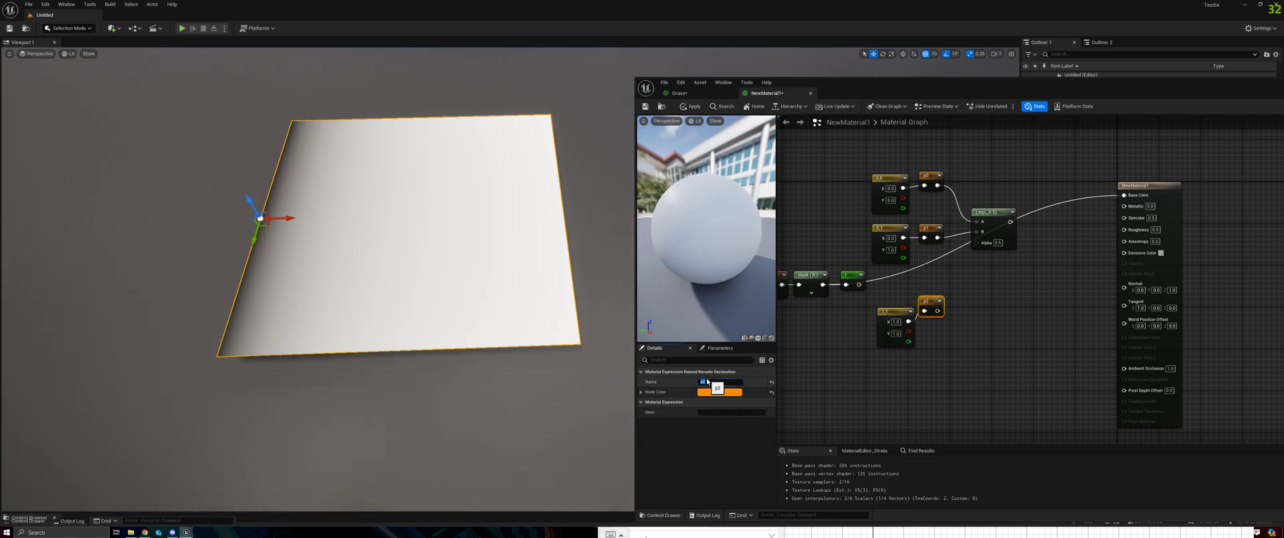
Add a second Lerp below the first with p1 connected to A and p2 to B, and align the third point's nodes
{"action": "left_click", "coordinate": [983, 278]}
{"action": "left_click", "coordinate": [981, 277]}
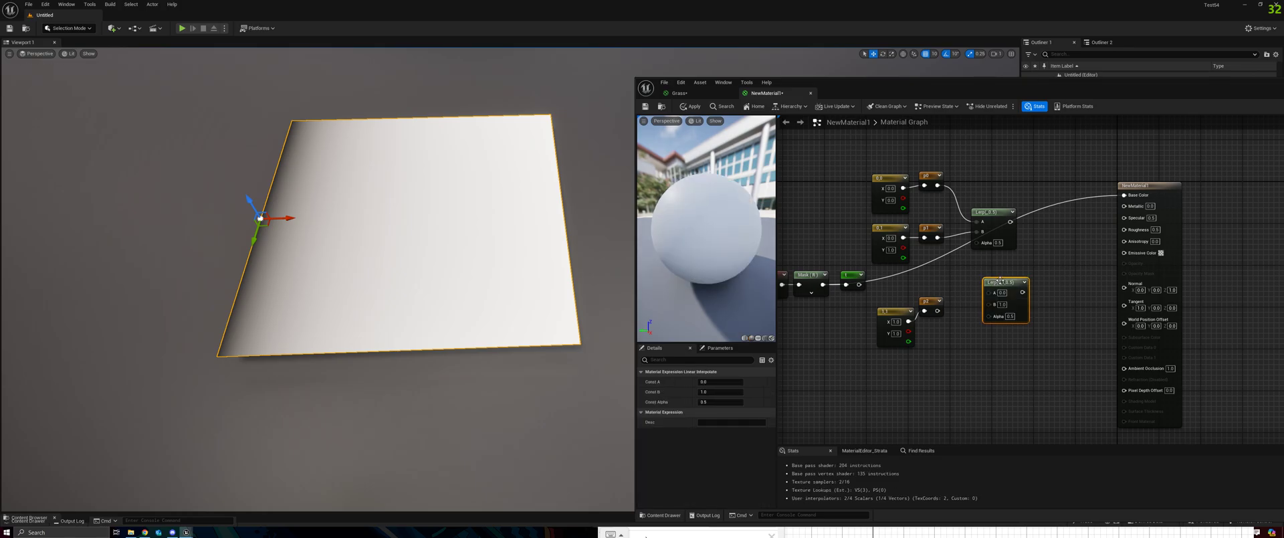
{"action": "left_click_drag", "start_coordinate": [938, 237], "coordinate": [989, 292]}
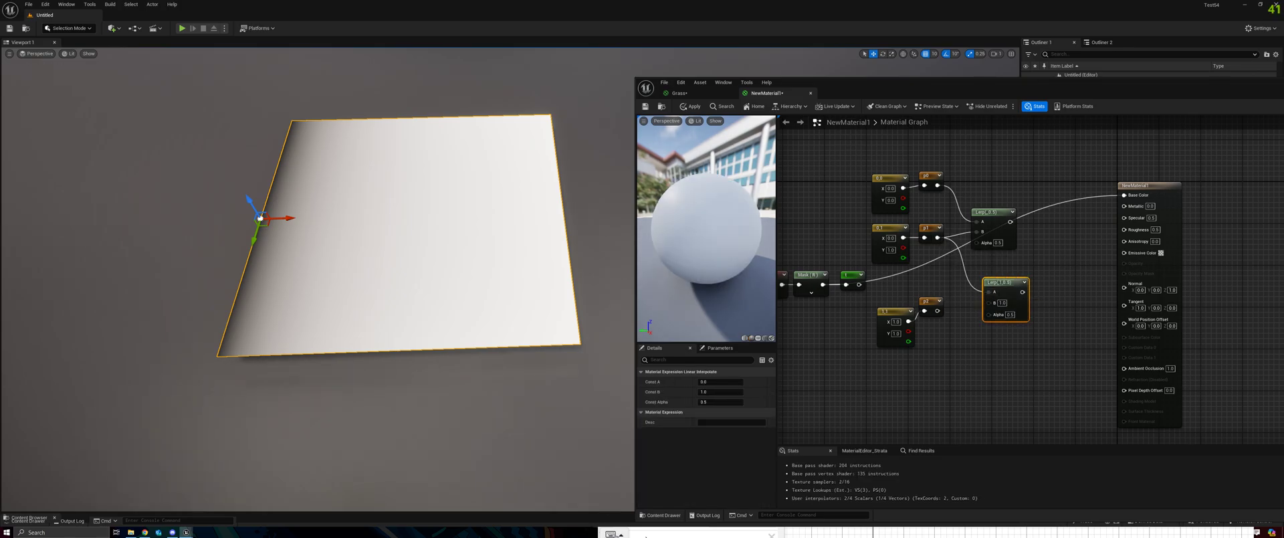
{"action": "left_click", "coordinate": [647, 534]}
{"action": "left_click", "coordinate": [1213, 81]}
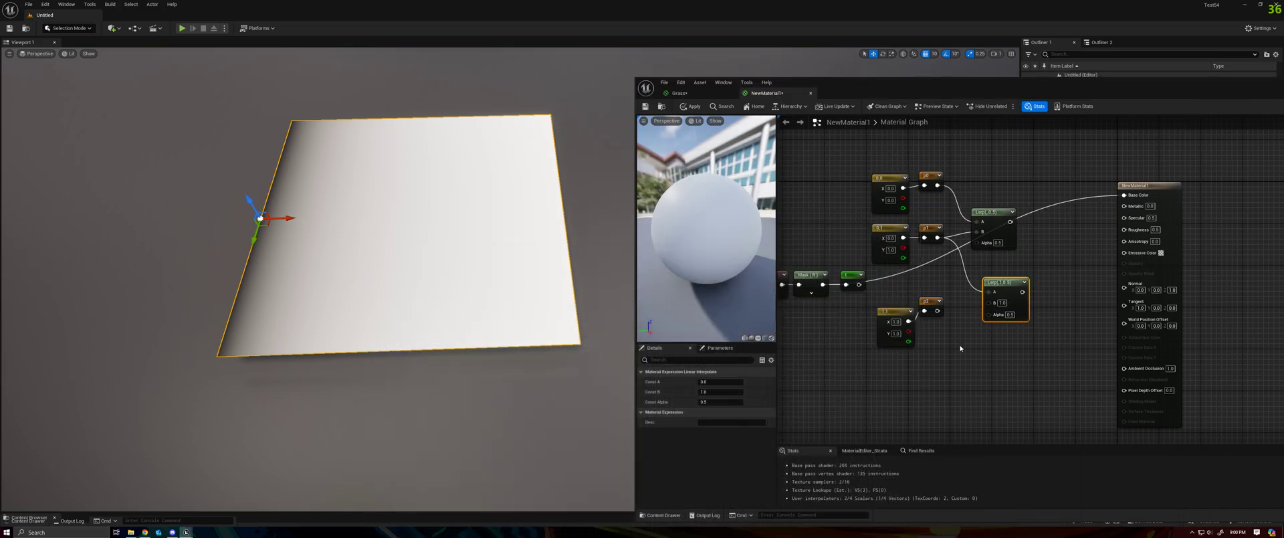
{"action": "left_click_drag", "start_coordinate": [899, 312], "coordinate": [987, 265]}
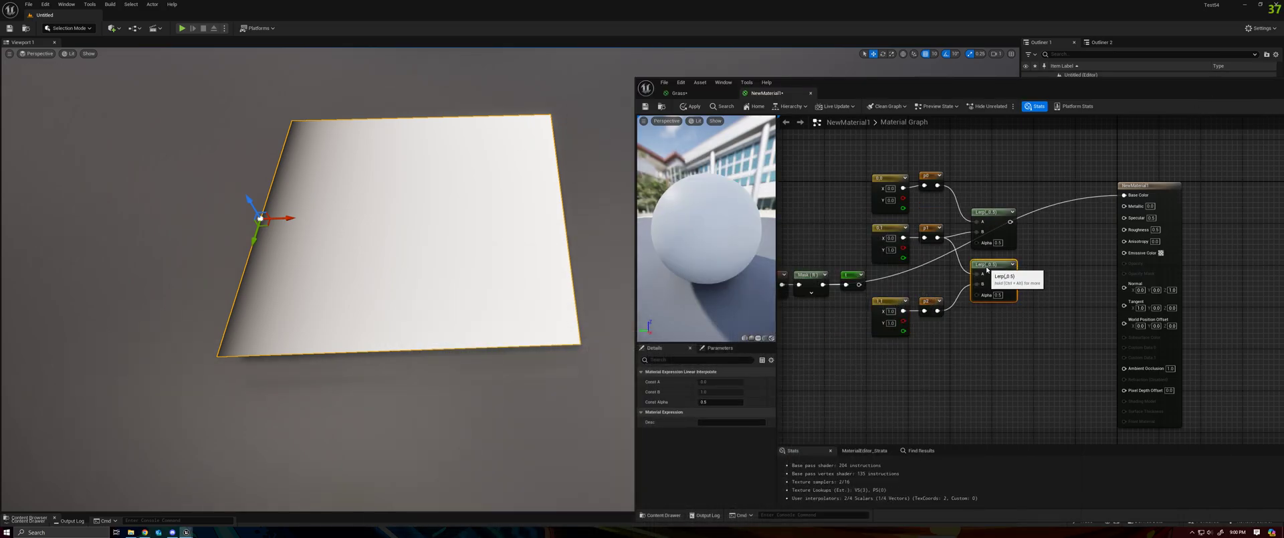
Add a third Lerp with the first Lerp's output connected to A and the second Lerp's output to B
{"action": "right_click_drag", "start_coordinate": [1045, 259], "coordinate": [1013, 258]}
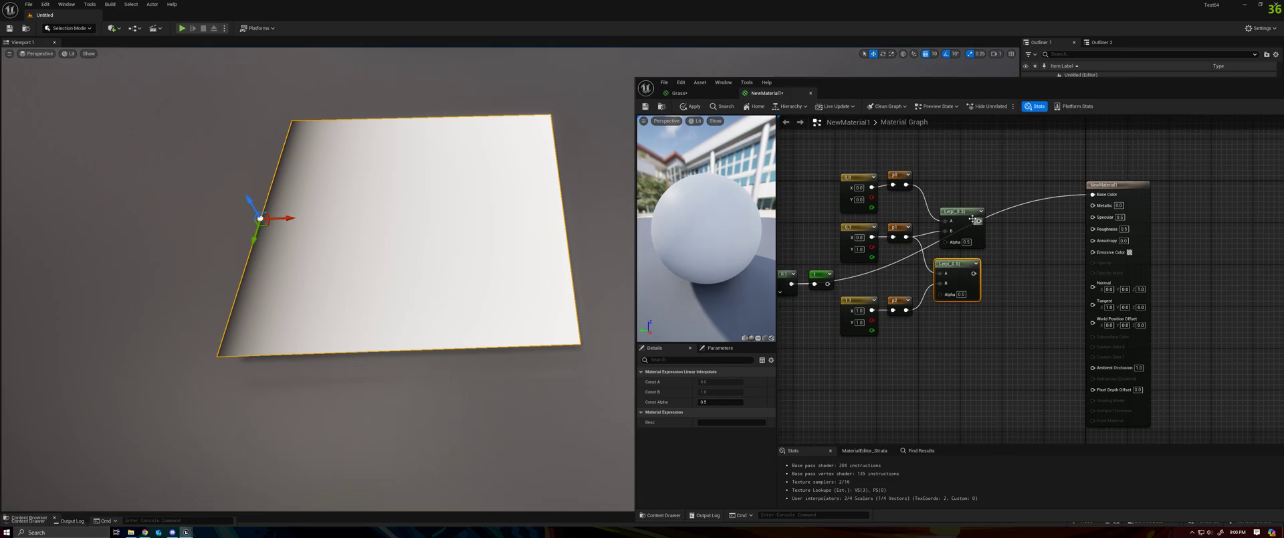
{"action": "left_click_drag", "start_coordinate": [942, 204], "coordinate": [897, 180]}
{"action": "left_click", "coordinate": [1013, 230]}
{"action": "left_click", "coordinate": [1011, 228]}
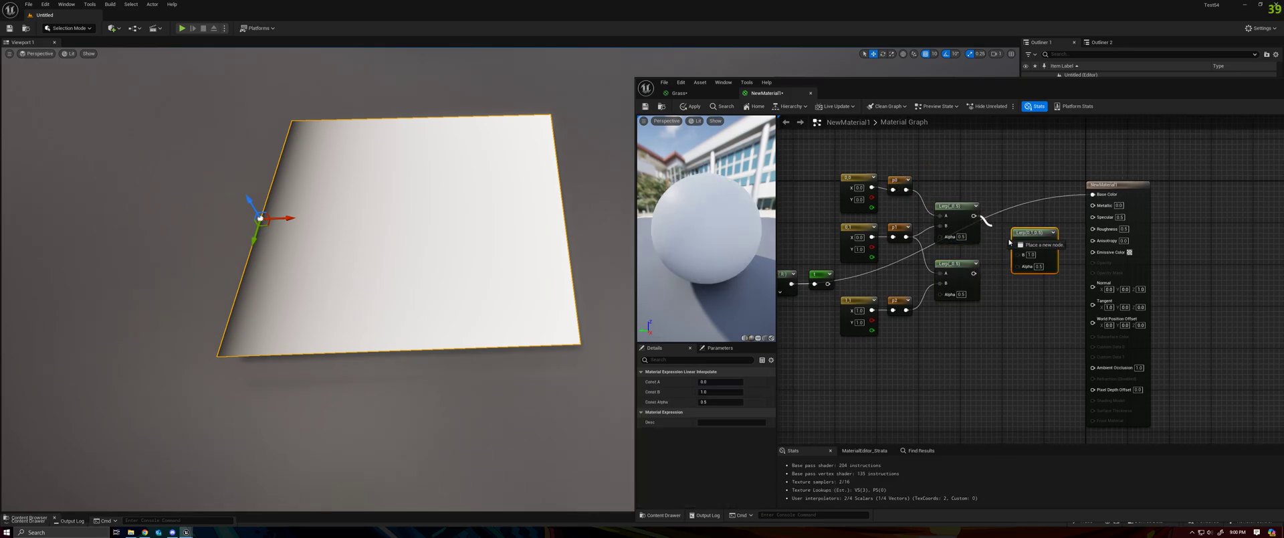
{"action": "left_click_drag", "start_coordinate": [973, 216], "coordinate": [1016, 241]}
{"action": "left_click_drag", "start_coordinate": [970, 278], "coordinate": [1017, 252]}
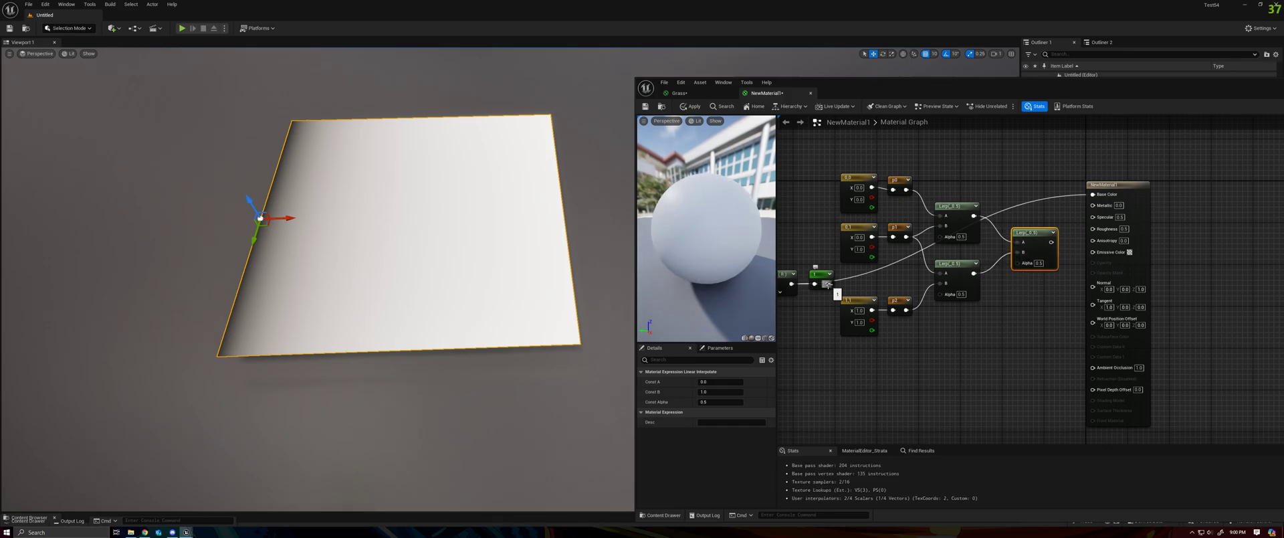
Connect t to the Alpha of all three Lerps, feed the final Lerp into Base Color and apply the material
{"action": "left_click_drag", "start_coordinate": [827, 285], "coordinate": [940, 236]}
{"action": "left_click_drag", "start_coordinate": [827, 284], "coordinate": [1093, 193]}
{"action": "left_click", "coordinate": [1041, 272]}
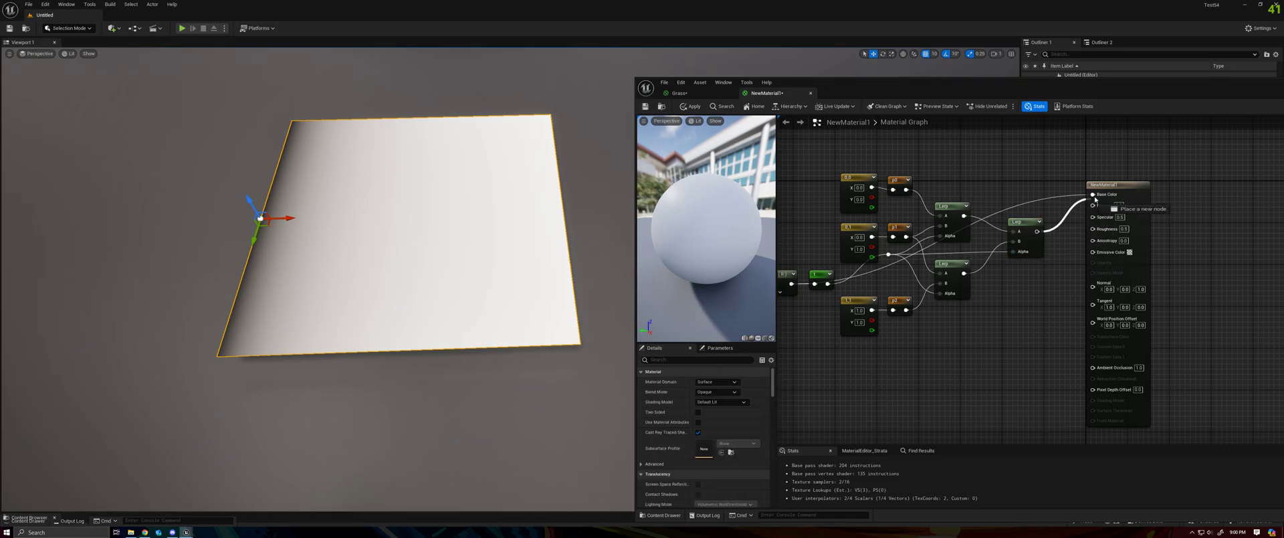
{"action": "left_click", "coordinate": [691, 107]}
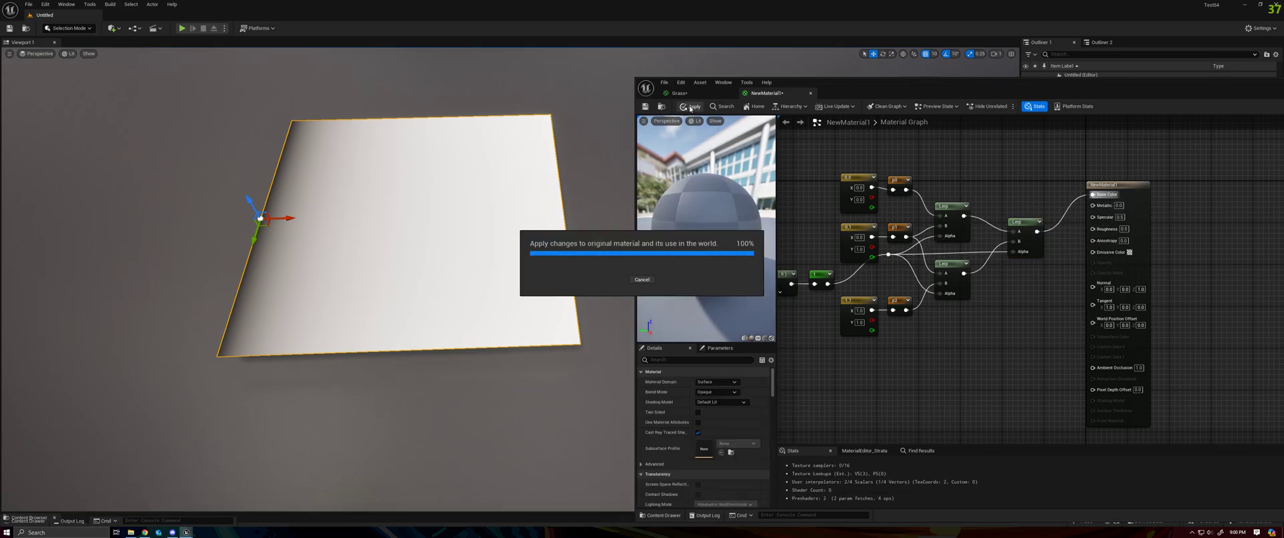
{"action": "right_click_drag", "start_coordinate": [449, 213], "coordinate": [450, 227]}
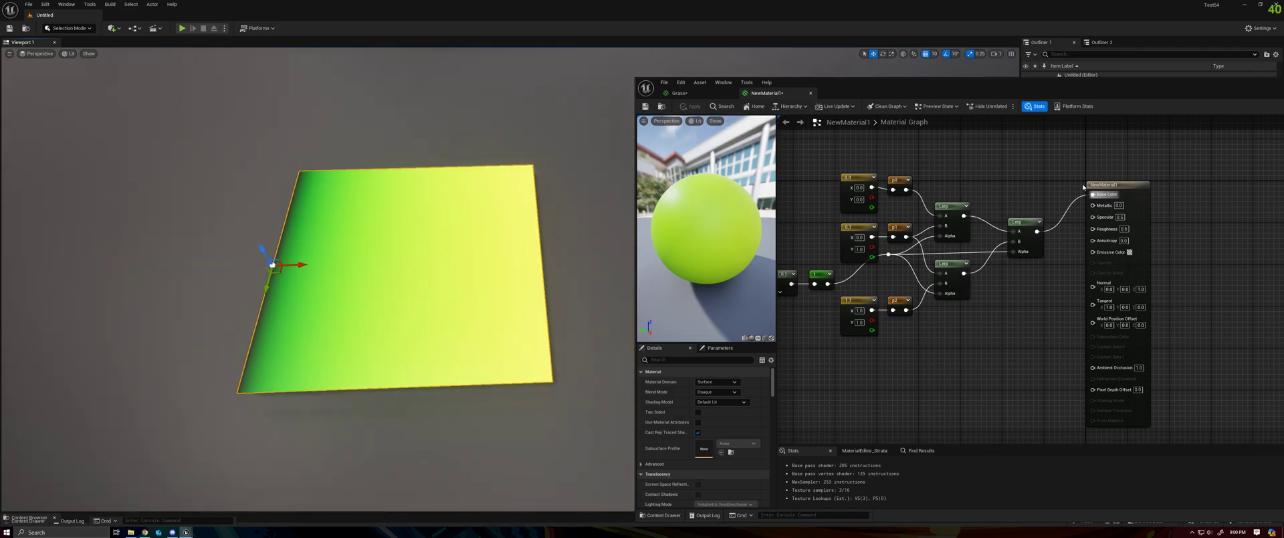
Move the final Lerp's output from Base Color to World Position Offset and apply the material
{"action": "left_click_drag", "start_coordinate": [1087, 186], "coordinate": [1148, 196]}
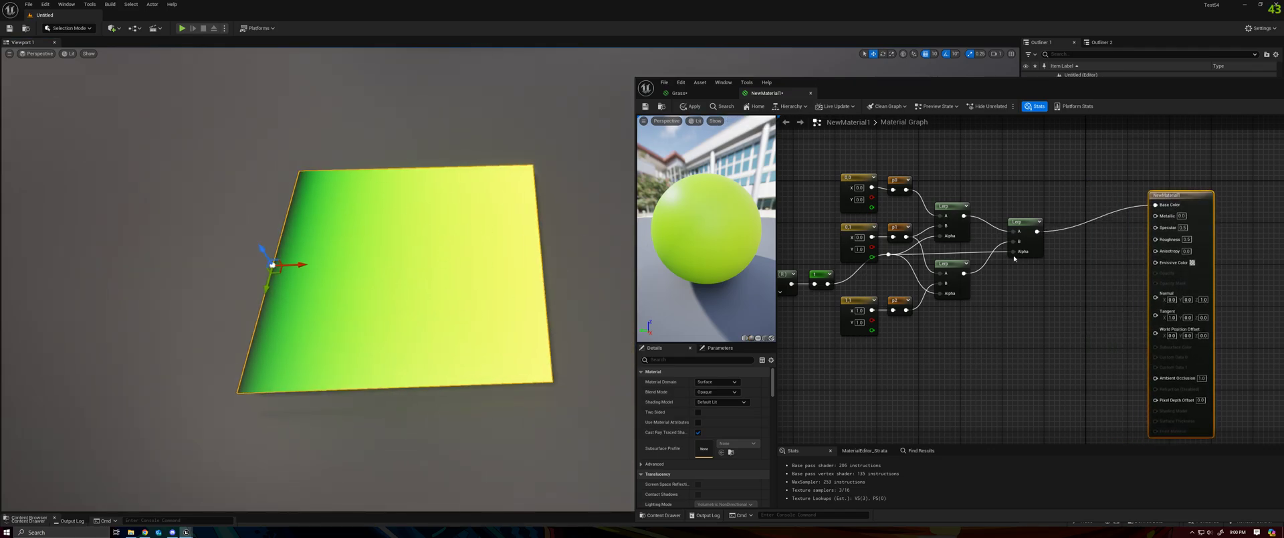
{"action": "left_click_drag", "start_coordinate": [1036, 231], "coordinate": [1156, 336]}
{"action": "left_click", "coordinate": [694, 107]}
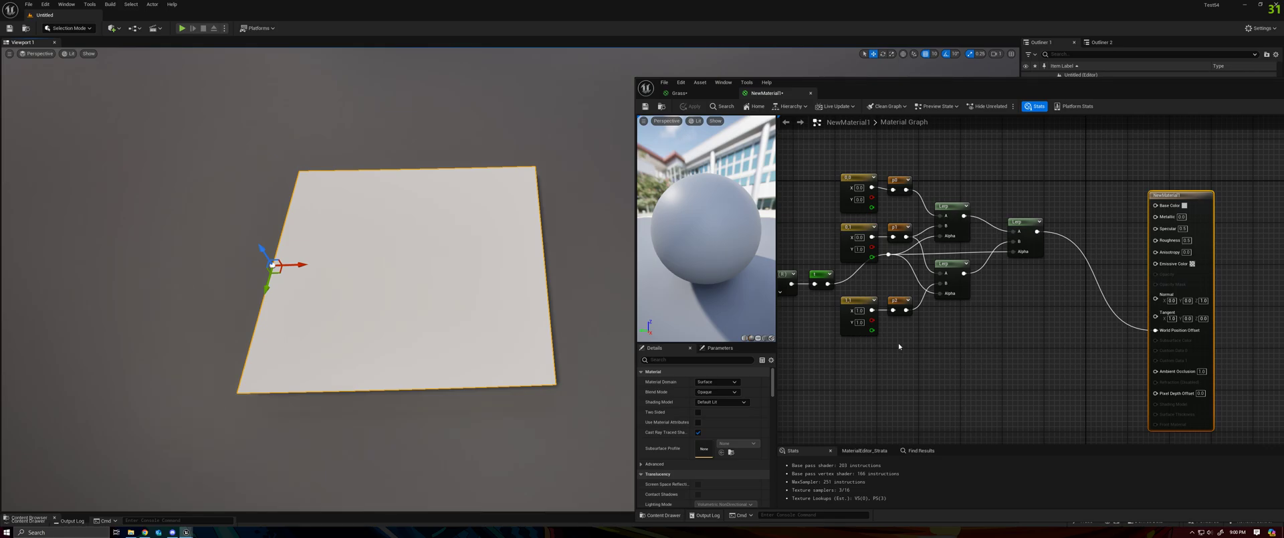
Multiply the final Lerp by a constant of 100, feed the result into World Position Offset and apply the material
{"action": "right_click_drag", "start_coordinate": [897, 343], "coordinate": [935, 339]}
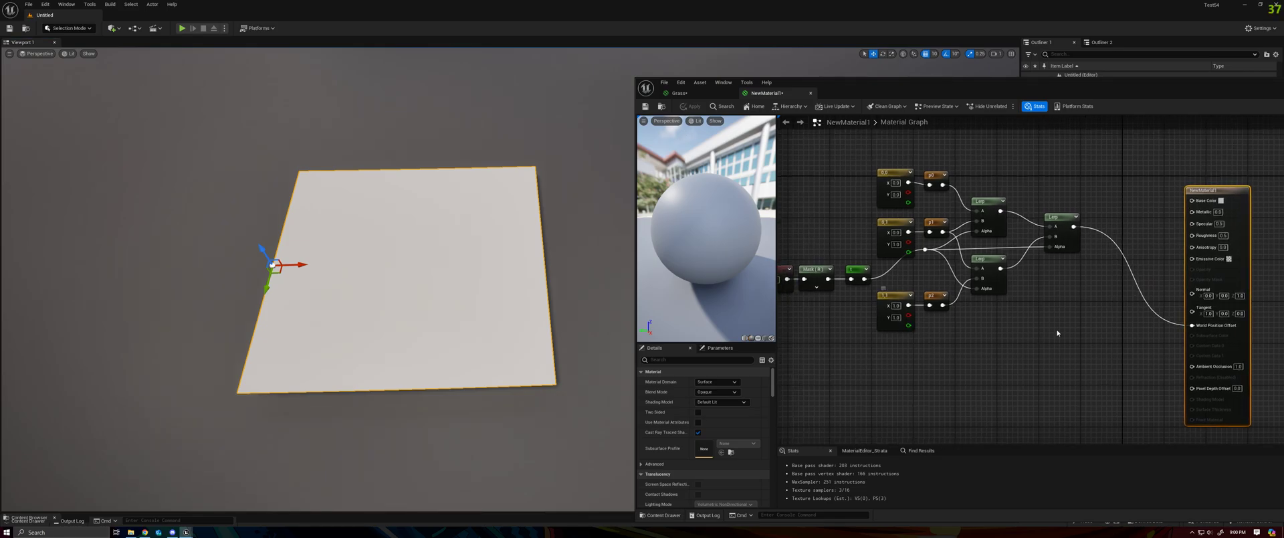
{"action": "left_click", "coordinate": [1070, 309]}
{"action": "left_click_drag", "start_coordinate": [1073, 226], "coordinate": [1192, 324]}
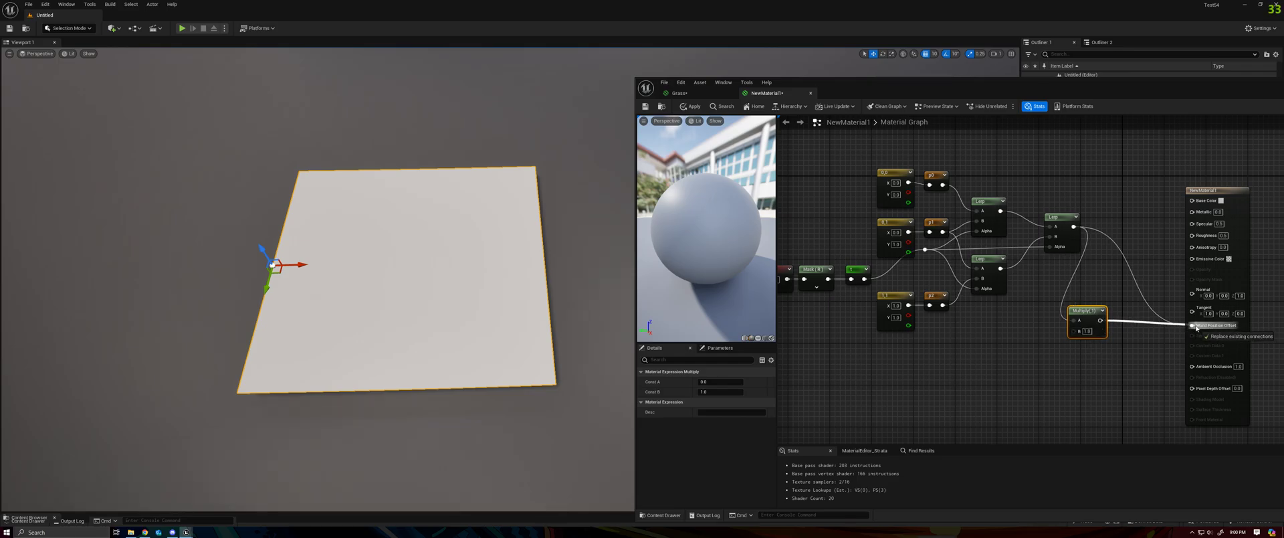
{"action": "left_click", "coordinate": [986, 334]}
{"action": "left_click_drag", "start_coordinate": [1026, 349], "coordinate": [1073, 330]}
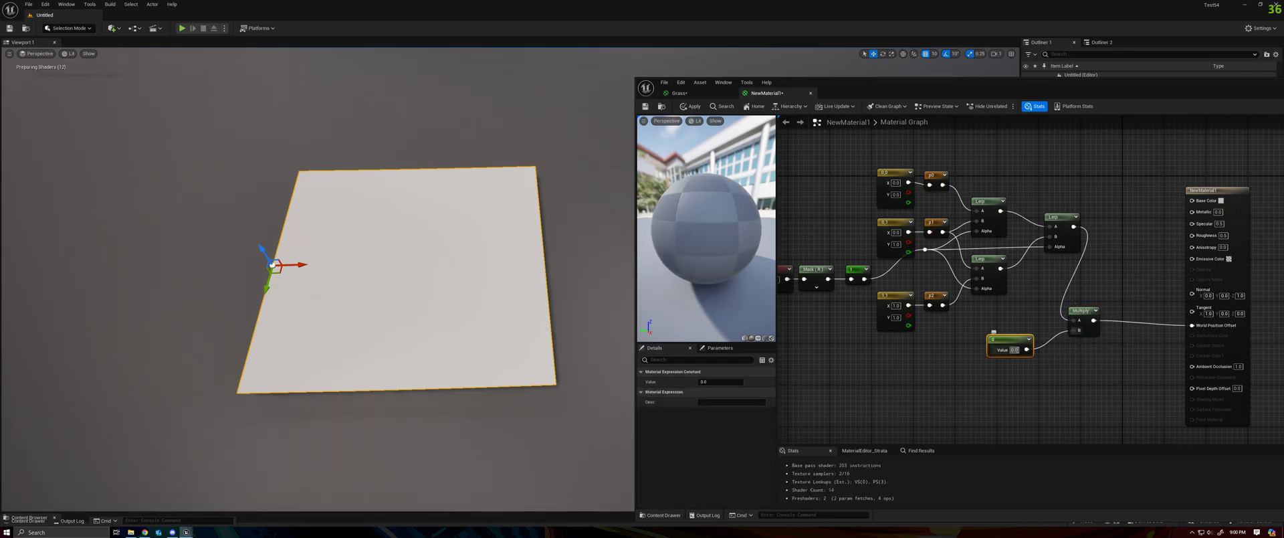
{"action": "left_click", "coordinate": [1014, 349]}
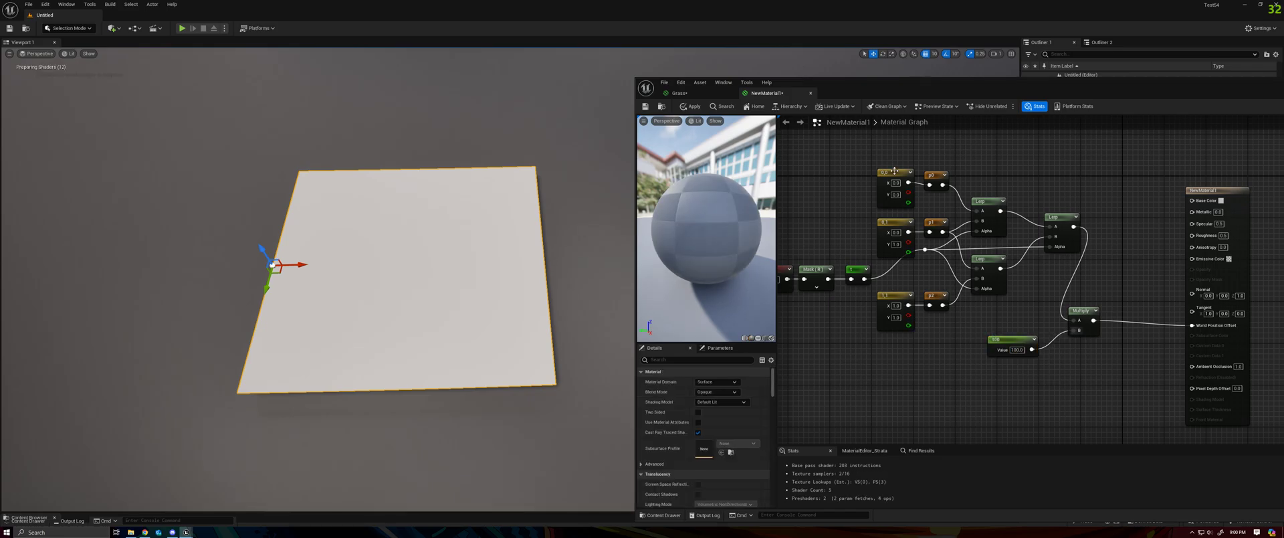
{"action": "left_click", "coordinate": [689, 107]}
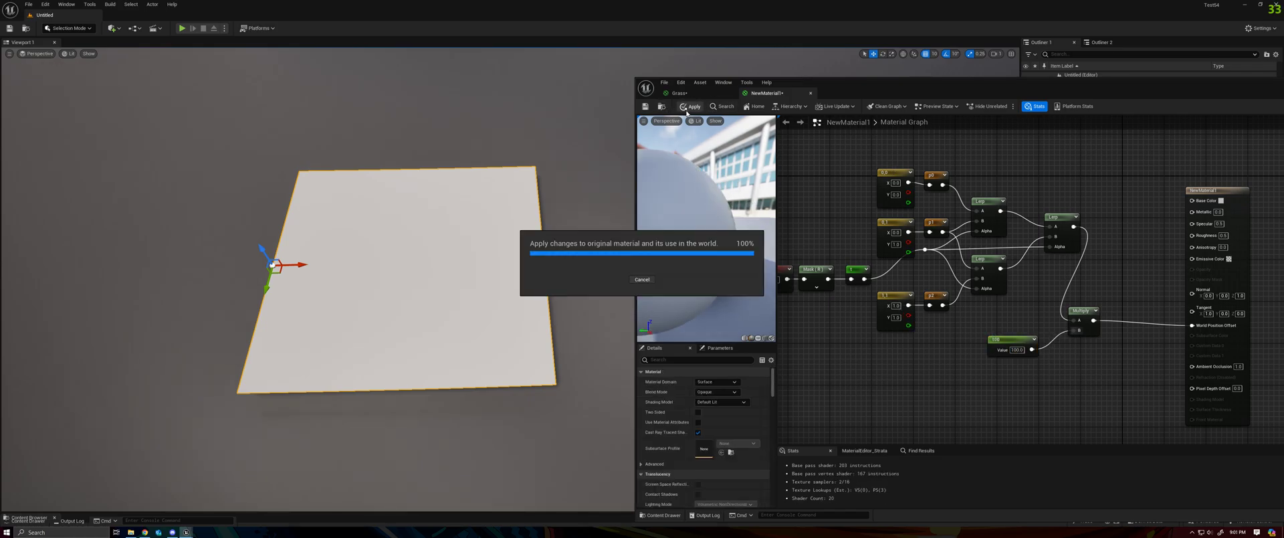
{"action": "right_click_drag", "start_coordinate": [413, 246], "coordinate": [295, 174]}
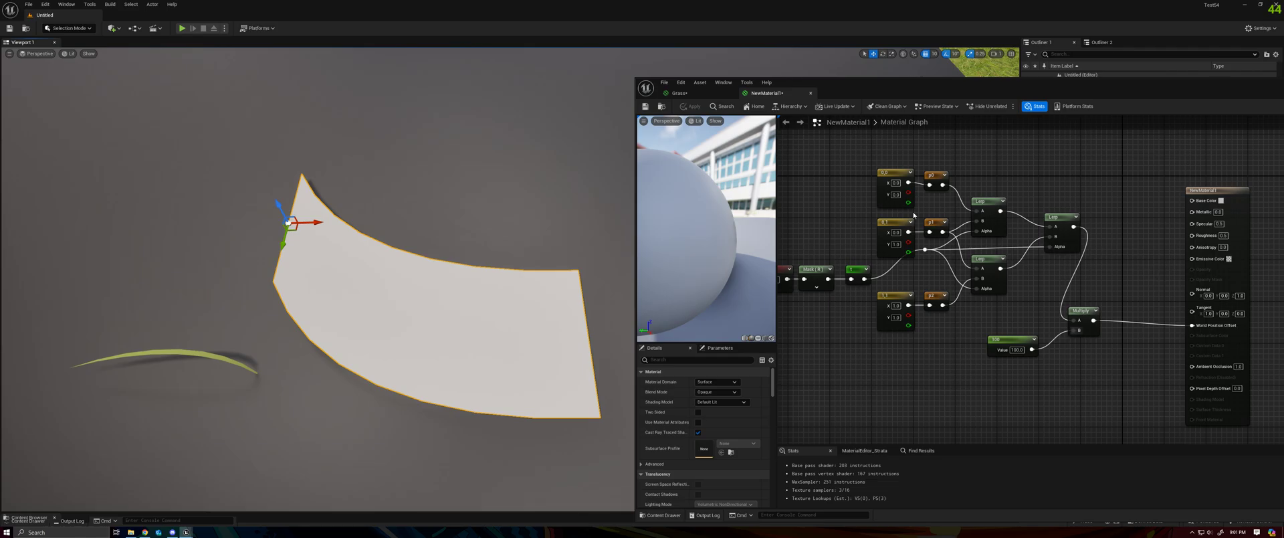
Move the material output node aside and add a BreakOutFloat2Components node fed by the Multiply output
{"action": "left_click_drag", "start_coordinate": [1217, 190], "coordinate": [1228, 191]}
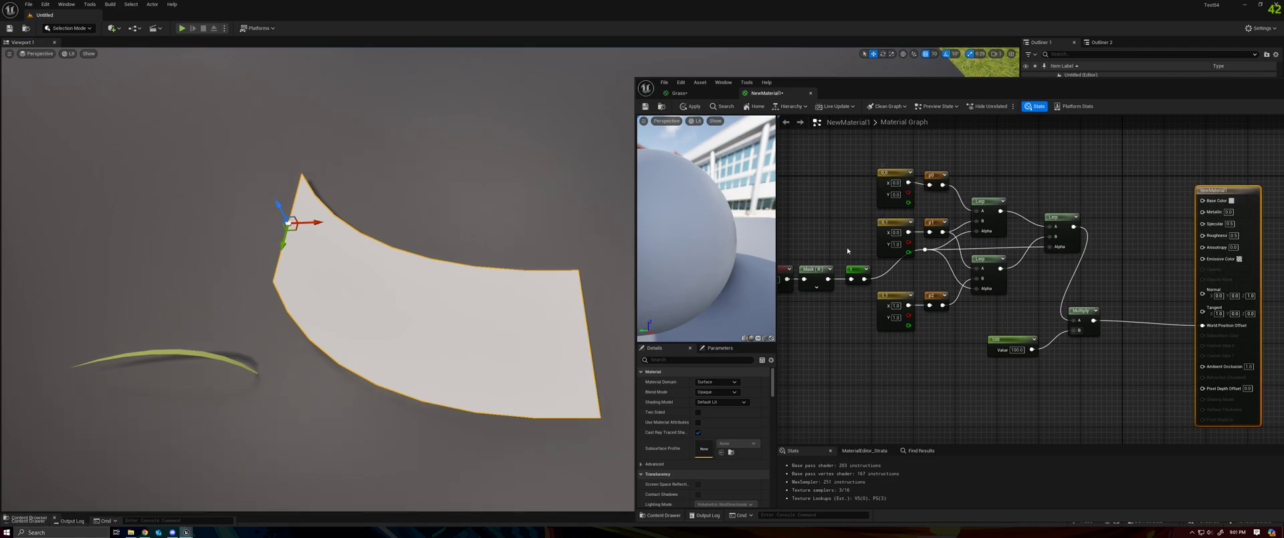
{"action": "right_click_drag", "start_coordinate": [254, 249], "coordinate": [254, 249]}
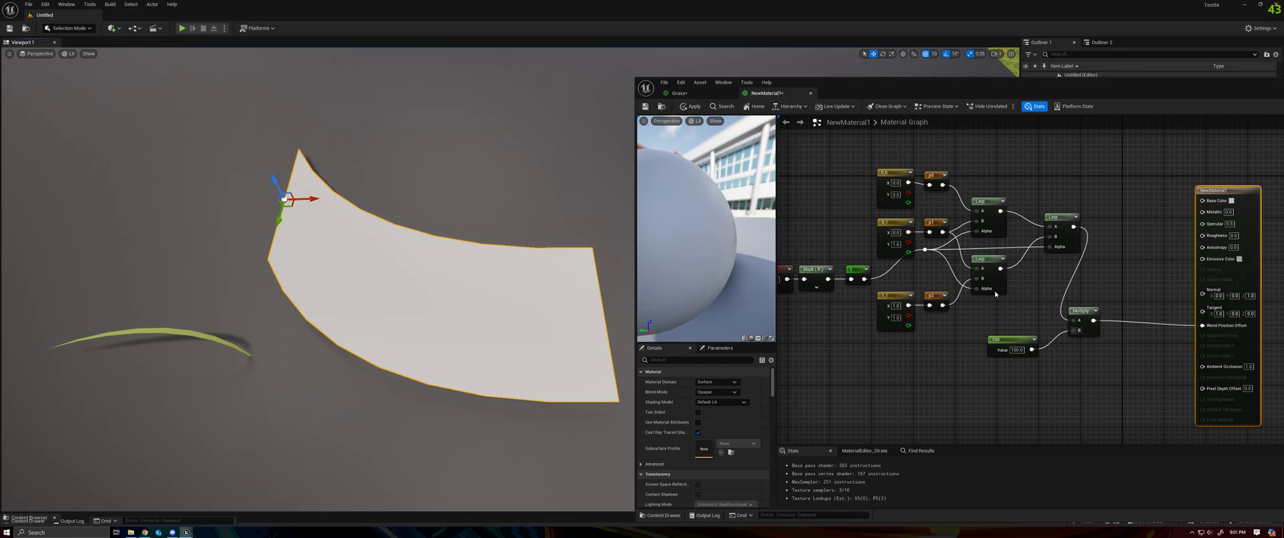
{"action": "left_click_drag", "start_coordinate": [1218, 201], "coordinate": [1245, 201]}
{"action": "right_click", "coordinate": [1144, 255]}
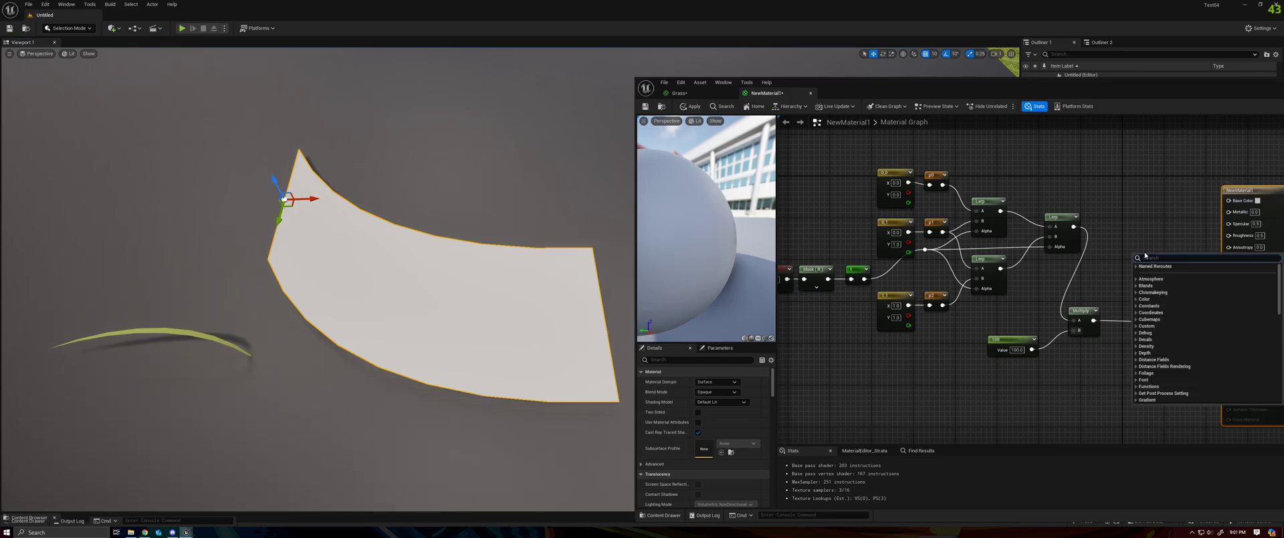
{"action": "type", "text": "break"}
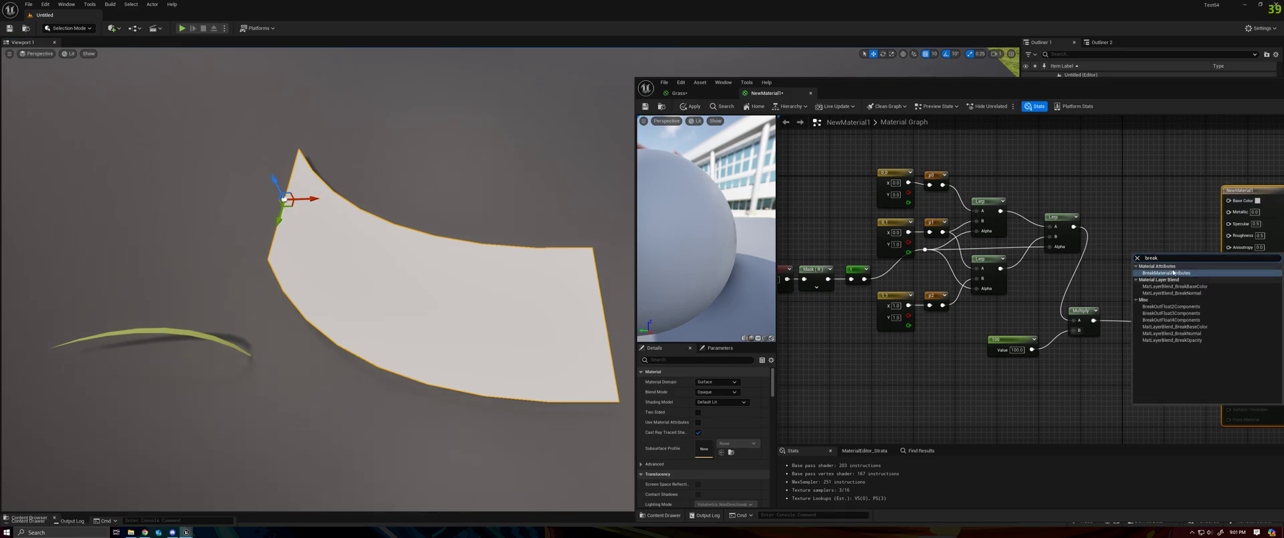
{"action": "left_click", "coordinate": [1170, 306]}
{"action": "left_click_drag", "start_coordinate": [1094, 320], "coordinate": [1148, 265]}
{"action": "right_click_drag", "start_coordinate": [1148, 264], "coordinate": [1032, 266]}
{"action": "scroll", "coordinate": [1032, 266], "scroll_direction": "up", "scroll_amount": 1}
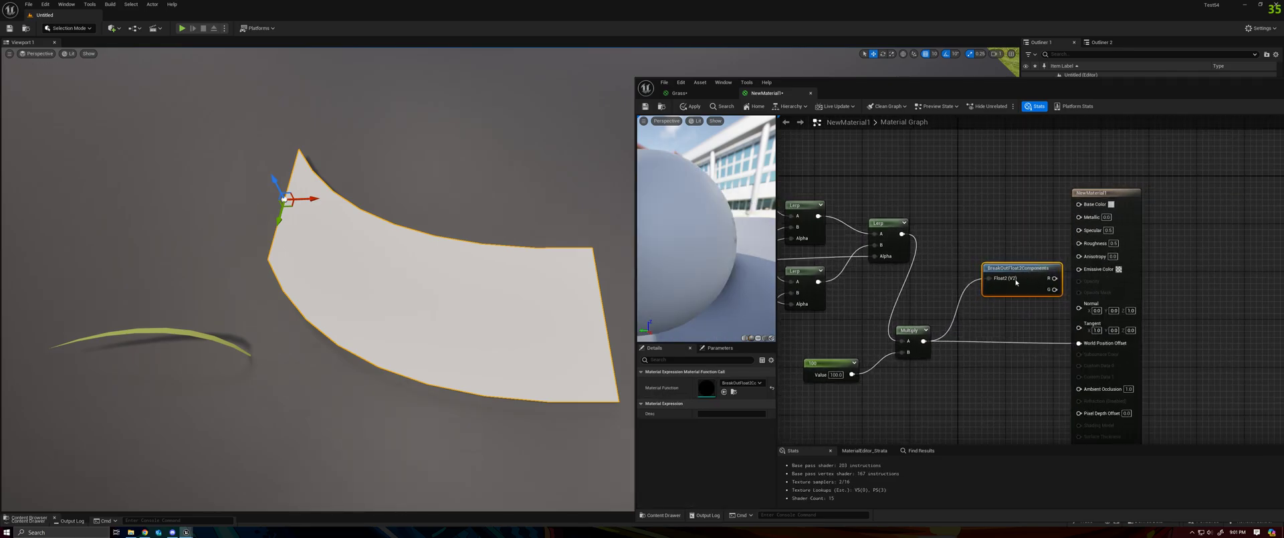
Add a MakeFloat3 node before the material output, spacing out the output node and the BreakOutFloat2Components node
{"action": "left_click_drag", "start_coordinate": [1113, 192], "coordinate": [1178, 189]}
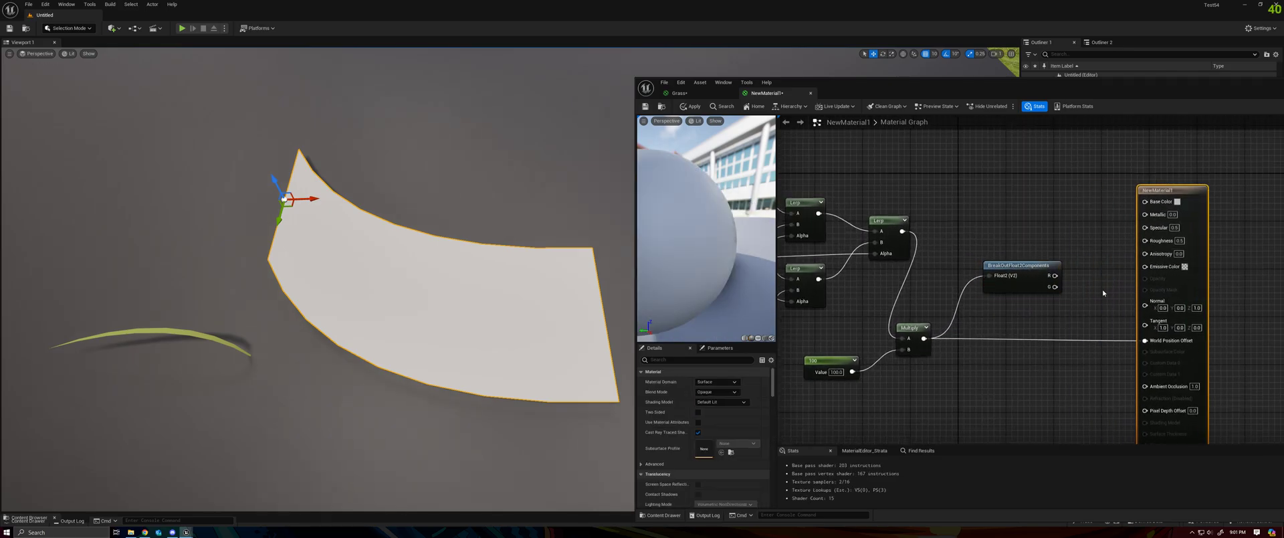
{"action": "right_click_drag", "start_coordinate": [1104, 292], "coordinate": [1090, 296]}
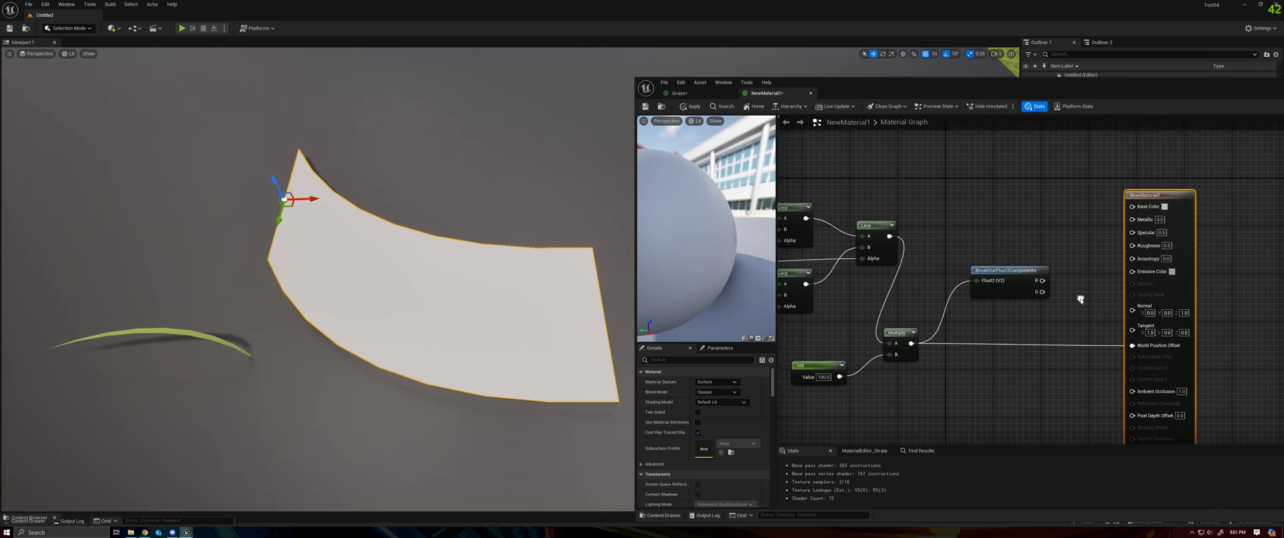
{"action": "right_click", "coordinate": [1018, 328]}
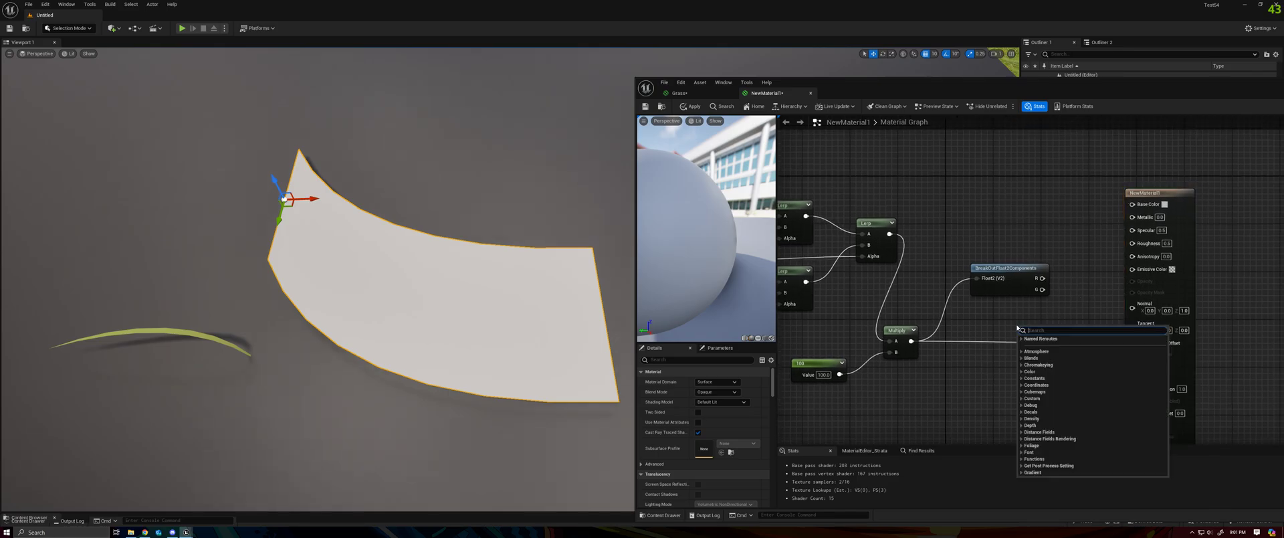
{"action": "type", "text": "make"}
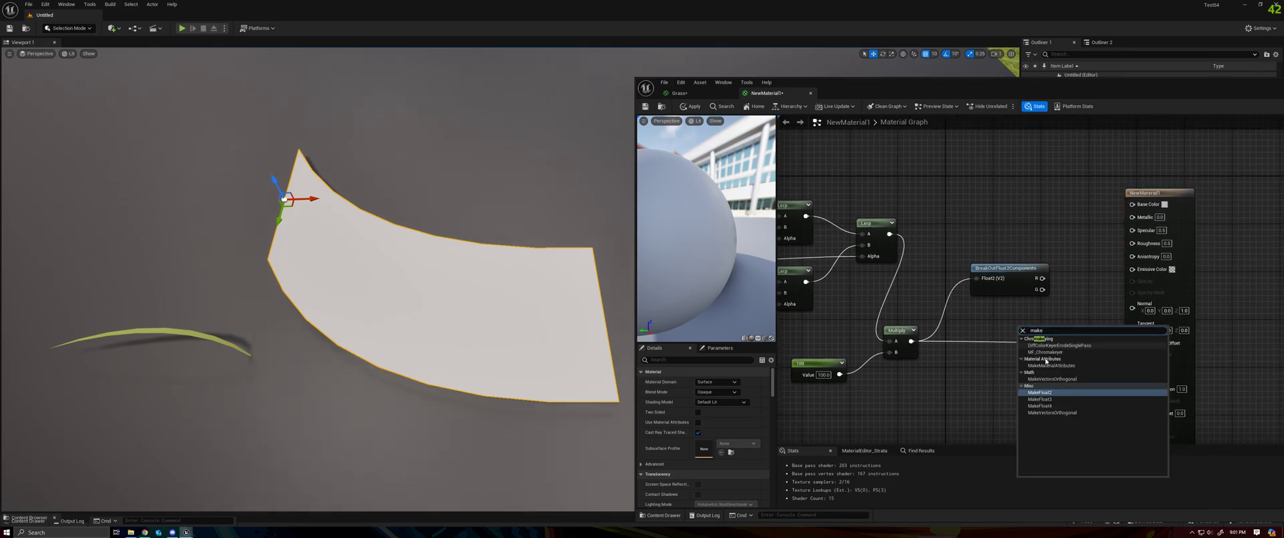
{"action": "left_click", "coordinate": [1049, 399]}
{"action": "left_click_drag", "start_coordinate": [991, 271], "coordinate": [939, 273]}
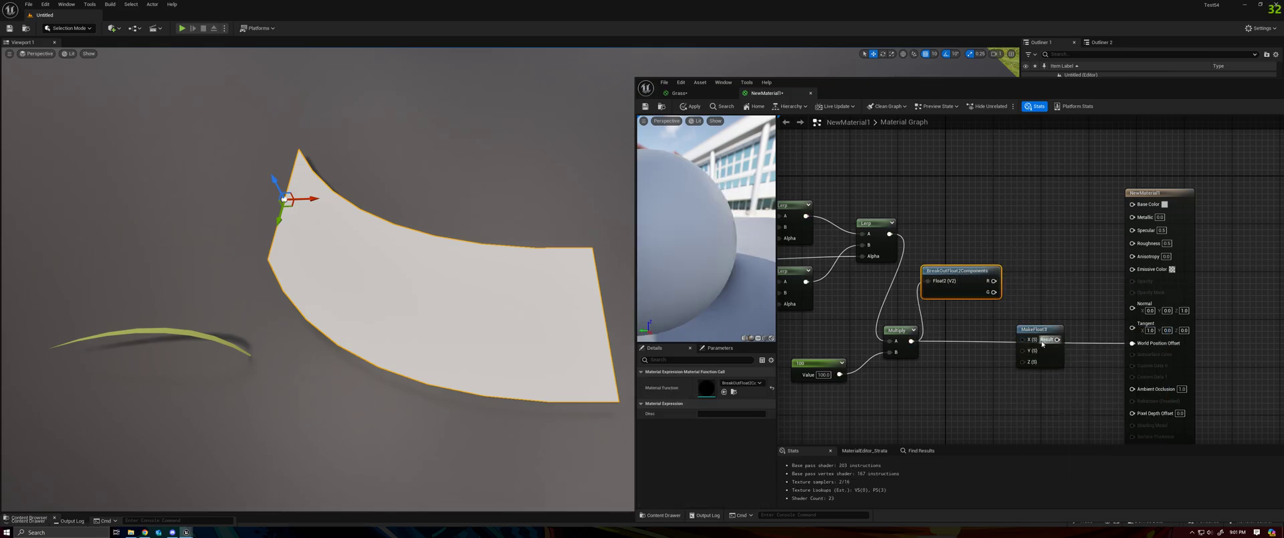
Wire the BreakOutFloat2Components outputs R to X and G to Z of MakeFloat3, feed its result into World Position Offset and apply the material
{"action": "left_click_drag", "start_coordinate": [1033, 329], "coordinate": [1047, 258]}
{"action": "left_click_drag", "start_coordinate": [991, 280], "coordinate": [1055, 270]}
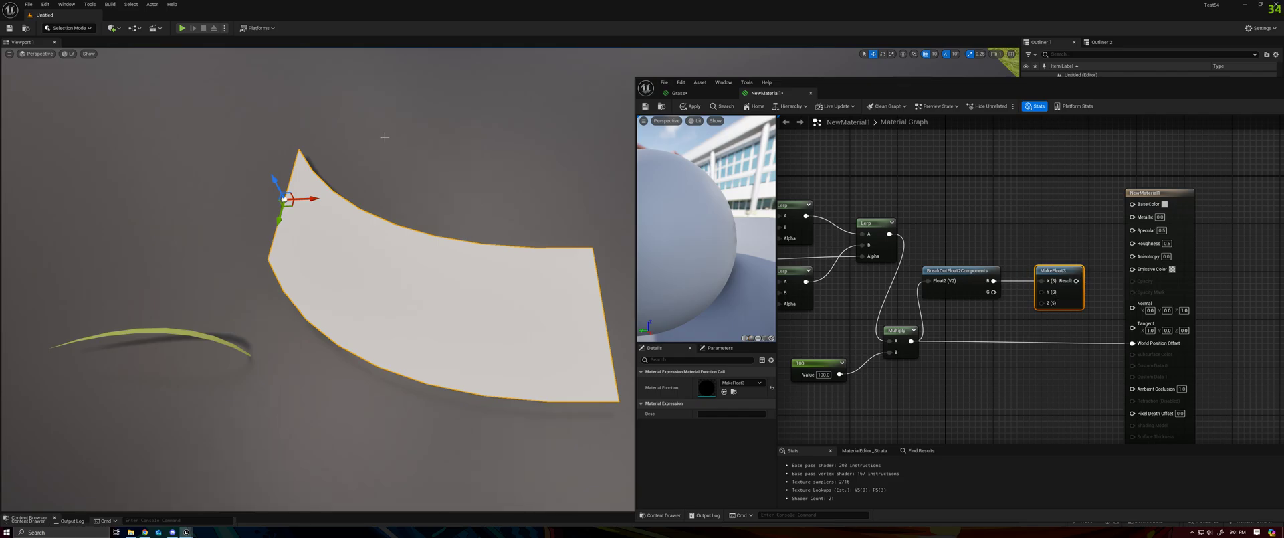
{"action": "left_click_drag", "start_coordinate": [993, 291], "coordinate": [1041, 303]}
{"action": "left_click_drag", "start_coordinate": [1076, 280], "coordinate": [1132, 342]}
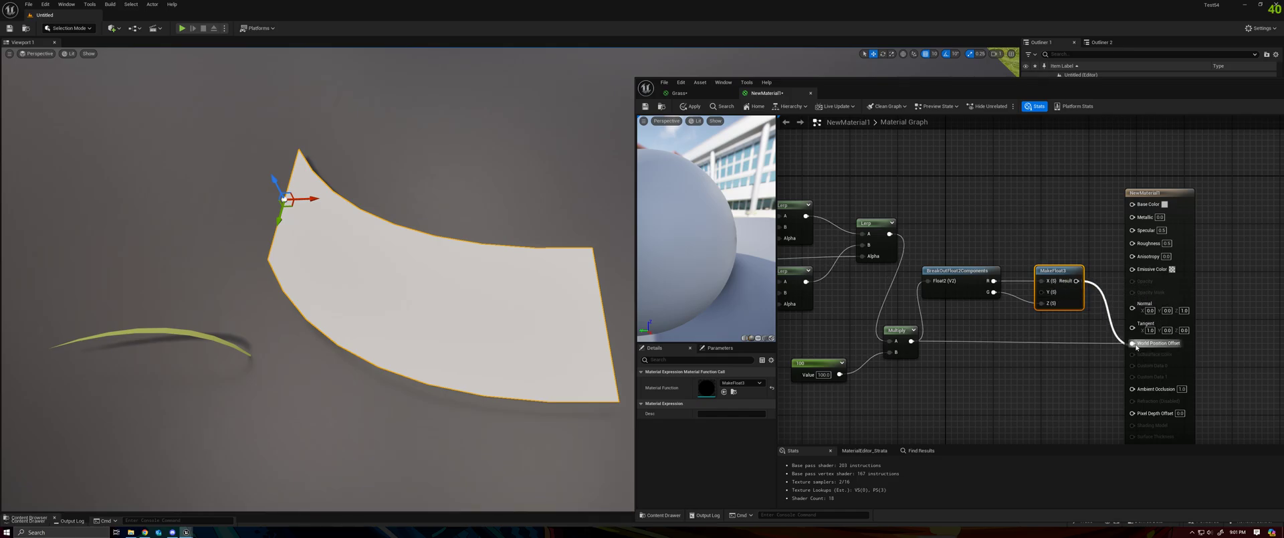
{"action": "left_click", "coordinate": [691, 107]}
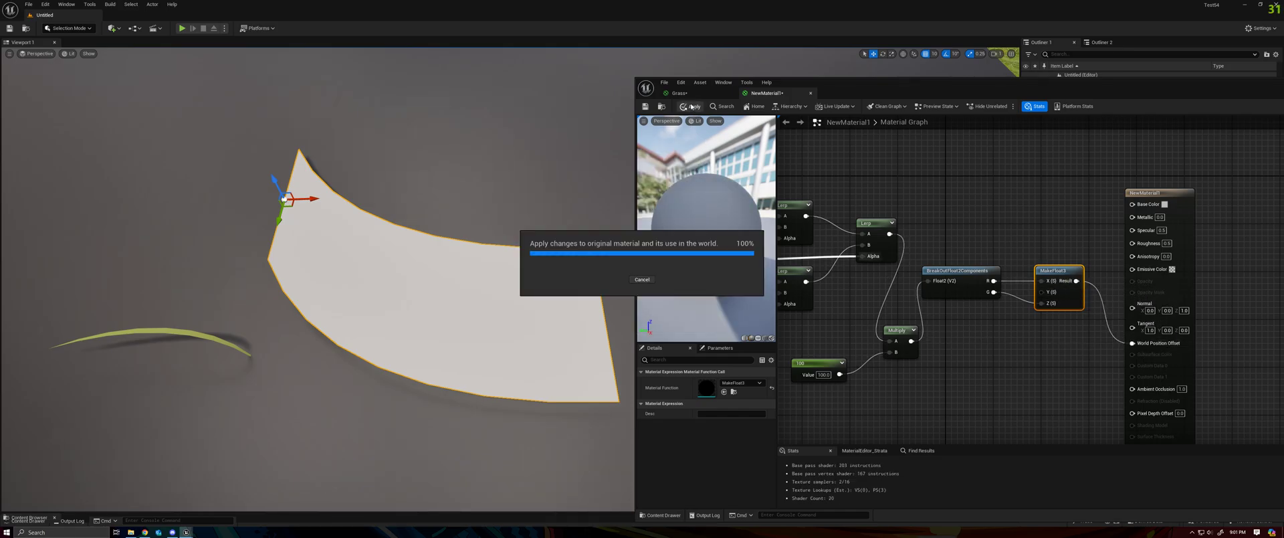
Examine the bent plane from the side and compare its shape with the quadratic Bezier curve in the Desmos graph
{"action": "right_click_drag", "start_coordinate": [395, 253], "coordinate": [401, 214]}
{"action": "mouse_move", "coordinate": [321, 268]}
{"action": "left_mouse_down", "text": "alt"}
{"action": "mouse_move", "coordinate": [345, 227]}
{"action": "mouse_move", "coordinate": [387, 217]}
{"action": "mouse_move", "coordinate": [375, 247]}
{"action": "mouse_move", "coordinate": [322, 275]}
{"action": "left_mouse_up", "text": "alt"}
{"action": "right_click_drag", "start_coordinate": [322, 275], "coordinate": [475, 332]}
{"action": "right_click_drag", "start_coordinate": [365, 312], "coordinate": [374, 344]}
{"action": "key", "text": "alt+Tab"}
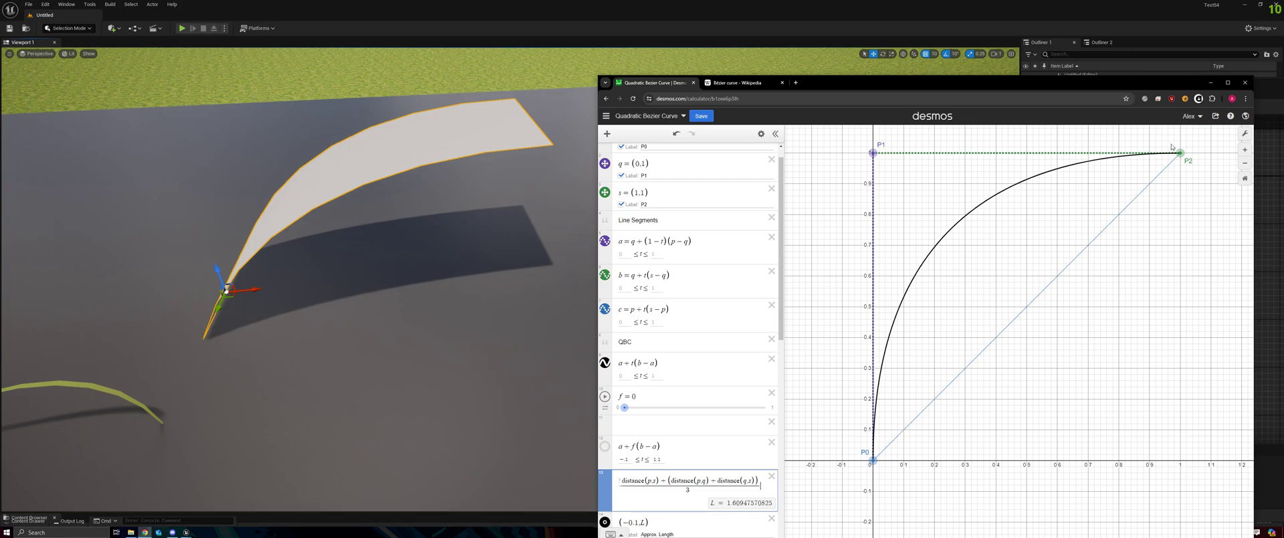
{"action": "left_click", "coordinate": [1211, 82]}
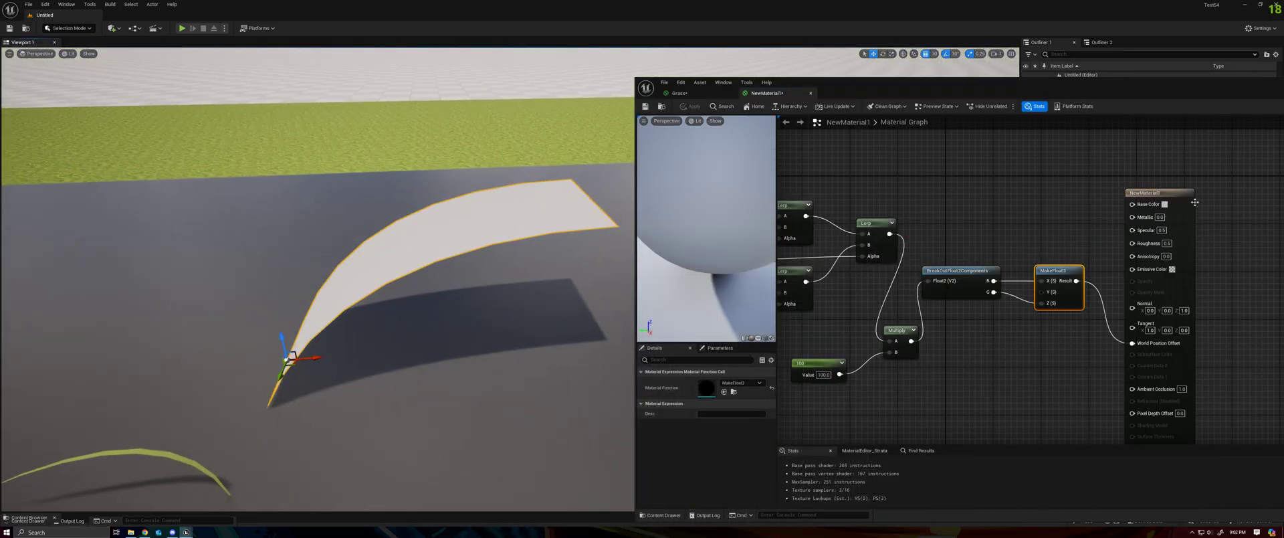
Spread out the material output, BreakOutFloat2Components, MakeFloat3, Multiply and 100 constant nodes to free space after the final Lerp
{"action": "left_click_drag", "start_coordinate": [1194, 201], "coordinate": [1270, 159]}
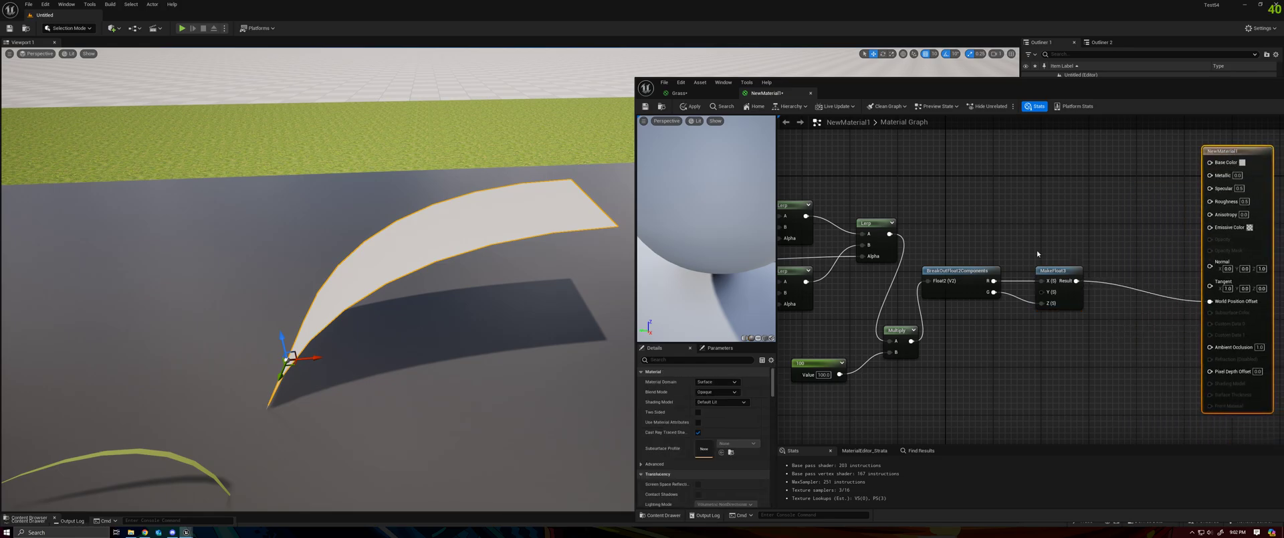
{"action": "right_click_drag", "start_coordinate": [1037, 254], "coordinate": [1156, 234]}
{"action": "right_click_drag", "start_coordinate": [1064, 332], "coordinate": [1005, 351]}
{"action": "left_click_drag", "start_coordinate": [1026, 329], "coordinate": [1197, 266]}
{"action": "left_click", "coordinate": [1031, 332]}
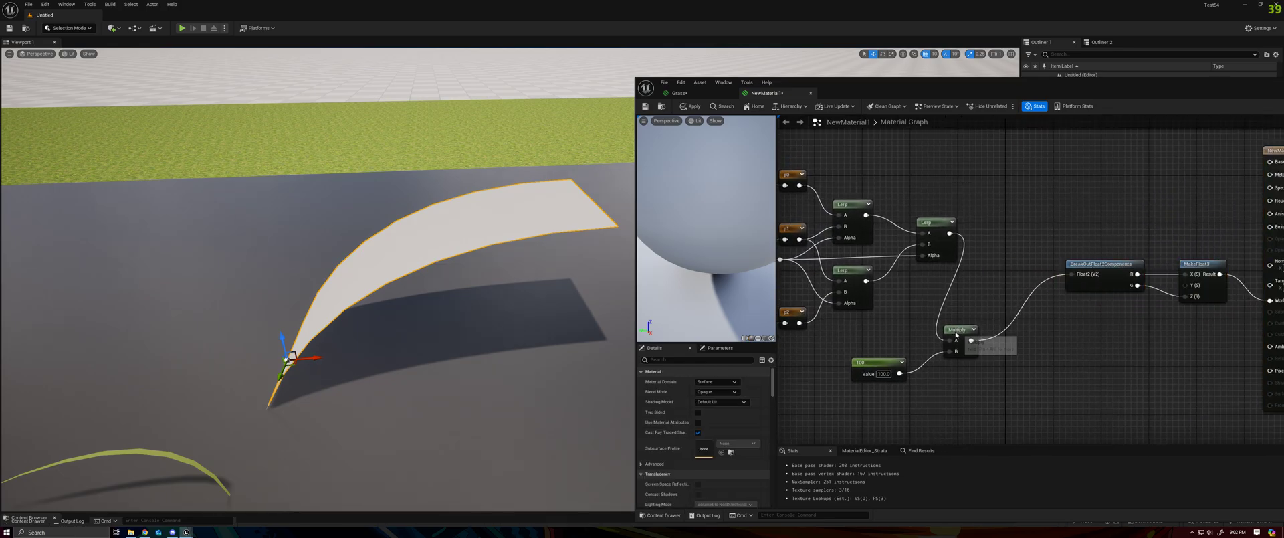
{"action": "left_click_drag", "start_coordinate": [956, 336], "coordinate": [1006, 318]}
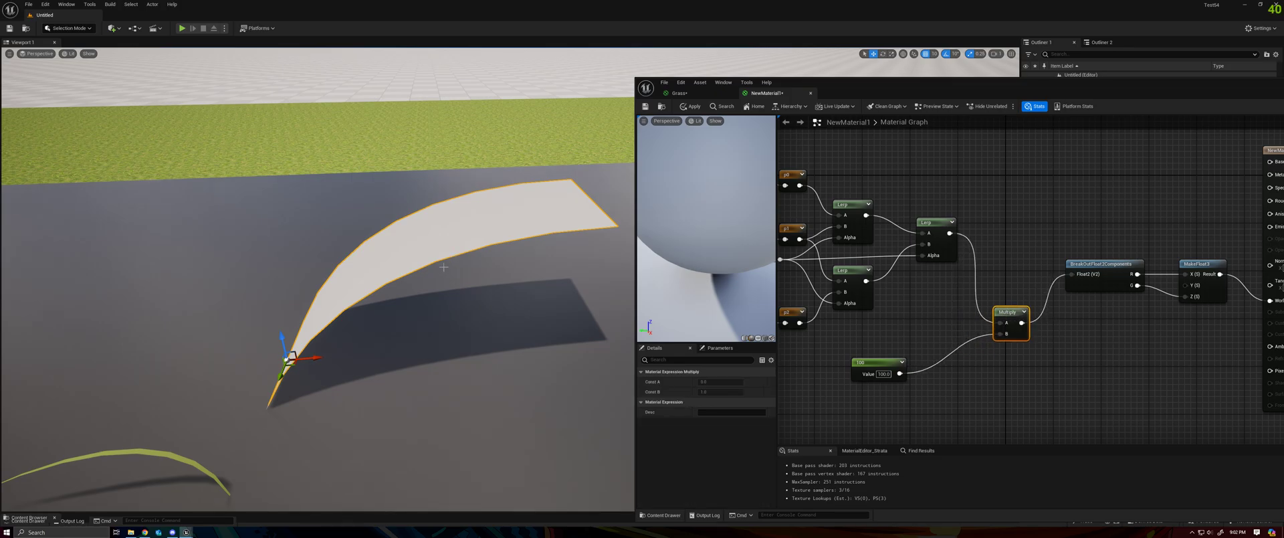
{"action": "left_click_drag", "start_coordinate": [870, 362], "coordinate": [899, 359]}
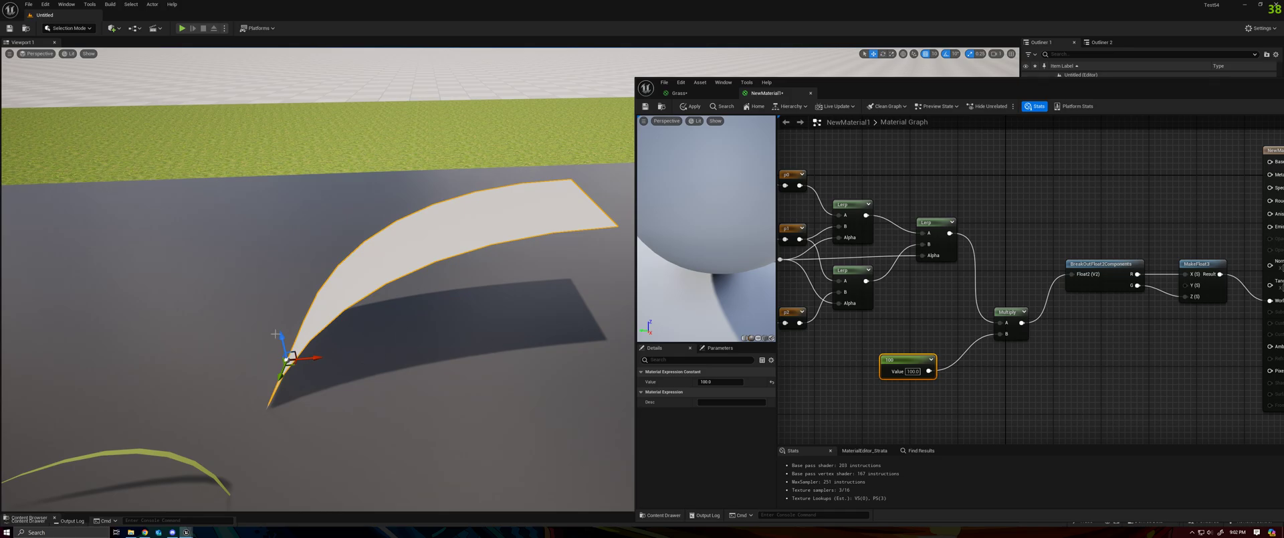
Add a named reroute node for the masked UV value and a Subtract node above the Multiply node
{"action": "right_click_drag", "start_coordinate": [954, 283], "coordinate": [1081, 269]}
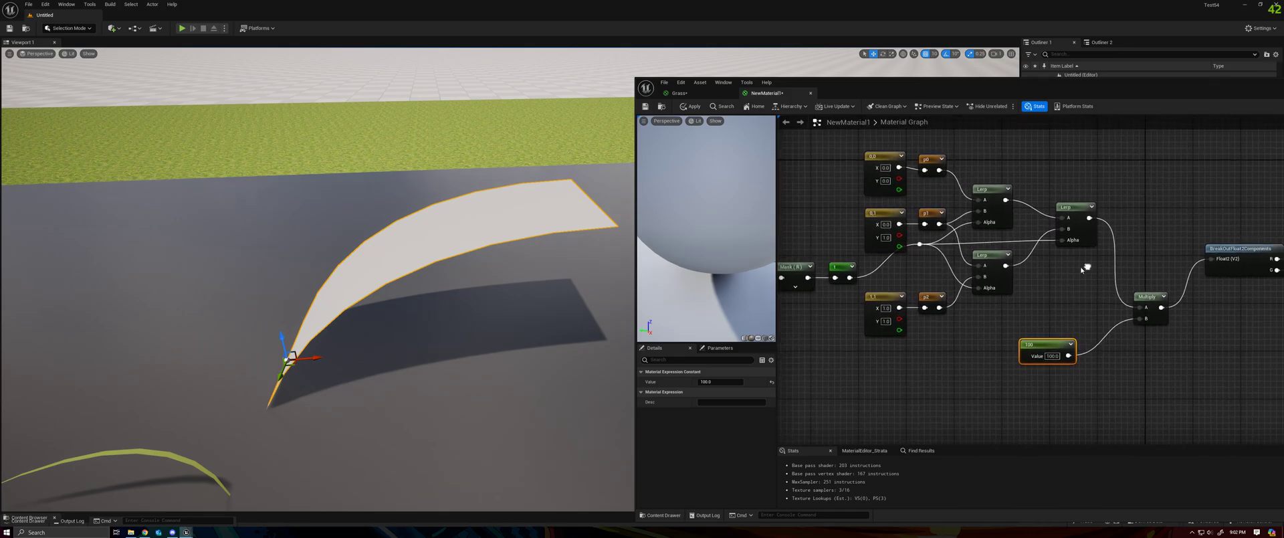
{"action": "right_click_drag", "start_coordinate": [841, 269], "coordinate": [616, 298]}
{"action": "right_click", "coordinate": [952, 223]}
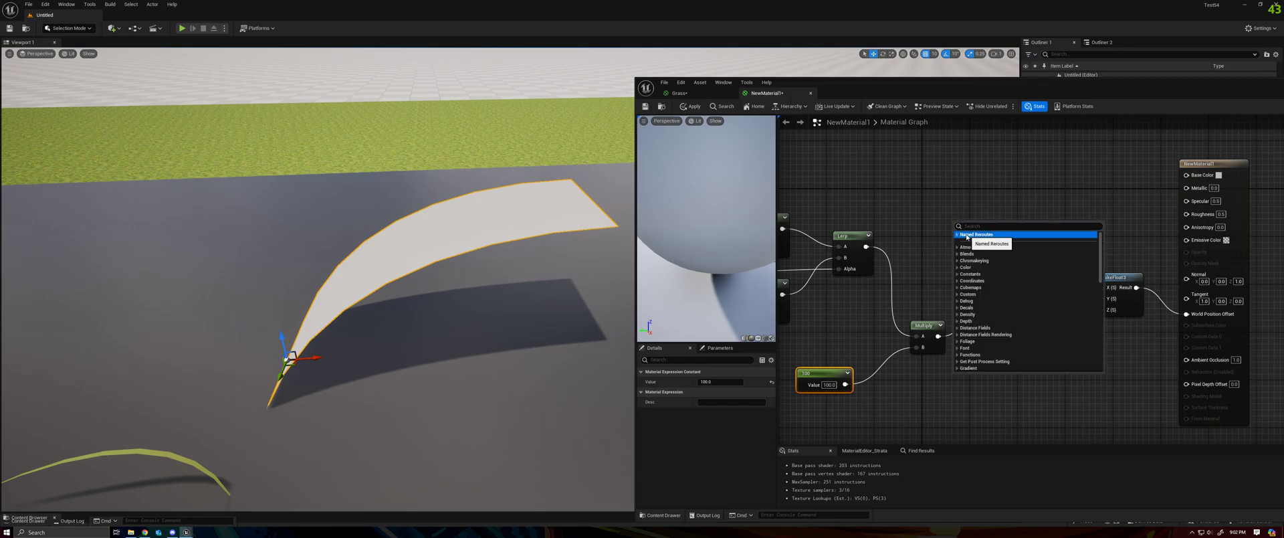
{"action": "left_click", "coordinate": [961, 261]}
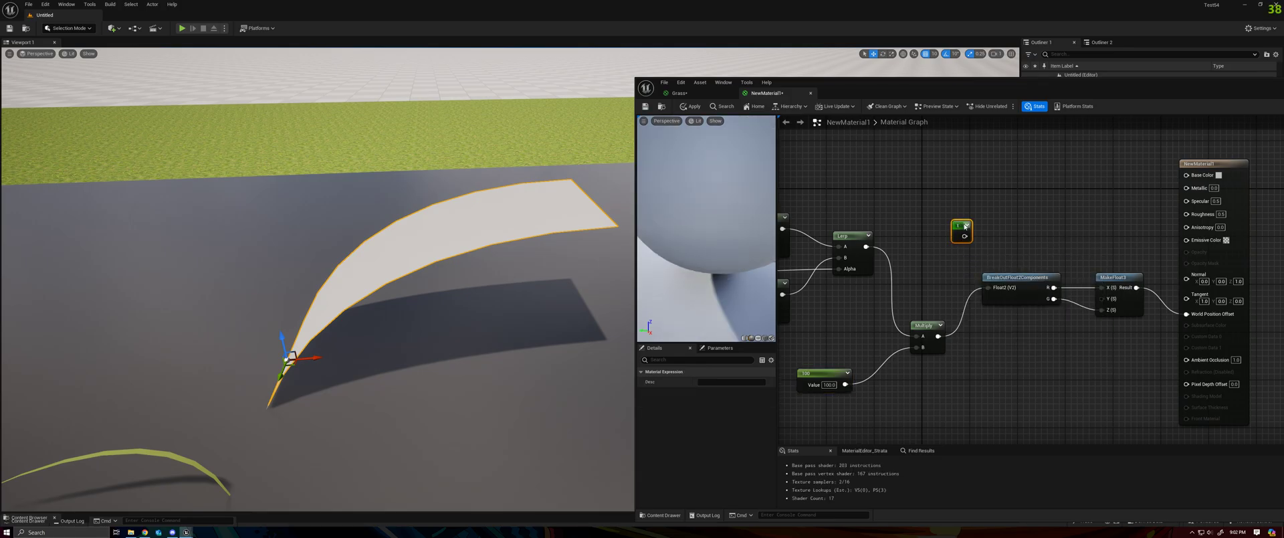
{"action": "left_click_drag", "start_coordinate": [958, 227], "coordinate": [928, 208]}
{"action": "right_click", "coordinate": [966, 207]}
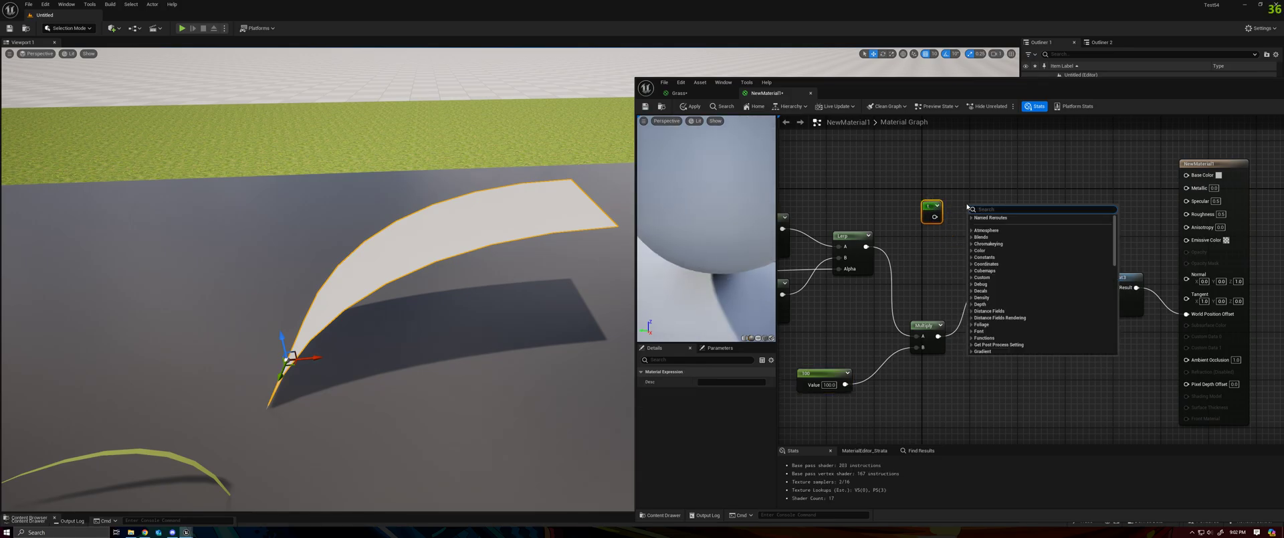
{"action": "type", "text": "subtr"}
{"action": "left_click", "coordinate": [990, 240]}
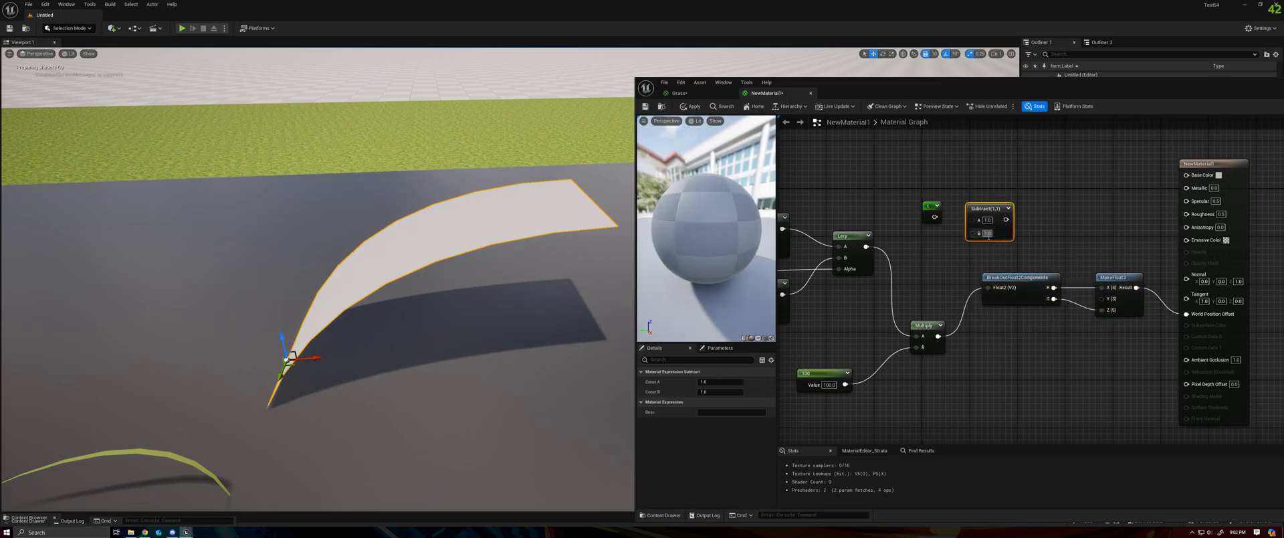
Reposition the BreakOutFloat2Components, Multiply and new named reroute nodes to make room around the Subtract node
{"action": "left_click", "coordinate": [1033, 284]}
{"action": "left_click_drag", "start_coordinate": [1033, 283], "coordinate": [1052, 283]}
{"action": "left_click_drag", "start_coordinate": [924, 325], "coordinate": [912, 295]}
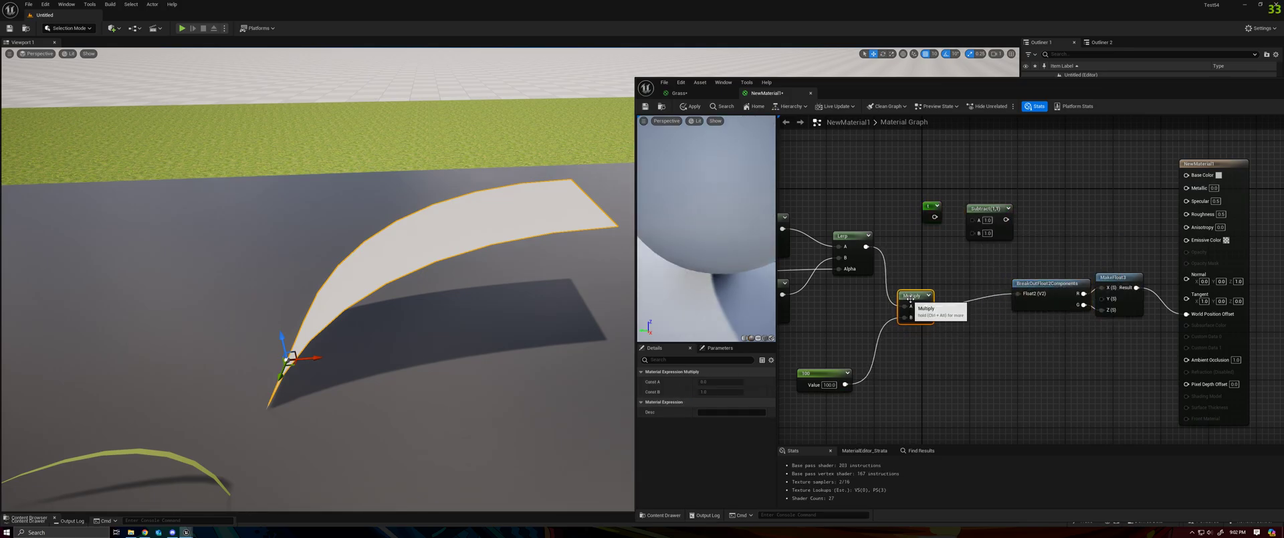
{"action": "left_click_drag", "start_coordinate": [930, 205], "coordinate": [867, 161]}
Add an Append node with the named reroute feeding A and a new constant of 0 feeding B
{"action": "right_click", "coordinate": [933, 207]}
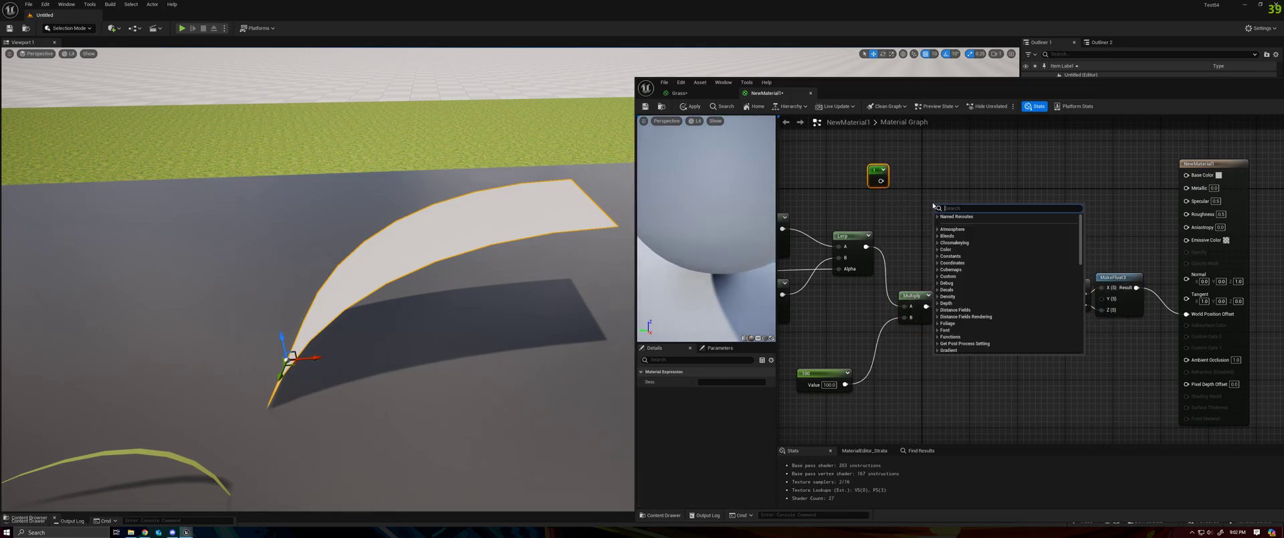
{"action": "type", "text": "apen"}
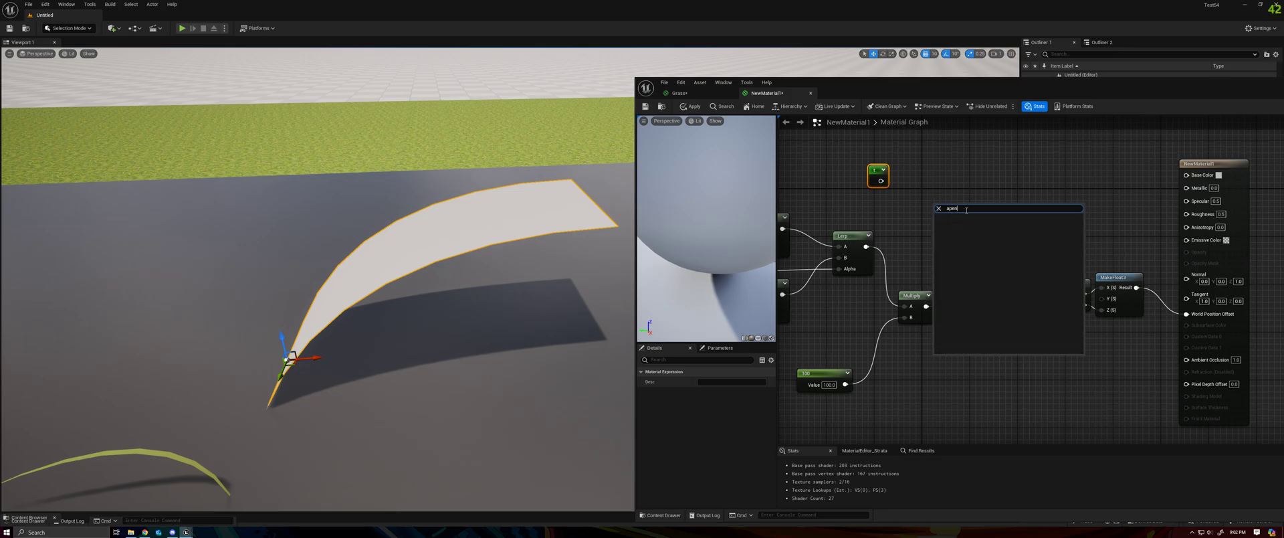
{"action": "type", "text": "pe"}
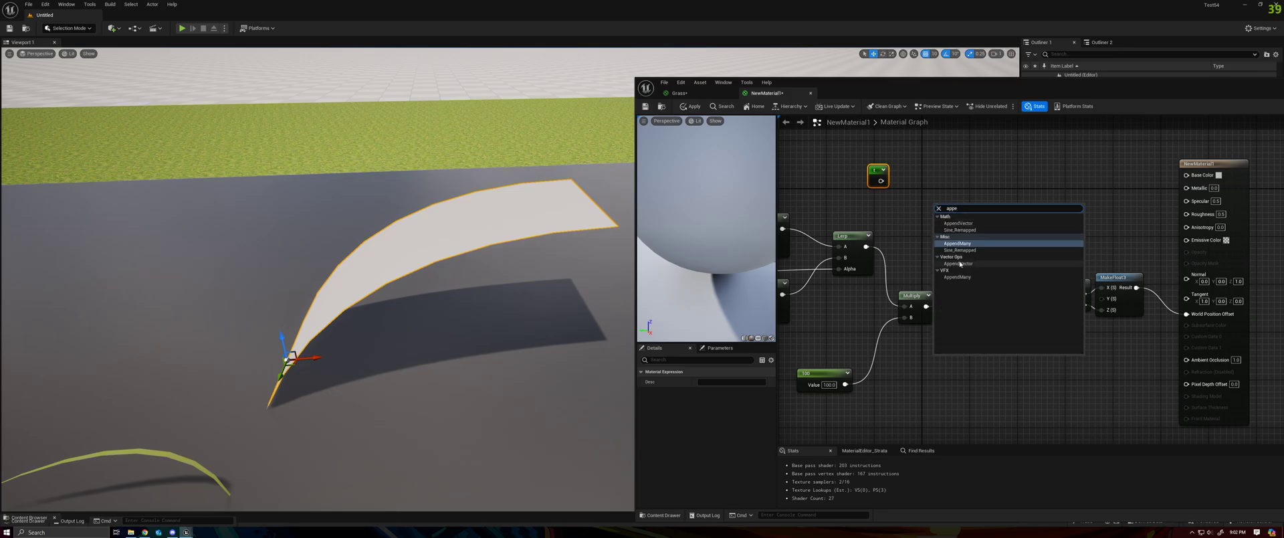
{"action": "left_click", "coordinate": [959, 263]}
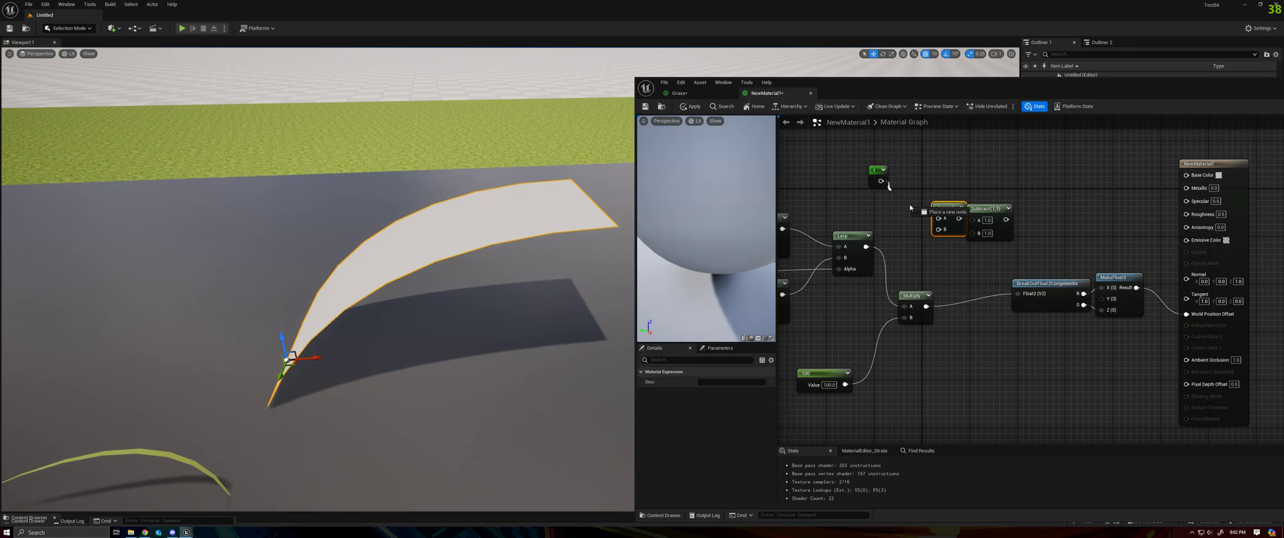
{"action": "left_click_drag", "start_coordinate": [938, 218], "coordinate": [880, 181]}
{"action": "left_click_drag", "start_coordinate": [945, 207], "coordinate": [934, 170]}
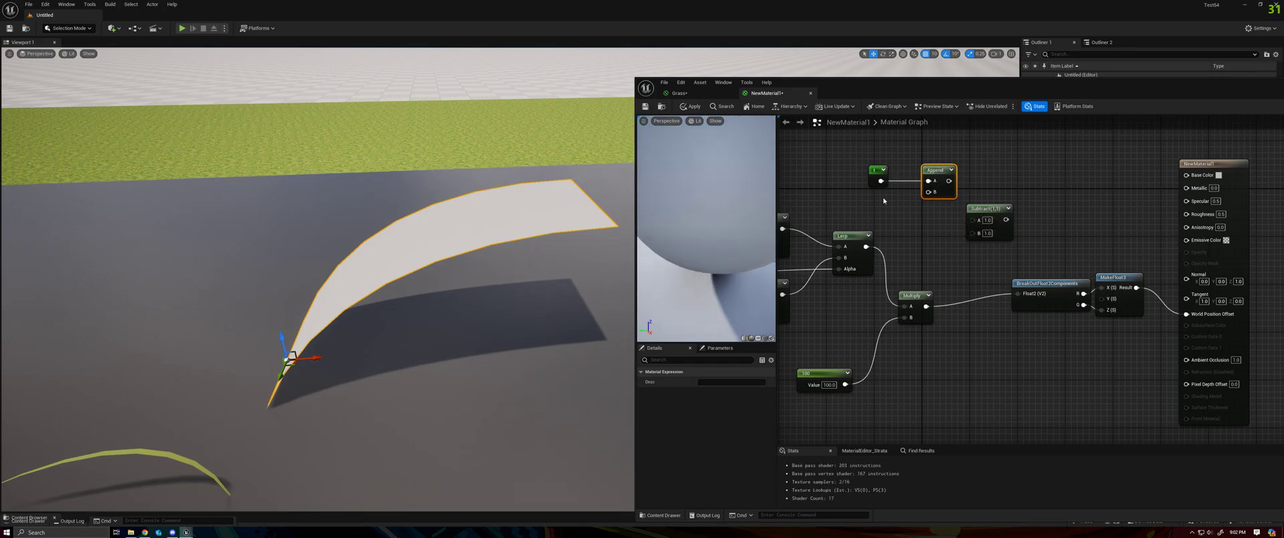
{"action": "left_click", "coordinate": [883, 197]}
{"action": "left_click_drag", "start_coordinate": [918, 211], "coordinate": [928, 192]}
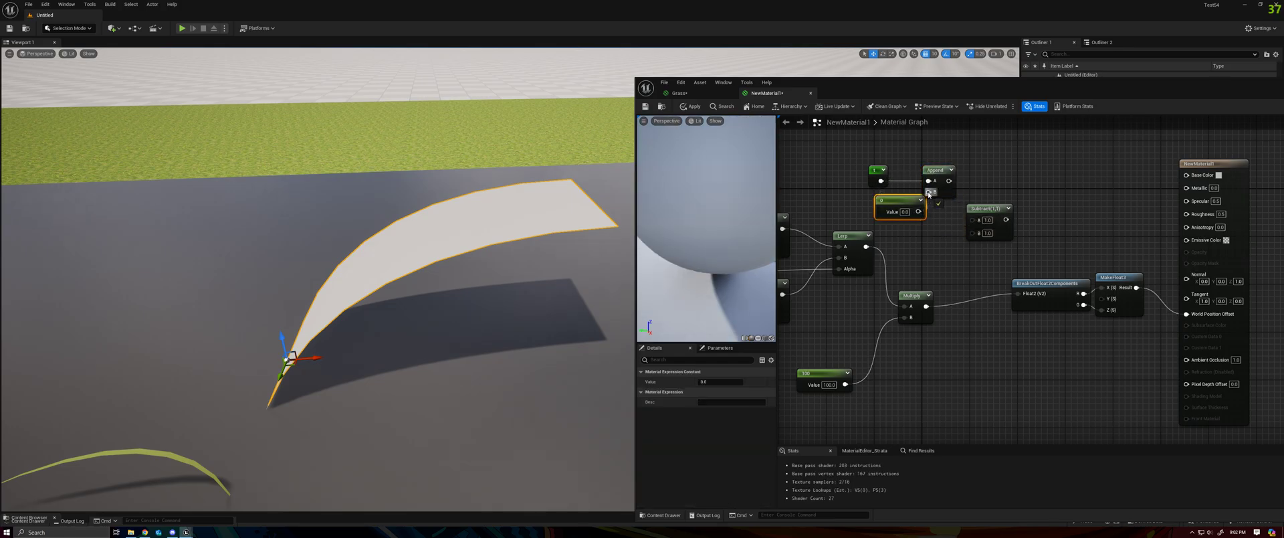
Place the Subtract node after the final Lerp, with the Lerp output feeding A and the Append output feeding B
{"action": "left_click_drag", "start_coordinate": [926, 306], "coordinate": [959, 293]}
{"action": "left_click", "coordinate": [928, 284]}
{"action": "left_click_drag", "start_coordinate": [983, 208], "coordinate": [917, 253]}
{"action": "left_click_drag", "start_coordinate": [949, 180], "coordinate": [922, 265]}
Move the Append node and its two inputs below the final Lerp, and connect the Subtract output to the Multiply node's A input
{"action": "left_click_drag", "start_coordinate": [966, 224], "coordinate": [864, 159]}
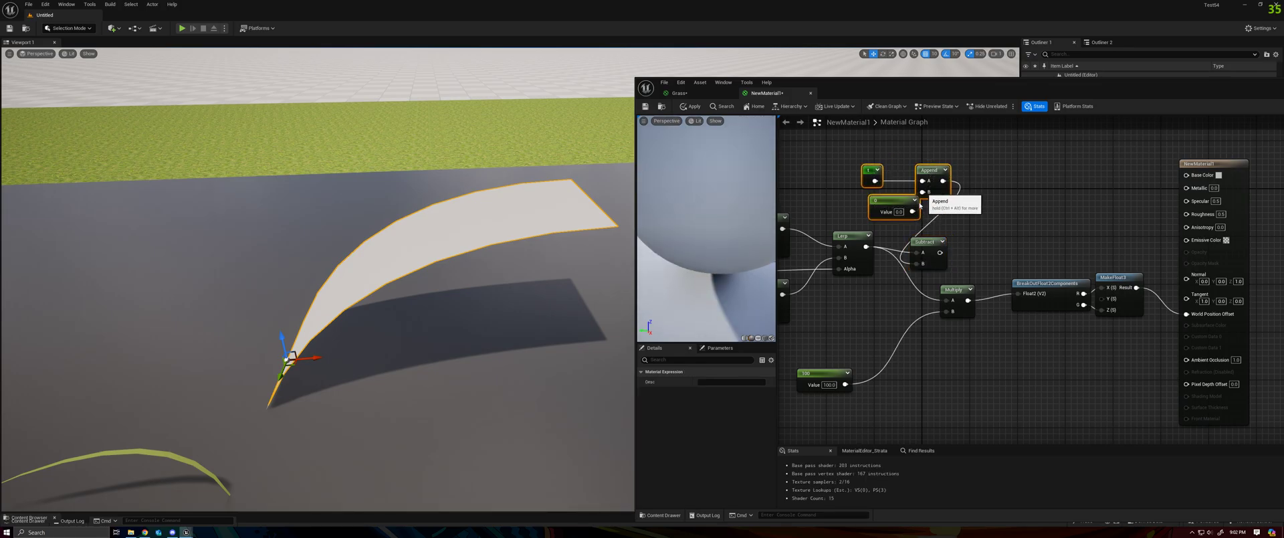
{"action": "left_click_drag", "start_coordinate": [934, 176], "coordinate": [861, 313]}
{"action": "right_click_drag", "start_coordinate": [861, 313], "coordinate": [902, 301]}
{"action": "left_click", "coordinate": [966, 231]}
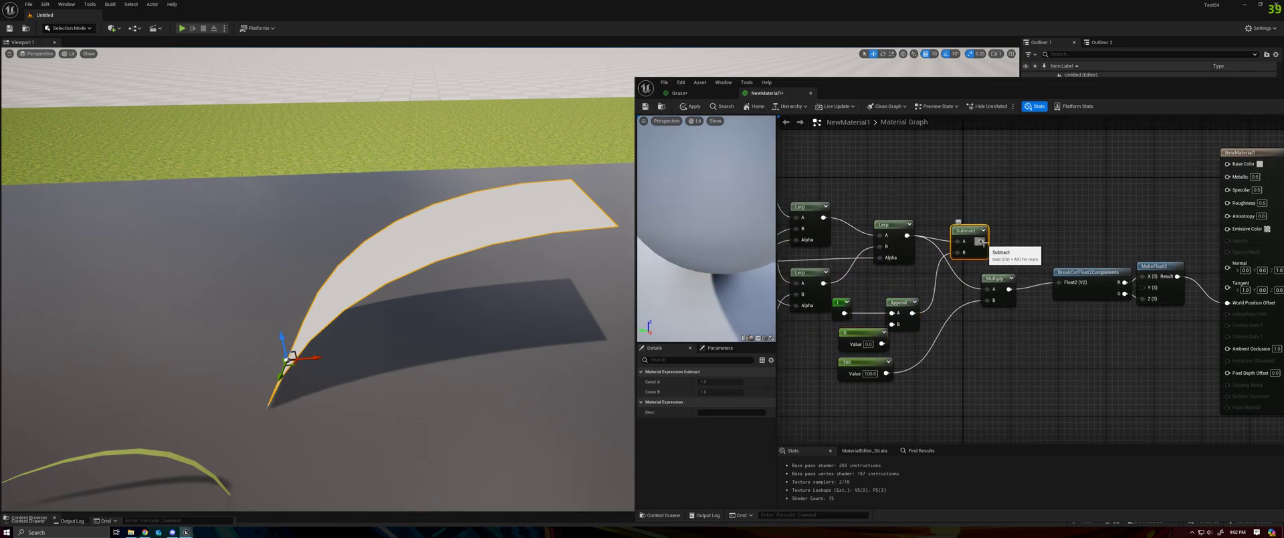
{"action": "left_click_drag", "start_coordinate": [980, 241], "coordinate": [1019, 273]}
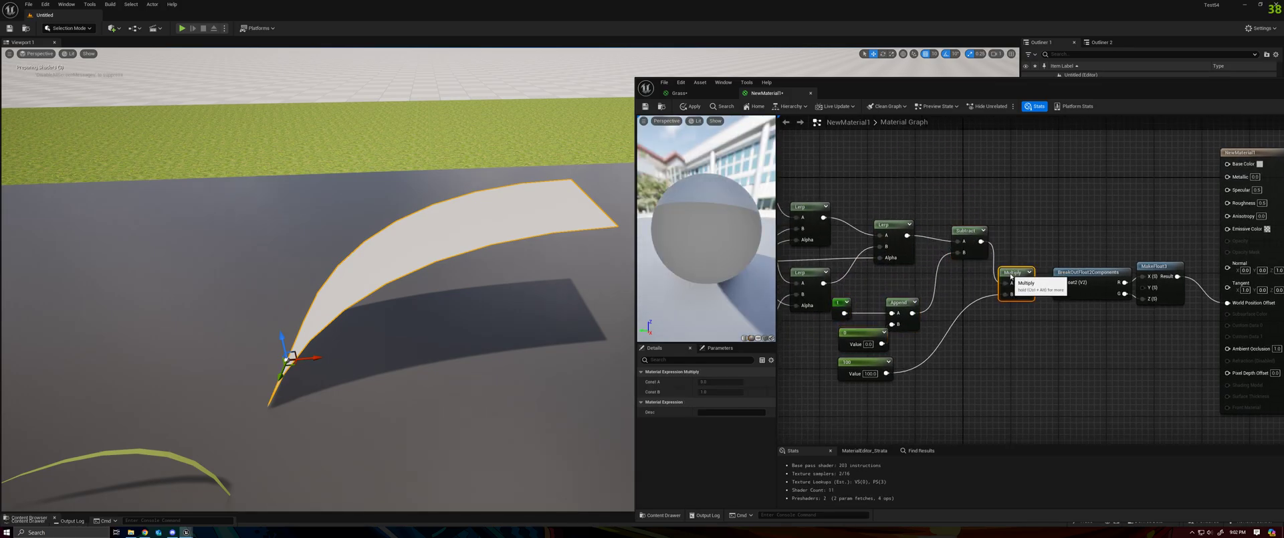
Tidy the Append, named reroute and zero constant nodes beneath the Subtract node and apply the material
{"action": "left_click_drag", "start_coordinate": [901, 301], "coordinate": [931, 289]}
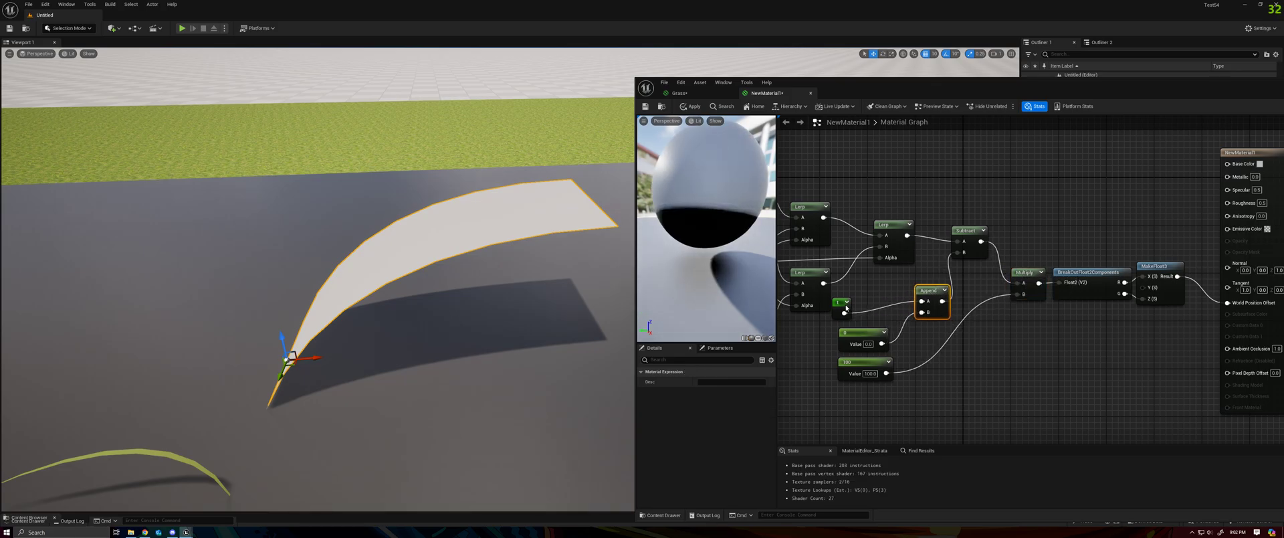
{"action": "left_click_drag", "start_coordinate": [849, 305], "coordinate": [877, 293]}
{"action": "left_click_drag", "start_coordinate": [859, 332], "coordinate": [877, 325]}
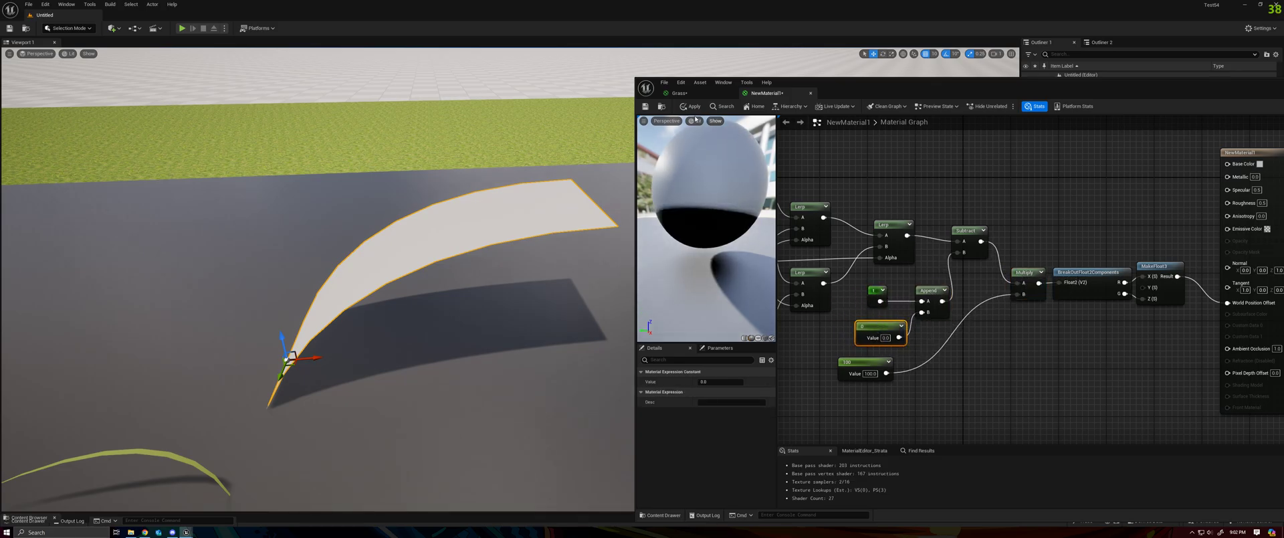
{"action": "left_click", "coordinate": [692, 106]}
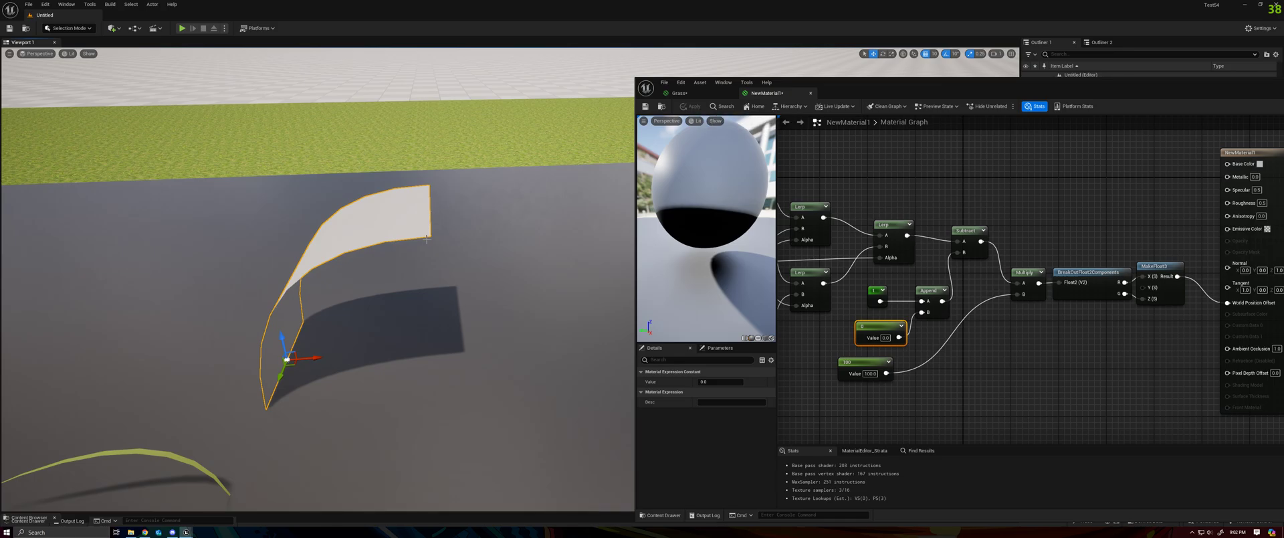
{"action": "right_click_drag", "start_coordinate": [1099, 288], "coordinate": [1067, 294]}
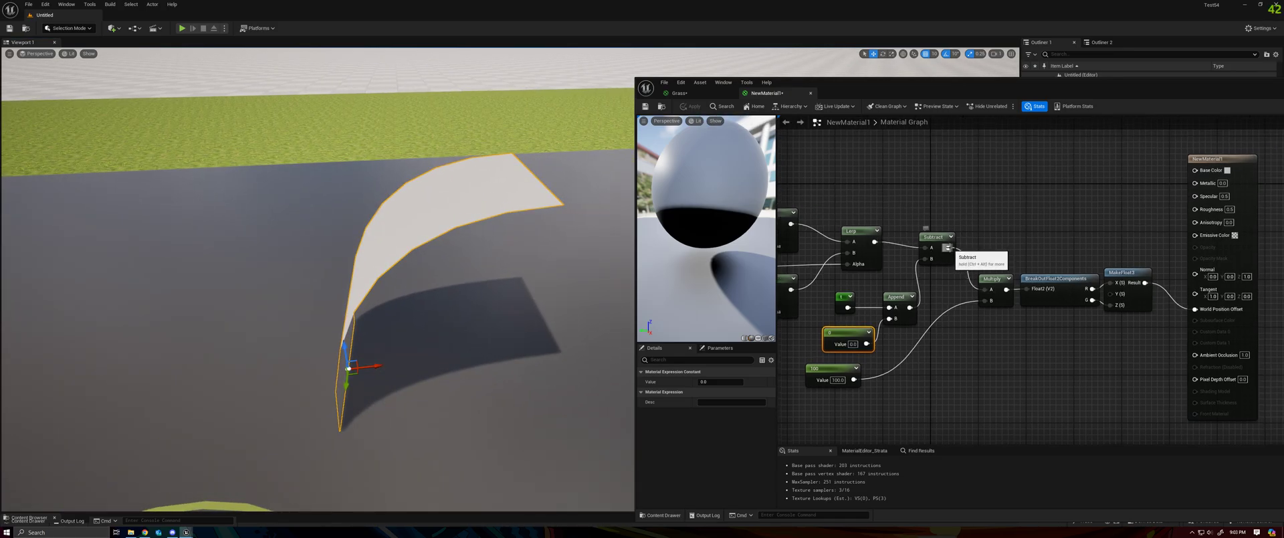
{"action": "left_click_drag", "start_coordinate": [859, 328], "coordinate": [853, 321]}
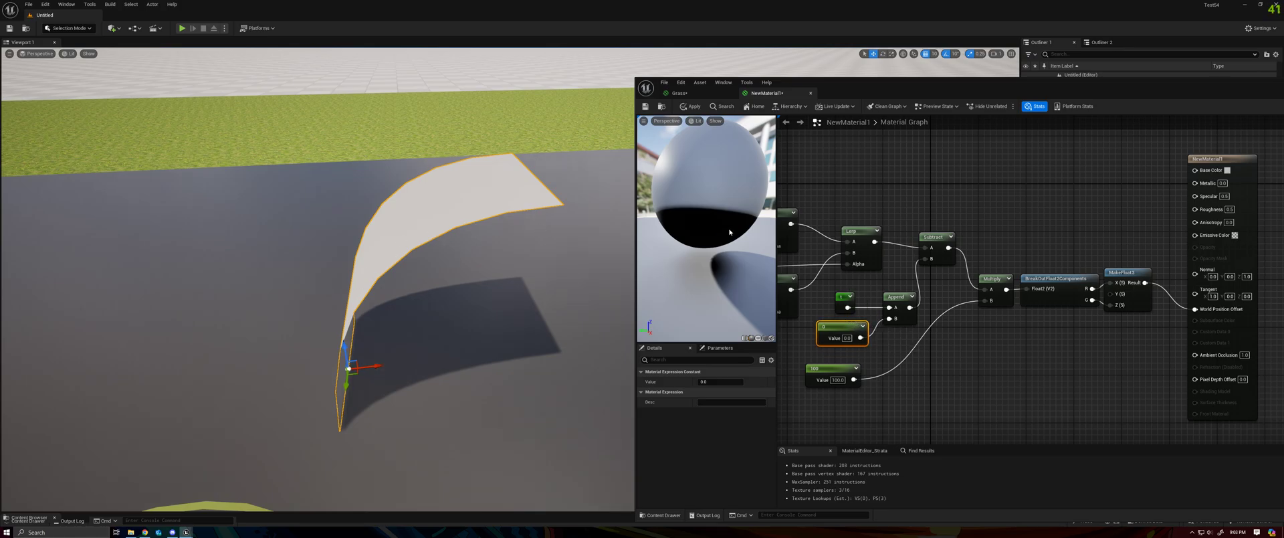
Disconnect the final Lerp from the Subtract node, set Subtract's A value to 0 and apply the material
{"action": "right_click_drag", "start_coordinate": [1038, 292], "coordinate": [1084, 289]}
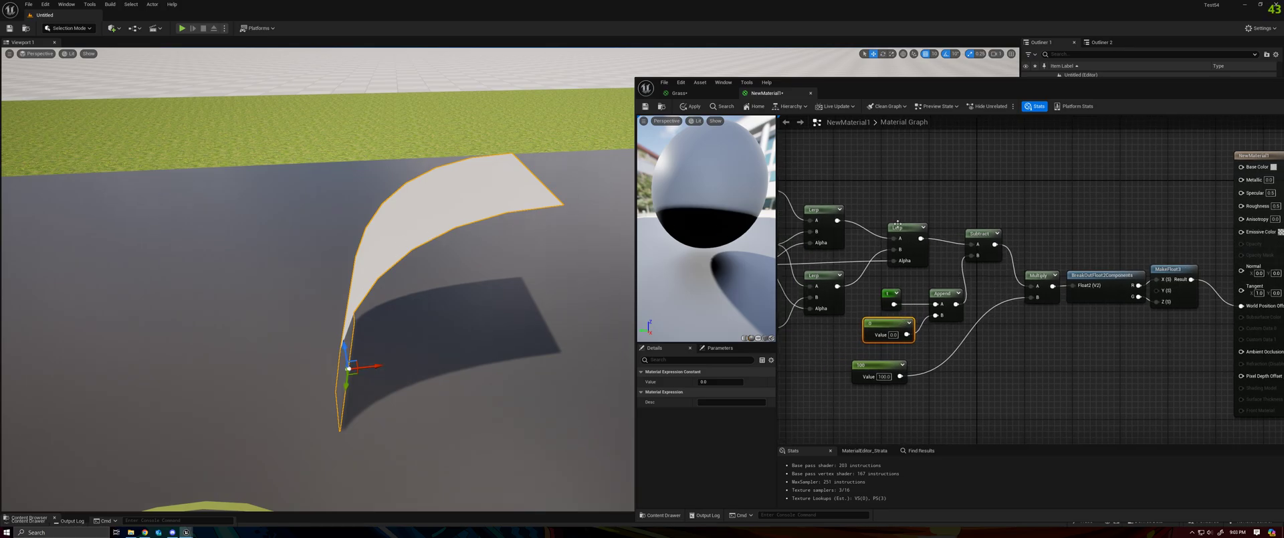
{"action": "left_click", "coordinate": [973, 244], "text": "alt"}
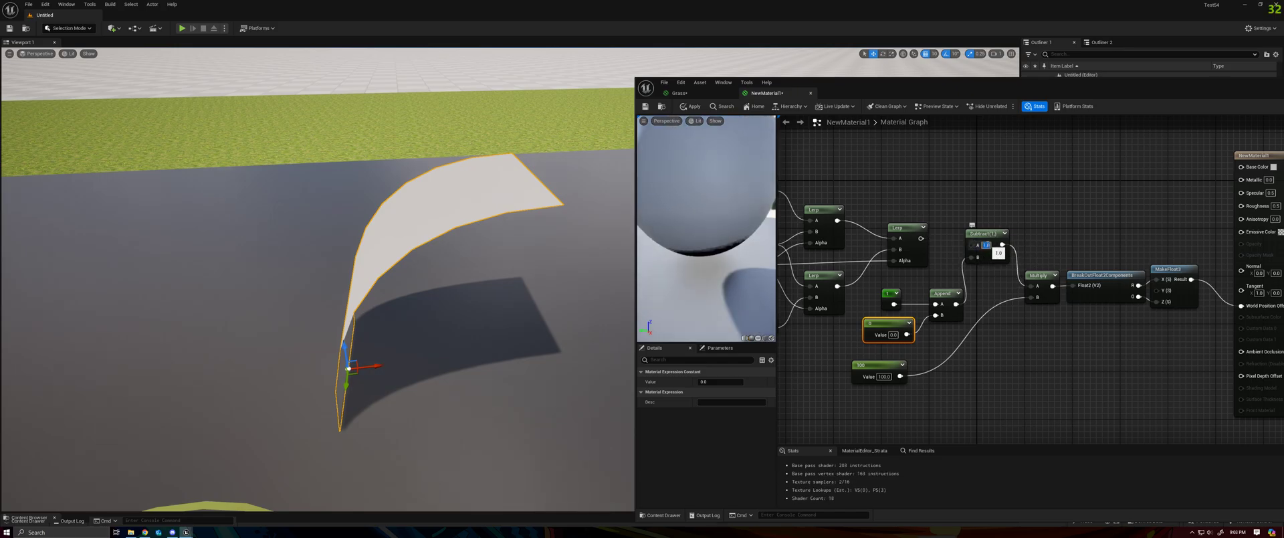
{"action": "type", "text": "0"}
{"action": "key", "text": "Return"}
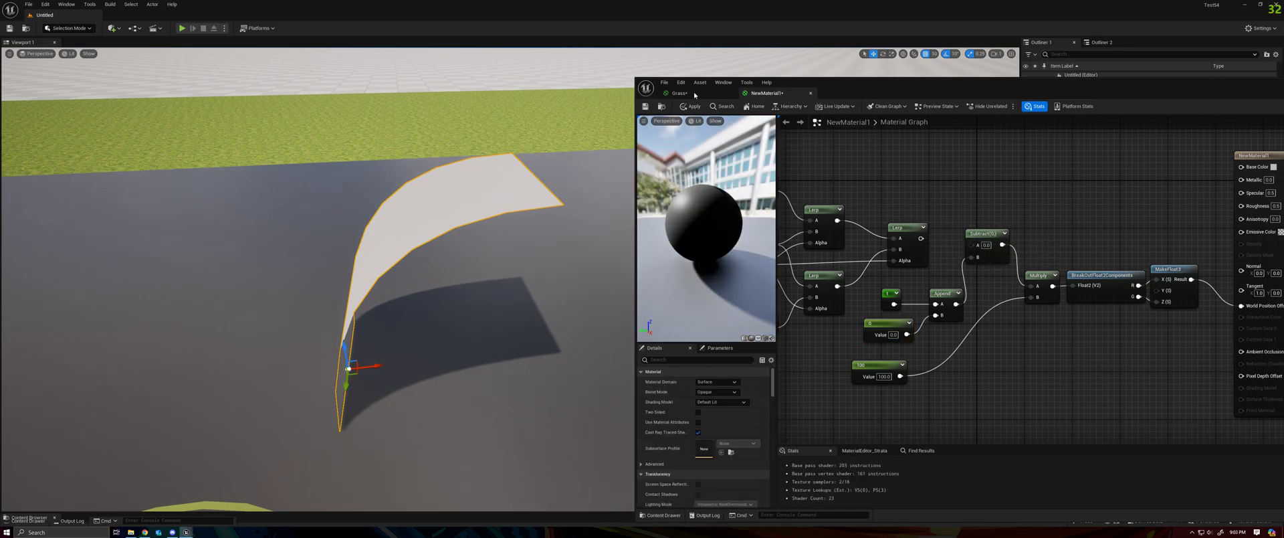
{"action": "left_click", "coordinate": [689, 107]}
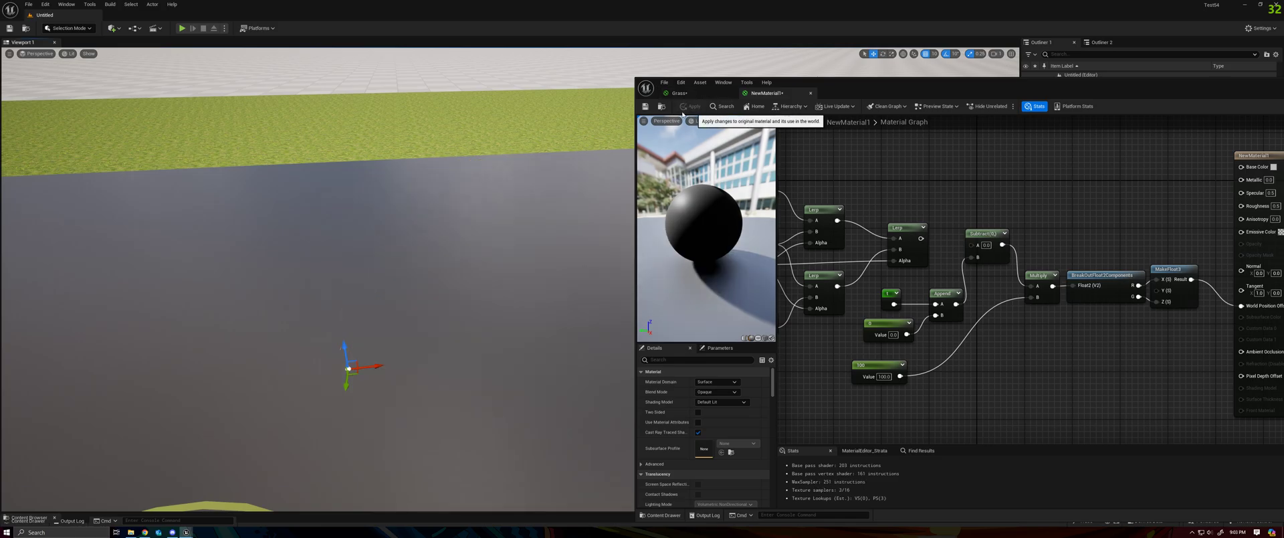
Reconnect the final Lerp's output to the Subtract node's A input and apply the material
{"action": "left_click_drag", "start_coordinate": [921, 238], "coordinate": [971, 245]}
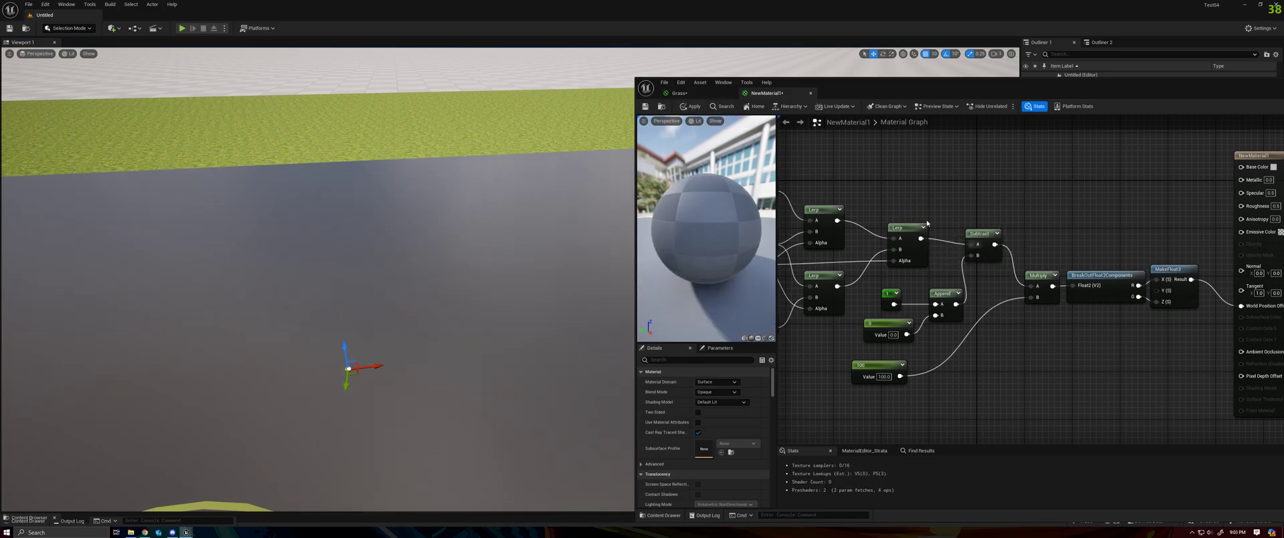
{"action": "left_click", "coordinate": [697, 111]}
{"action": "middle_click_drag", "start_coordinate": [435, 284], "coordinate": [505, 323]}
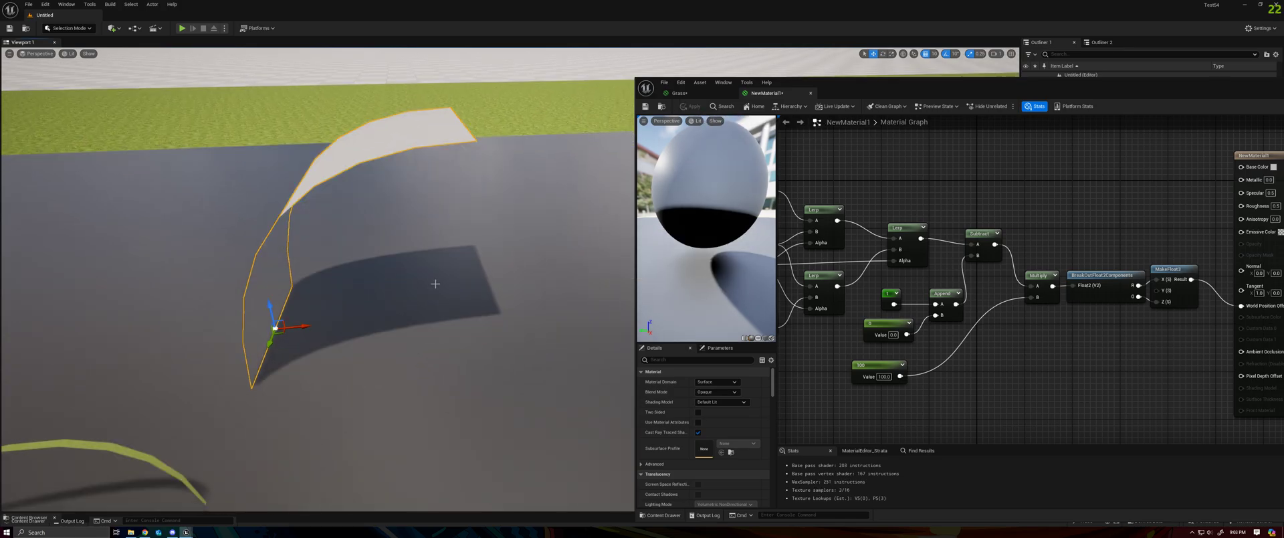
Make the material two-sided, set its shading model to Unlit and apply each change
{"action": "left_click", "coordinate": [698, 412]}
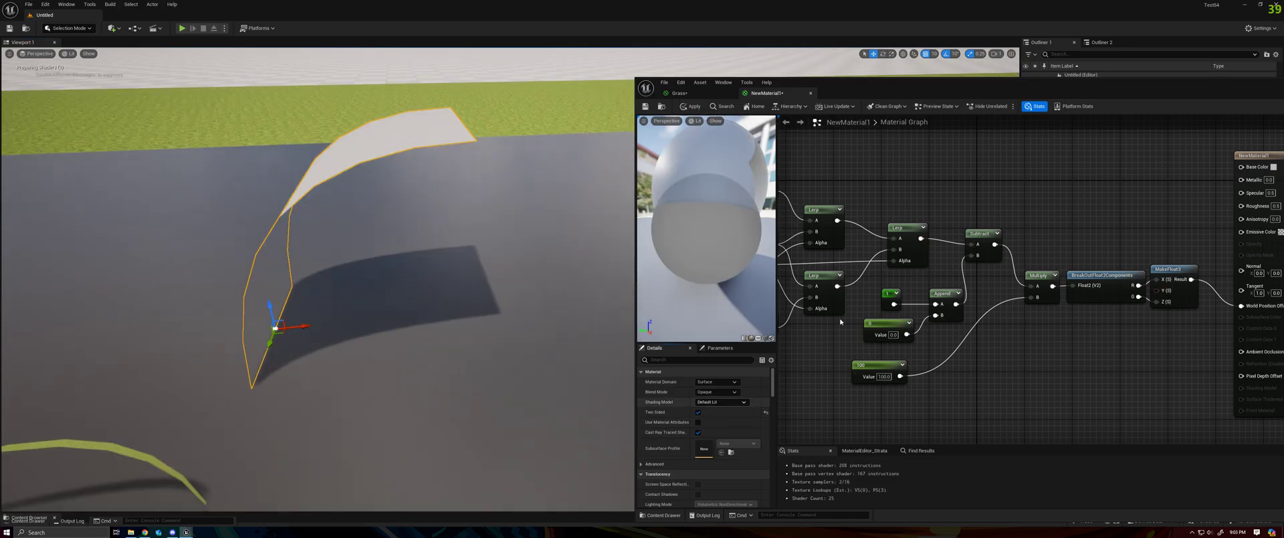
{"action": "left_click", "coordinate": [696, 109]}
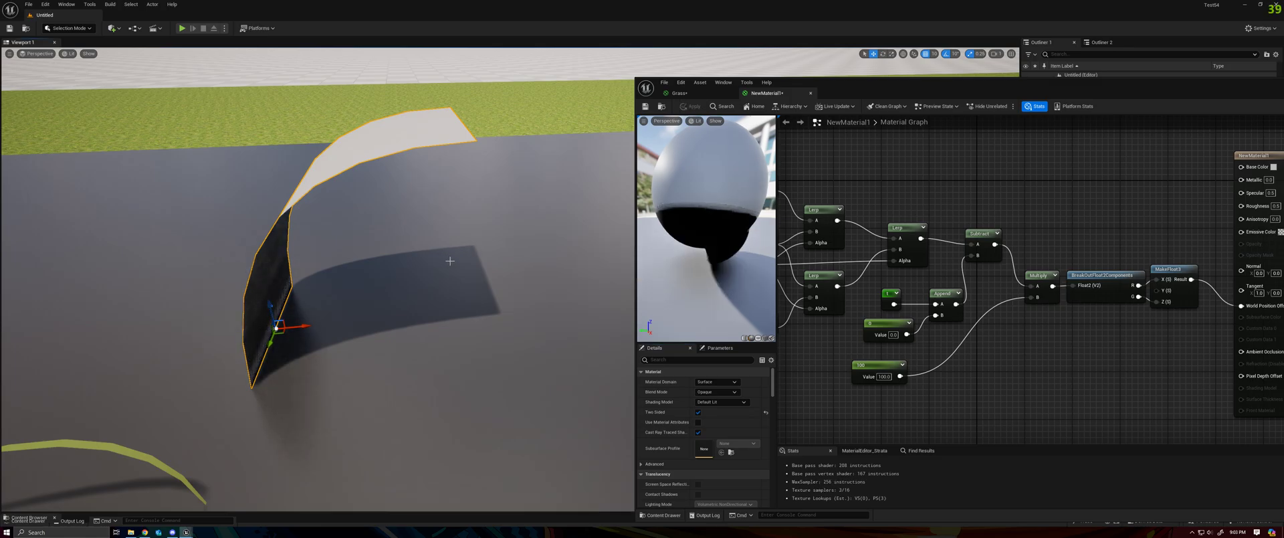
{"action": "mouse_move", "coordinate": [488, 236]}
{"action": "right_mouse_down"}
{"action": "mouse_move", "coordinate": [468, 201]}
{"action": "mouse_move", "coordinate": [468, 242]}
{"action": "right_mouse_up"}
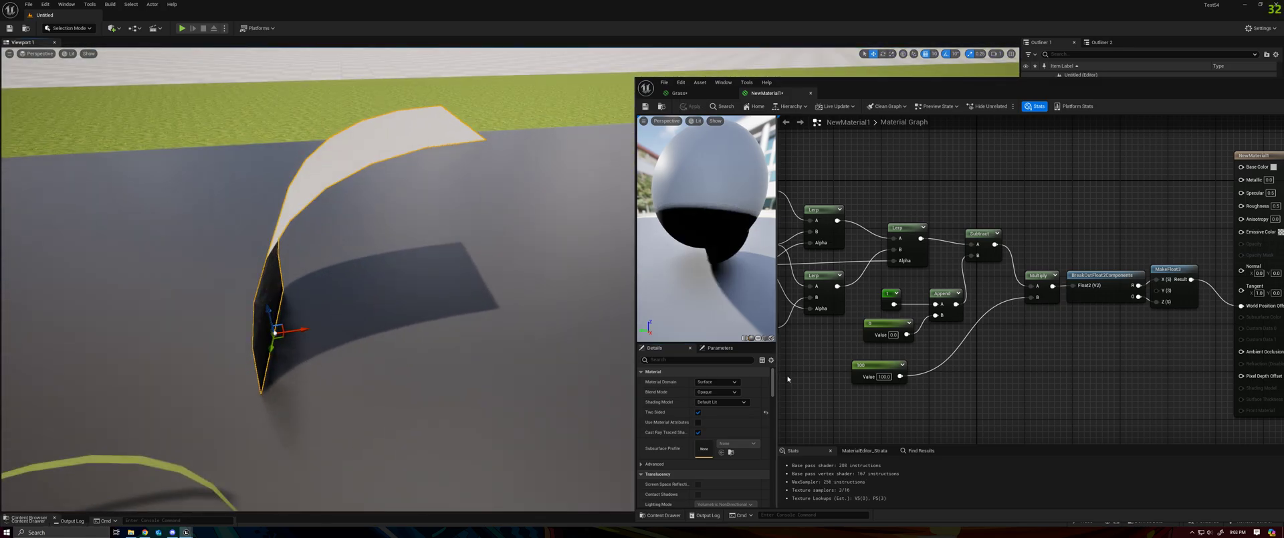
{"action": "left_click", "coordinate": [735, 402]}
{"action": "left_click", "coordinate": [715, 409]}
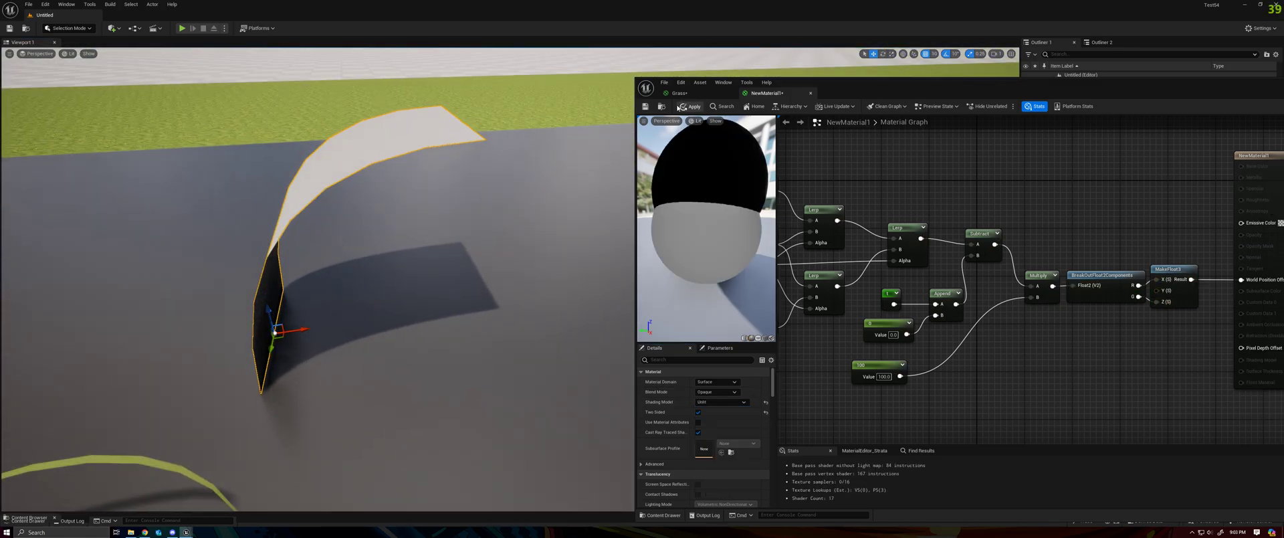
{"action": "left_click", "coordinate": [678, 108]}
Add a constant of 0.5, connect it to the material's Emissive Color input and apply the material
{"action": "key", "text": "Home"}
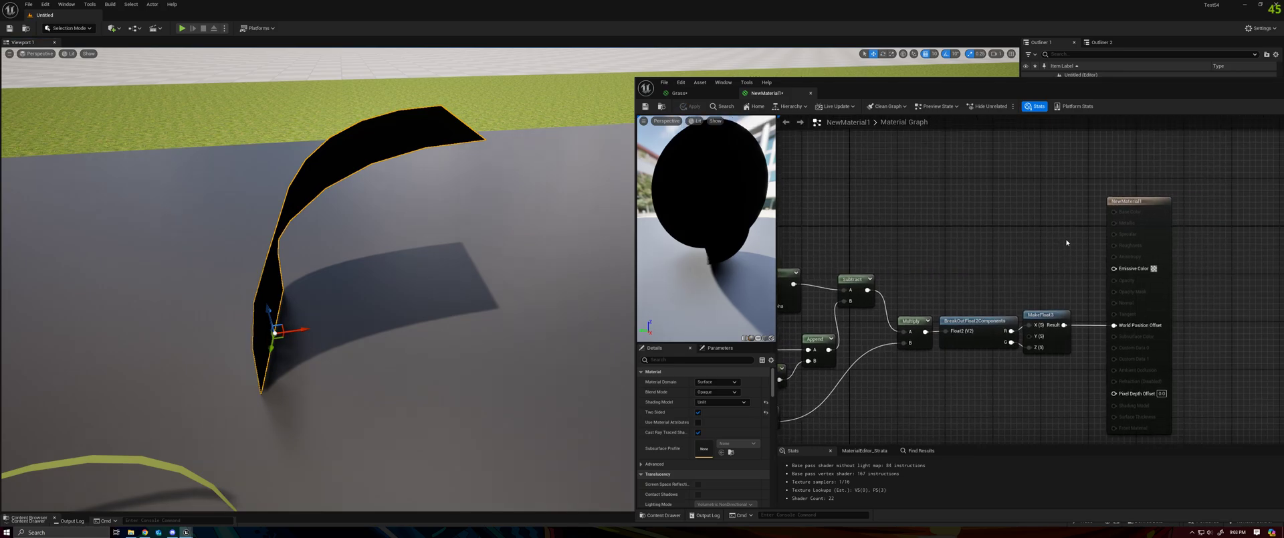
{"action": "left_click", "coordinate": [1030, 210]}
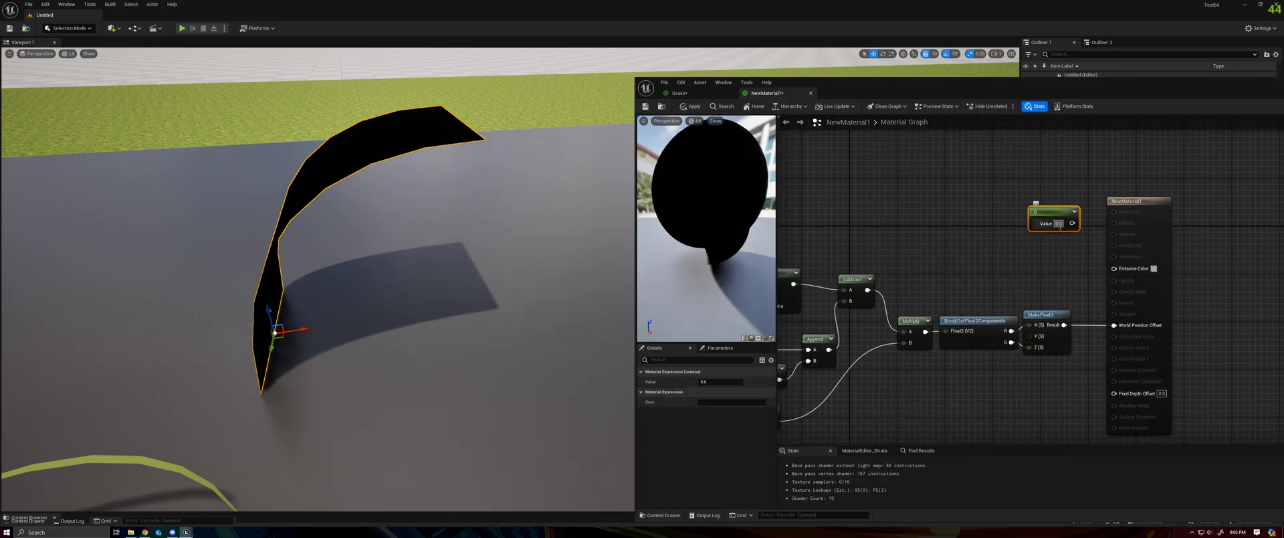
{"action": "type", "text": "0.5"}
{"action": "key", "text": "Return"}
{"action": "left_click_drag", "start_coordinate": [1072, 222], "coordinate": [1111, 268]}
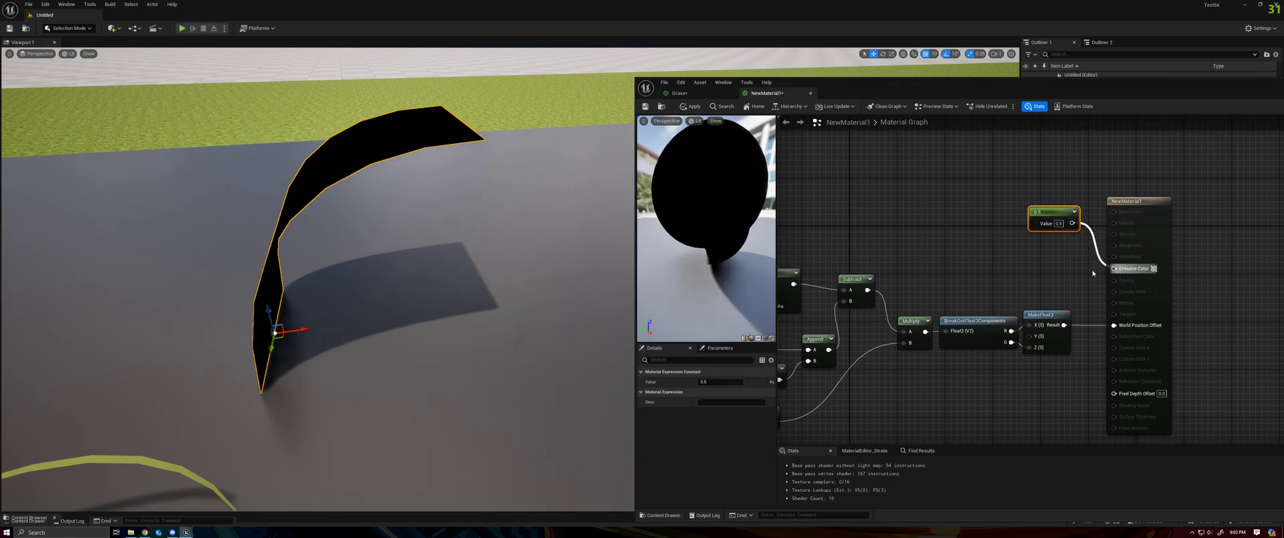
{"action": "left_click", "coordinate": [784, 138]}
{"action": "left_click", "coordinate": [686, 109]}
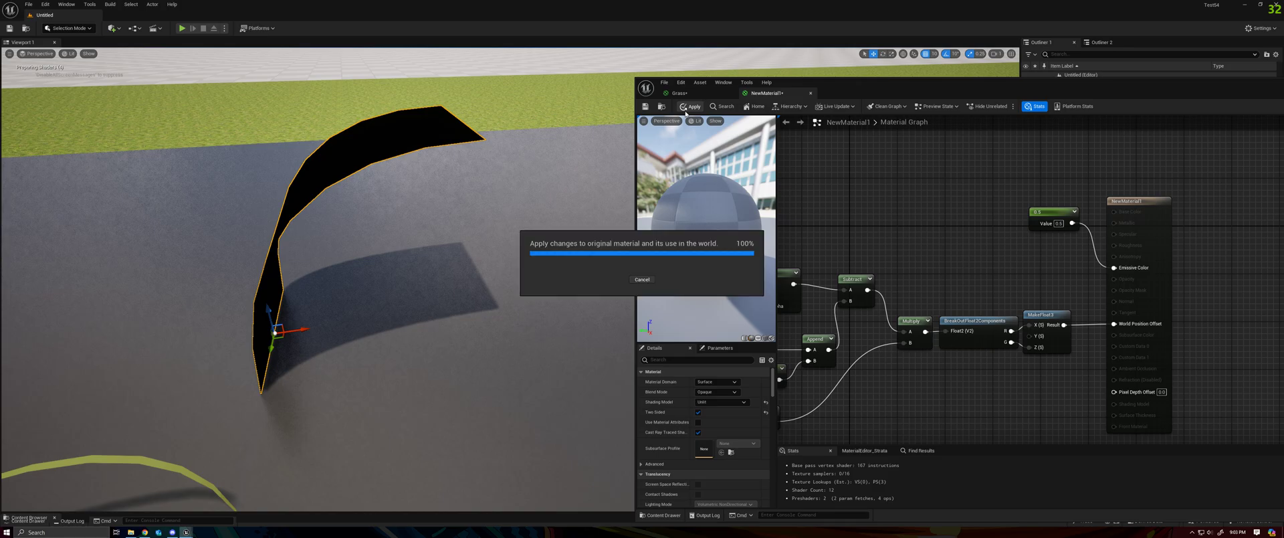
Examine the bent plane in the level from several angles to judge its curvature and width
{"action": "key", "text": "a"}
{"action": "right_click_drag", "start_coordinate": [468, 267], "coordinate": [575, 234]}
{"action": "mouse_move", "coordinate": [483, 212]}
{"action": "left_mouse_down", "text": "alt"}
{"action": "mouse_move", "coordinate": [461, 287]}
{"action": "mouse_move", "coordinate": [428, 234]}
{"action": "mouse_move", "coordinate": [483, 212]}
{"action": "left_mouse_up", "text": "alt"}
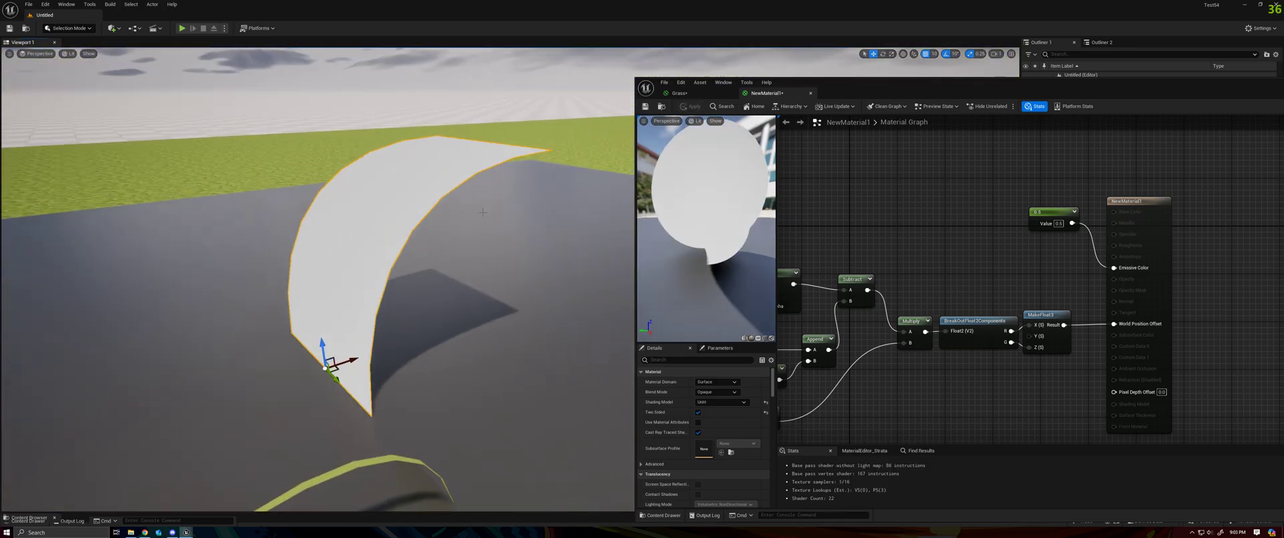
{"action": "right_click_drag", "start_coordinate": [837, 266], "coordinate": [1179, 215]}
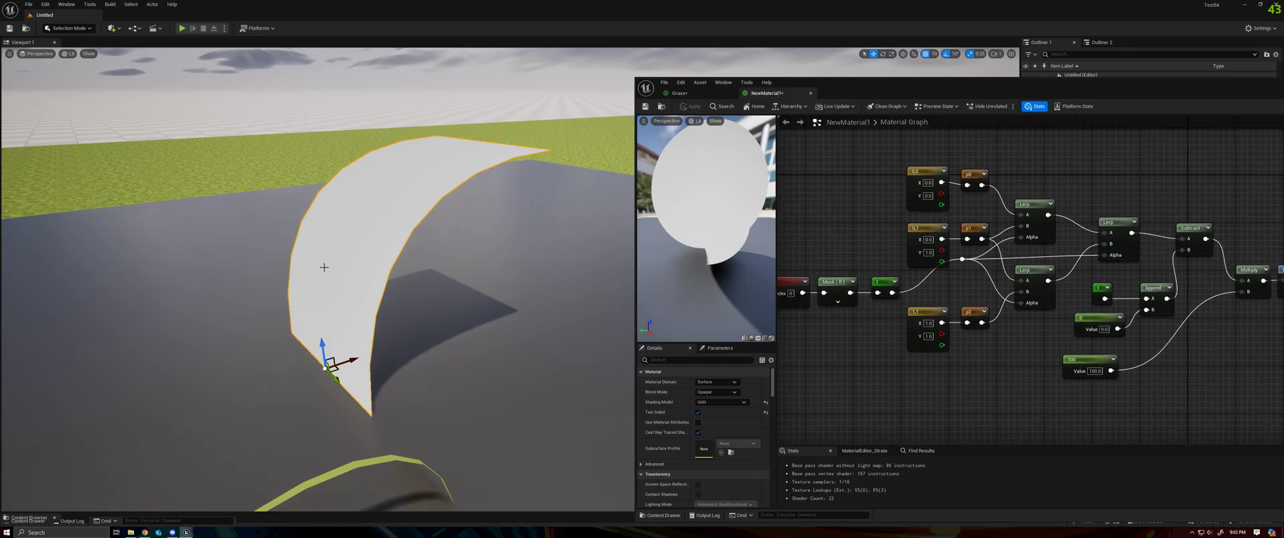
{"action": "mouse_move", "coordinate": [497, 299]}
{"action": "left_mouse_down", "text": "alt"}
{"action": "mouse_move", "coordinate": [518, 284]}
{"action": "mouse_move", "coordinate": [568, 321]}
{"action": "mouse_move", "coordinate": [478, 288]}
{"action": "mouse_move", "coordinate": [528, 305]}
{"action": "mouse_move", "coordinate": [498, 299]}
{"action": "left_mouse_up", "text": "alt"}
{"action": "scroll", "coordinate": [940, 313], "scroll_direction": "down", "scroll_amount": 1}
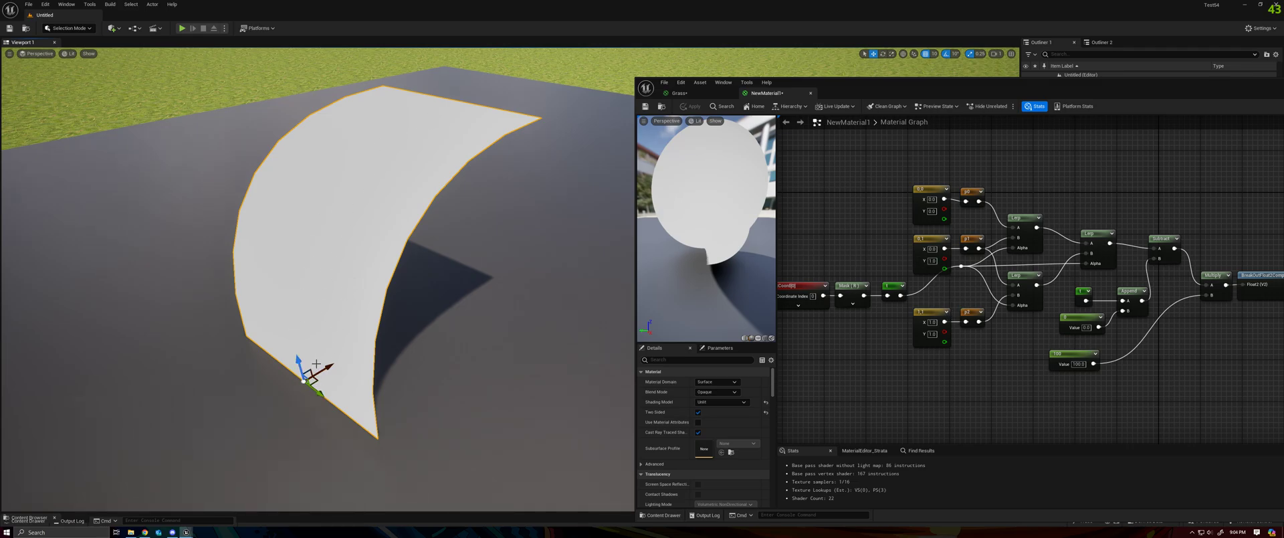
{"action": "right_click_drag", "start_coordinate": [317, 364], "coordinate": [331, 319]}
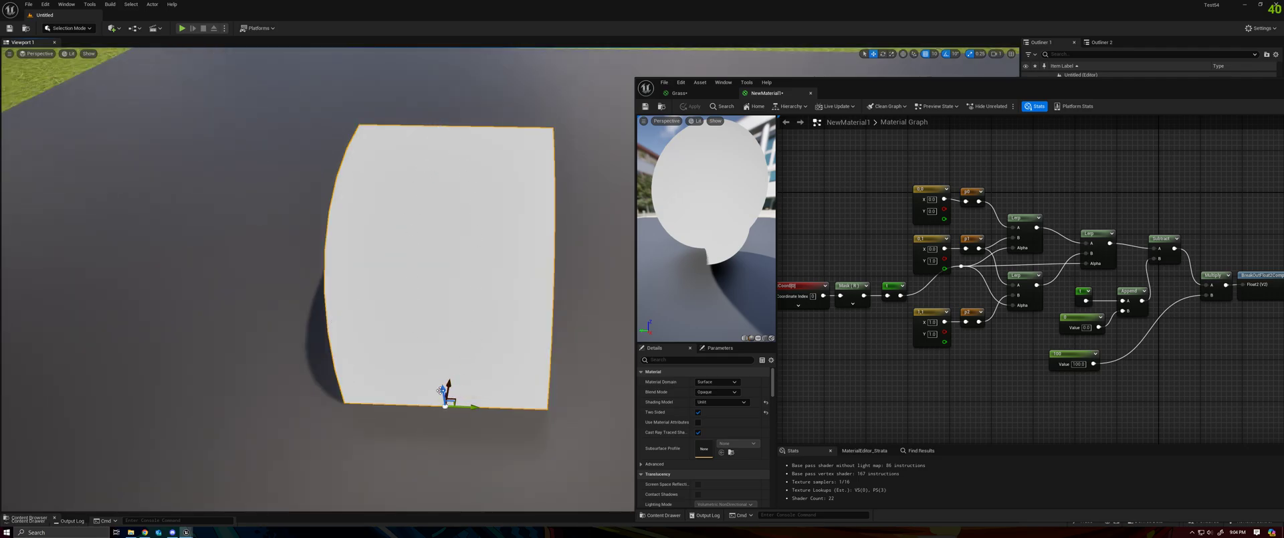
{"action": "right_click_drag", "start_coordinate": [331, 320], "coordinate": [528, 245]}
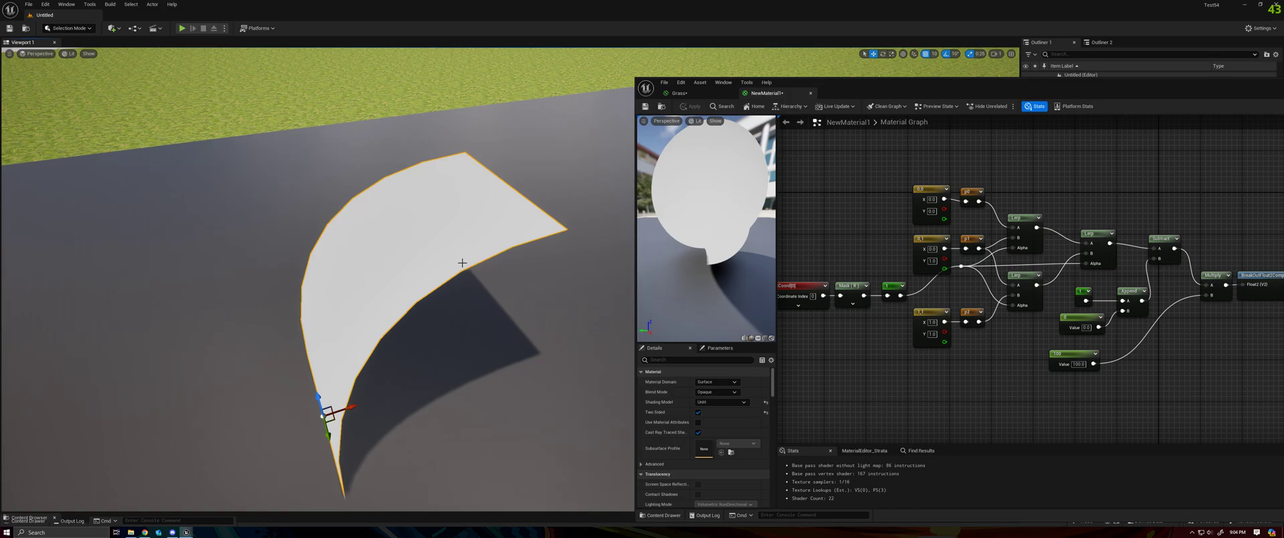
{"action": "right_click_drag", "start_coordinate": [462, 263], "coordinate": [494, 277]}
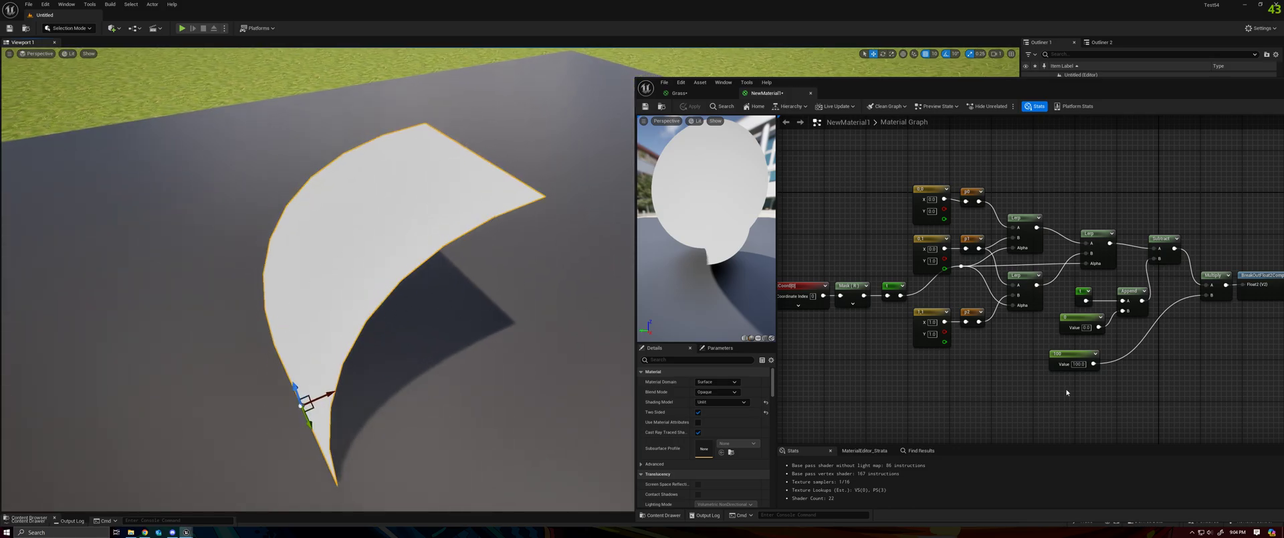
Move the material output node farther away from the MakeFloat3 node
{"action": "right_click_drag", "start_coordinate": [1070, 393], "coordinate": [883, 367]}
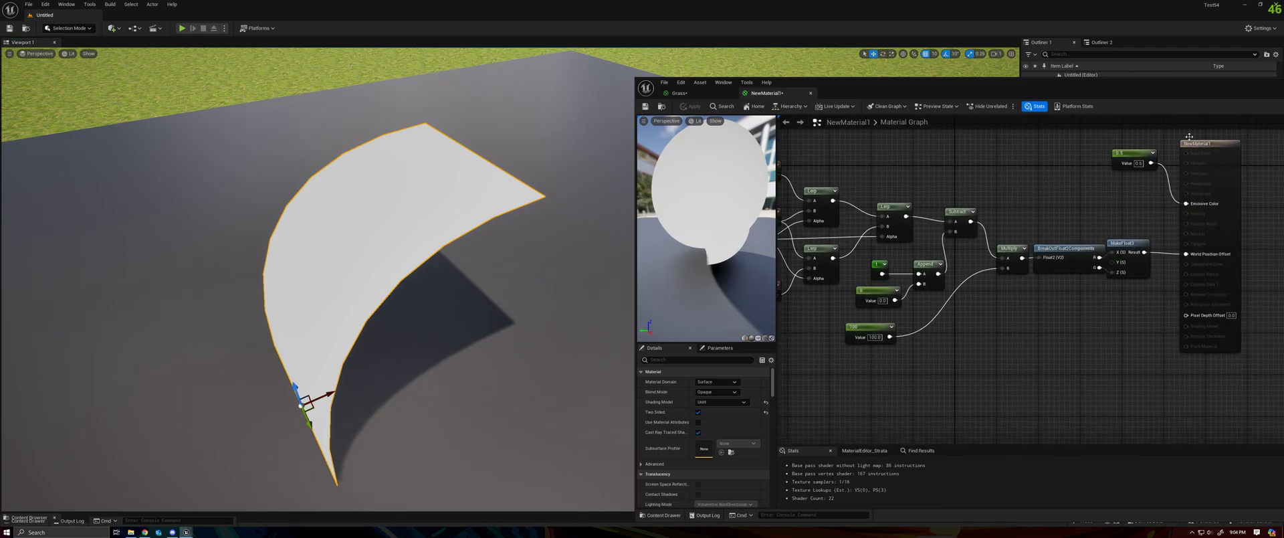
{"action": "left_click_drag", "start_coordinate": [1201, 144], "coordinate": [1238, 139]}
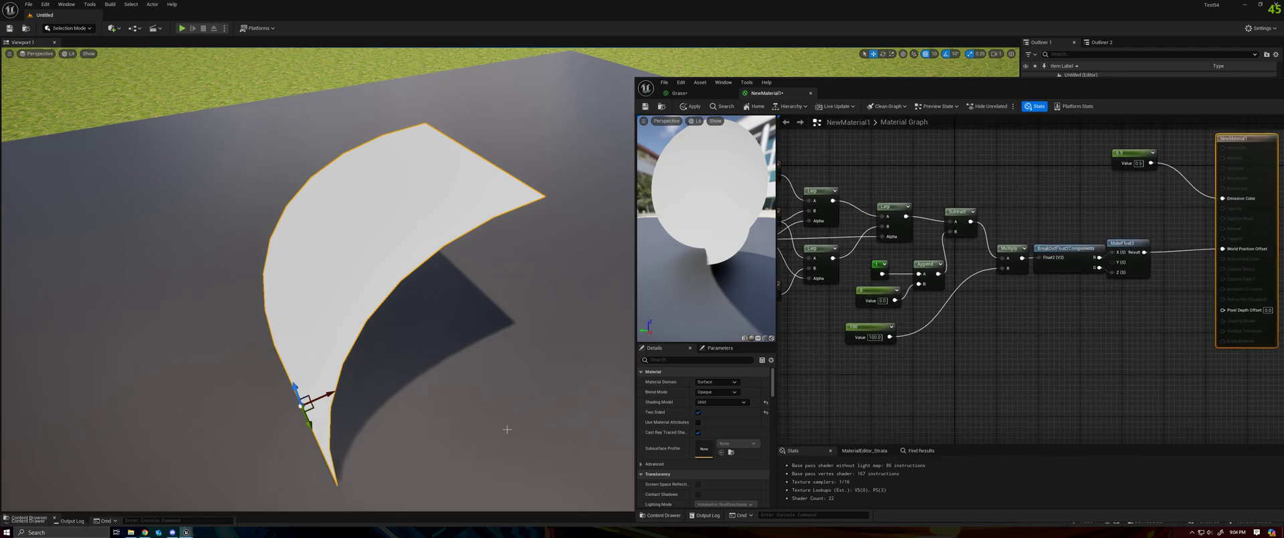
{"action": "right_click_drag", "start_coordinate": [1120, 265], "coordinate": [1083, 258]}
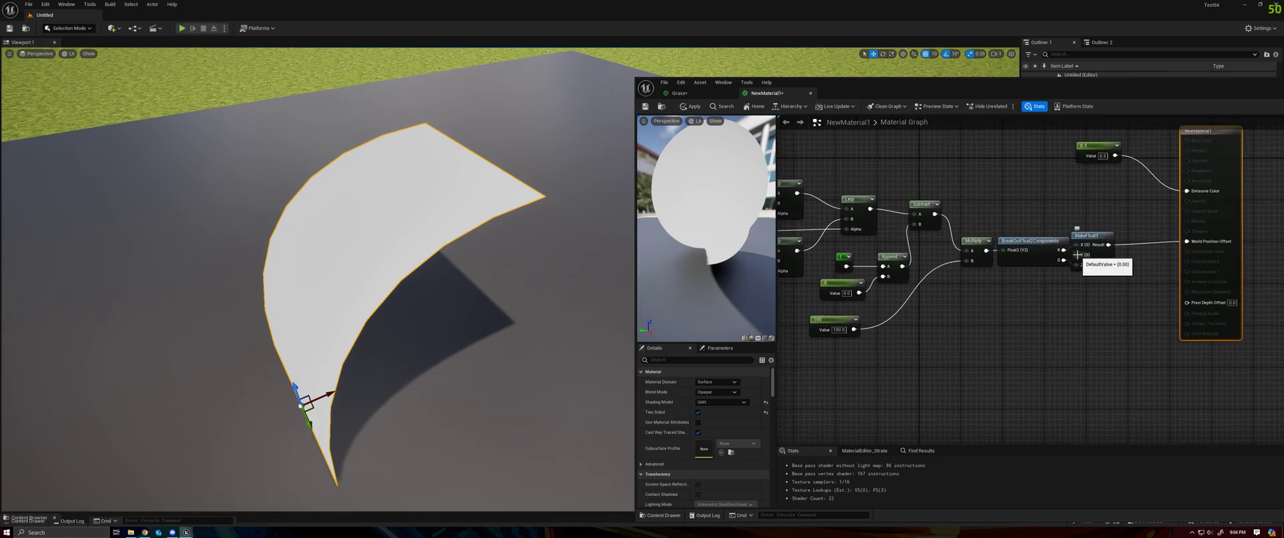
Duplicate the component mask below the graph, feed the copy from the texture coordinate node and mask only the G channel
{"action": "right_click_drag", "start_coordinate": [1076, 255], "coordinate": [877, 288]}
{"action": "left_click", "coordinate": [827, 185]}
{"action": "key", "text": "ctrl+c"}
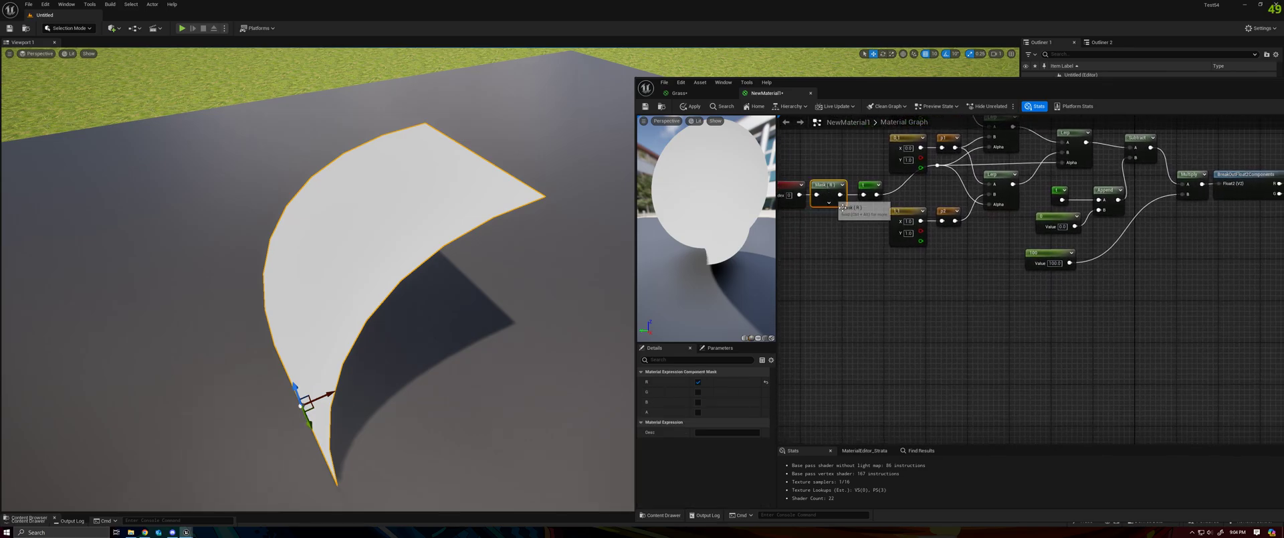
{"action": "key", "text": "ctrl+v"}
{"action": "left_click_drag", "start_coordinate": [799, 195], "coordinate": [840, 194]}
{"action": "left_click", "coordinate": [942, 336]}
{"action": "left_click", "coordinate": [700, 391]}
{"action": "left_click", "coordinate": [700, 382]}
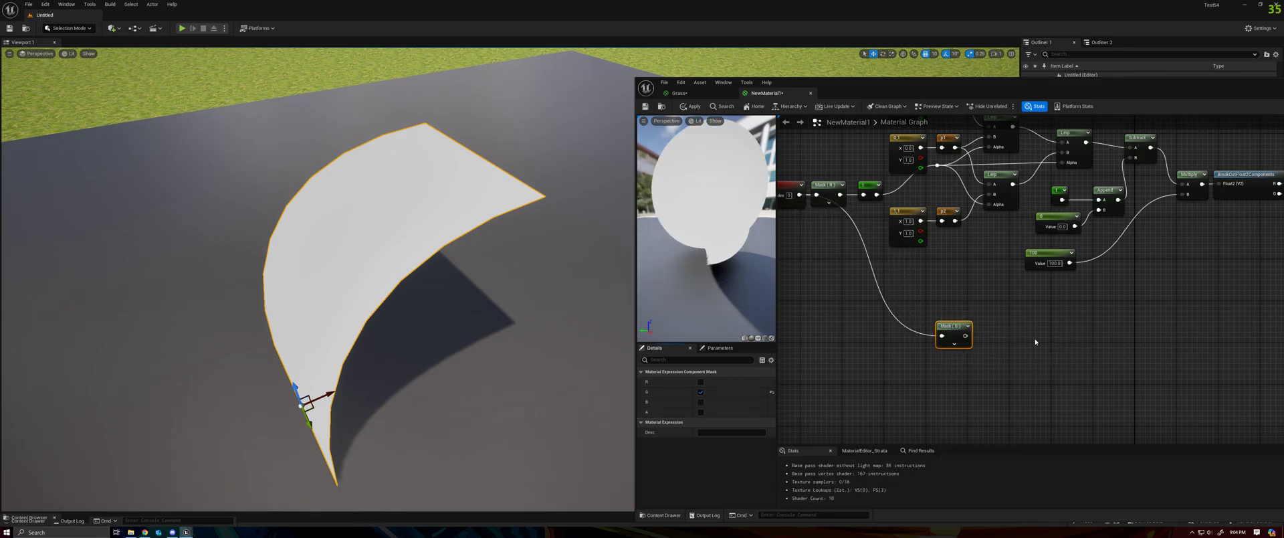
Connect the G mask's output to Emissive Color in place of the constant and apply the material
{"action": "scroll", "coordinate": [926, 380], "scroll_direction": "down", "scroll_amount": 1}
{"action": "right_click_drag", "start_coordinate": [1021, 347], "coordinate": [964, 355]}
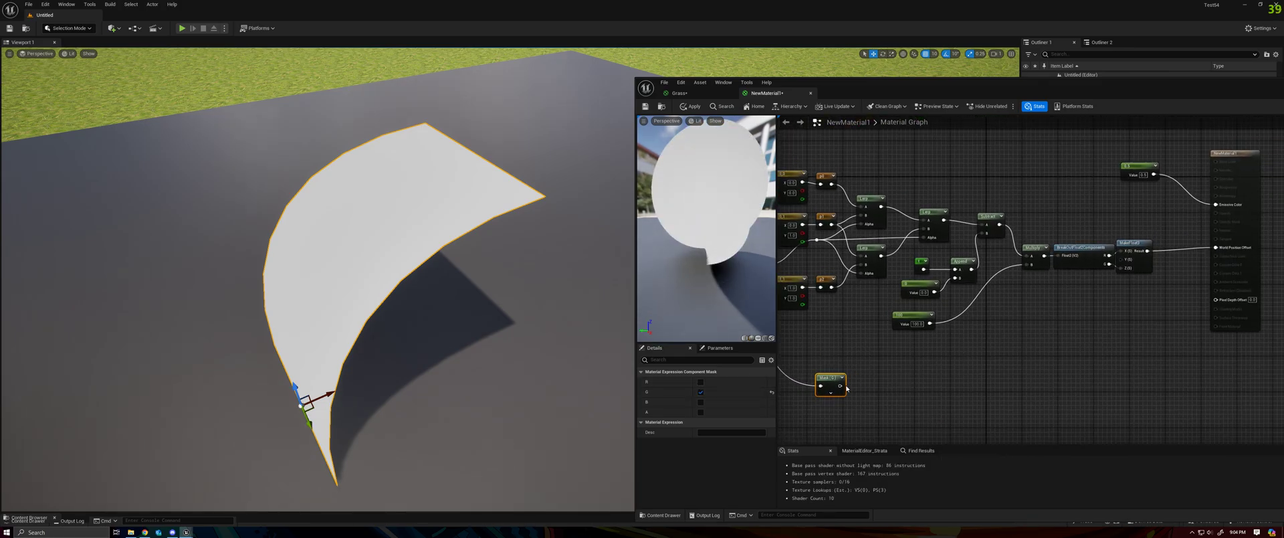
{"action": "left_click_drag", "start_coordinate": [839, 385], "coordinate": [1216, 204]}
{"action": "left_click", "coordinate": [693, 107]}
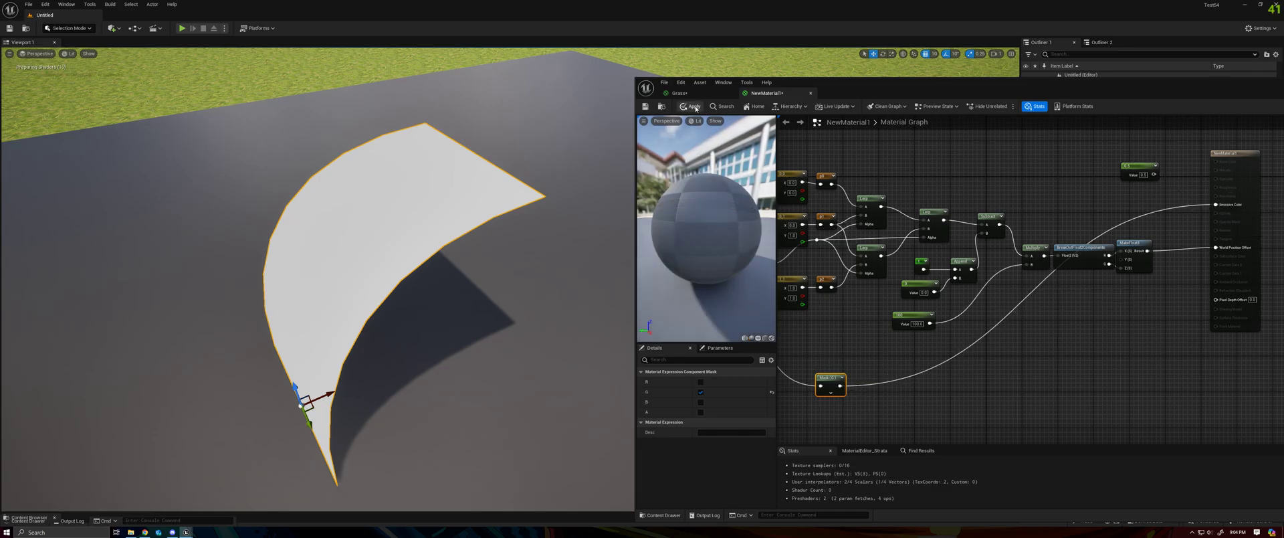
Add a reroute point to the Emissive Color wire and line it up with the G mask beneath the graph
{"action": "double_click", "coordinate": [996, 326]}
{"action": "left_click_drag", "start_coordinate": [996, 326], "coordinate": [1043, 395]}
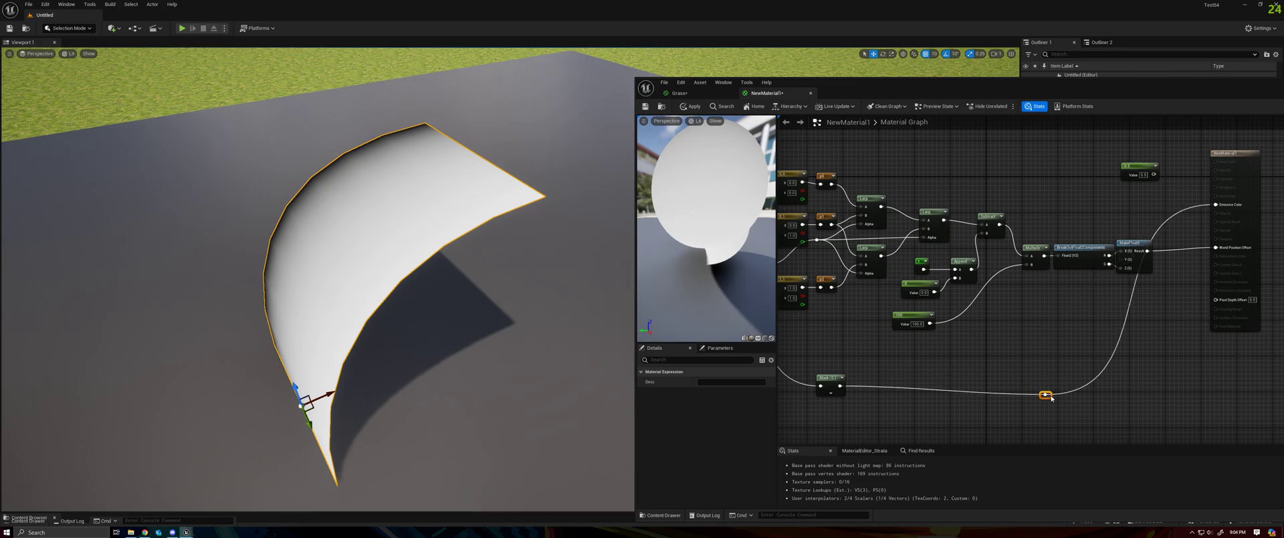
{"action": "right_click_drag", "start_coordinate": [1043, 395], "coordinate": [1181, 348]}
{"action": "right_click_drag", "start_coordinate": [357, 272], "coordinate": [356, 272]}
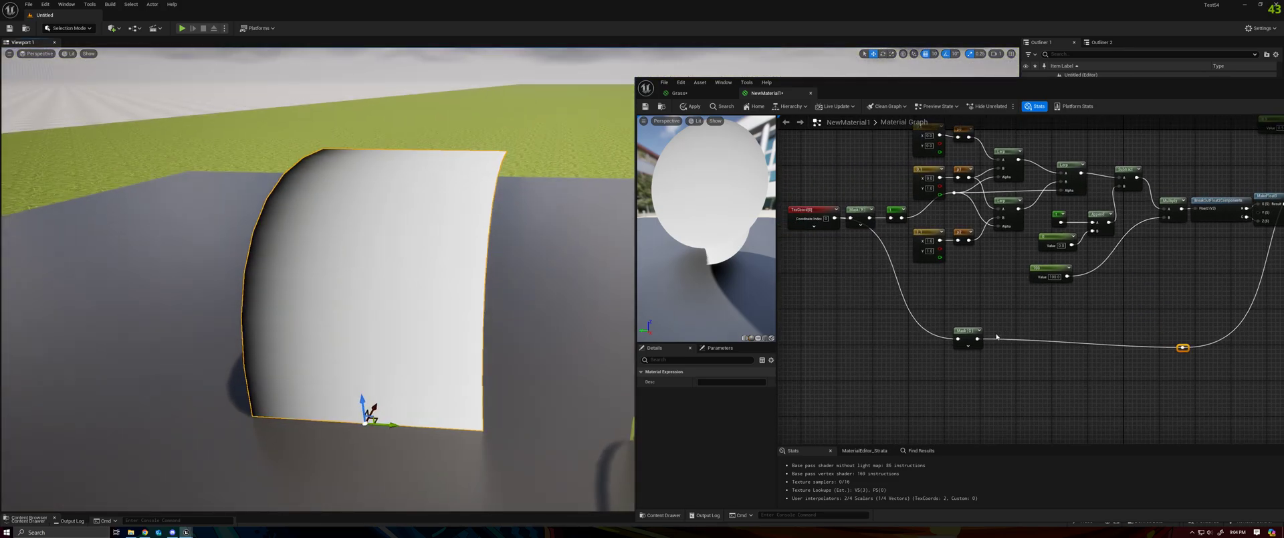
{"action": "left_click_drag", "start_coordinate": [968, 331], "coordinate": [949, 335]}
{"action": "left_click", "coordinate": [1183, 348]}
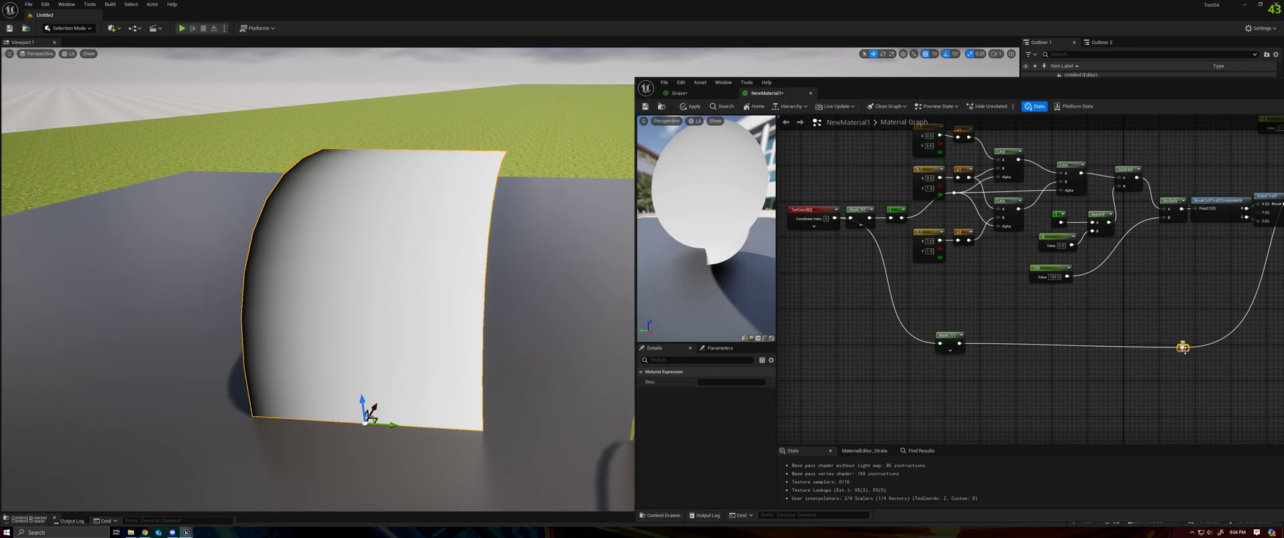
{"action": "left_click_drag", "start_coordinate": [1182, 348], "coordinate": [1188, 346]}
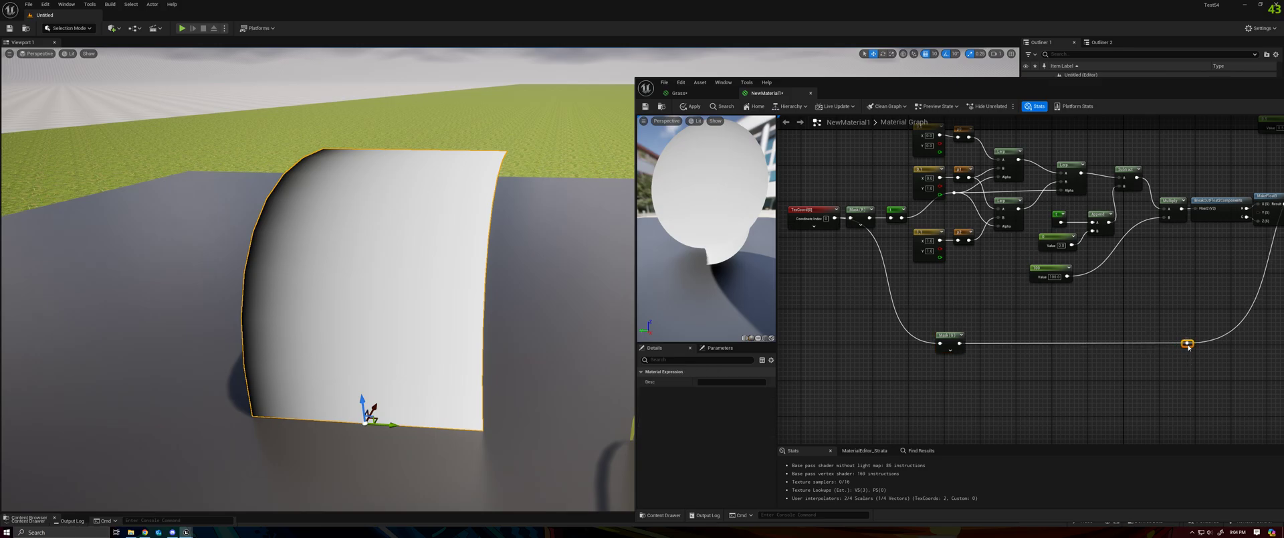
Insert a Subtract node with a B value of 0.5 between the G mask and the reroute point and apply the material
{"action": "right_click", "coordinate": [1012, 322]}
{"action": "type", "text": "subtr"}
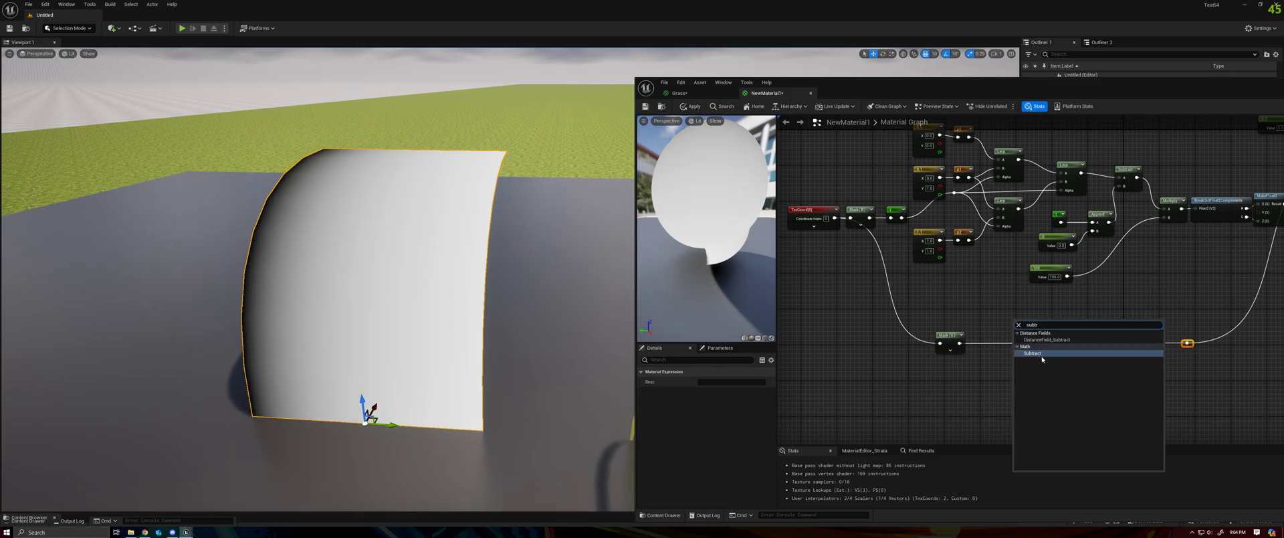
{"action": "left_click", "coordinate": [1042, 358]}
{"action": "left_click_drag", "start_coordinate": [958, 343], "coordinate": [1187, 343]}
{"action": "left_click", "coordinate": [1107, 329]}
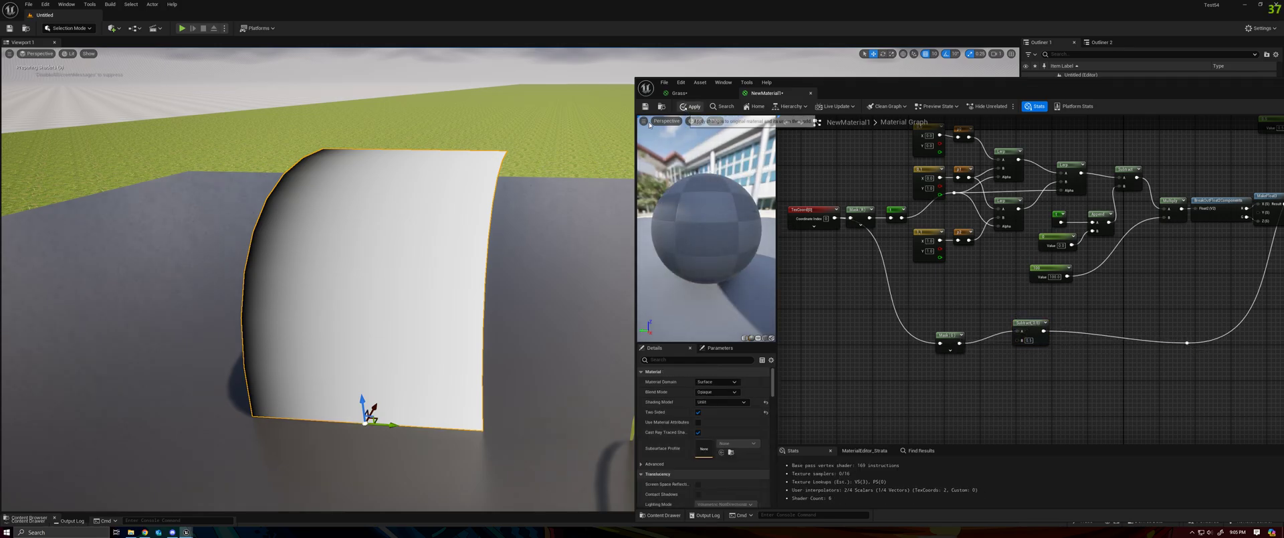
{"action": "left_click", "coordinate": [691, 106]}
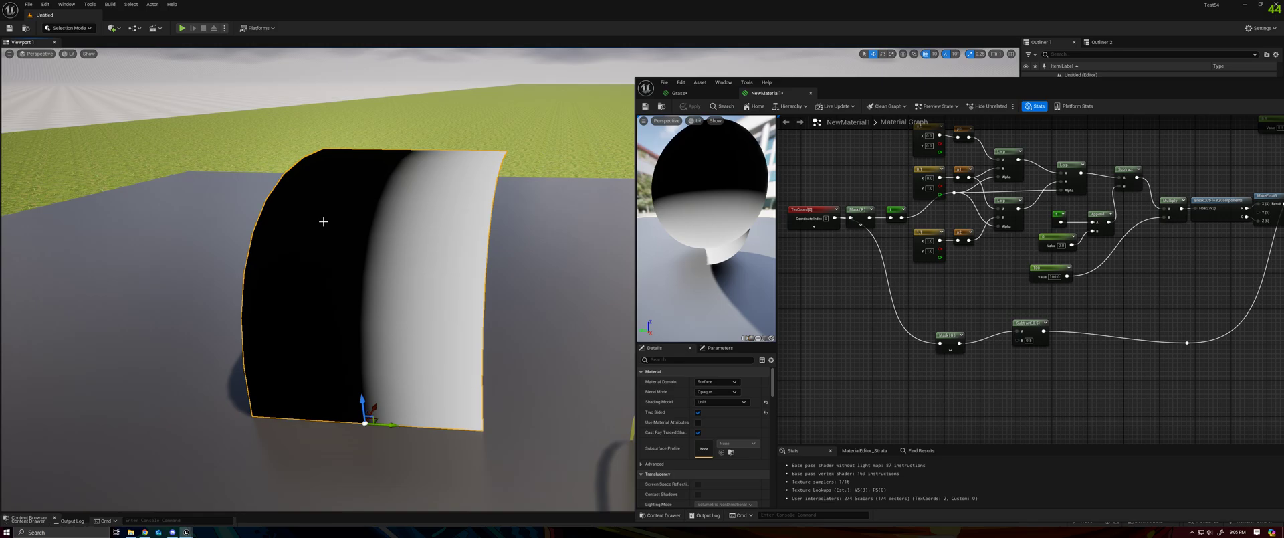
Add a Multiply node, feed its A input from the offset G mask and connect its output to MakeFloat3's Y input
{"action": "right_click_drag", "start_coordinate": [1161, 332], "coordinate": [1121, 332]}
{"action": "left_click_drag", "start_coordinate": [986, 331], "coordinate": [972, 343]}
{"action": "right_click_drag", "start_coordinate": [1178, 292], "coordinate": [1060, 307]}
{"action": "left_click", "coordinate": [1074, 305]}
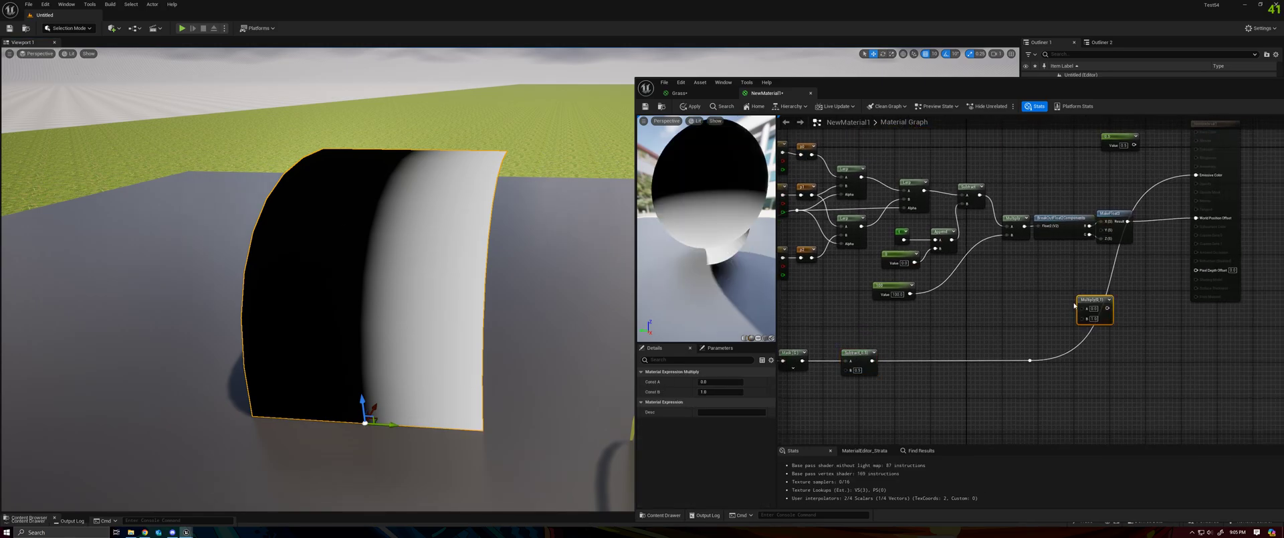
{"action": "left_click_drag", "start_coordinate": [1033, 360], "coordinate": [1103, 238]}
Add a scalar parameter, connect it to the new Multiply node's B input and apply the material
{"action": "left_click", "coordinate": [997, 324]}
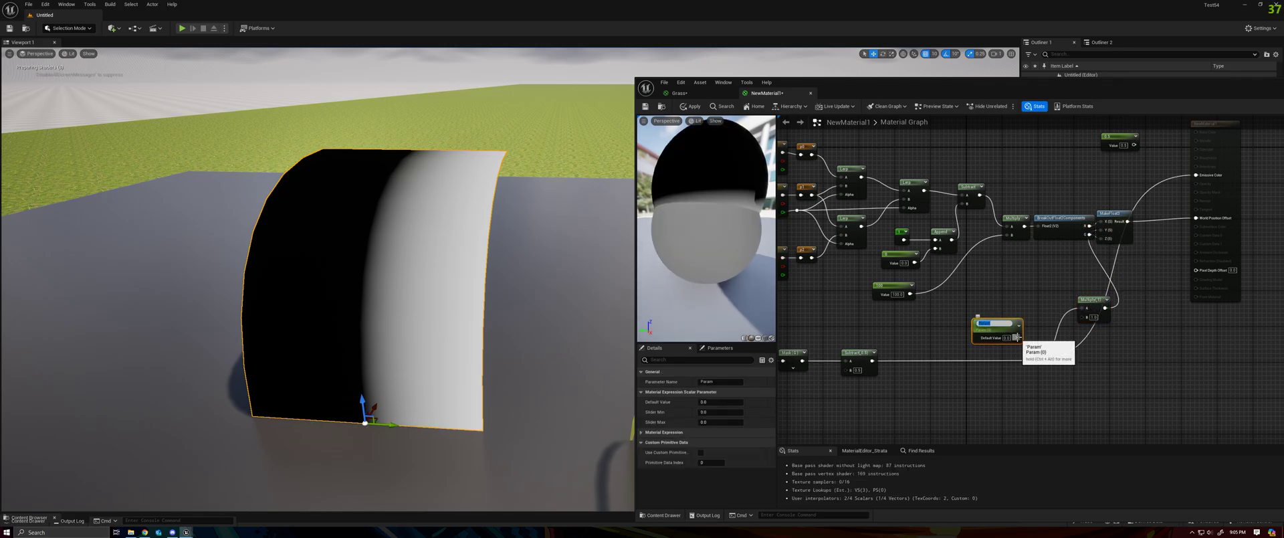
{"action": "left_click_drag", "start_coordinate": [1016, 336], "coordinate": [1085, 317]}
{"action": "left_click", "coordinate": [689, 106]}
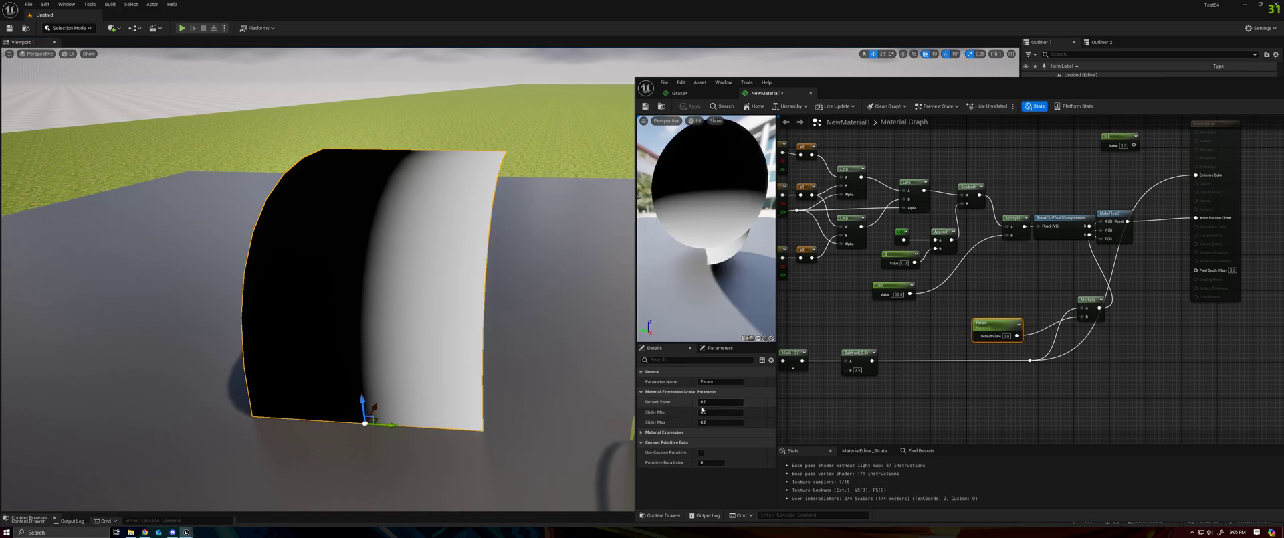
Set the scalar parameter's default value to -50
{"action": "mouse_move", "coordinate": [726, 402]}
{"action": "left_mouse_down"}
{"action": "mouse_move", "coordinate": [675, 402]}
{"action": "mouse_move", "coordinate": [730, 402]}
{"action": "left_mouse_up"}
{"action": "left_click", "coordinate": [730, 401]}
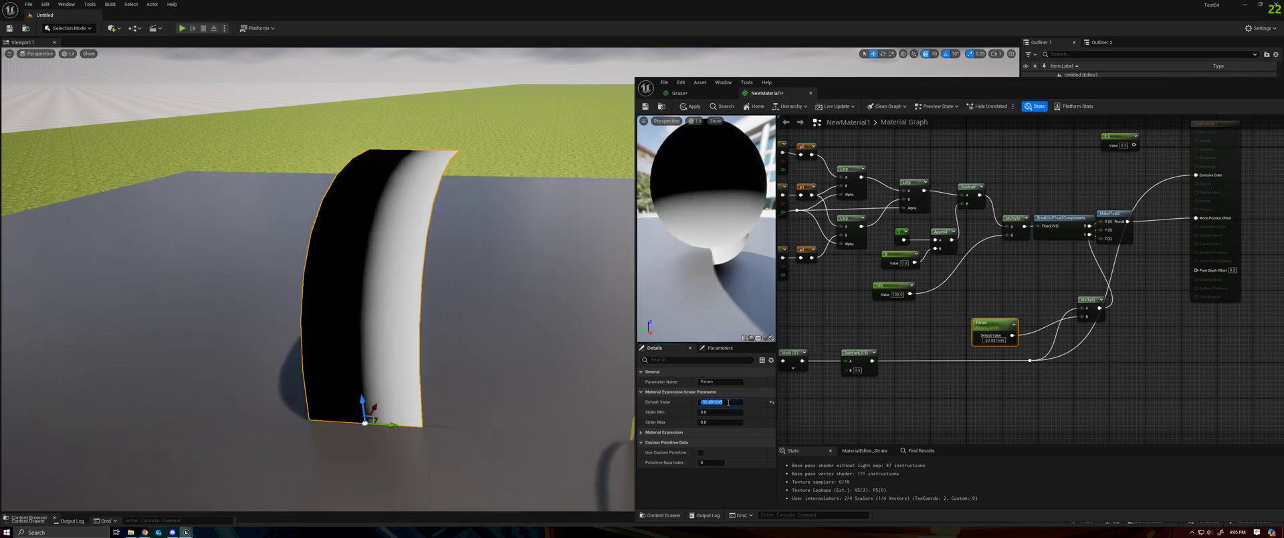
{"action": "type", "text": "-50"}
{"action": "key", "text": "Return"}
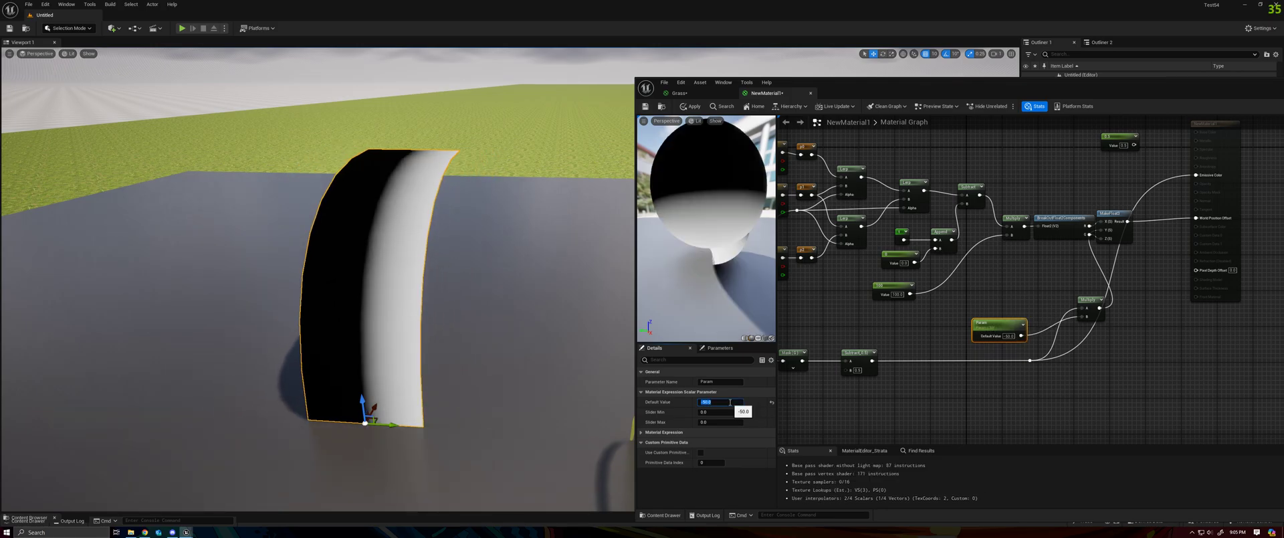
Rearrange the width Multiply node and move its scalar parameter below the reroute wire
{"action": "left_click", "coordinate": [1007, 310]}
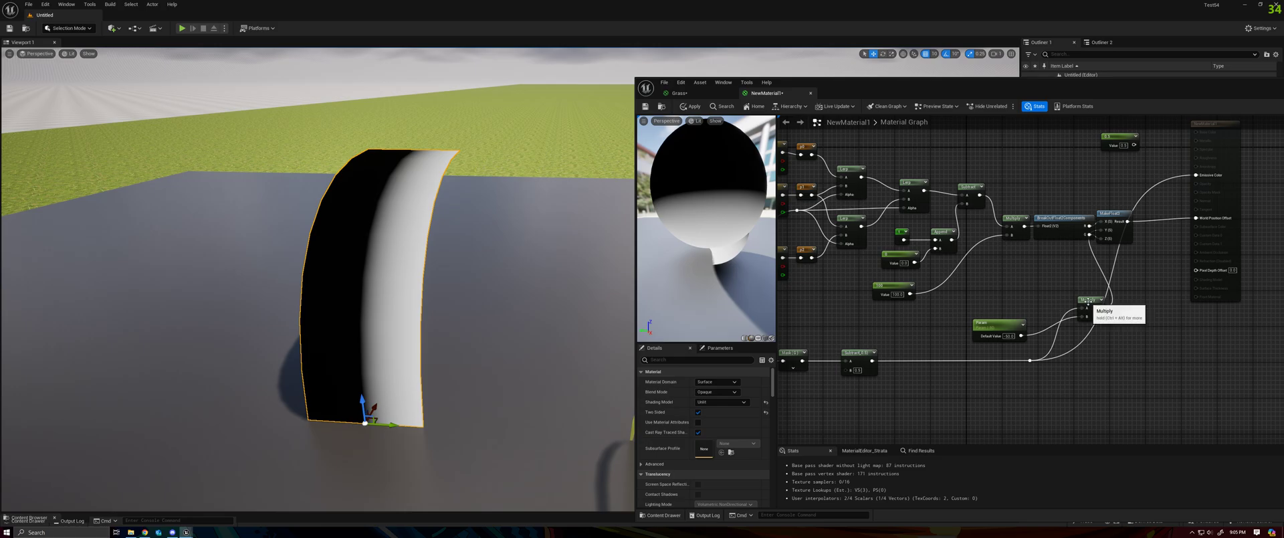
{"action": "left_click_drag", "start_coordinate": [1086, 303], "coordinate": [1077, 318]}
{"action": "left_click_drag", "start_coordinate": [997, 338], "coordinate": [972, 390]}
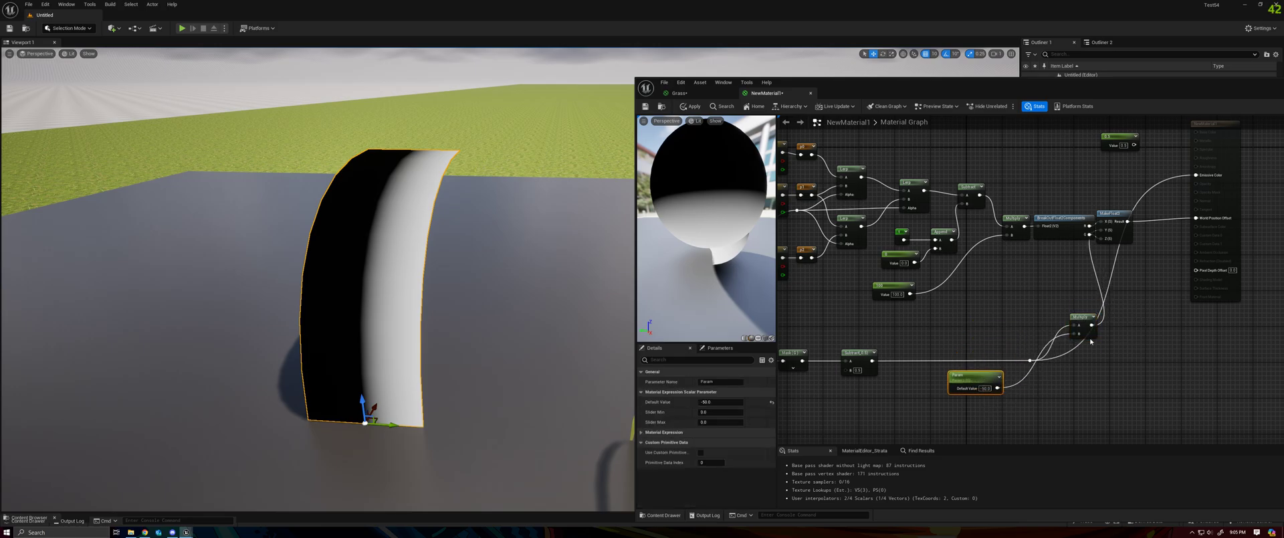
Move the width Multiply node beside its scalar parameter and rename the parameter Width
{"action": "left_click_drag", "start_coordinate": [1084, 324], "coordinate": [1069, 374]}
{"action": "left_click", "coordinate": [957, 377]}
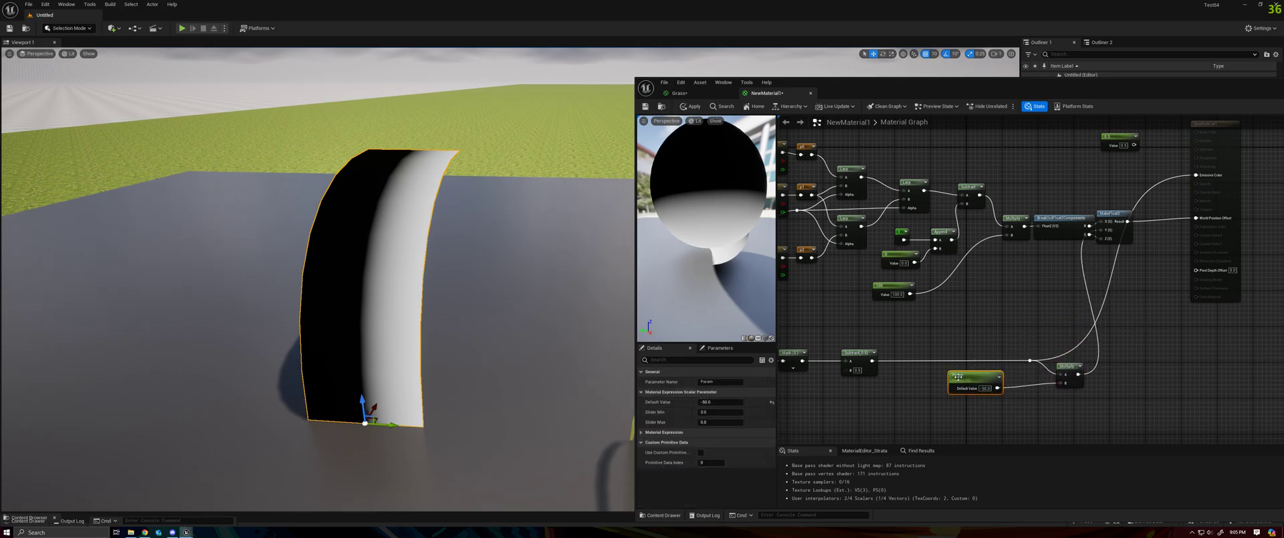
{"action": "left_click", "coordinate": [709, 381]}
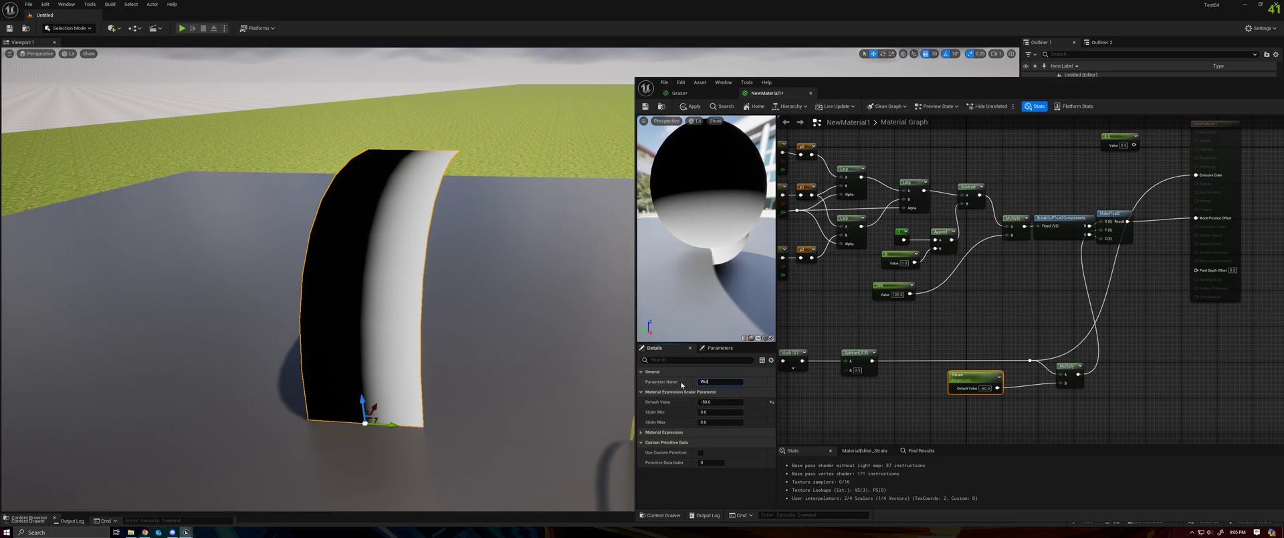
{"action": "left_click", "coordinate": [876, 331]}
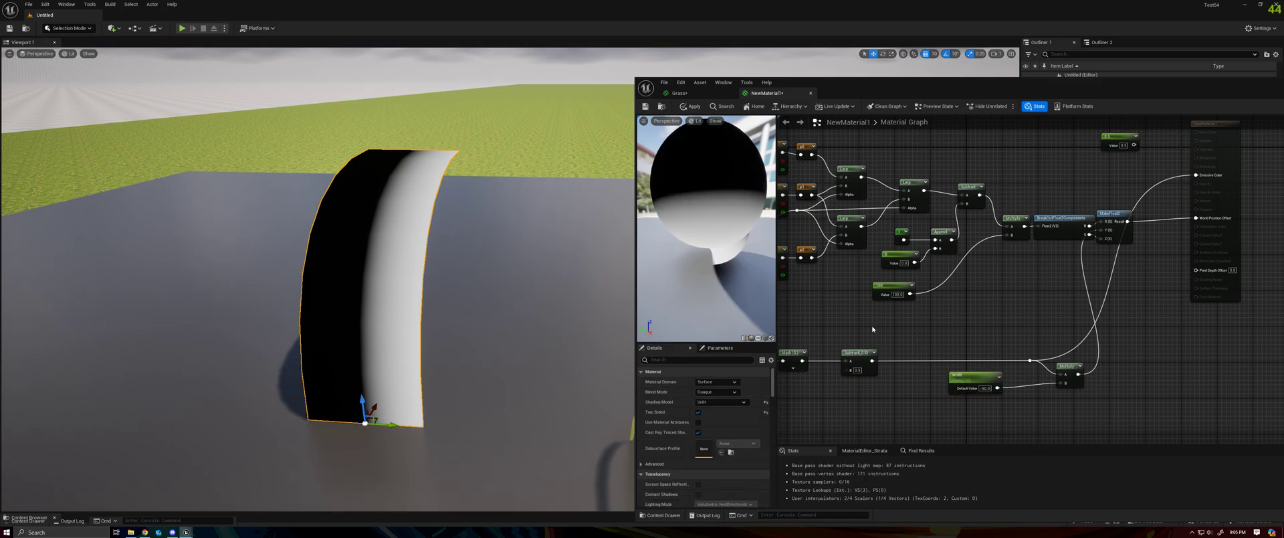
Add a Multiply node with the offset scalar's value in A and the G mask in B, and place it beside them
{"action": "mouse_move", "coordinate": [871, 328]}
{"action": "right_mouse_down"}
{"action": "mouse_move", "coordinate": [1057, 314]}
{"action": "mouse_move", "coordinate": [880, 321]}
{"action": "right_mouse_up"}
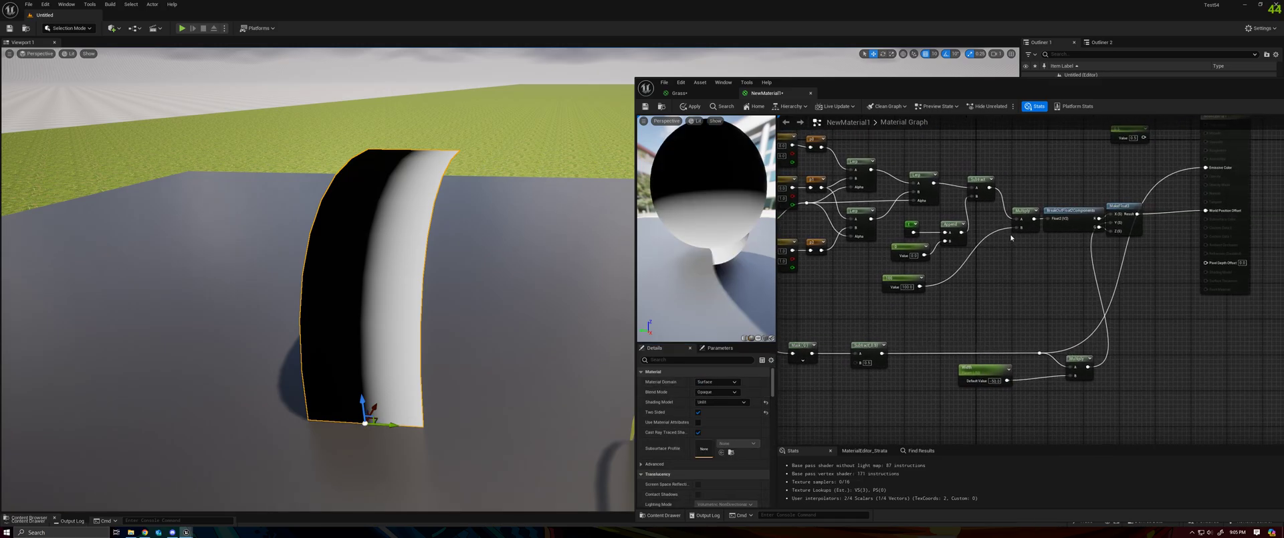
{"action": "right_click_drag", "start_coordinate": [1033, 316], "coordinate": [988, 242]}
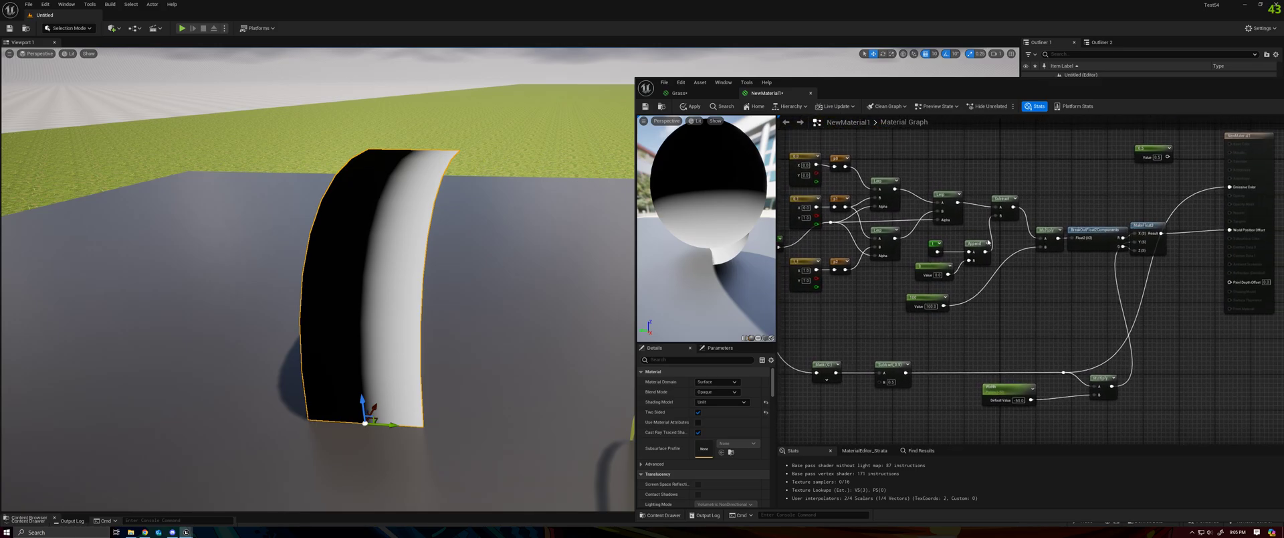
{"action": "left_click", "coordinate": [1008, 298]}
{"action": "left_click_drag", "start_coordinate": [836, 369], "coordinate": [1016, 317]}
{"action": "left_click_drag", "start_coordinate": [942, 306], "coordinate": [985, 314]}
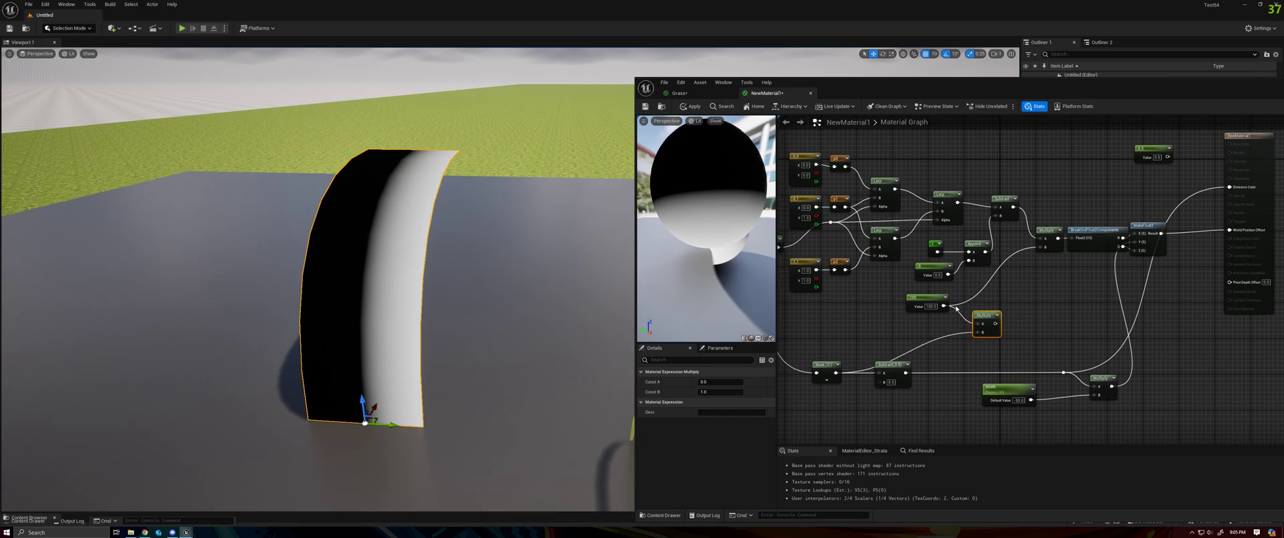
{"action": "right_click_drag", "start_coordinate": [1021, 312], "coordinate": [976, 323]}
{"action": "left_click_drag", "start_coordinate": [939, 325], "coordinate": [971, 317]}
Add a Subtract node with A set to 0, feed B from the new Multiply, connect it to MakeFloat3's Y and apply
{"action": "right_click", "coordinate": [995, 303]}
{"action": "type", "text": "subtr"}
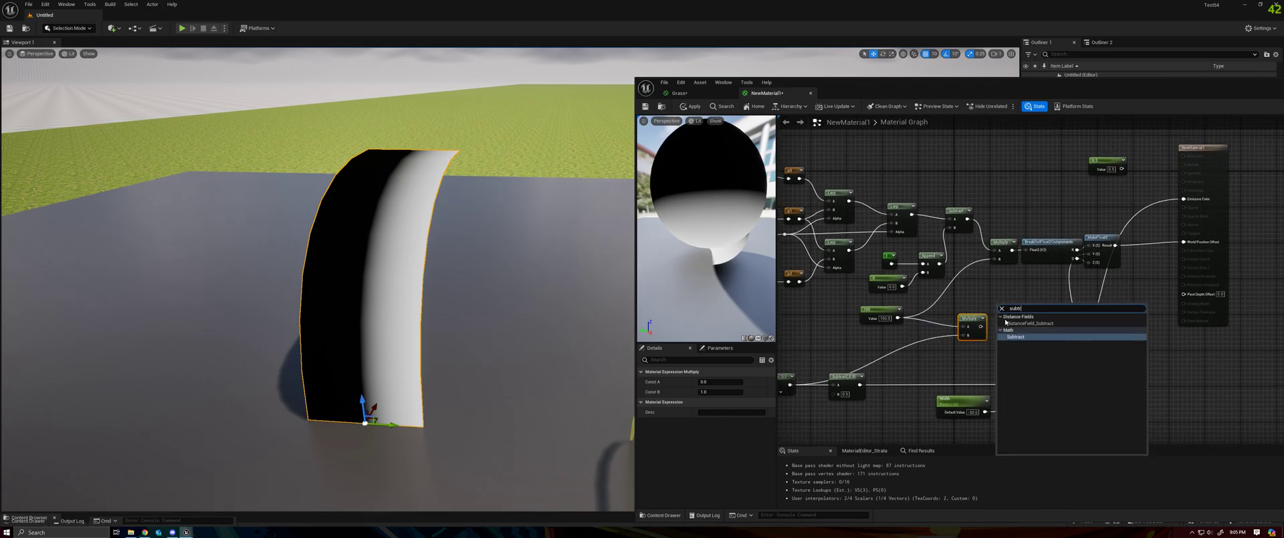
{"action": "left_click", "coordinate": [1016, 336]}
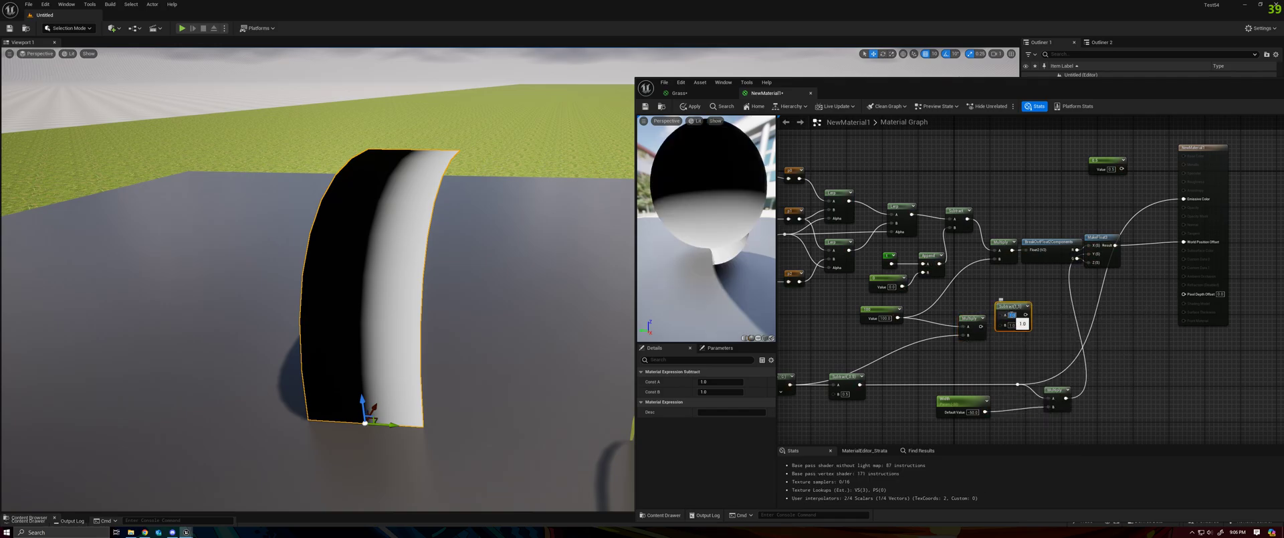
{"action": "type", "text": "0"}
{"action": "key", "text": "Return"}
{"action": "left_click_drag", "start_coordinate": [981, 327], "coordinate": [1088, 254]}
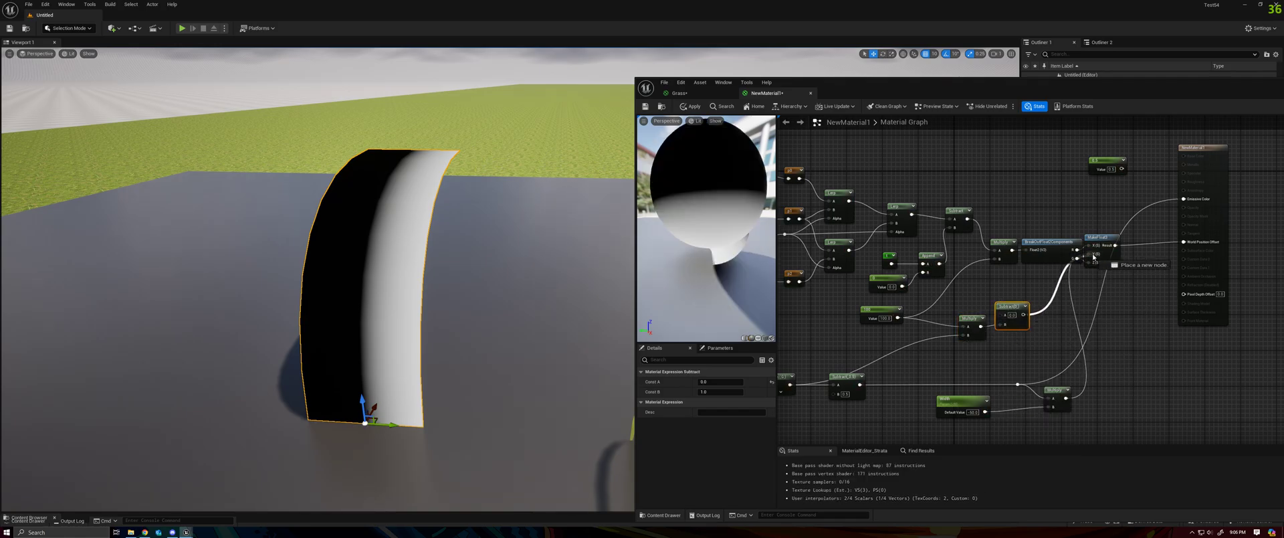
{"action": "left_click", "coordinate": [1043, 294]}
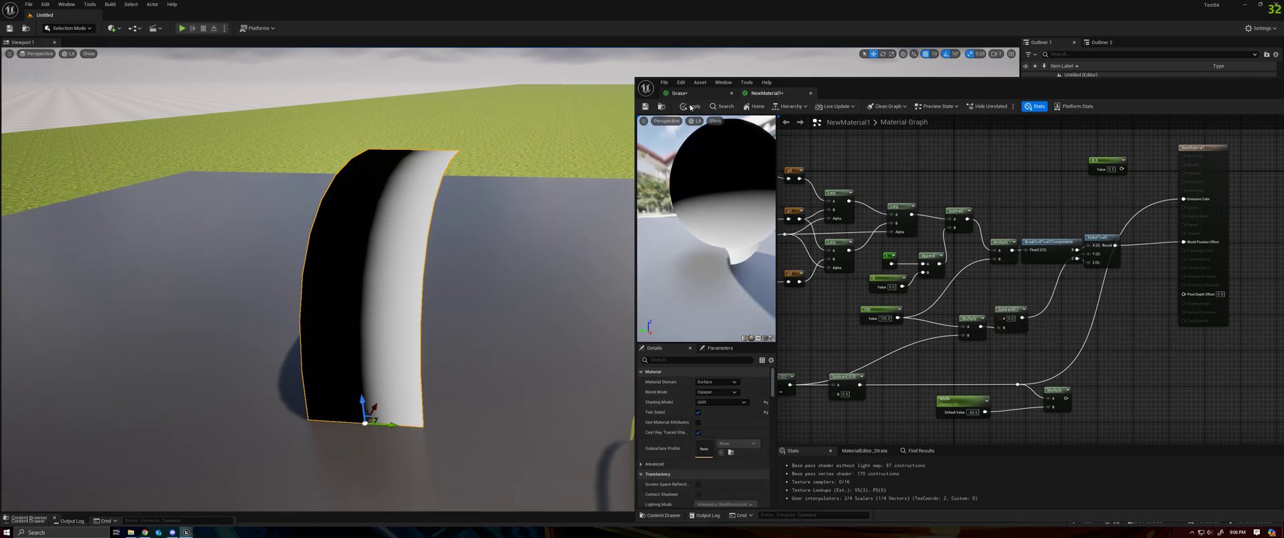
{"action": "left_click", "coordinate": [690, 106]}
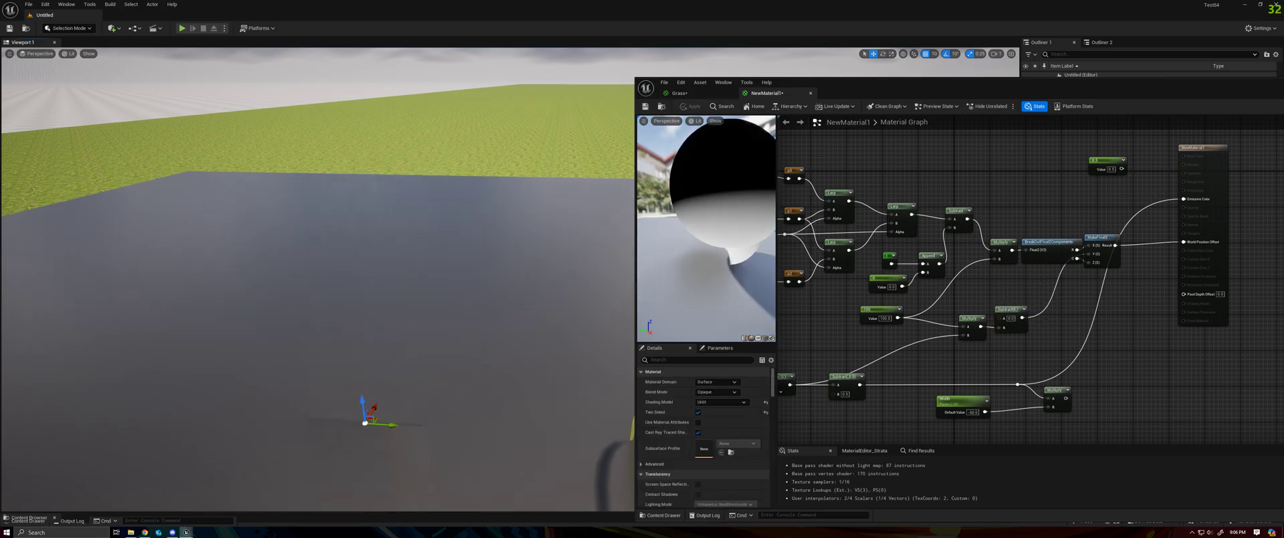
Add an Add node summing the Subtract and width Multiply outputs, connect it to MakeFloat3's Y input and apply the material
{"action": "left_click", "coordinate": [1060, 311]}
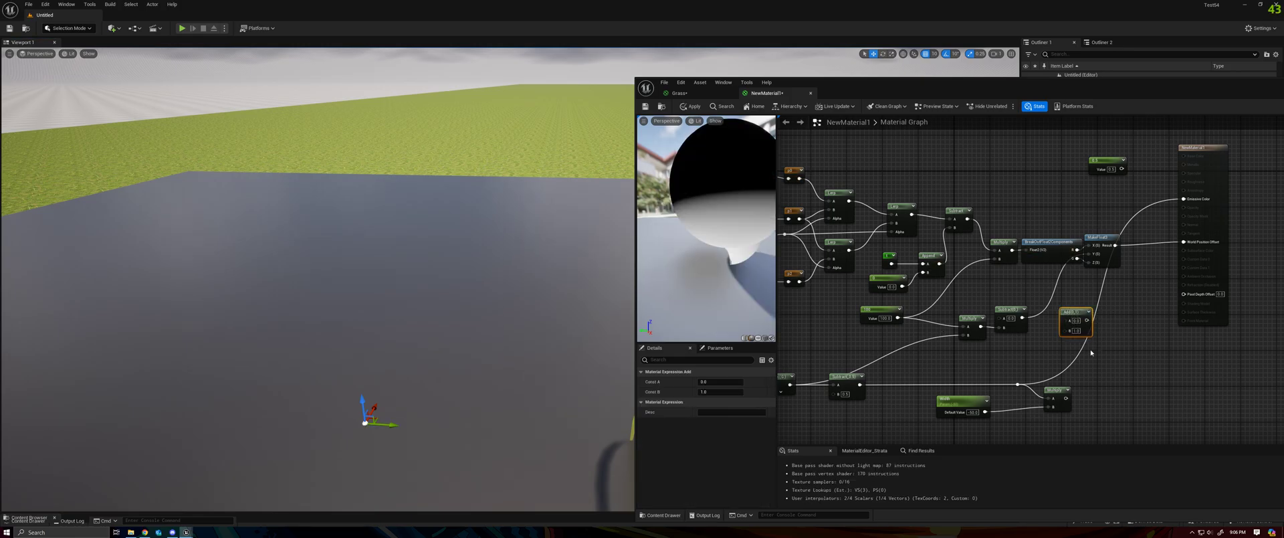
{"action": "left_click_drag", "start_coordinate": [1066, 396], "coordinate": [1089, 254]}
{"action": "left_click_drag", "start_coordinate": [1065, 315], "coordinate": [1059, 308]}
{"action": "left_click", "coordinate": [876, 223]}
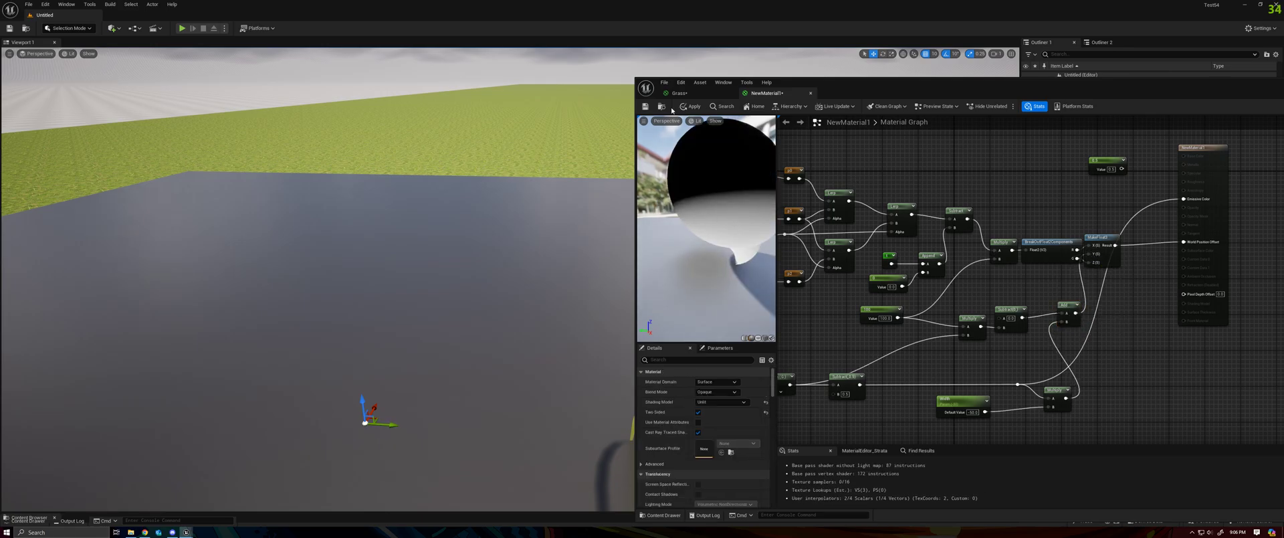
{"action": "left_click", "coordinate": [1068, 314]}
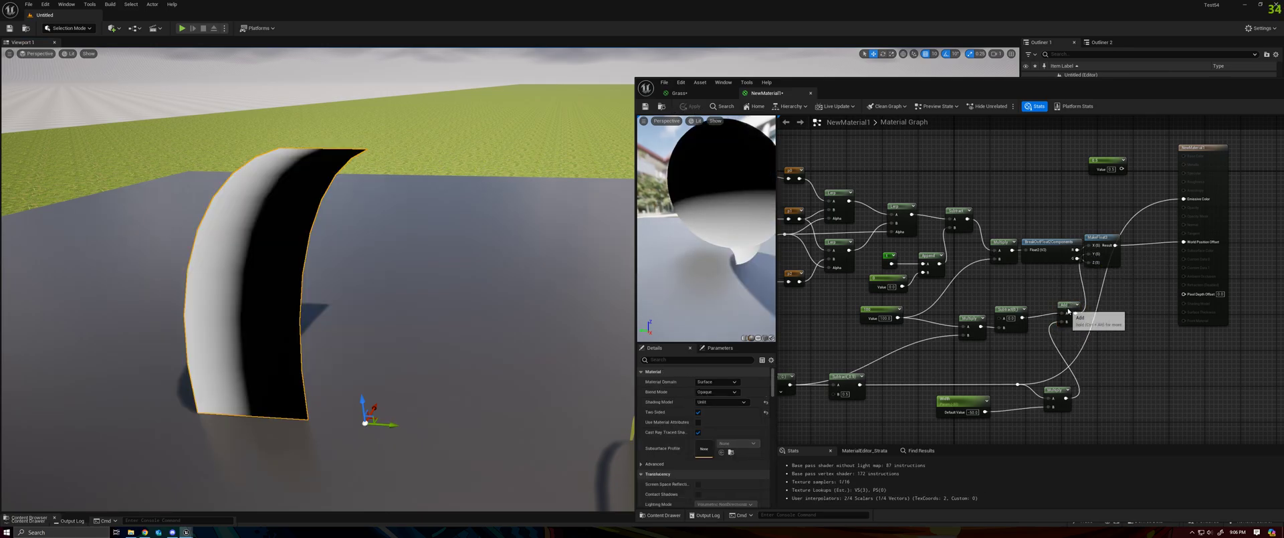
Test default values of 50 and 0 on the Width parameter
{"action": "right_click_drag", "start_coordinate": [989, 391], "coordinate": [1069, 341]}
{"action": "left_click", "coordinate": [1053, 351]}
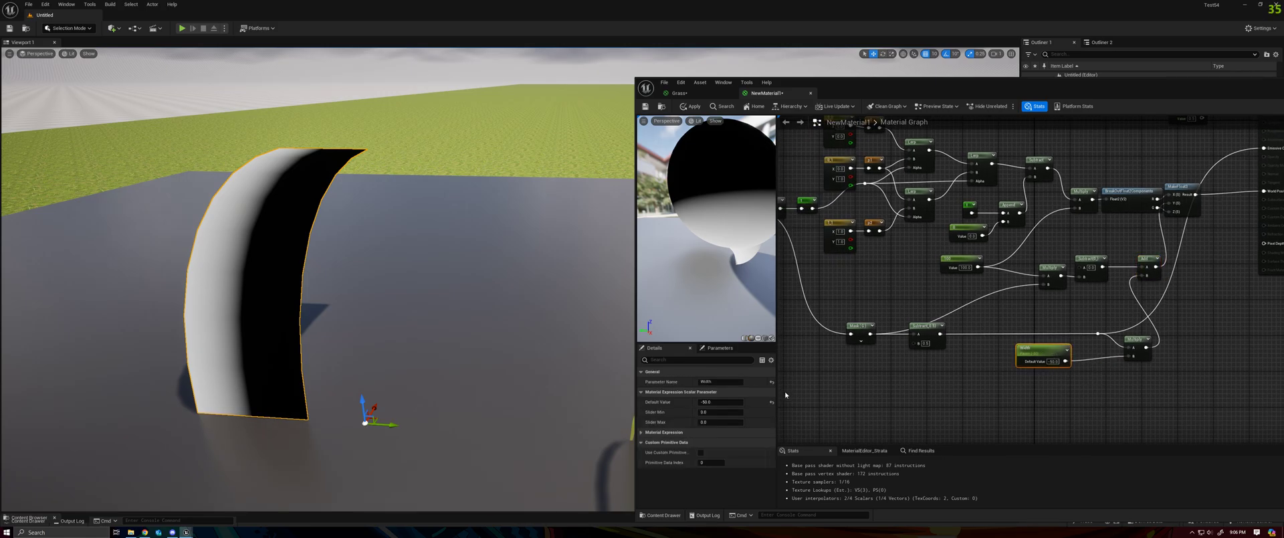
{"action": "left_click_drag", "start_coordinate": [764, 404], "coordinate": [832, 403]}
{"action": "type", "text": "5"}
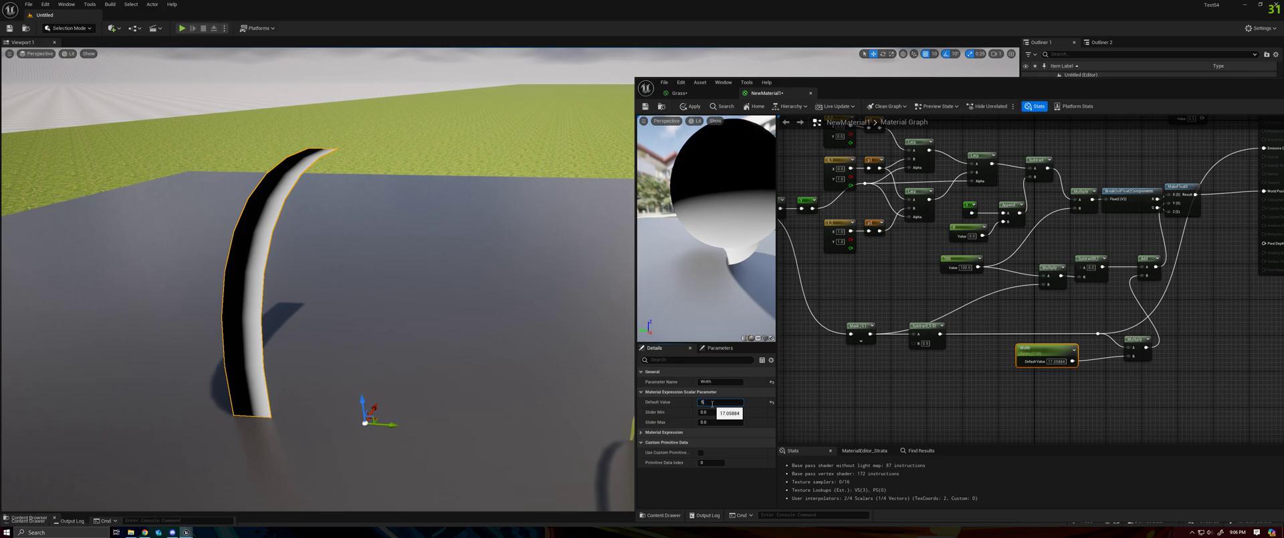
{"action": "type", "text": "0"}
{"action": "key", "text": "Return"}
{"action": "mouse_move", "coordinate": [721, 402]}
{"action": "left_mouse_down"}
{"action": "mouse_move", "coordinate": [763, 402]}
{"action": "mouse_move", "coordinate": [718, 402]}
{"action": "left_mouse_up"}
{"action": "type", "text": "0"}
{"action": "key", "text": "Return"}
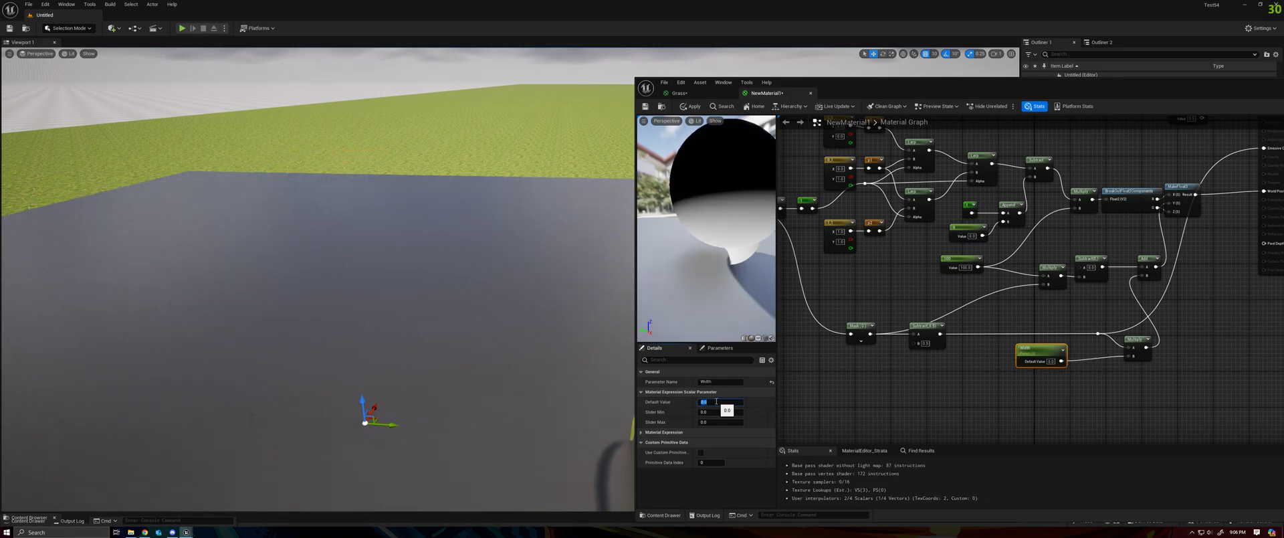
{"action": "type", "text": "50"}
{"action": "key", "text": "Return"}
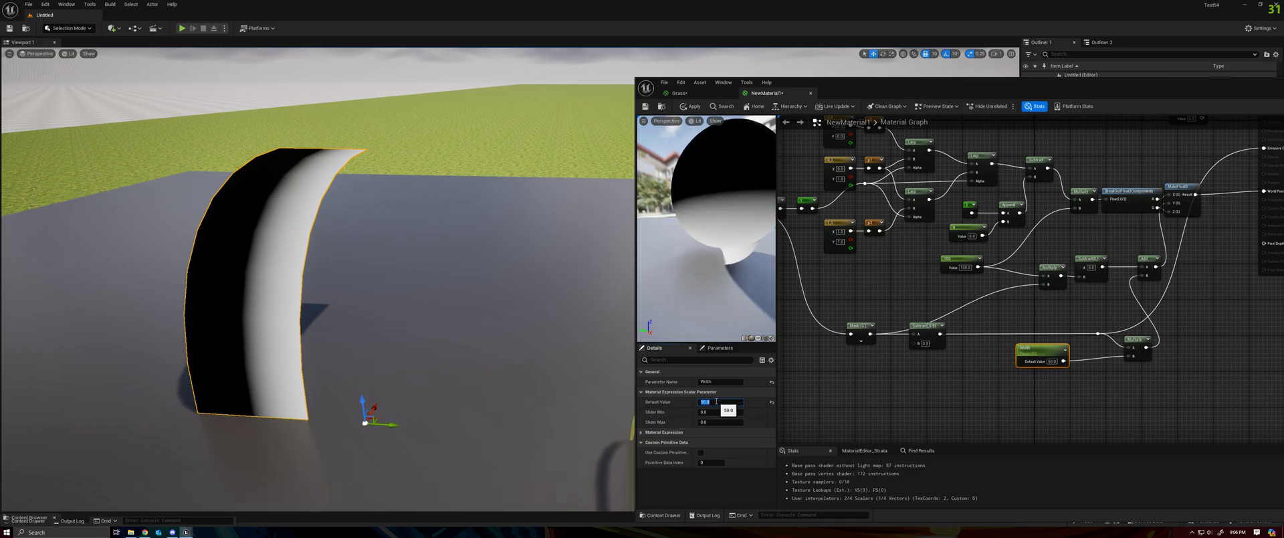
Set the Width parameter's default value to 10 and check the blade's shape in the level
{"action": "type", "text": "10"}
{"action": "key", "text": "Return"}
{"action": "left_click", "coordinate": [843, 394]}
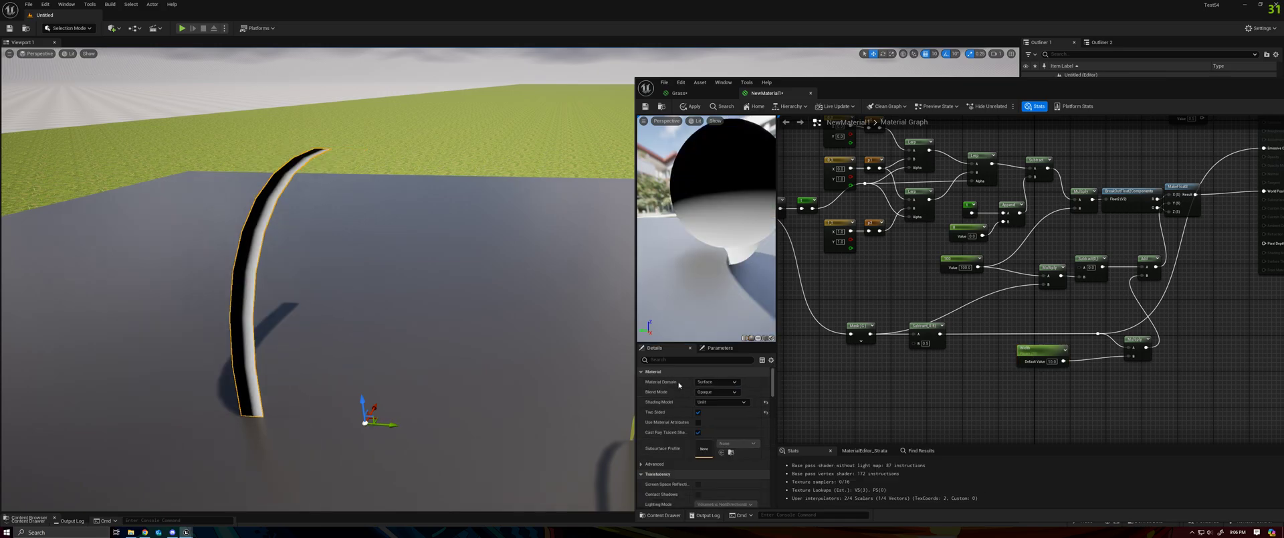
{"action": "right_click_drag", "start_coordinate": [437, 231], "coordinate": [454, 252]}
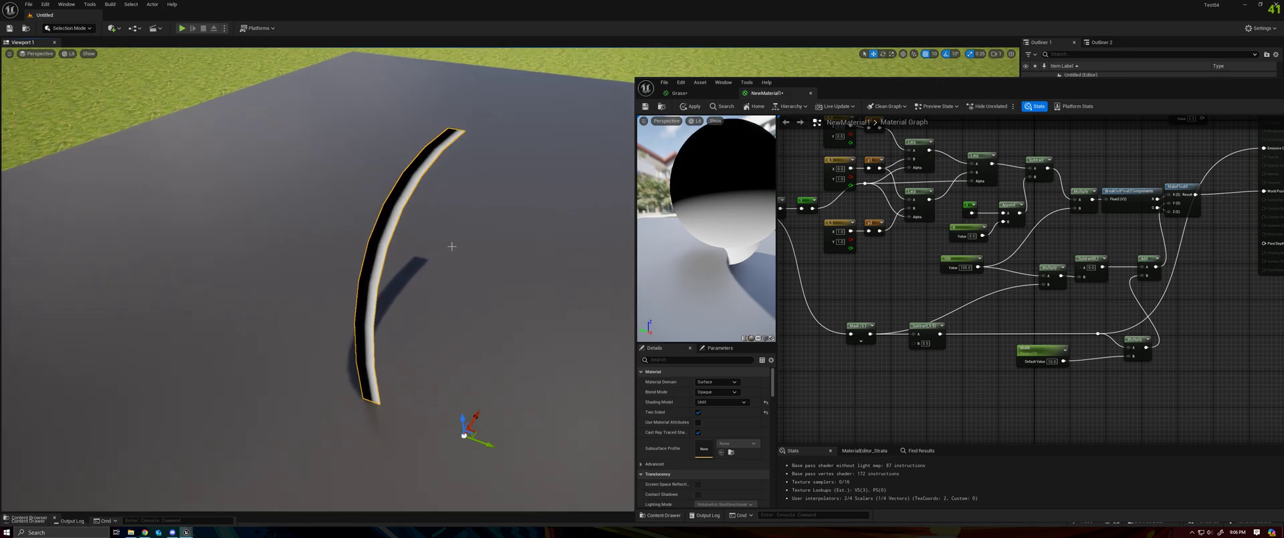
{"action": "right_click_drag", "start_coordinate": [451, 244], "coordinate": [451, 244]}
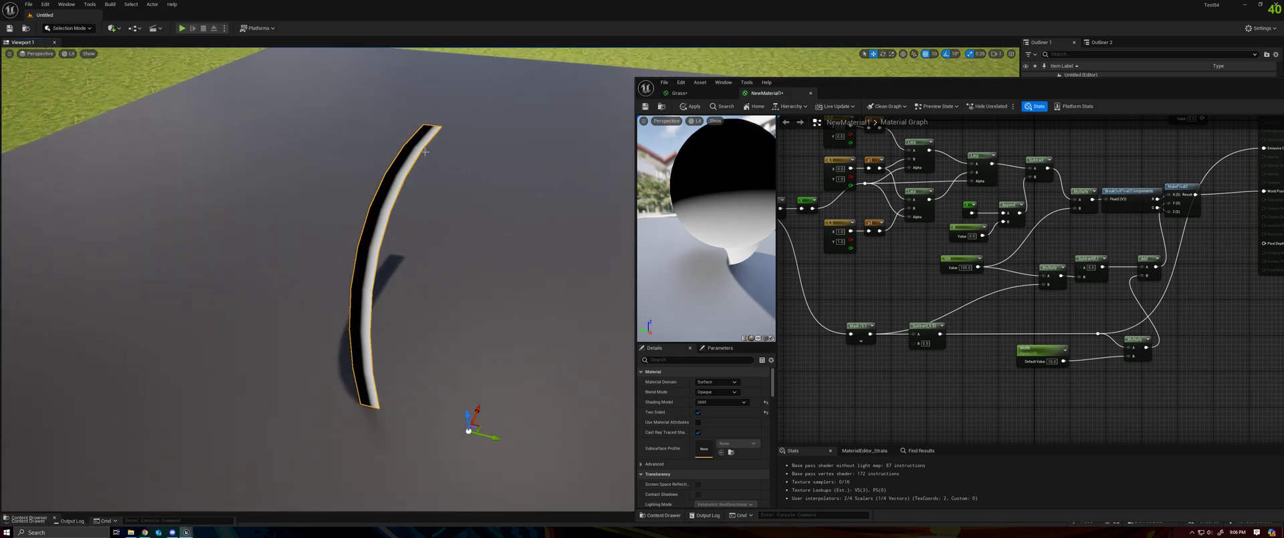
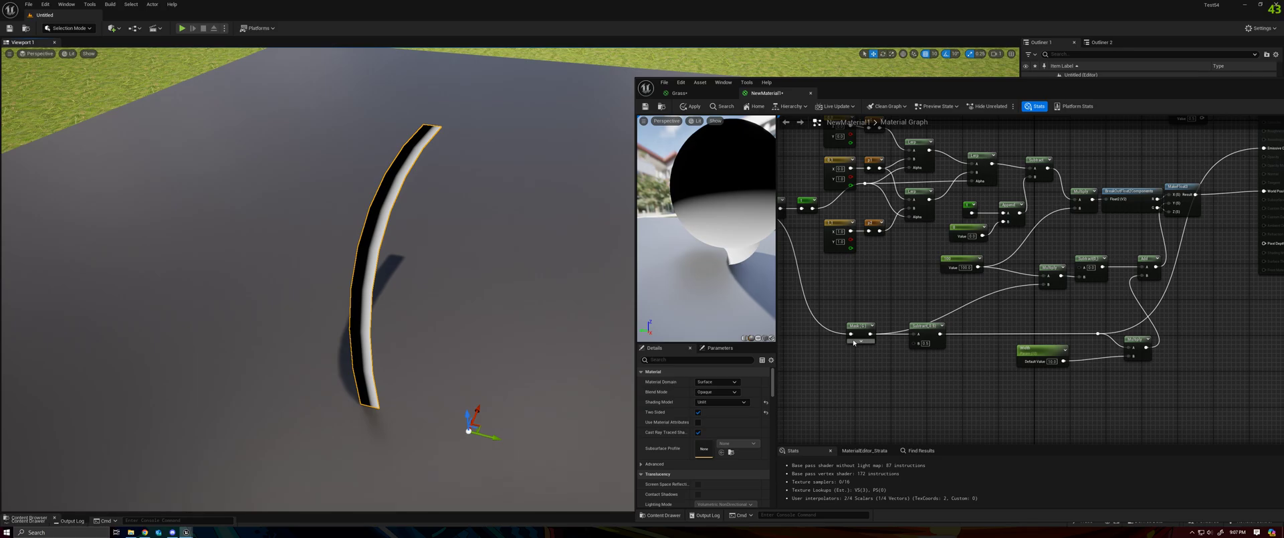
Make room after the G mask and its Subtract node, add a Multiply node and feed its B input from Subtract
{"action": "right_click_drag", "start_coordinate": [896, 283], "coordinate": [954, 306]}
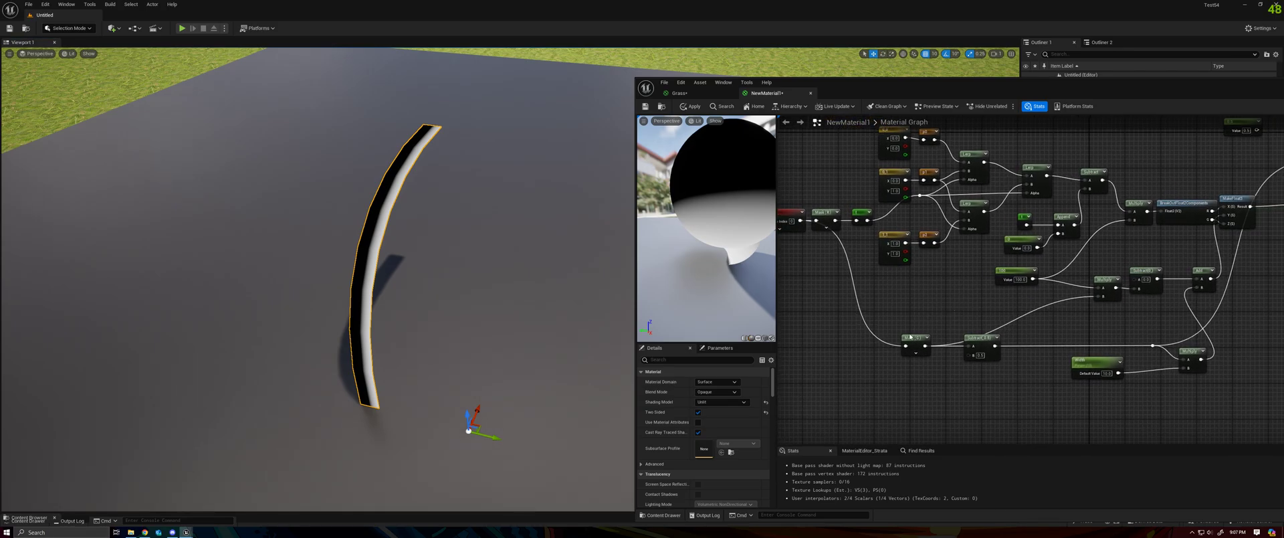
{"action": "left_click_drag", "start_coordinate": [910, 336], "coordinate": [852, 334]}
{"action": "left_click_drag", "start_coordinate": [979, 338], "coordinate": [915, 339]}
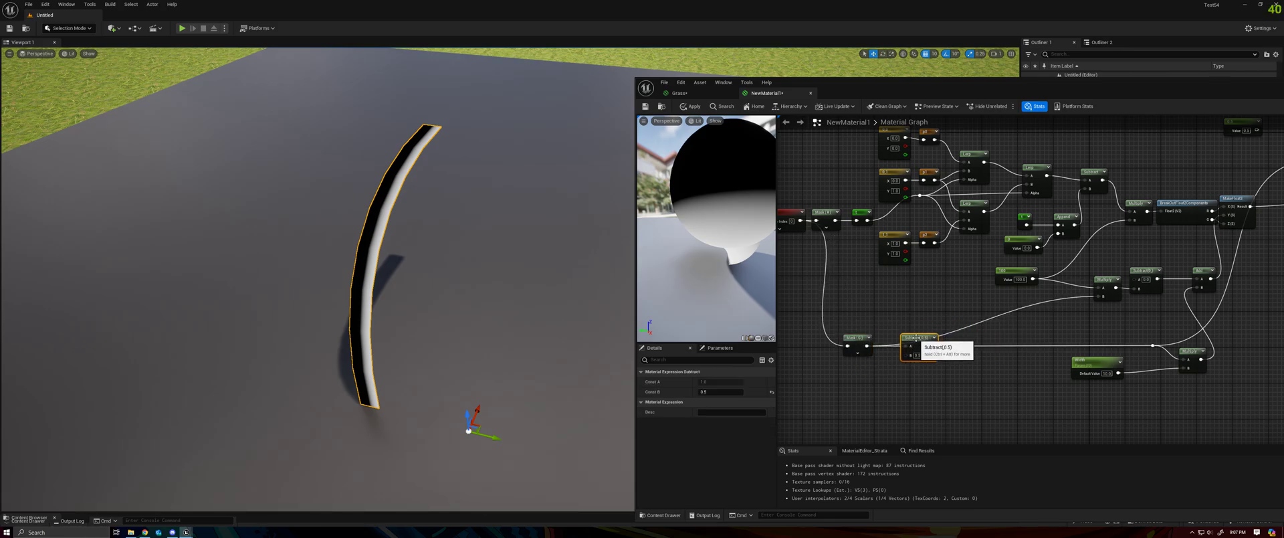
{"action": "left_click", "coordinate": [954, 325]}
{"action": "key", "text": "m"}
{"action": "left_click", "coordinate": [970, 311]}
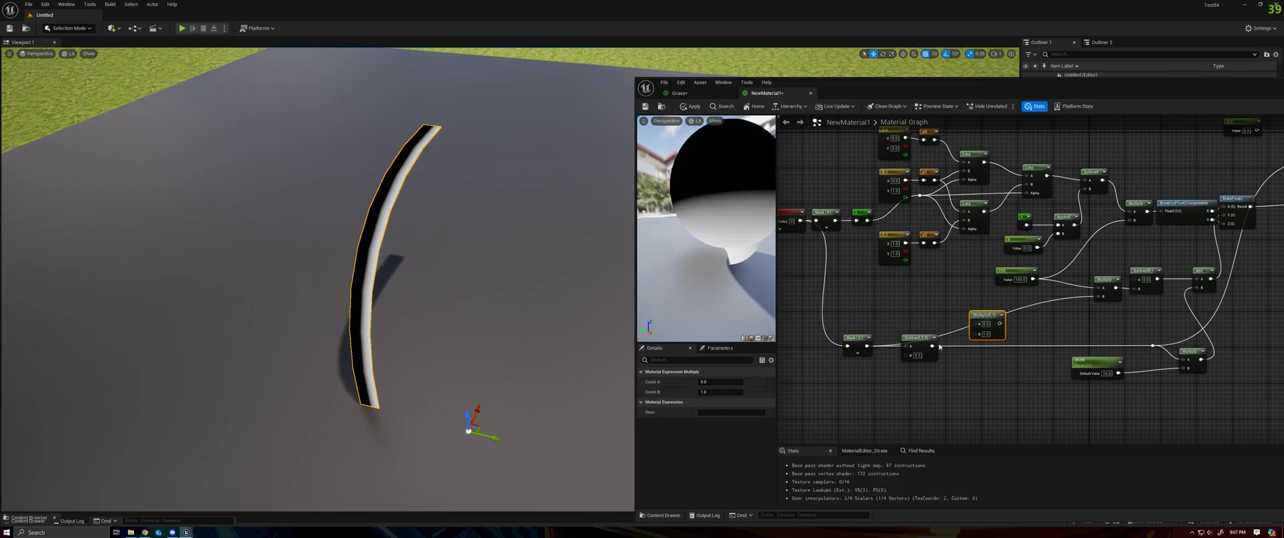
{"action": "left_click_drag", "start_coordinate": [932, 345], "coordinate": [975, 333]}
Paste a copy of the named reroute into the new Multiply's A input, connect the product to the width reroute and apply
{"action": "right_click", "coordinate": [900, 294]}
{"action": "right_click_drag", "start_coordinate": [1049, 184], "coordinate": [1057, 224]}
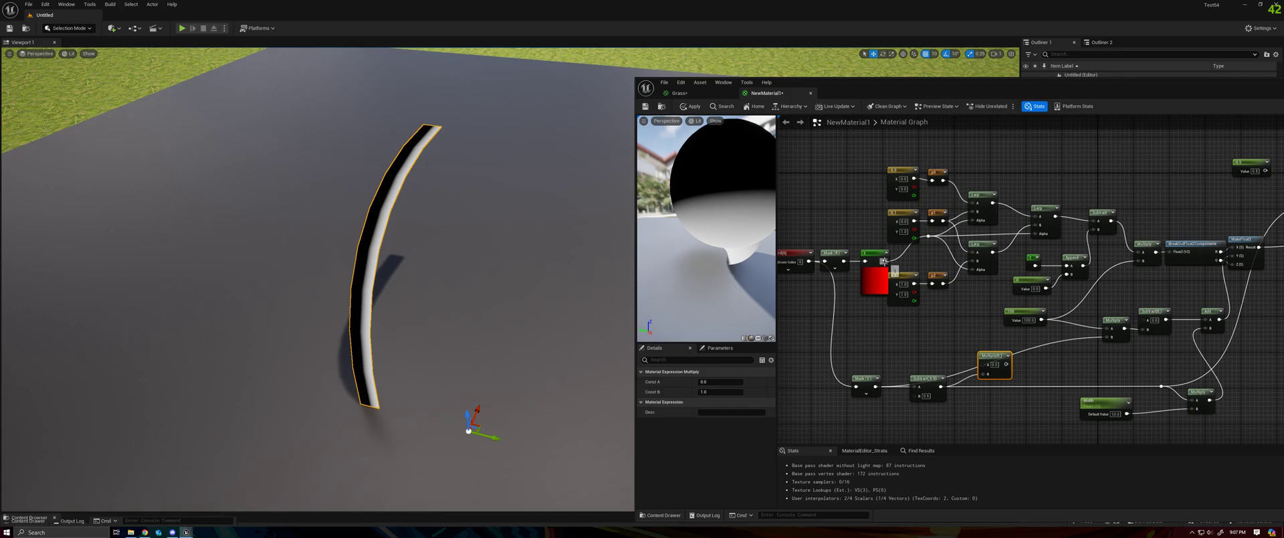
{"action": "left_click", "coordinate": [1032, 261]}
{"action": "key", "text": "ctrl+v"}
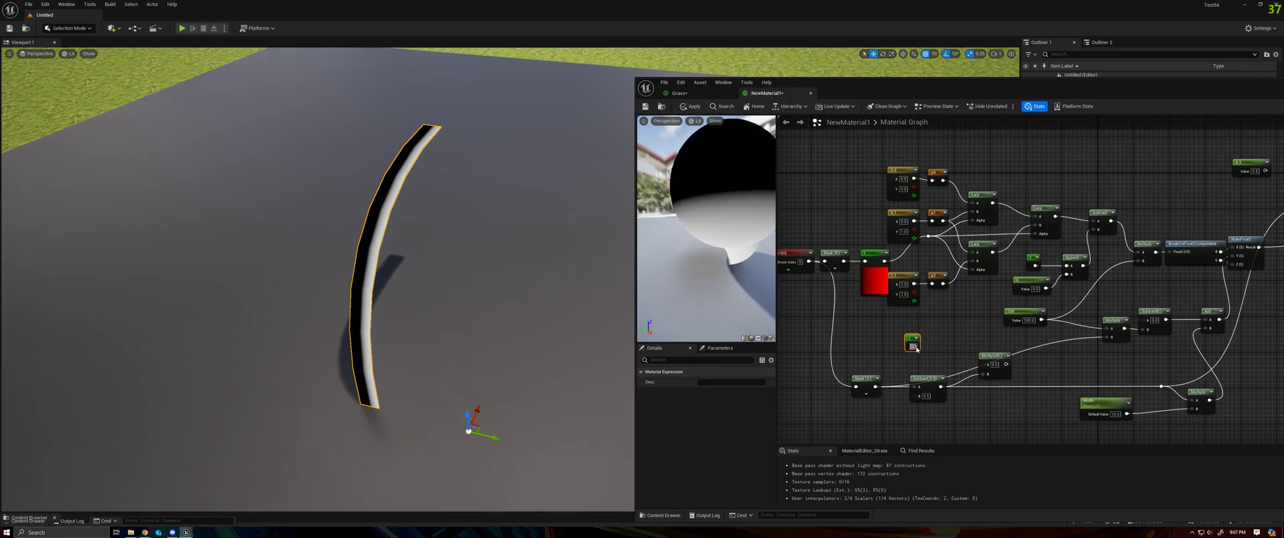
{"action": "left_click_drag", "start_coordinate": [914, 346], "coordinate": [1190, 399]}
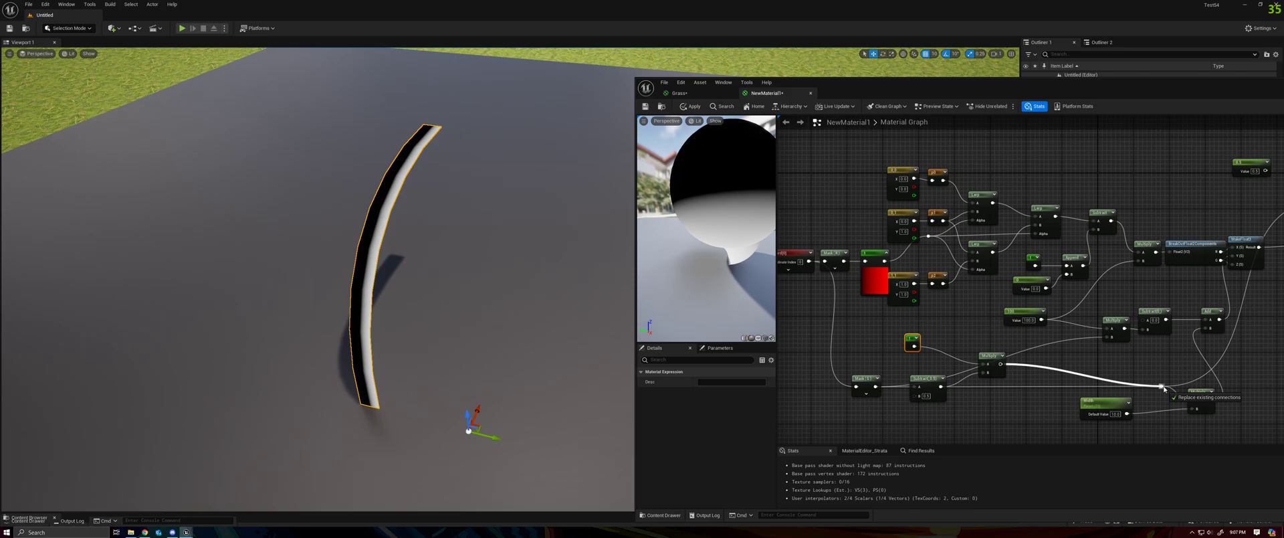
{"action": "left_click", "coordinate": [691, 107]}
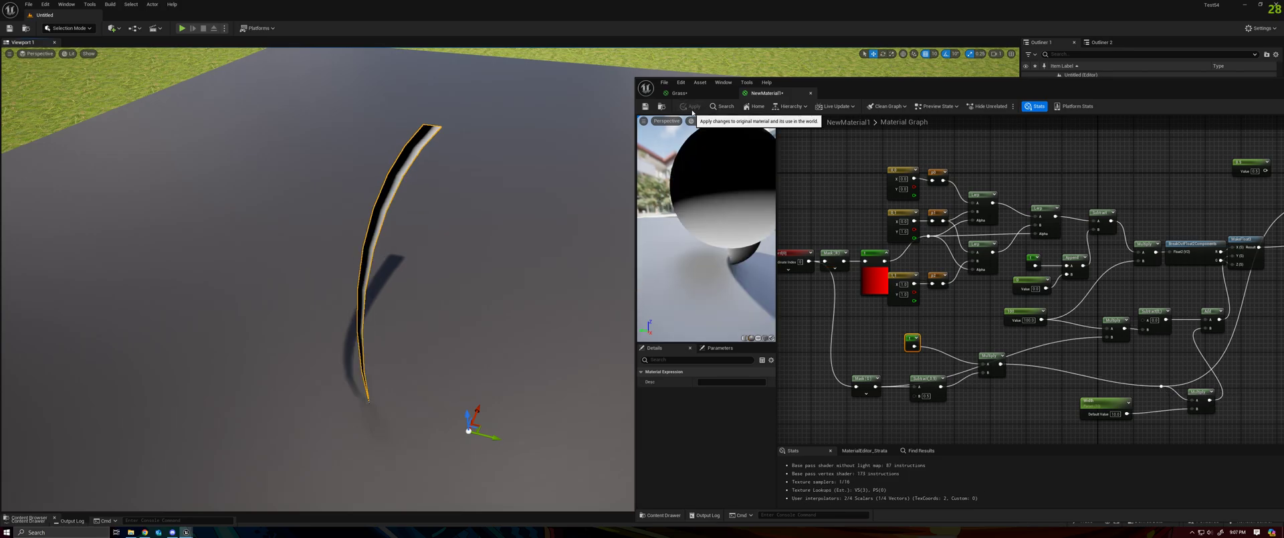
{"action": "mouse_move", "coordinate": [434, 261]}
{"action": "right_mouse_down"}
{"action": "mouse_move", "coordinate": [416, 281]}
{"action": "mouse_move", "coordinate": [454, 283]}
{"action": "mouse_move", "coordinate": [428, 280]}
{"action": "mouse_move", "coordinate": [435, 248]}
{"action": "right_mouse_up"}
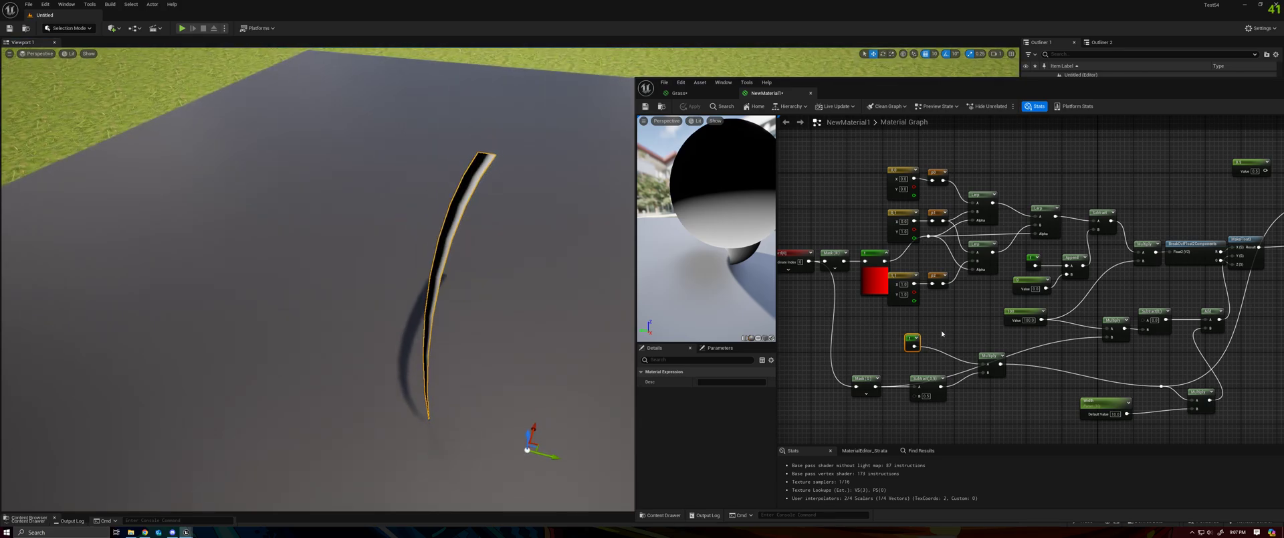
Insert a OneMinus node between the pasted named reroute and the Multiply's A input, and apply the material
{"action": "key", "text": "o"}
{"action": "left_click", "coordinate": [940, 332]}
{"action": "left_click_drag", "start_coordinate": [915, 347], "coordinate": [942, 347]}
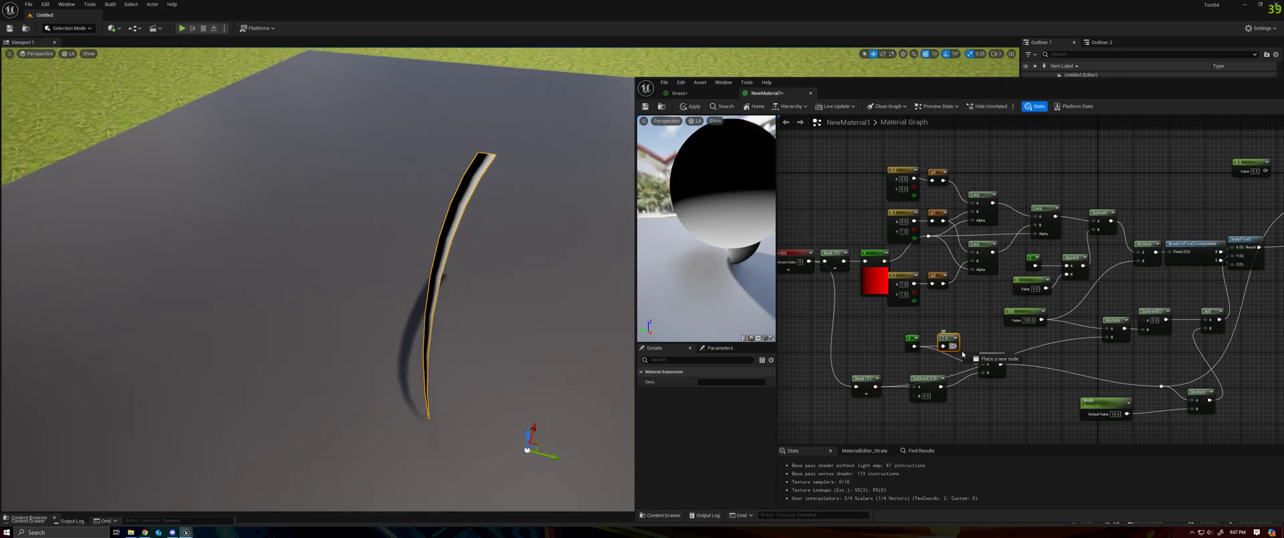
{"action": "left_click", "coordinate": [689, 108]}
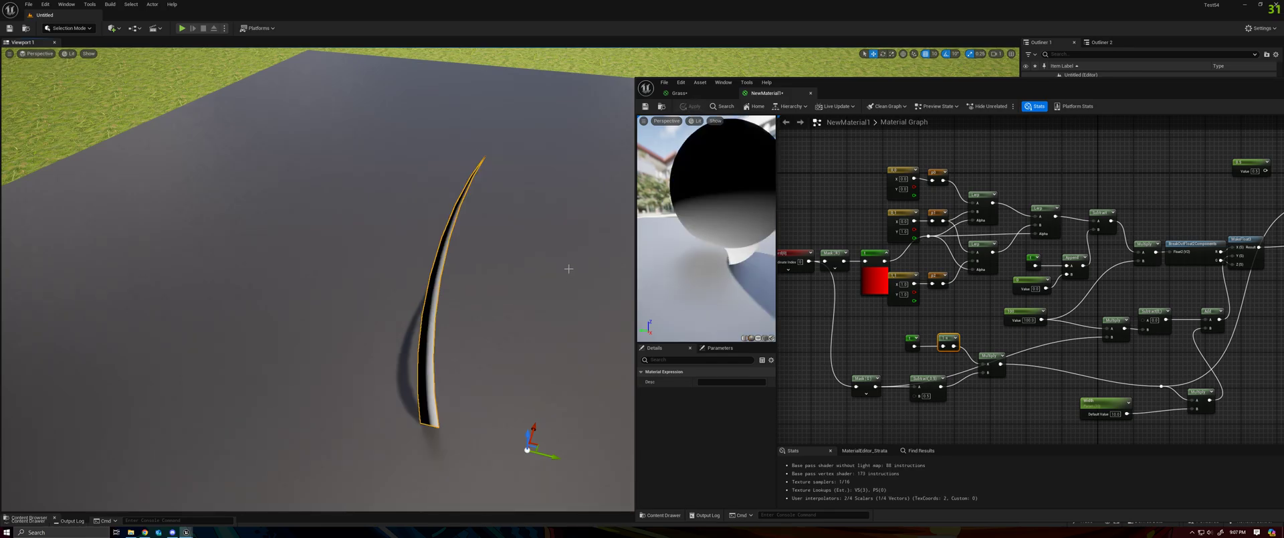
{"action": "right_click_drag", "start_coordinate": [568, 270], "coordinate": [595, 270]}
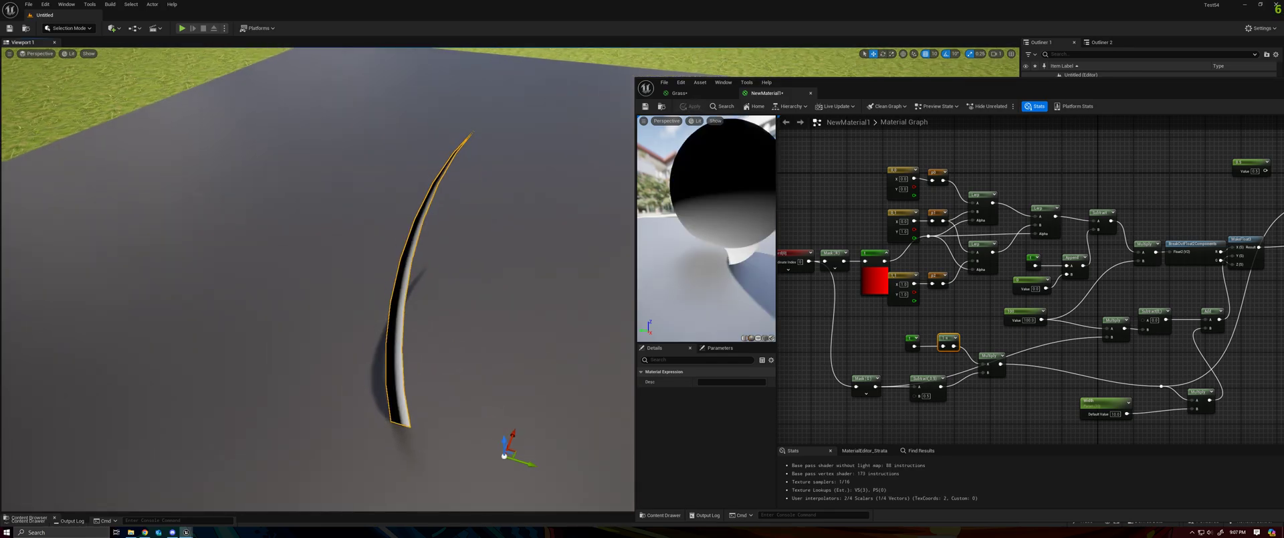
Set the Width parameter's default value to about 14.11
{"action": "left_click", "coordinate": [1095, 407]}
{"action": "mouse_move", "coordinate": [722, 404]}
{"action": "left_mouse_down"}
{"action": "mouse_move", "coordinate": [775, 405]}
{"action": "mouse_move", "coordinate": [722, 404]}
{"action": "left_mouse_up"}
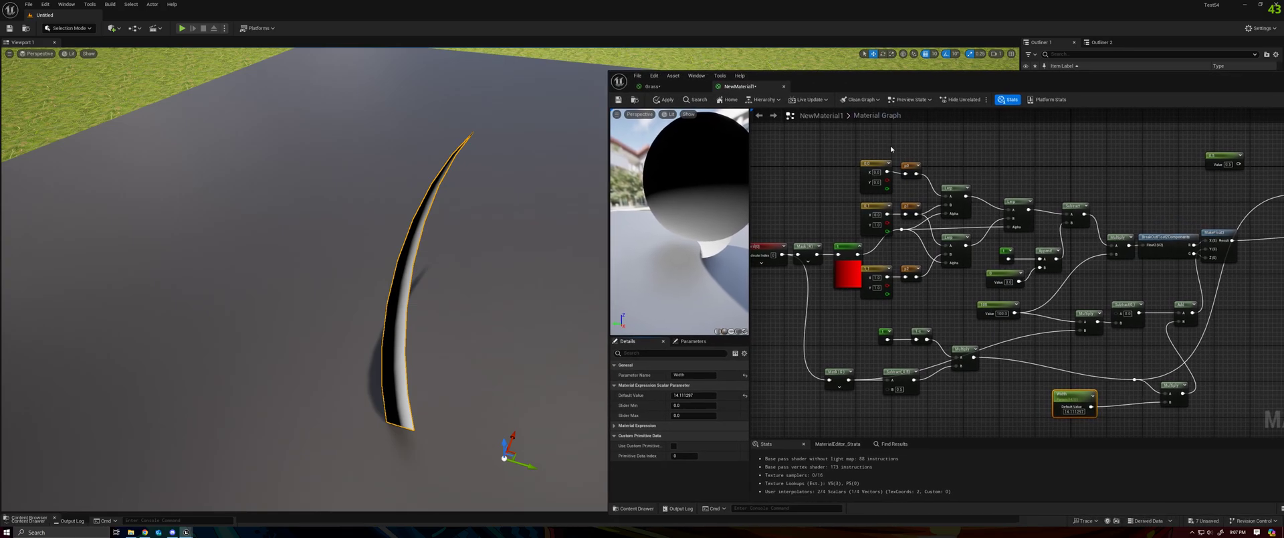
{"action": "right_click_drag", "start_coordinate": [835, 222], "coordinate": [809, 160]}
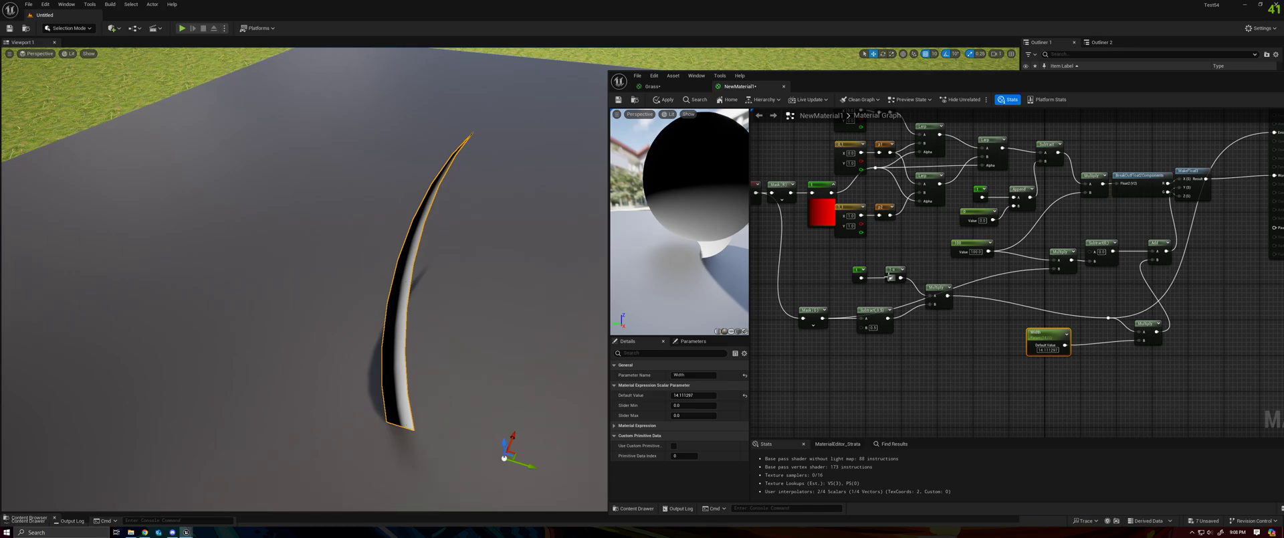
In the Grass material, set the Base Width parameter to about 0.098 and raise the Blade Width default value to over 40
{"action": "left_click", "coordinate": [652, 87]}
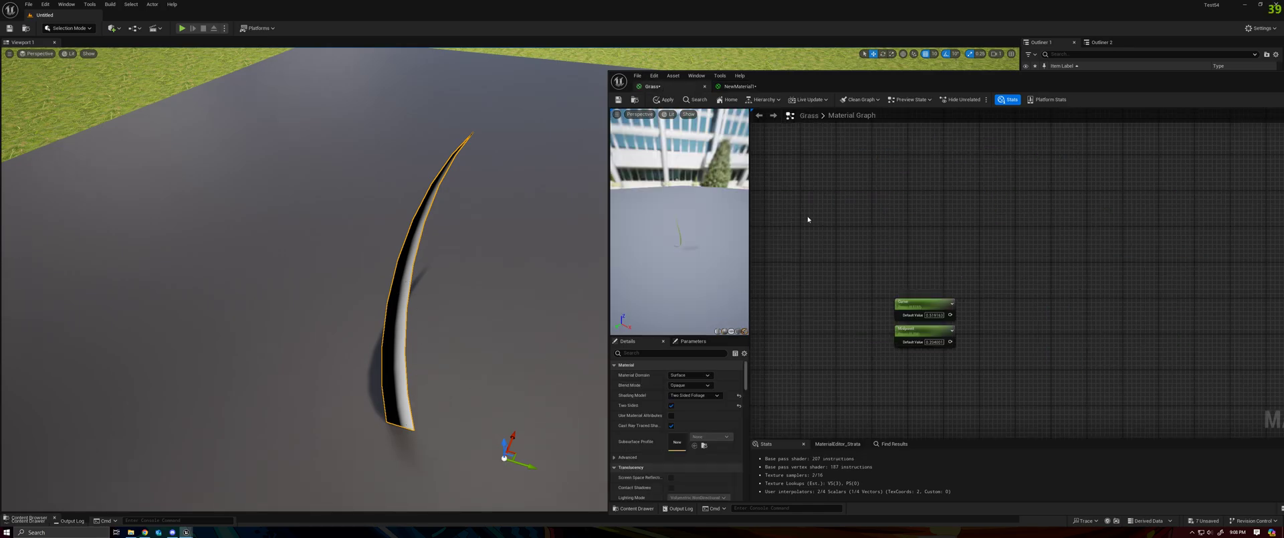
{"action": "scroll", "coordinate": [980, 252], "scroll_direction": "up", "scroll_amount": 2}
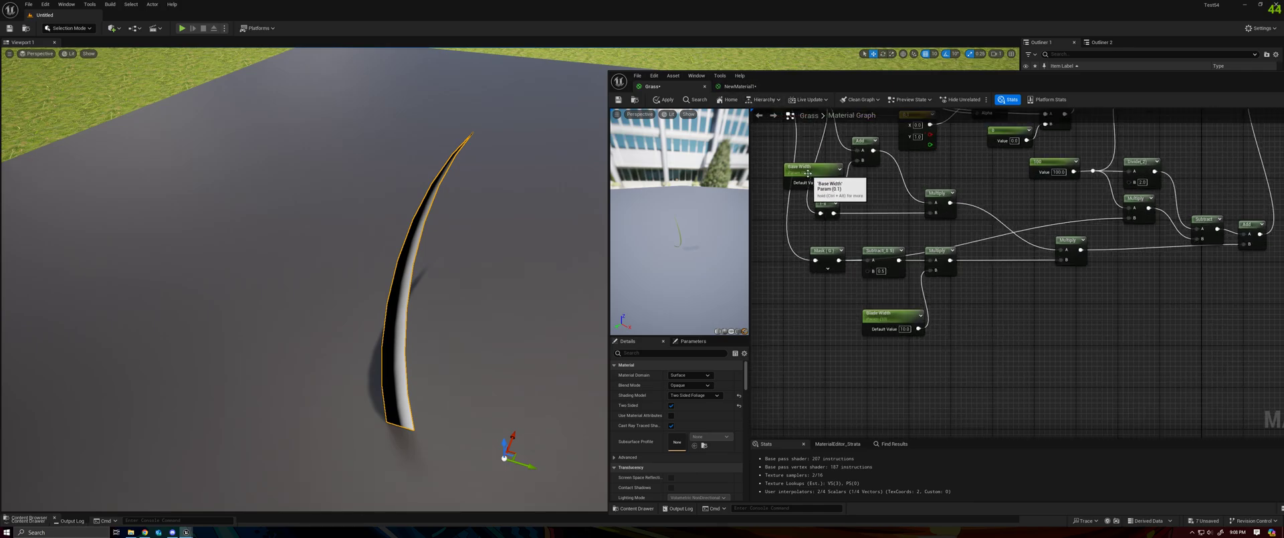
{"action": "scroll", "coordinate": [436, 244], "scroll_direction": "up", "scroll_amount": 5}
{"action": "scroll", "coordinate": [434, 268], "scroll_direction": "down", "scroll_amount": 5}
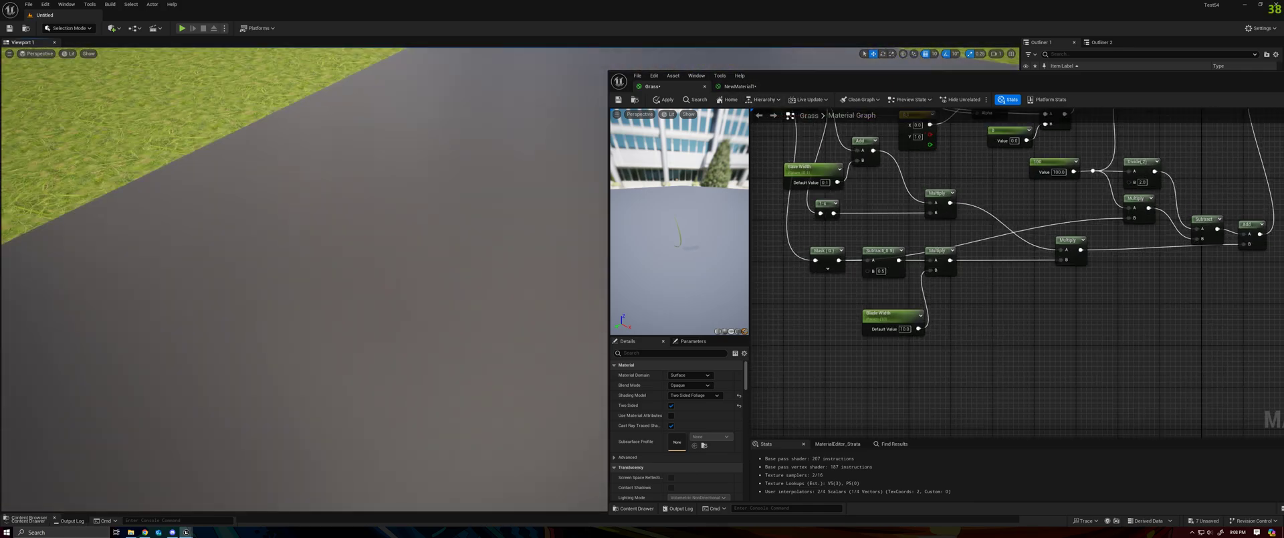
{"action": "scroll", "coordinate": [434, 268], "scroll_direction": "up", "scroll_amount": 4}
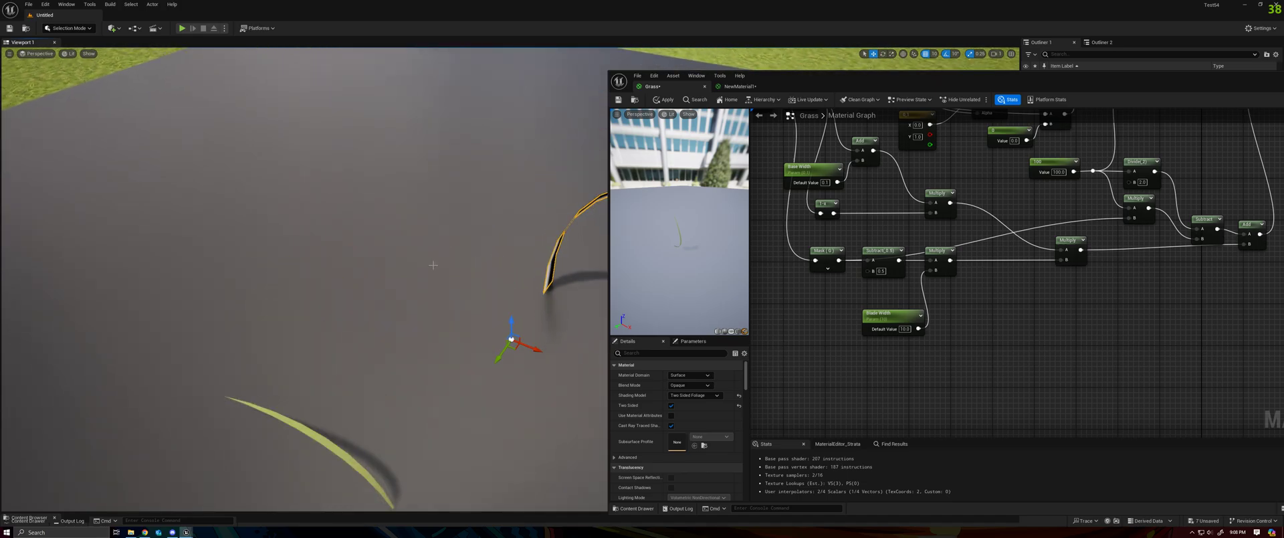
{"action": "left_click", "coordinate": [799, 178]}
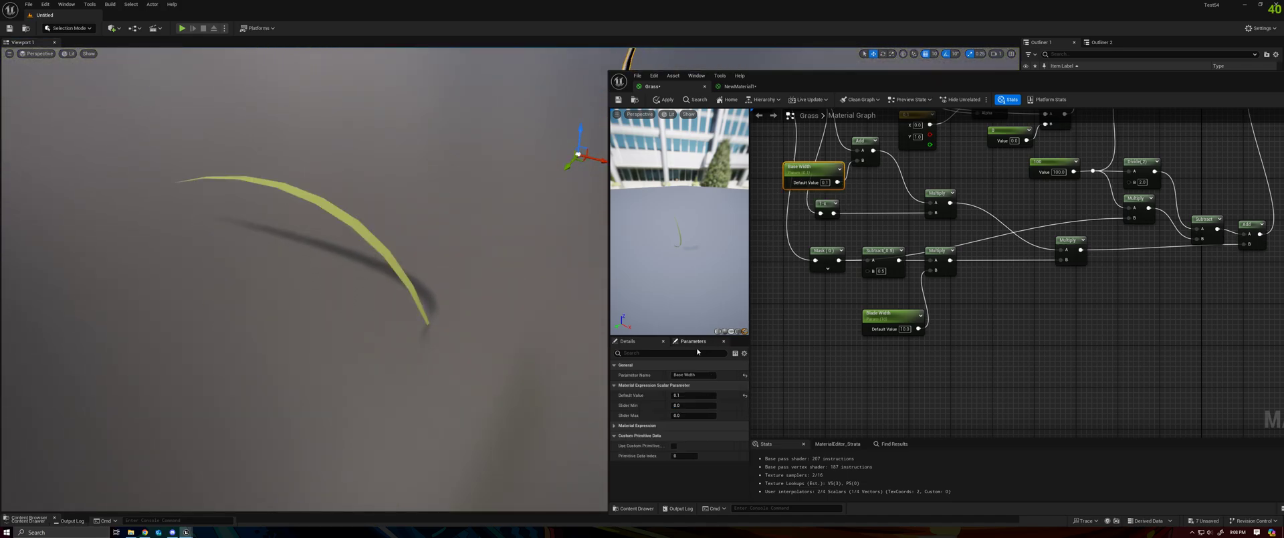
{"action": "mouse_move", "coordinate": [824, 182]}
{"action": "left_mouse_down"}
{"action": "mouse_move", "coordinate": [862, 182]}
{"action": "mouse_move", "coordinate": [829, 182]}
{"action": "left_mouse_up"}
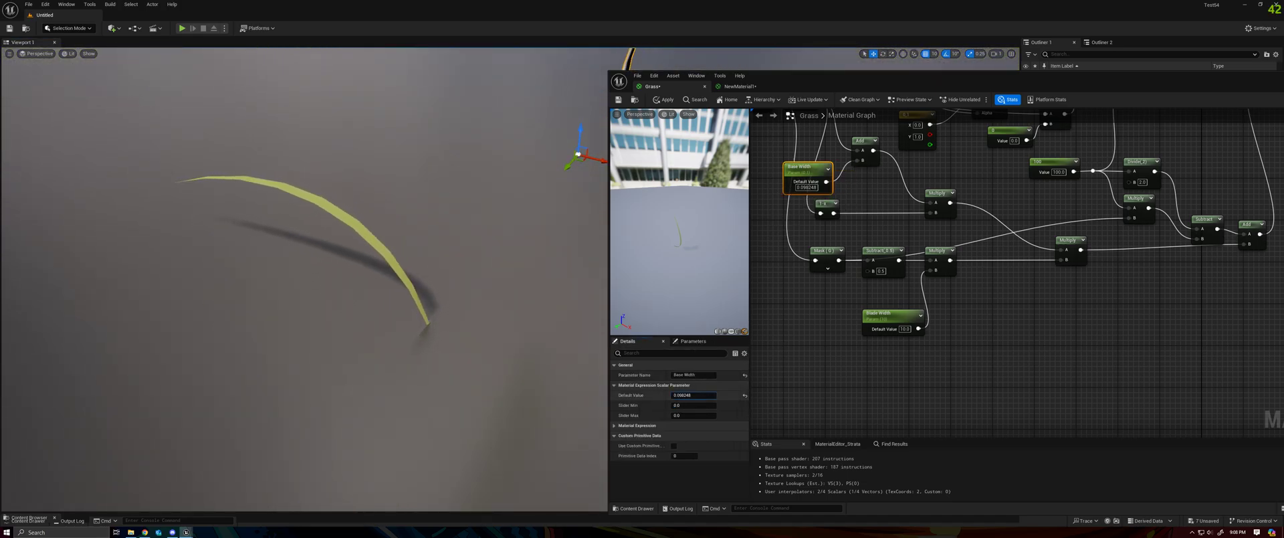
{"action": "left_click", "coordinate": [889, 313]}
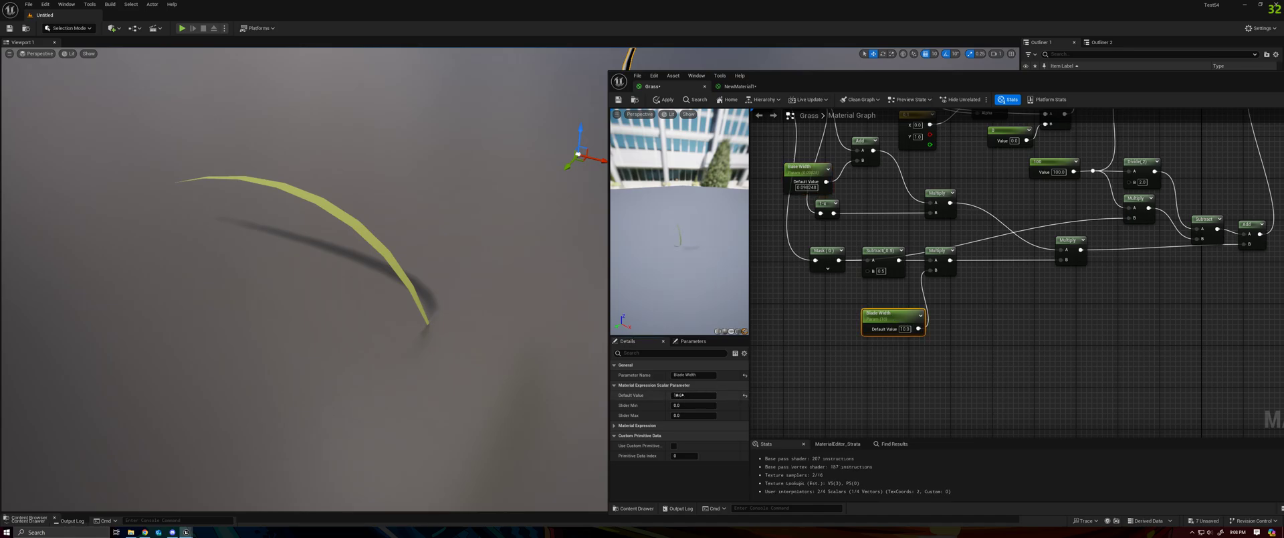
{"action": "left_click_drag", "start_coordinate": [678, 394], "coordinate": [715, 394]}
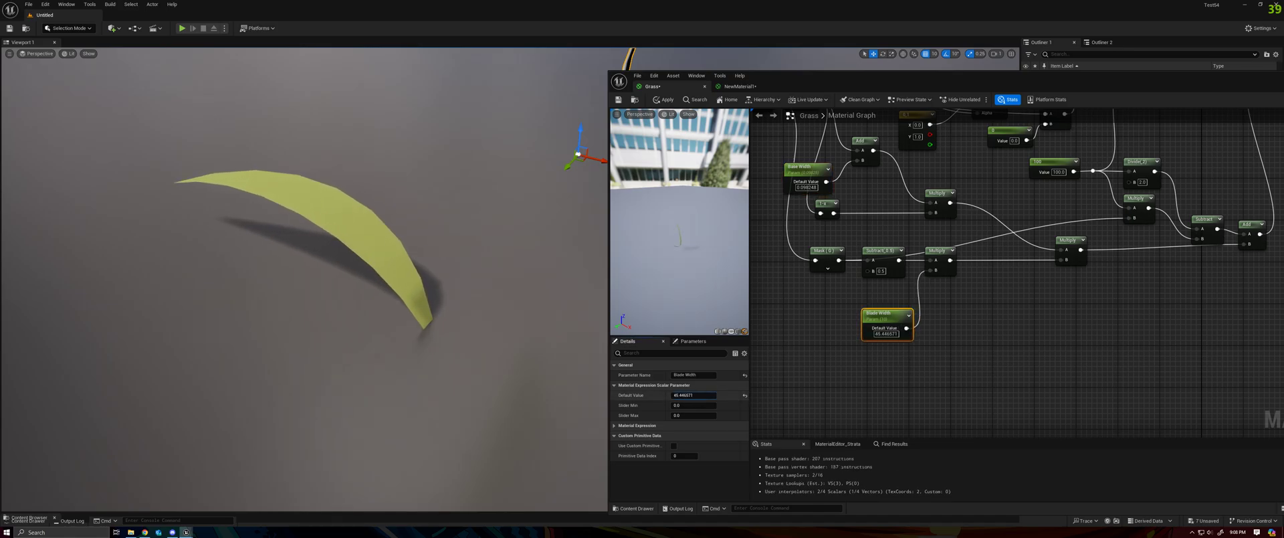
Lower the Base Width parameter's default value to about 0.034 and inspect the green blade's base in the viewport
{"action": "left_click", "coordinate": [802, 167]}
{"action": "left_click_drag", "start_coordinate": [806, 186], "coordinate": [803, 187]}
{"action": "right_click_drag", "start_coordinate": [334, 281], "coordinate": [365, 261]}
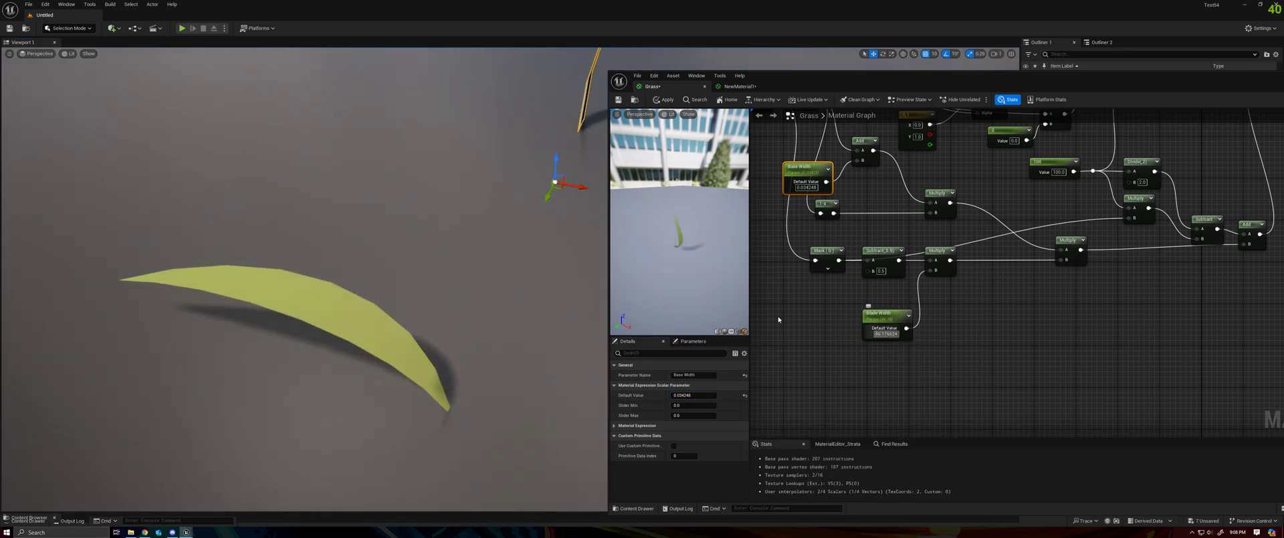
{"action": "right_click_drag", "start_coordinate": [514, 324], "coordinate": [555, 308]}
Compare NewMaterial1's width nodes with the Grass material's Base Width, Add, OneMinus and Multiply wiring
{"action": "left_click", "coordinate": [739, 86]}
{"action": "right_click_drag", "start_coordinate": [843, 298], "coordinate": [917, 261]}
{"action": "scroll", "coordinate": [916, 261], "scroll_direction": "down", "scroll_amount": 2}
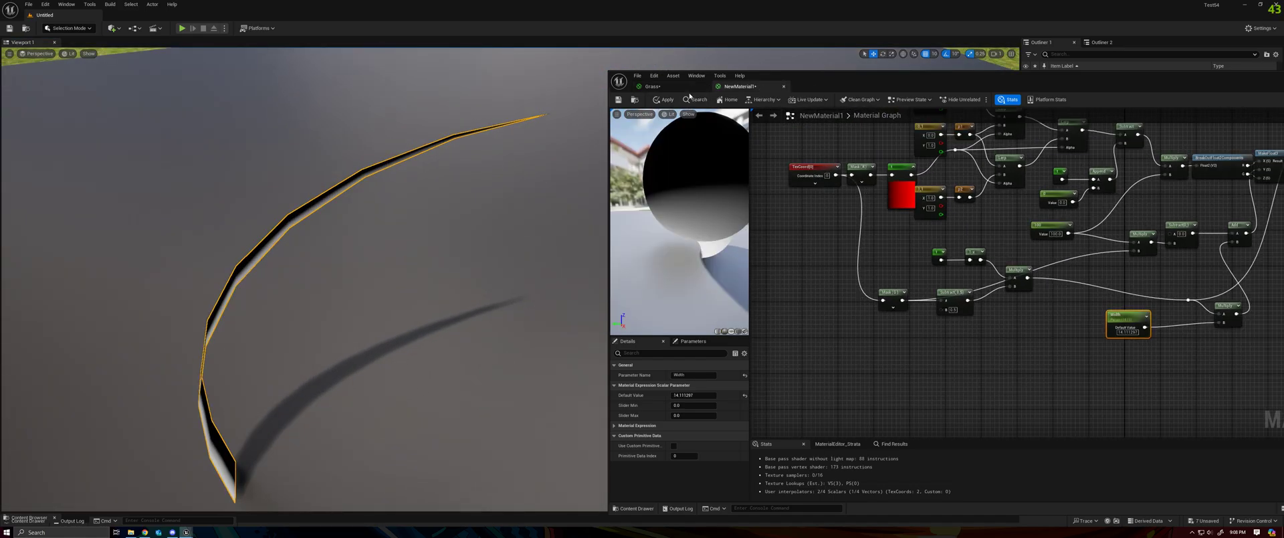
{"action": "left_click", "coordinate": [652, 87]}
{"action": "scroll", "coordinate": [908, 258], "scroll_direction": "up", "scroll_amount": 3}
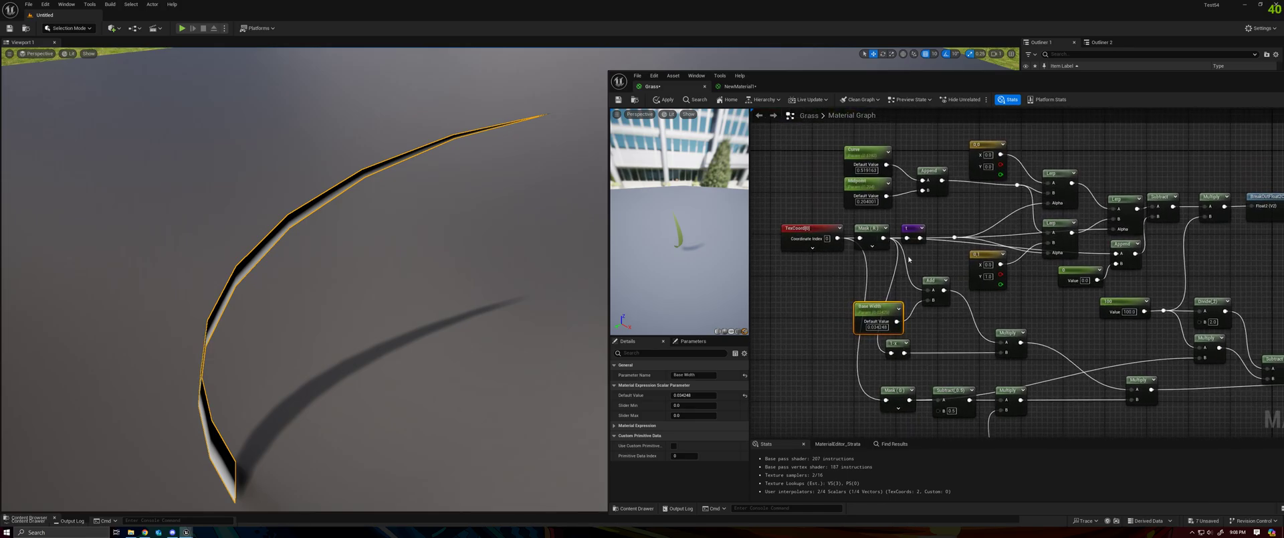
{"action": "right_click_drag", "start_coordinate": [908, 259], "coordinate": [868, 202]}
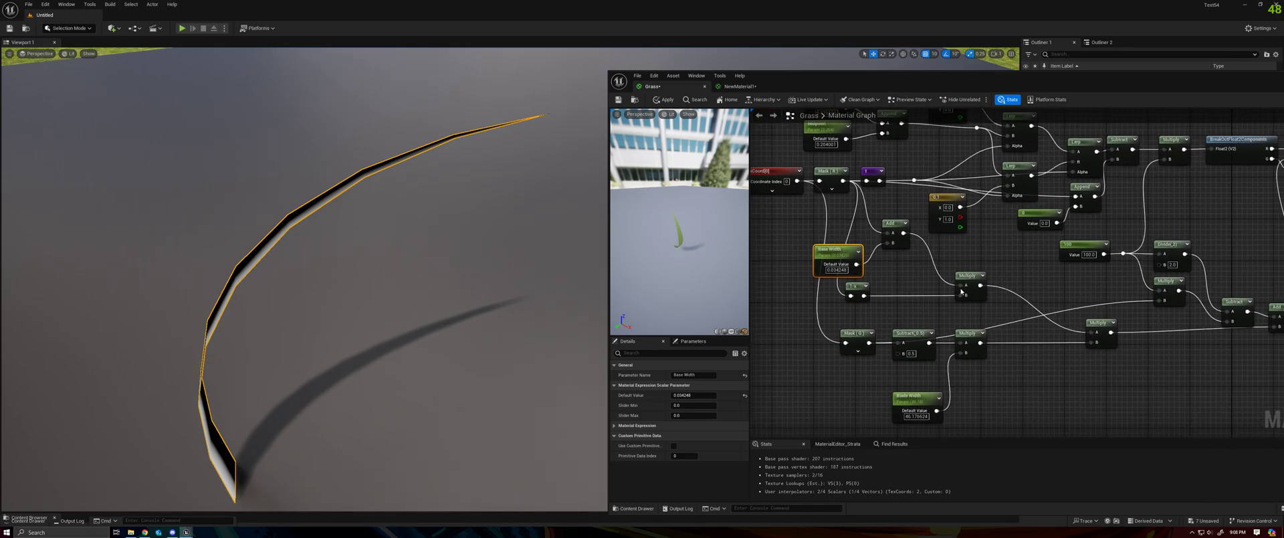
{"action": "right_click_drag", "start_coordinate": [960, 290], "coordinate": [938, 270]}
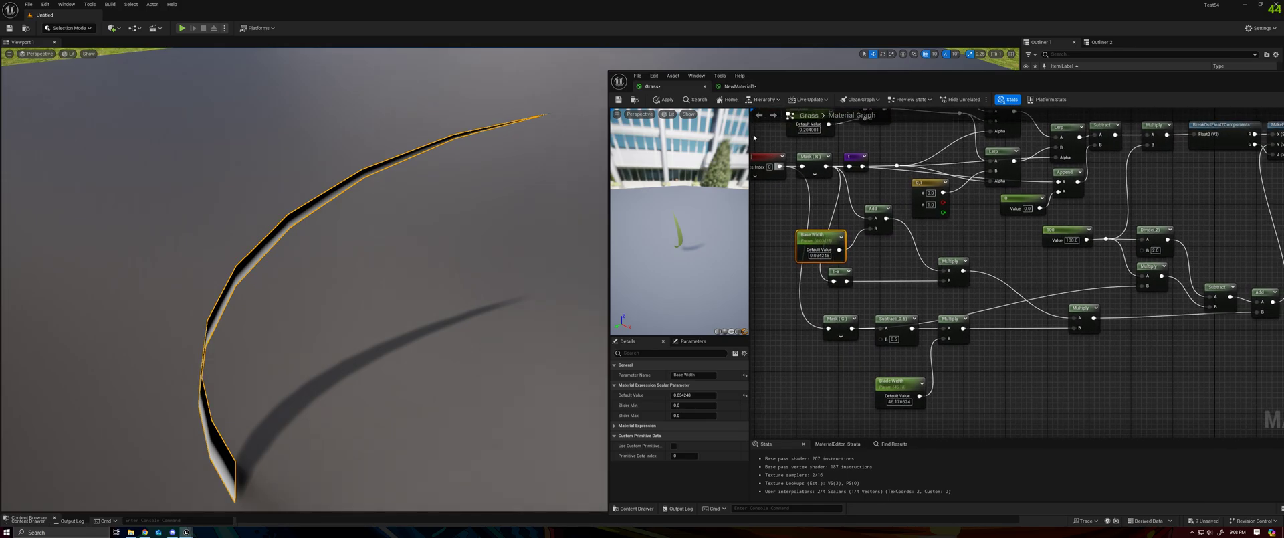
{"action": "left_click", "coordinate": [742, 86]}
In NewMaterial1, shift the G mask, Subtract and Multiply nodes down and place an Add node beside the pasted named reroute
{"action": "scroll", "coordinate": [921, 218], "scroll_direction": "up", "scroll_amount": 2}
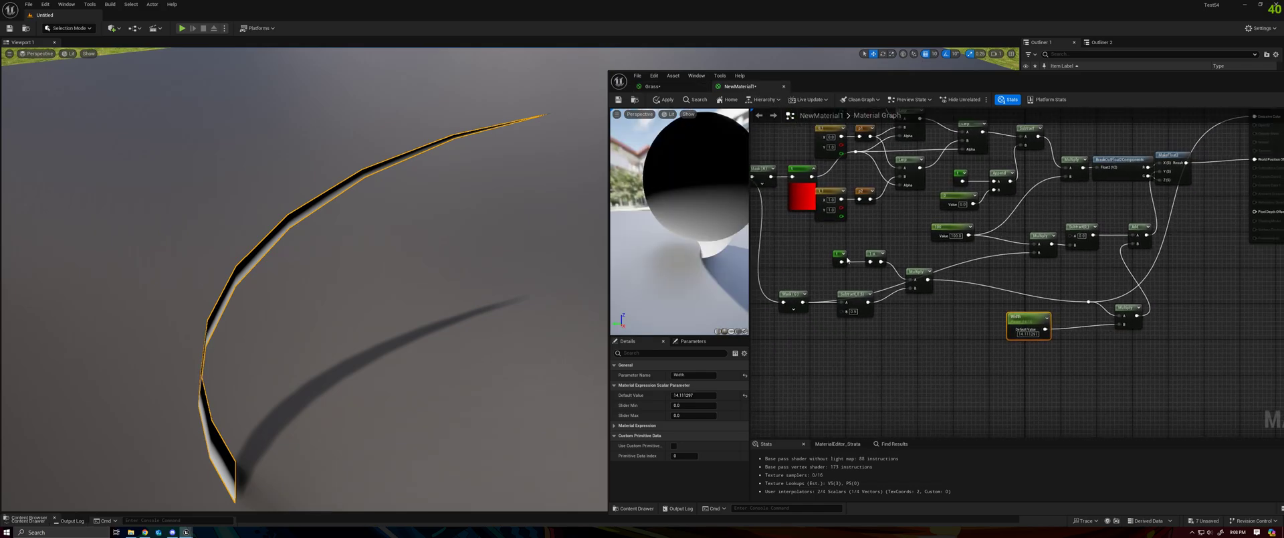
{"action": "left_click_drag", "start_coordinate": [898, 345], "coordinate": [782, 282]}
{"action": "left_click", "coordinate": [926, 274], "text": "shift"}
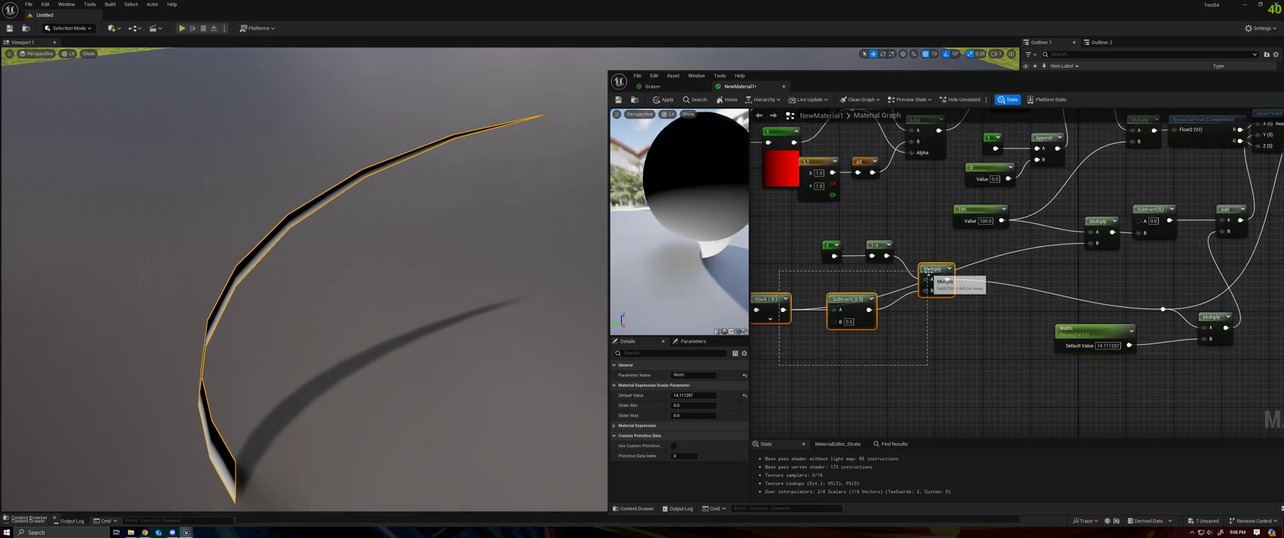
{"action": "left_click_drag", "start_coordinate": [926, 274], "coordinate": [918, 346]}
{"action": "left_click", "coordinate": [882, 265]}
{"action": "key", "text": "a"}
{"action": "left_click", "coordinate": [880, 288]}
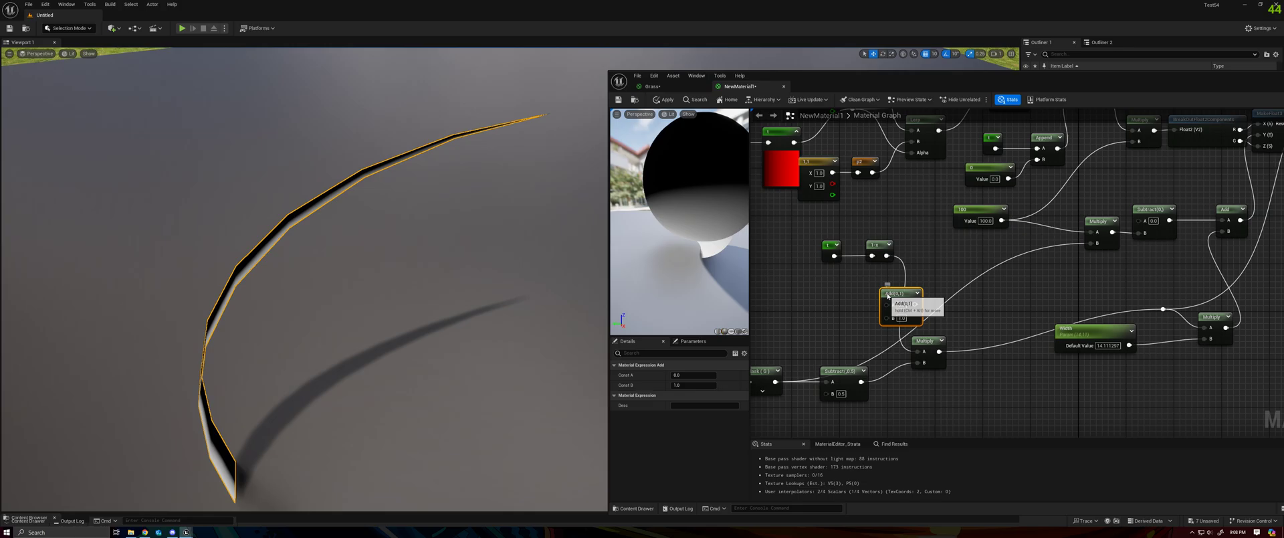
{"action": "left_click_drag", "start_coordinate": [888, 292], "coordinate": [930, 250]}
Create a scalar parameter named Param and feed the Add node with the named reroute in A and the parameter in B
{"action": "key", "text": "s"}
{"action": "left_click", "coordinate": [852, 210]}
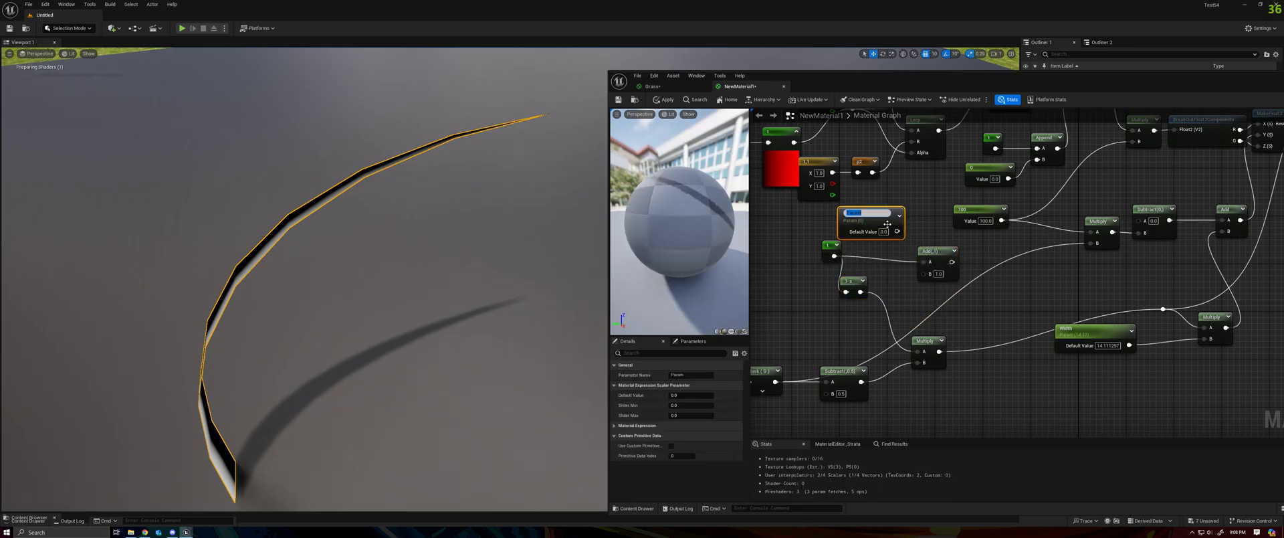
{"action": "right_click_drag", "start_coordinate": [958, 282], "coordinate": [946, 246]}
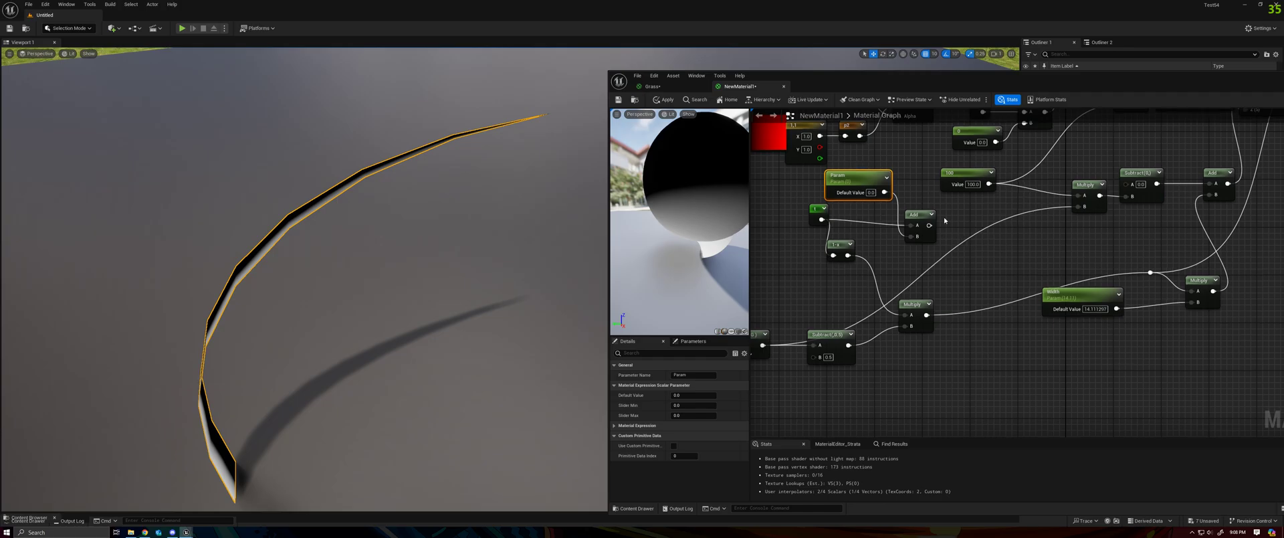
{"action": "left_click_drag", "start_coordinate": [916, 216], "coordinate": [934, 234]}
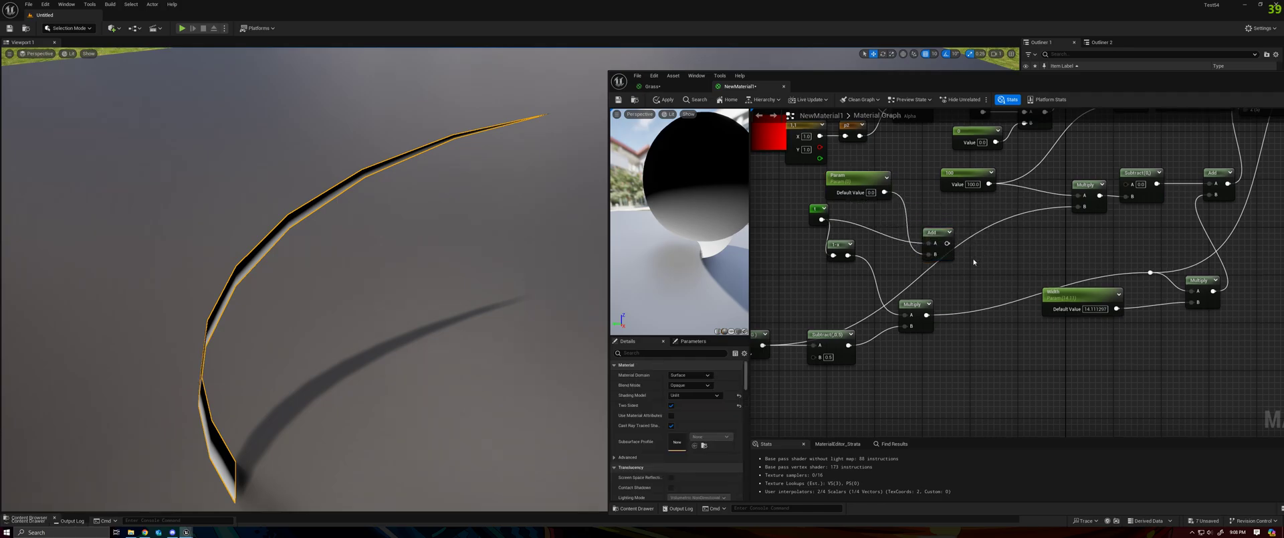
Add a Multiply node combining the Add result with the tapered width product, route it to the width reroute and apply the material
{"action": "key", "text": "m"}
{"action": "left_click", "coordinate": [974, 263]}
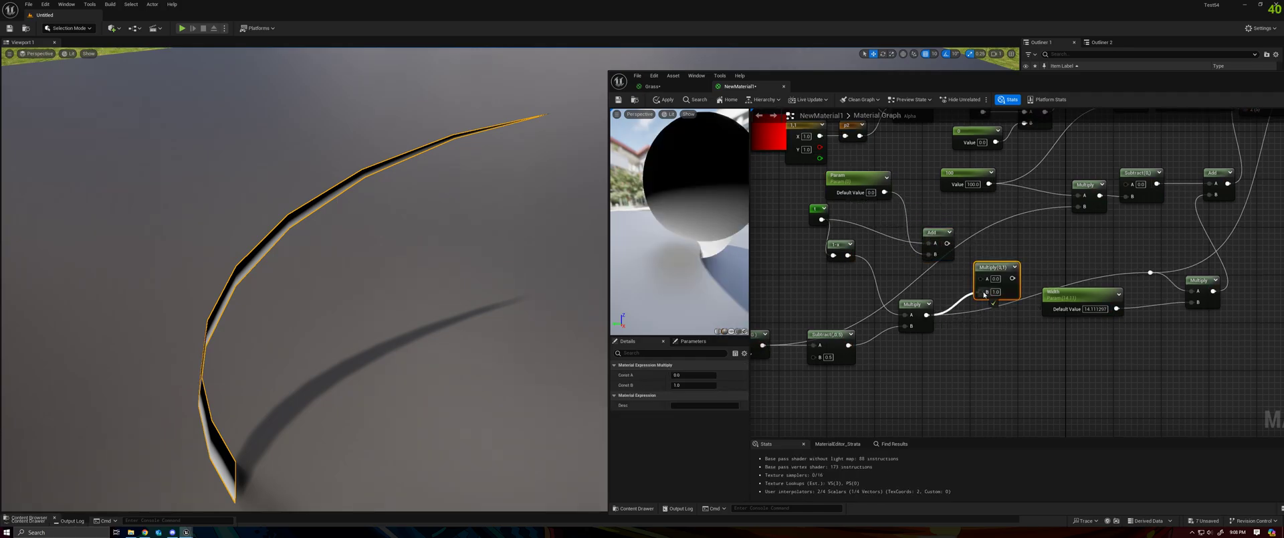
{"action": "left_click_drag", "start_coordinate": [983, 294], "coordinate": [1196, 291]}
{"action": "left_click", "coordinate": [665, 99]}
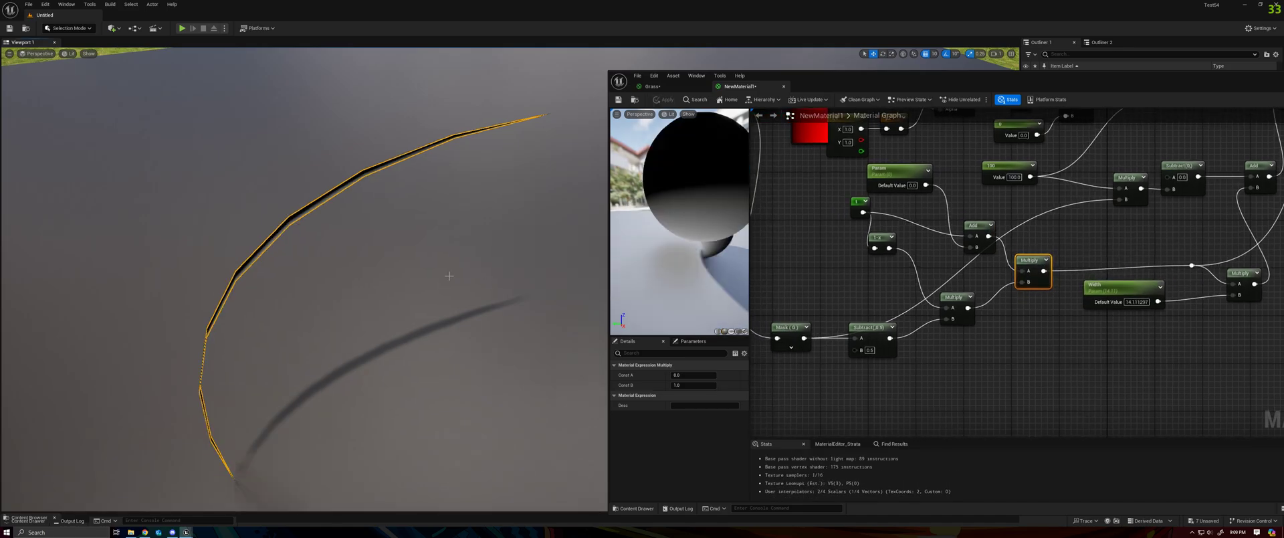
Set the Param default value to about 0.496 to widen the blade's base
{"action": "right_click_drag", "start_coordinate": [307, 267], "coordinate": [396, 421]}
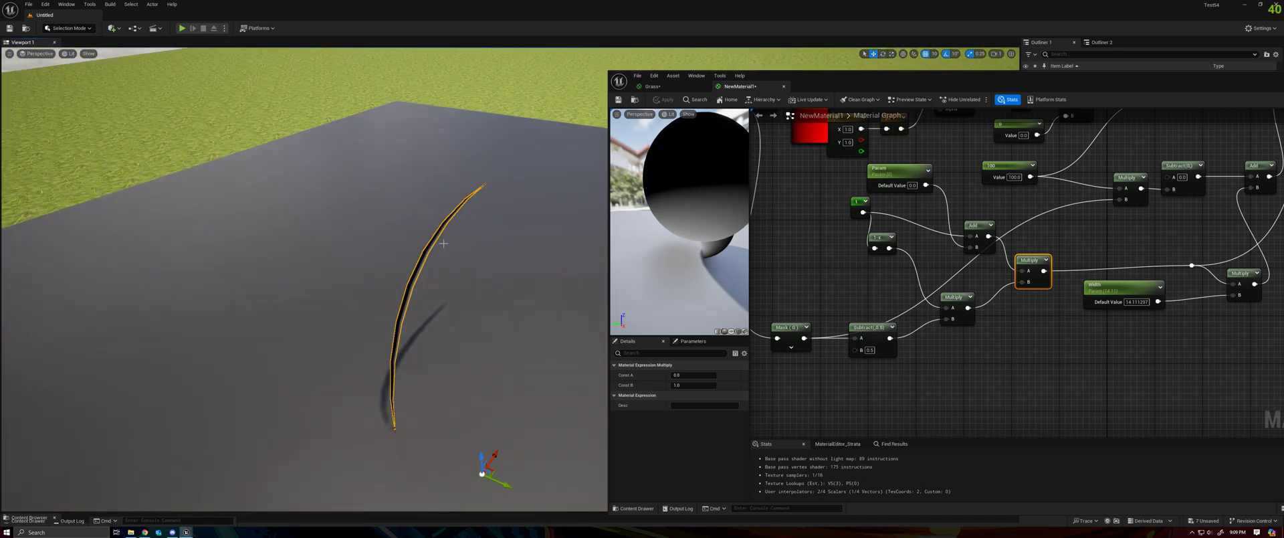
{"action": "left_click", "coordinate": [875, 176]}
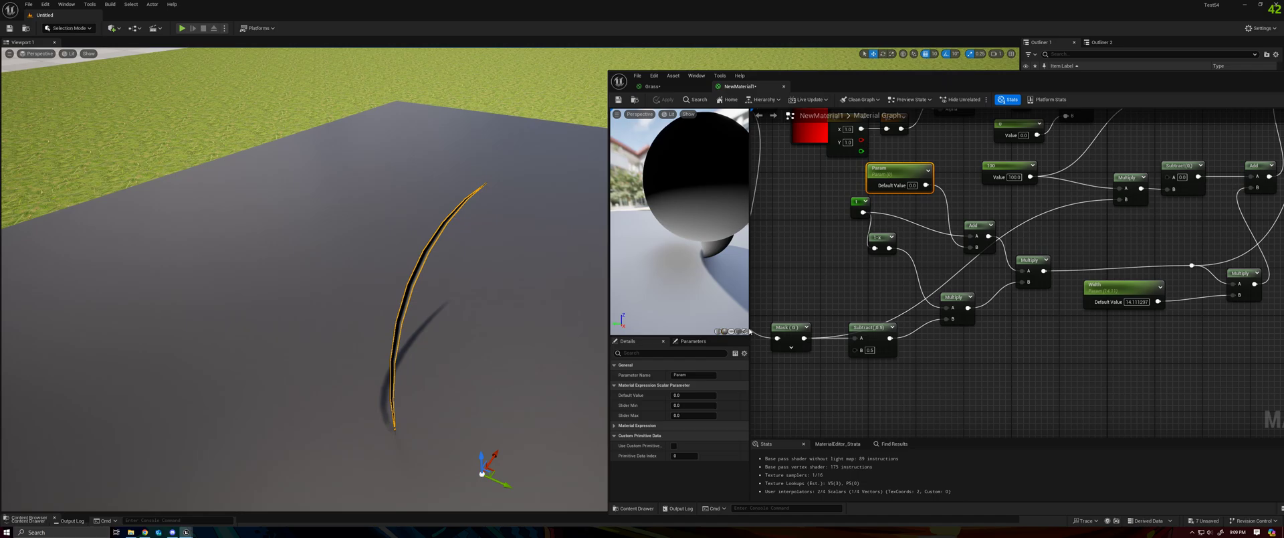
{"action": "mouse_move", "coordinate": [692, 395]}
{"action": "left_mouse_down"}
{"action": "mouse_move", "coordinate": [755, 395]}
{"action": "mouse_move", "coordinate": [709, 395]}
{"action": "left_mouse_up"}
{"action": "scroll", "coordinate": [936, 294], "scroll_direction": "down", "scroll_amount": 2}
{"action": "scroll", "coordinate": [862, 294], "scroll_direction": "up", "scroll_amount": 2}
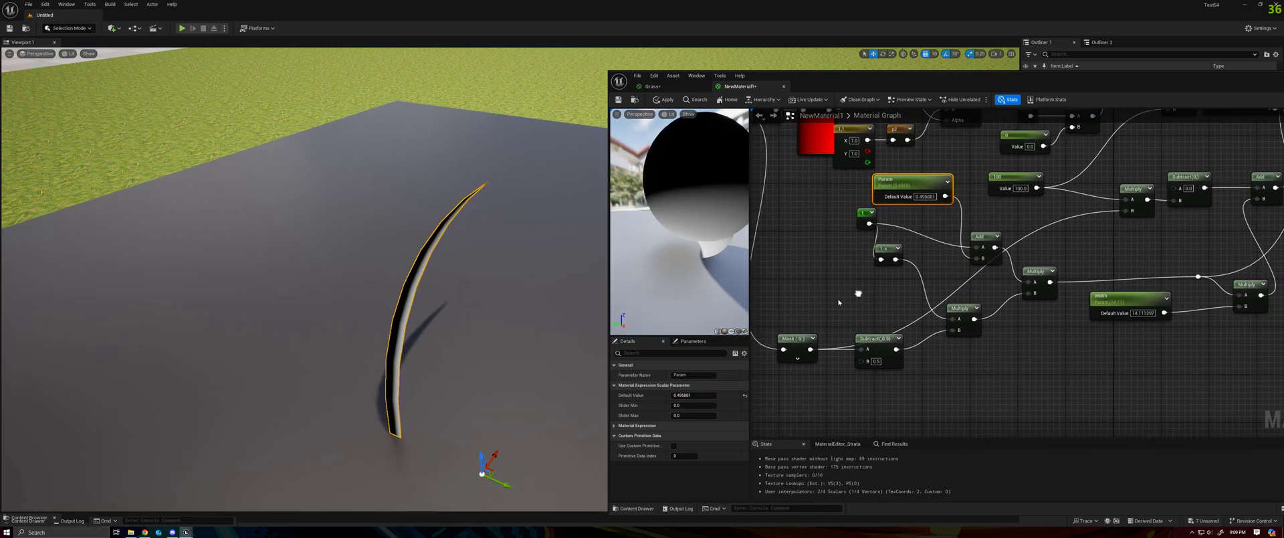
Try a Width default value of about 82.1 together with a Param default value of about 0.096
{"action": "left_click", "coordinate": [1106, 303]}
{"action": "mouse_move", "coordinate": [692, 396]}
{"action": "left_mouse_down"}
{"action": "mouse_move", "coordinate": [729, 395]}
{"action": "mouse_move", "coordinate": [678, 395]}
{"action": "left_mouse_up"}
{"action": "left_click", "coordinate": [892, 187]}
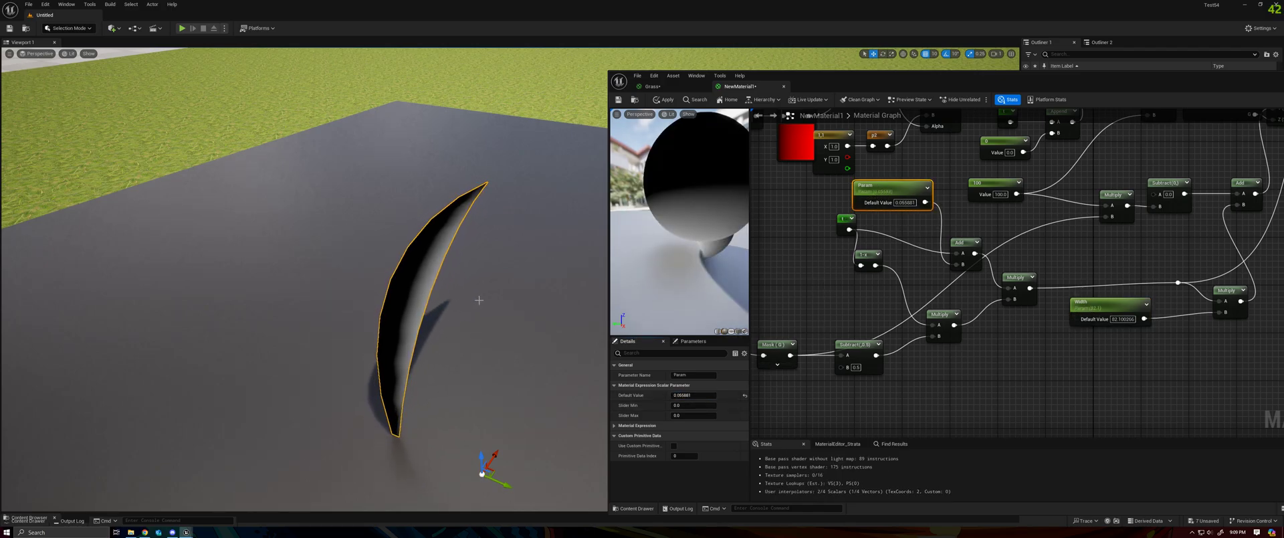
{"action": "key", "text": "a"}
{"action": "right_click_drag", "start_coordinate": [448, 269], "coordinate": [482, 284]}
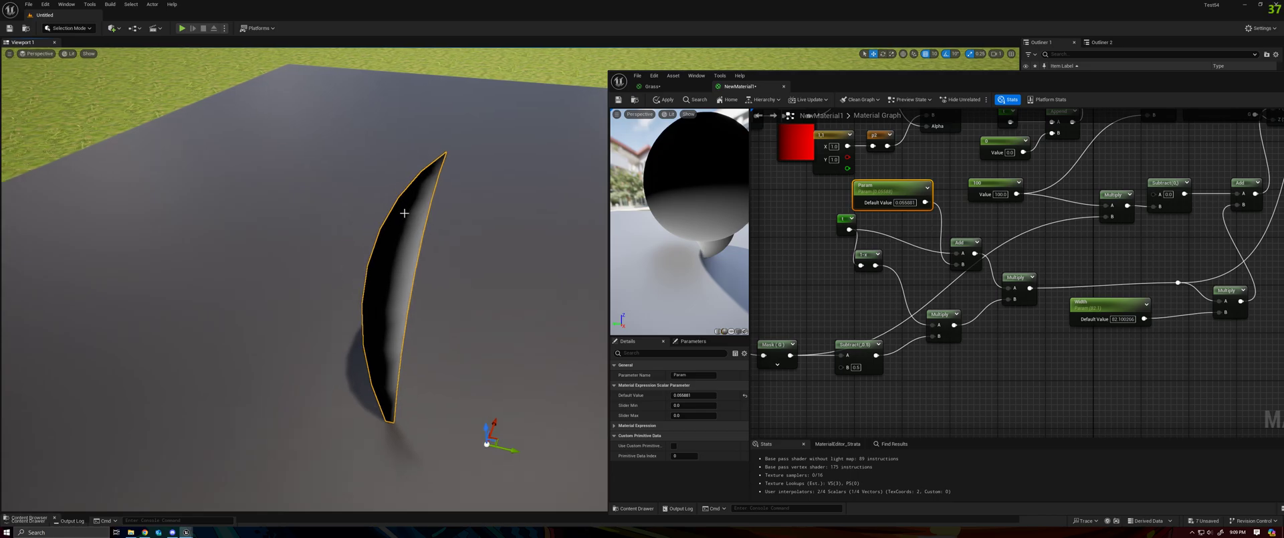
Narrow the blade by setting the Width default value to 25 and the Param default value to 0.15
{"action": "left_click", "coordinate": [1088, 304]}
{"action": "mouse_move", "coordinate": [700, 395]}
{"action": "left_mouse_down"}
{"action": "mouse_move", "coordinate": [664, 395]}
{"action": "mouse_move", "coordinate": [708, 395]}
{"action": "left_mouse_up"}
{"action": "left_click", "coordinate": [889, 188]}
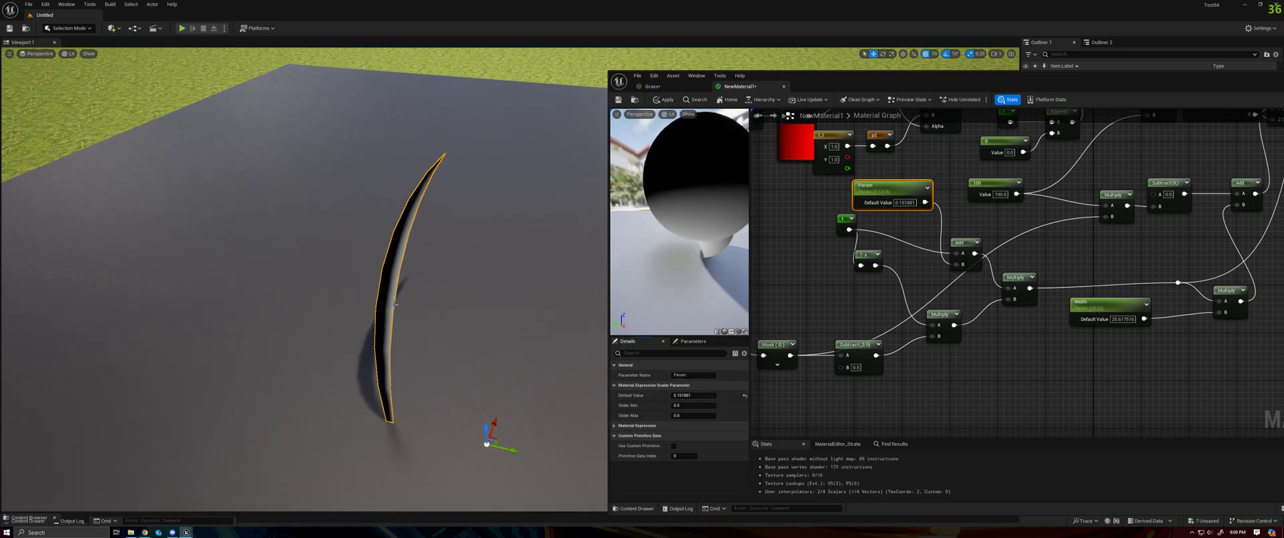
{"action": "right_click_drag", "start_coordinate": [495, 301], "coordinate": [490, 325]}
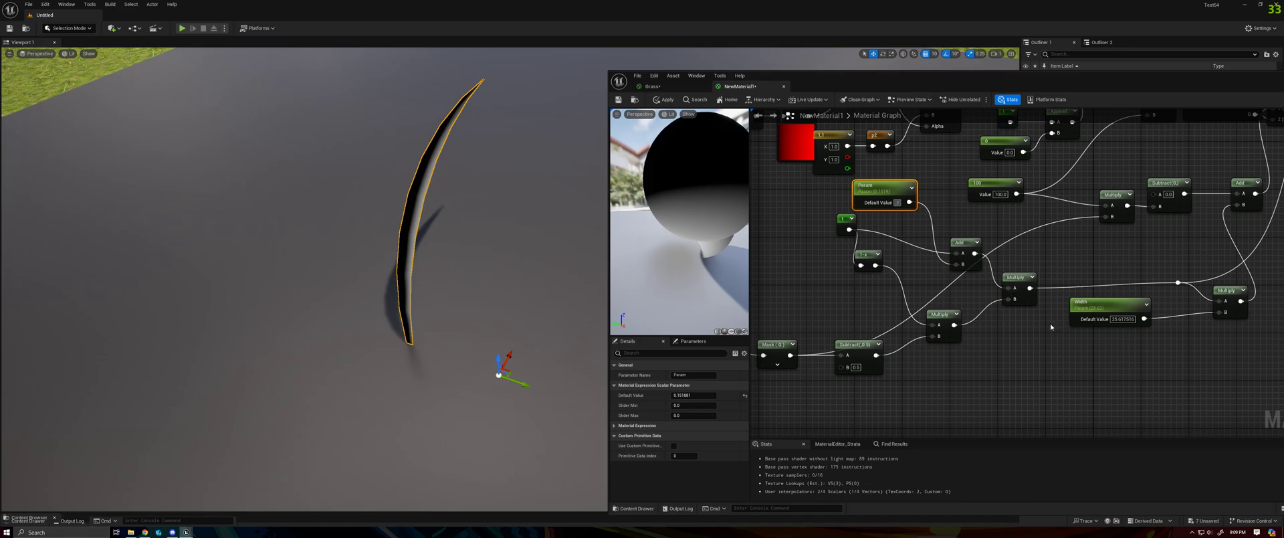
{"action": "left_click", "coordinate": [1112, 320]}
{"action": "type", "text": "25.0"}
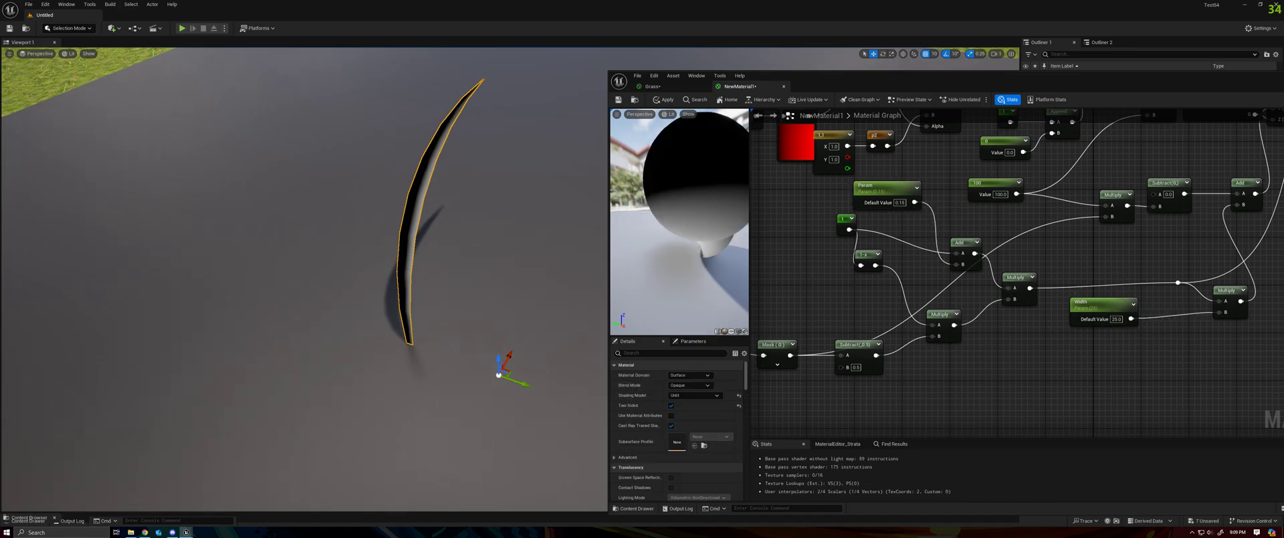
{"action": "right_click_drag", "start_coordinate": [494, 301], "coordinate": [496, 287]}
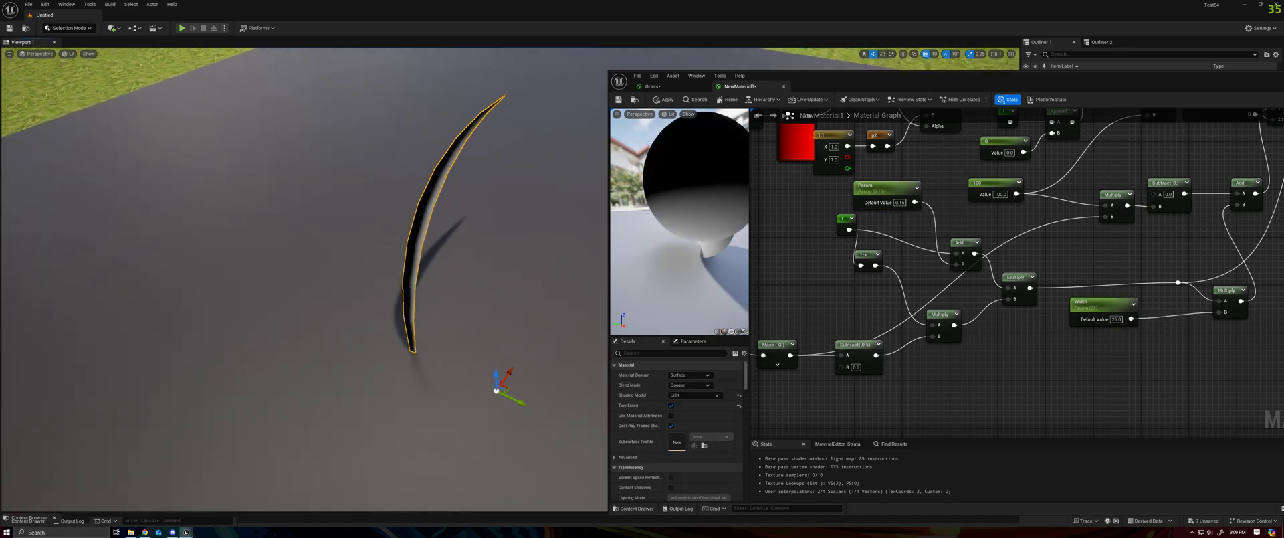
Add a Constant3Vector node near the material output and set its colour to a yellow-green sampled with the colour picker's eyedropper
{"action": "right_click_drag", "start_coordinate": [1163, 184], "coordinate": [995, 302]}
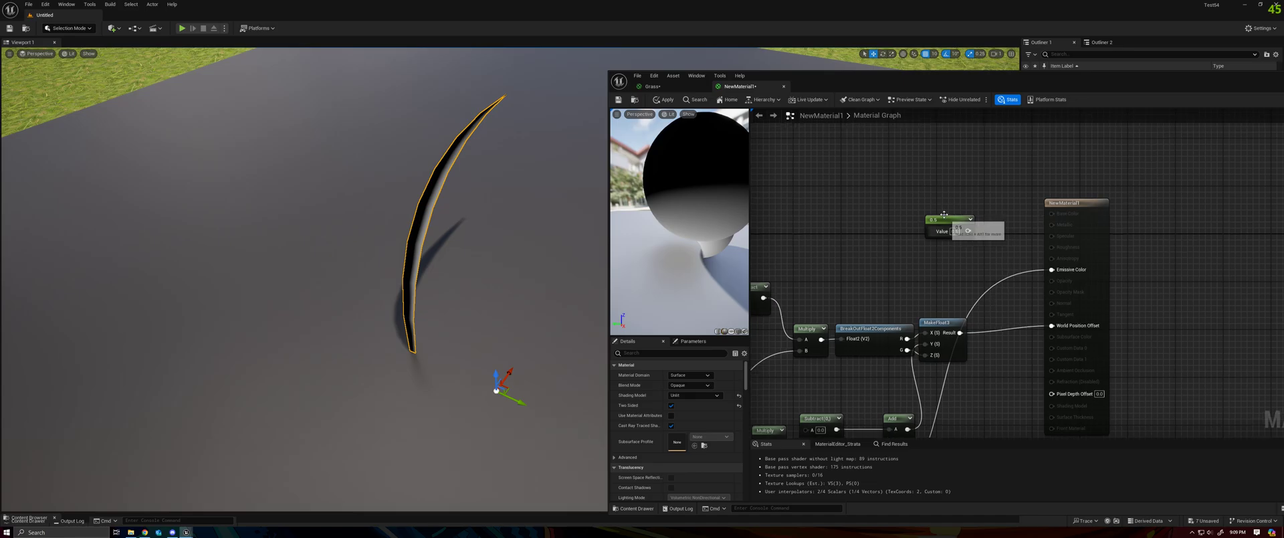
{"action": "left_click", "coordinate": [948, 228]}
{"action": "left_click", "coordinate": [891, 201]}
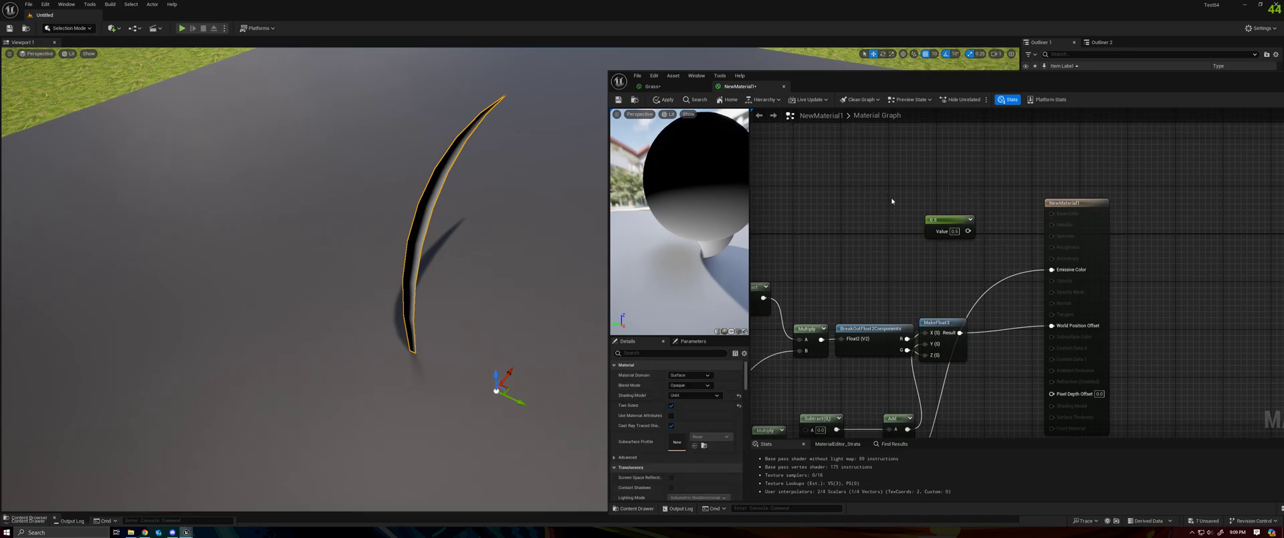
{"action": "key", "text": "3"}
{"action": "left_click", "coordinate": [856, 159]}
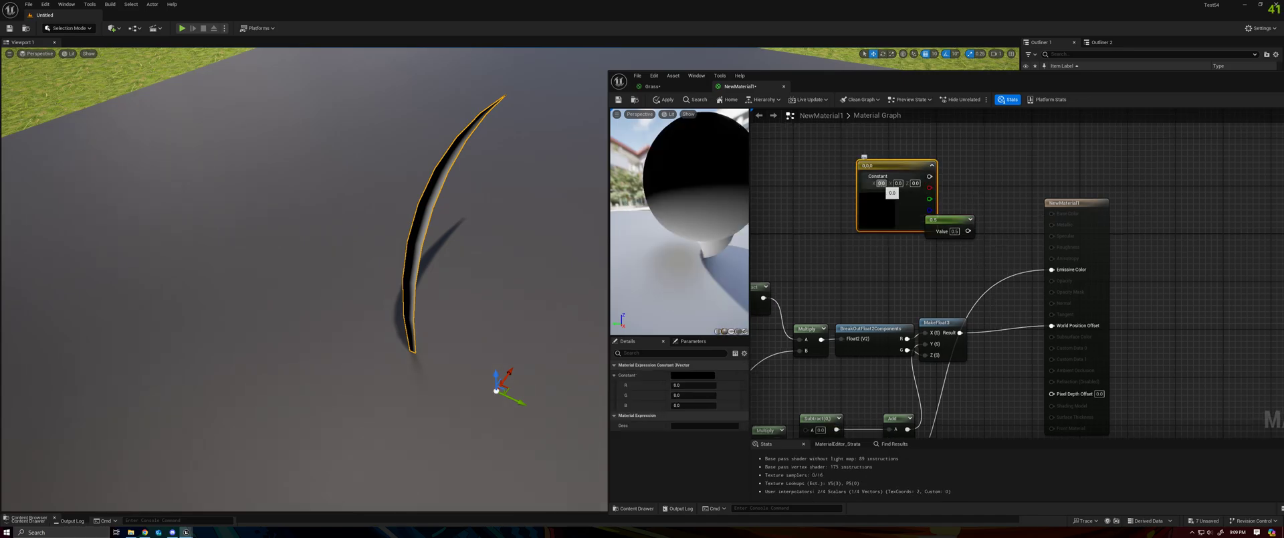
{"action": "double_click", "coordinate": [886, 207]}
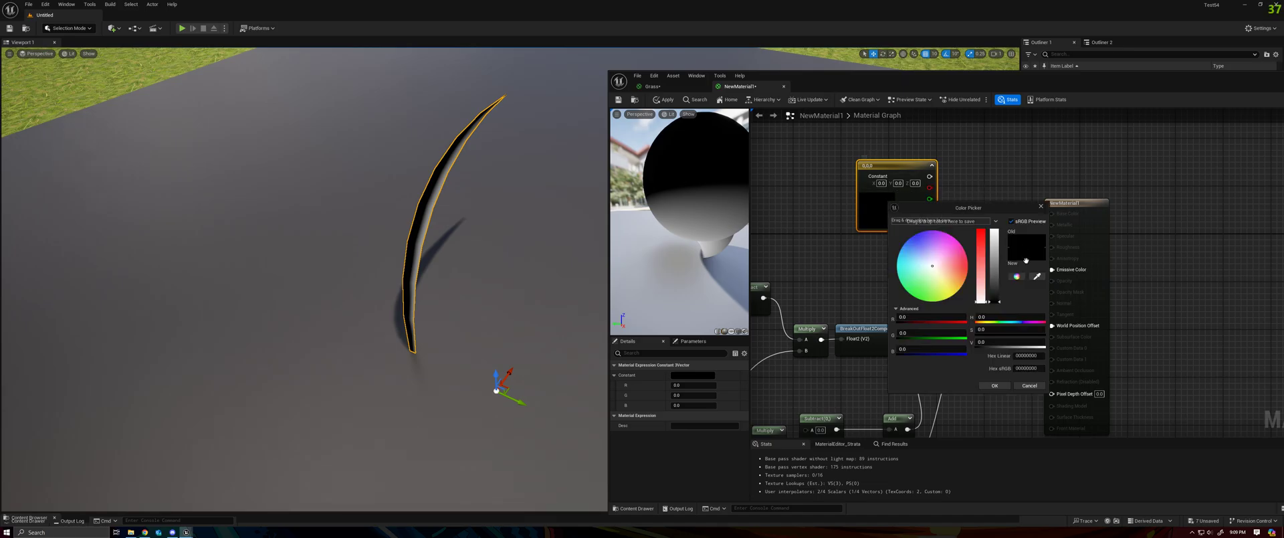
{"action": "left_click", "coordinate": [1038, 278]}
{"action": "left_click", "coordinate": [994, 386]}
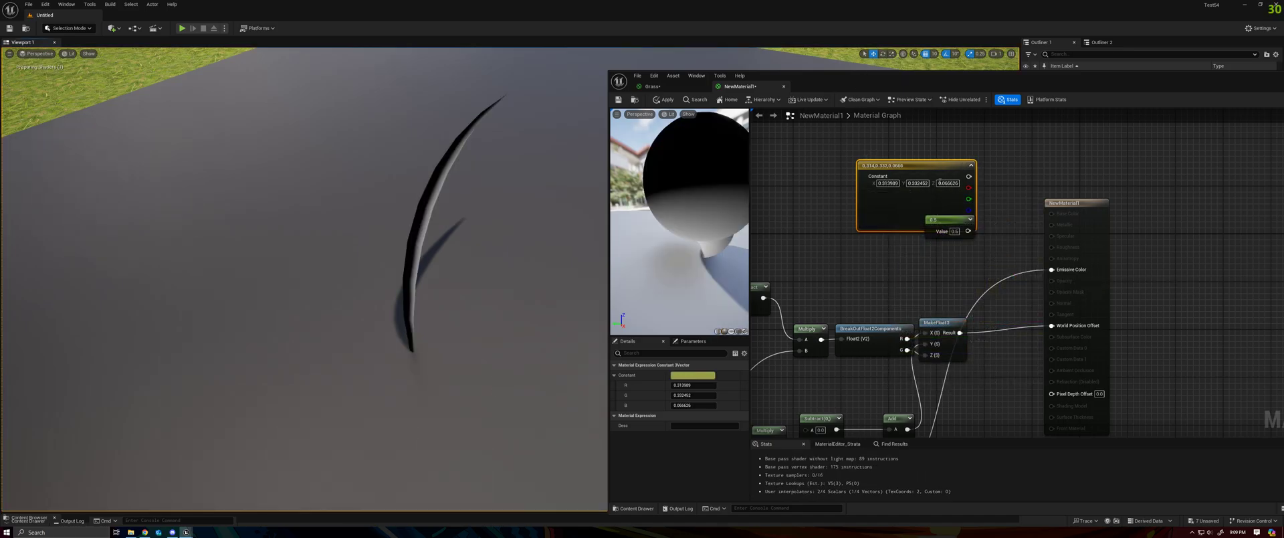
Connect the yellow-green colour constant to Emissive Color, delete the leftover scalar constant node and apply the material
{"action": "left_click_drag", "start_coordinate": [968, 177], "coordinate": [1051, 268]}
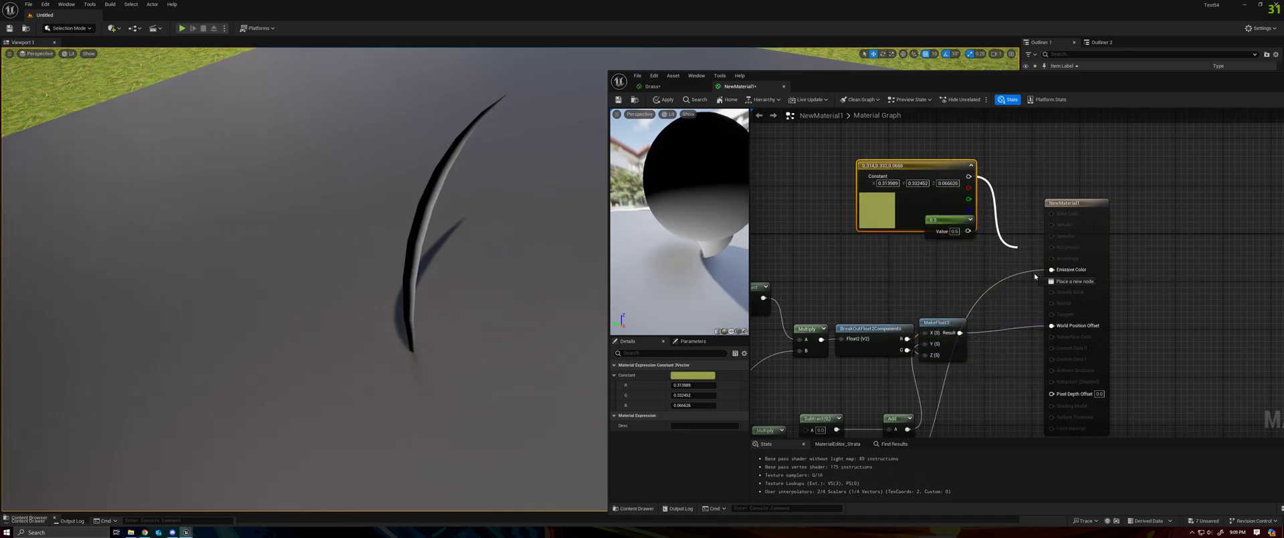
{"action": "left_click", "coordinate": [953, 234]}
{"action": "key", "text": "Delete"}
{"action": "left_click", "coordinate": [664, 100]}
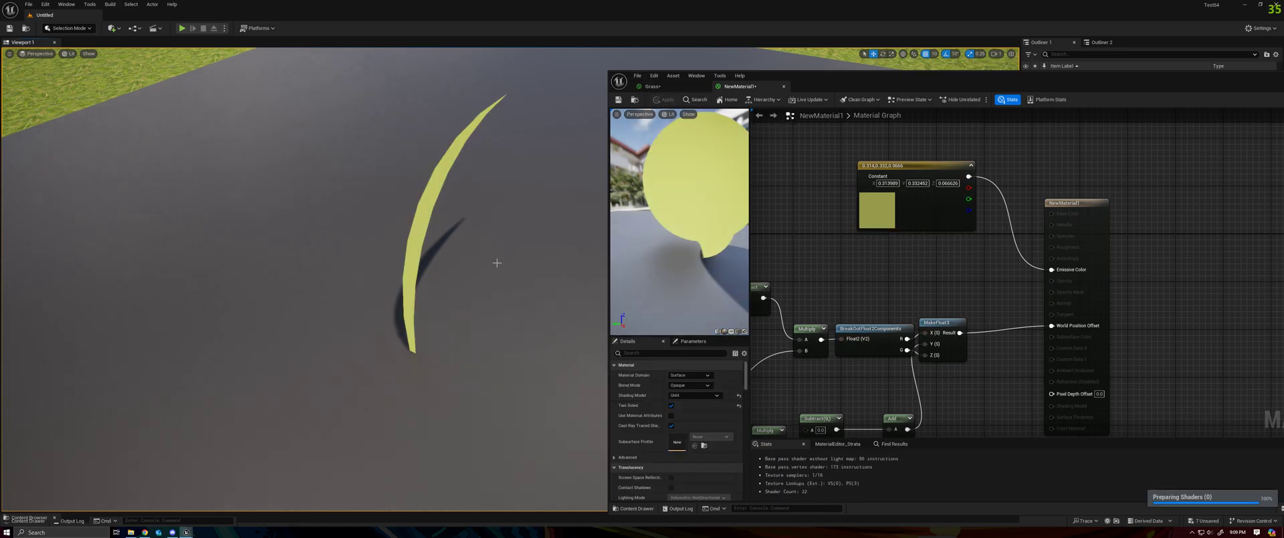
Examine the coloured blade from several angles and review the graph, including the three control-point constants and the Lerp chain
{"action": "left_click", "coordinate": [410, 273]}
{"action": "left_click_drag", "start_coordinate": [528, 282], "coordinate": [422, 260], "text": "alt"}
{"action": "left_click_drag", "start_coordinate": [410, 374], "coordinate": [528, 361], "text": "alt"}
{"action": "right_click_drag", "start_coordinate": [759, 297], "coordinate": [1004, 285]}
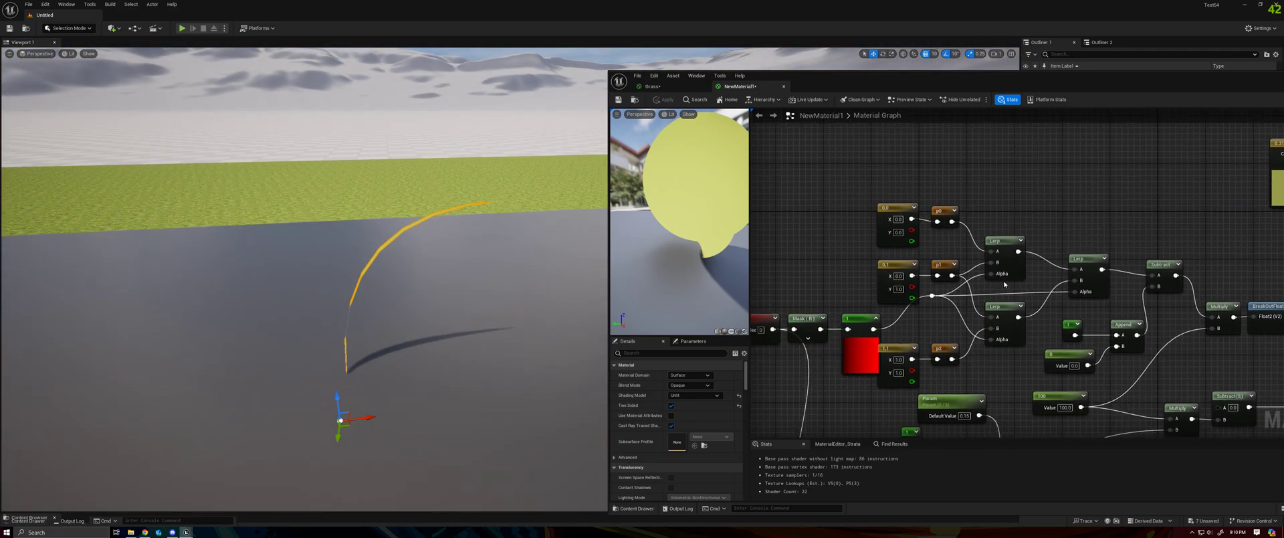
{"action": "left_click", "coordinate": [876, 320]}
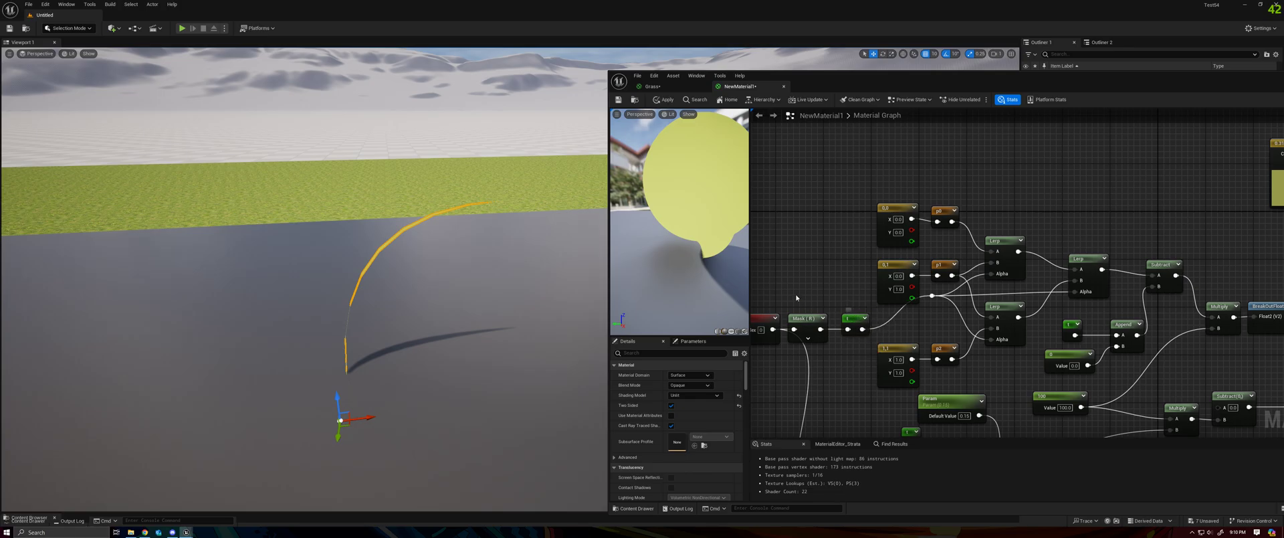
{"action": "left_click_drag", "start_coordinate": [467, 246], "coordinate": [467, 268], "text": "alt"}
{"action": "right_click_drag", "start_coordinate": [830, 219], "coordinate": [866, 222]}
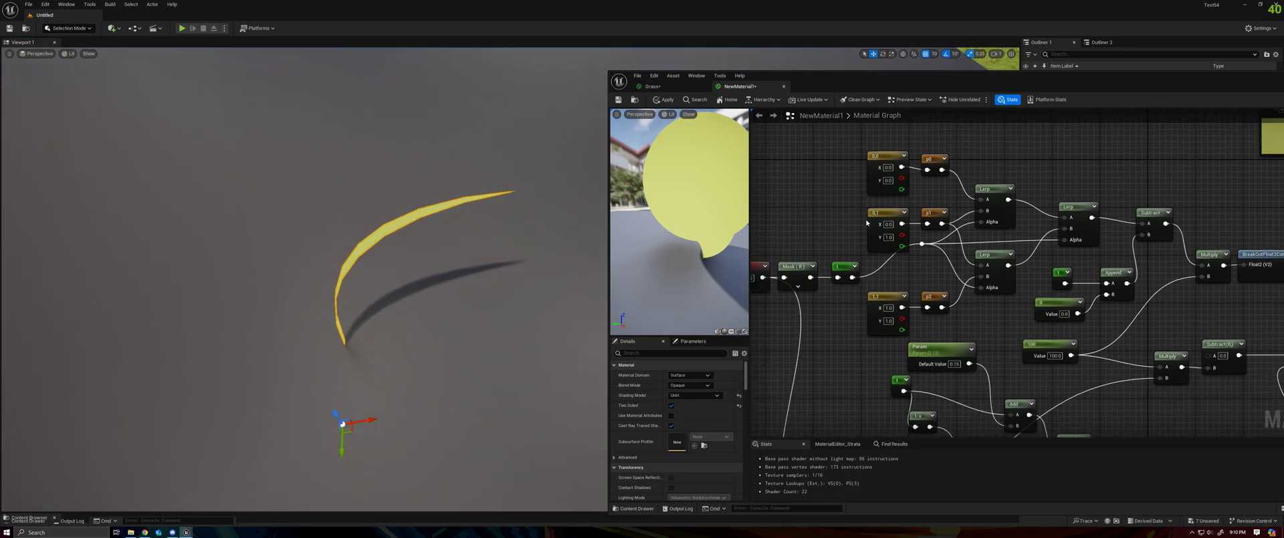
{"action": "left_click_drag", "start_coordinate": [872, 139], "coordinate": [886, 331]}
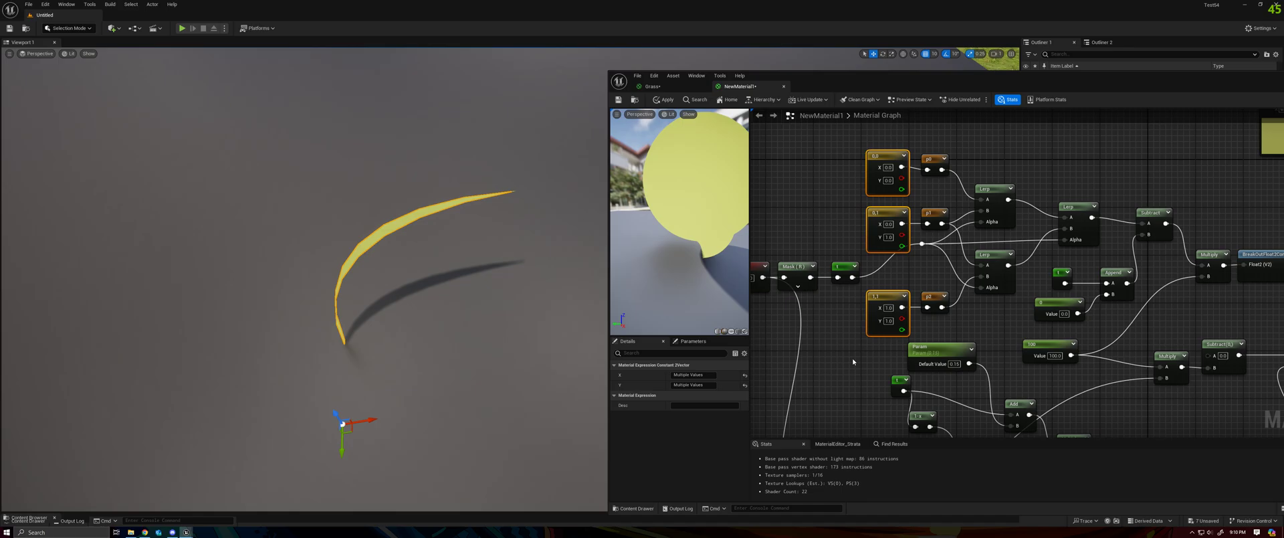
{"action": "left_click", "coordinate": [854, 363]}
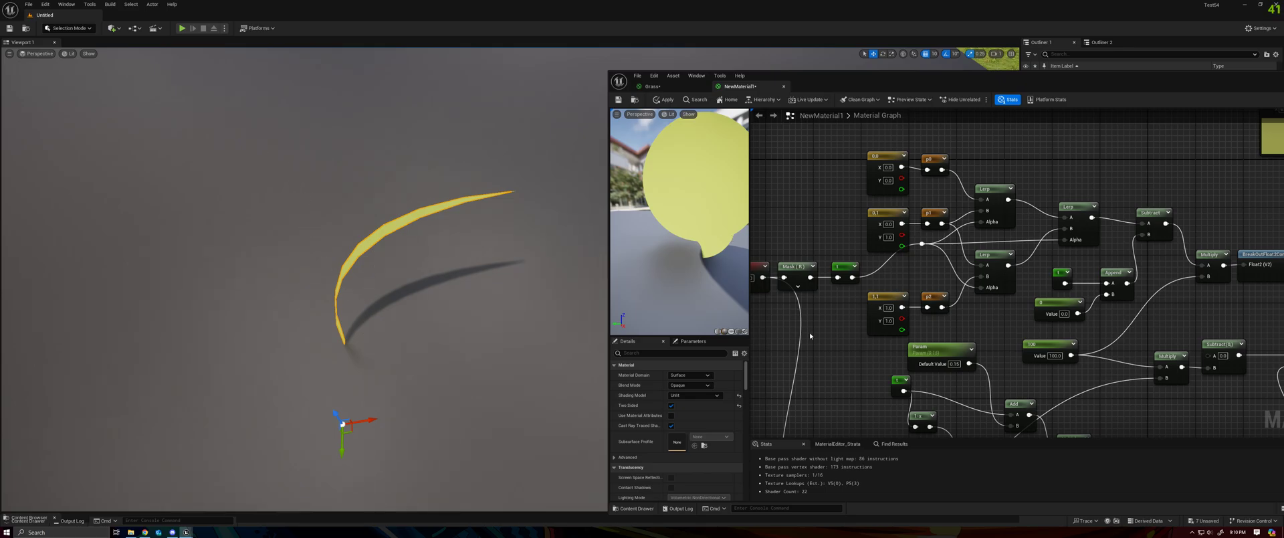
{"action": "right_click_drag", "start_coordinate": [820, 332], "coordinate": [857, 328]}
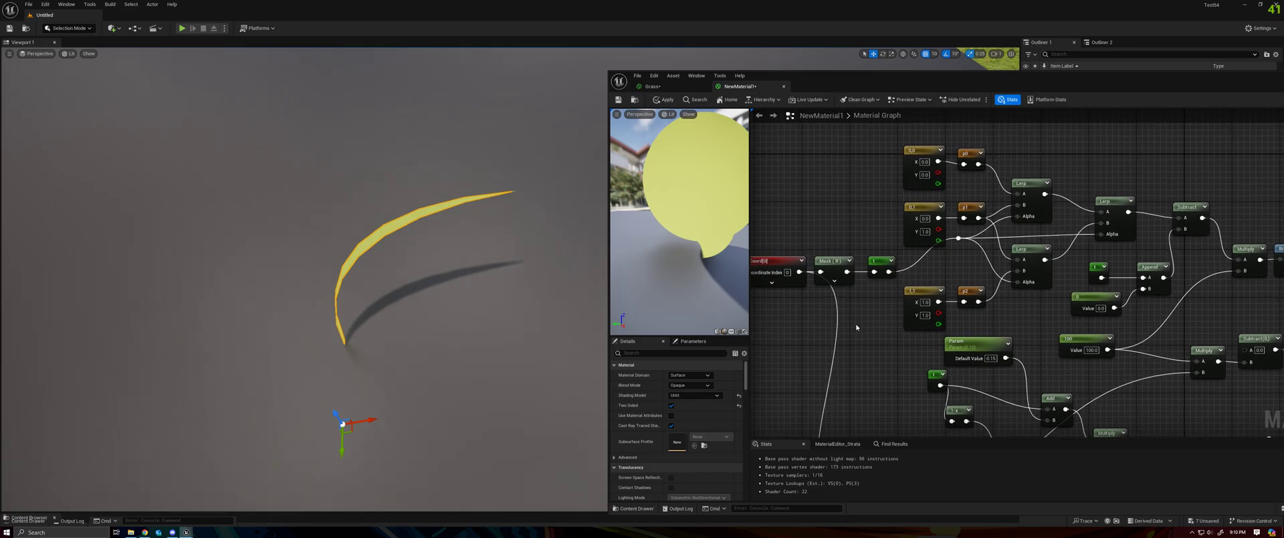
{"action": "right_click_drag", "start_coordinate": [1176, 300], "coordinate": [898, 281]}
{"action": "right_click_drag", "start_coordinate": [1203, 274], "coordinate": [1263, 261]}
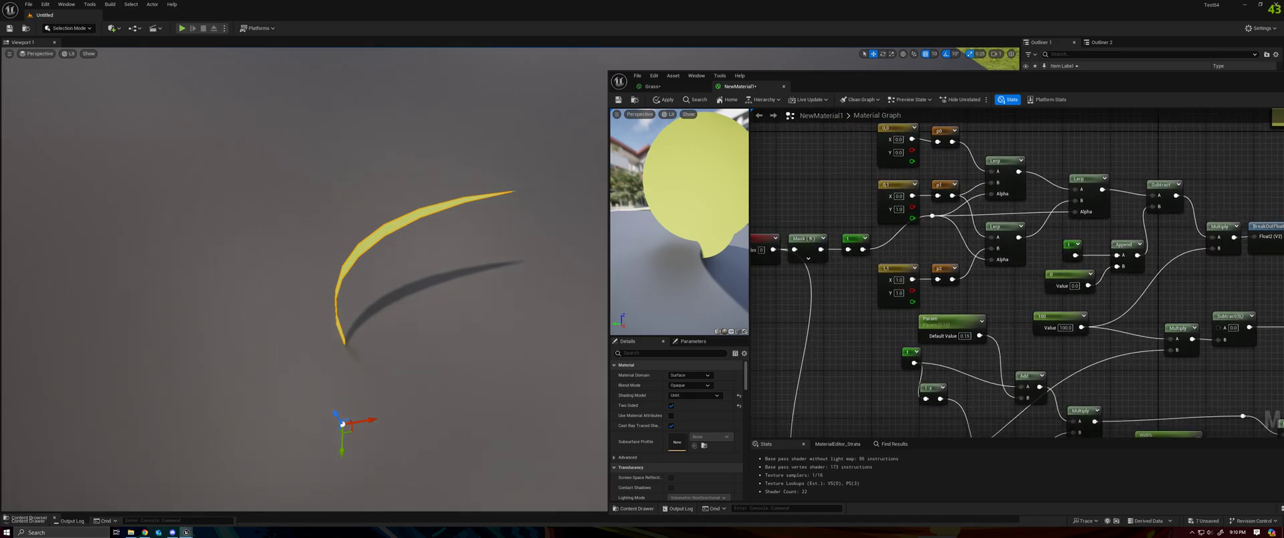
Switch to the Desmos Bezier graph, move P2 straight down to (1, 0) and P1 inward and down, then return to Unreal
{"action": "left_click", "coordinate": [144, 532]}
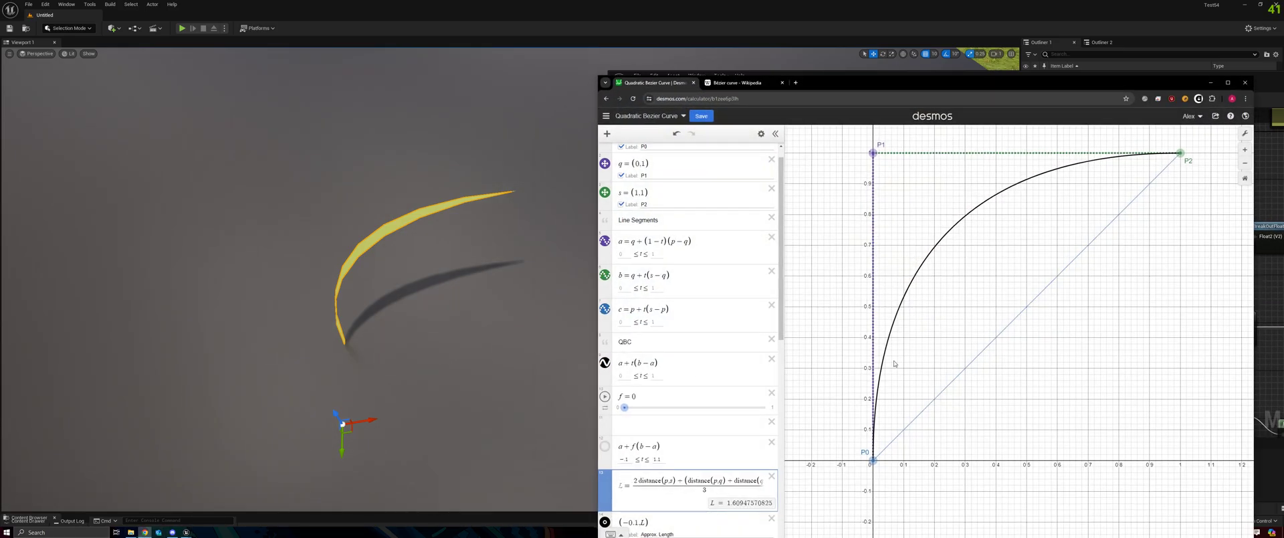
{"action": "right_click", "coordinate": [874, 195]}
{"action": "key", "text": "Escape"}
{"action": "left_click_drag", "start_coordinate": [1183, 152], "coordinate": [1184, 460]}
{"action": "left_click_drag", "start_coordinate": [881, 157], "coordinate": [960, 354]}
{"action": "left_click", "coordinate": [805, 9]}
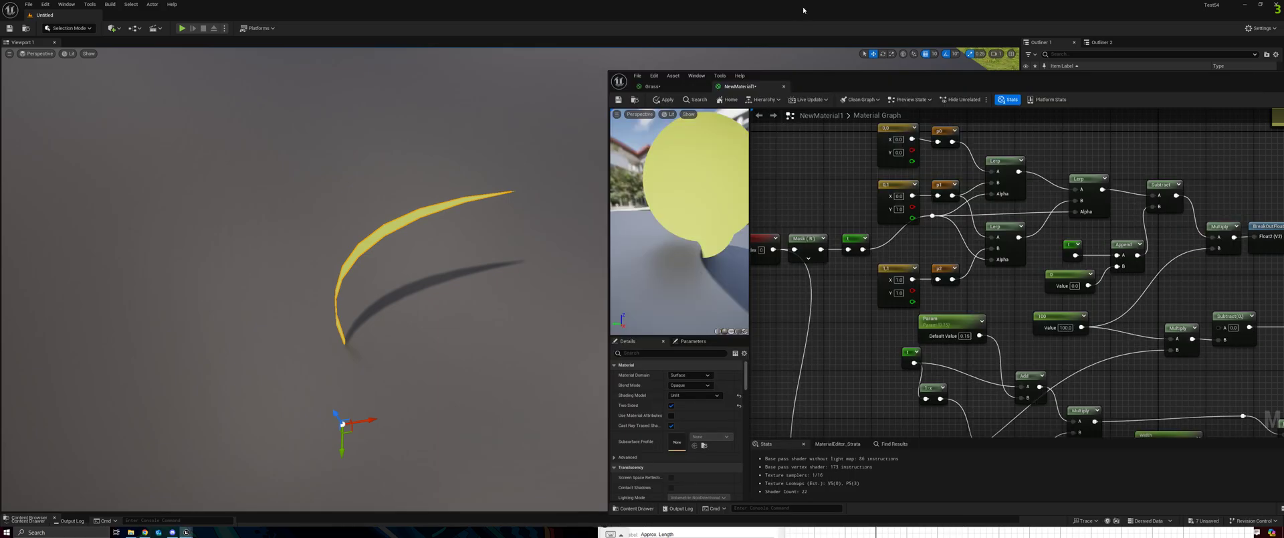
Try an X value of 0 on the p2 control-point constant and apply the material
{"action": "right_click_drag", "start_coordinate": [894, 243], "coordinate": [883, 288]}
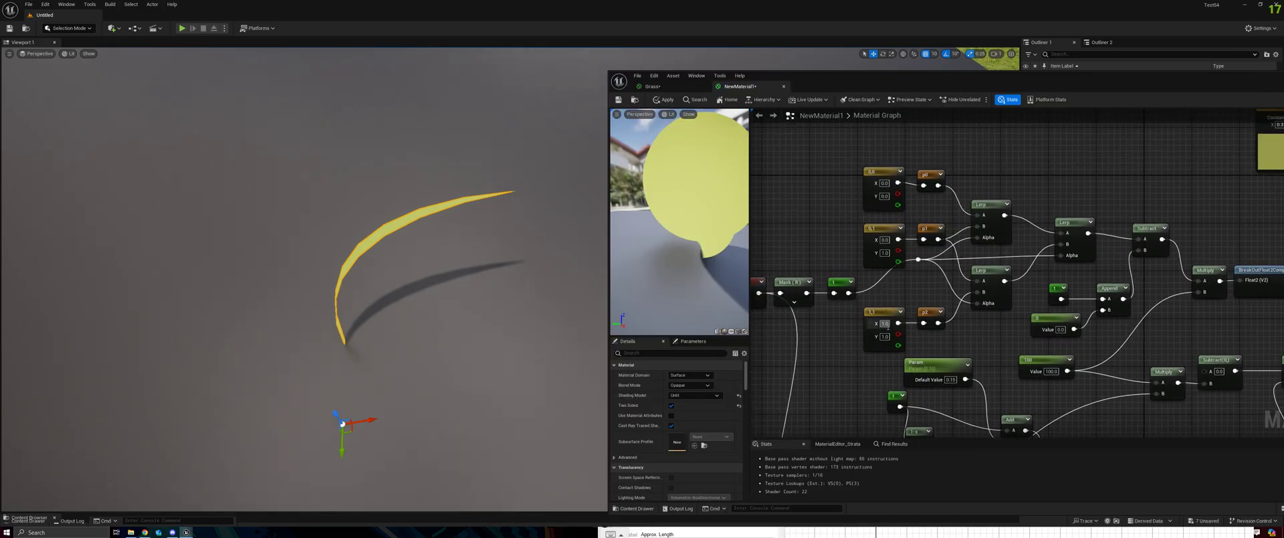
{"action": "left_click", "coordinate": [884, 323]}
{"action": "type", "text": "0"}
{"action": "key", "text": "Return"}
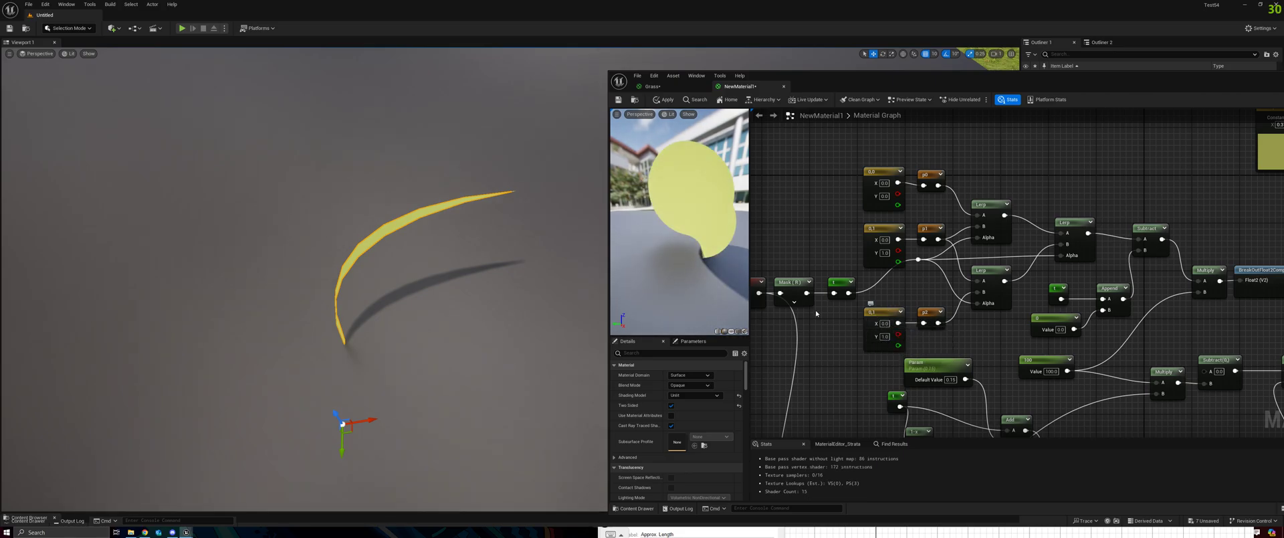
{"action": "left_click", "coordinate": [666, 100]}
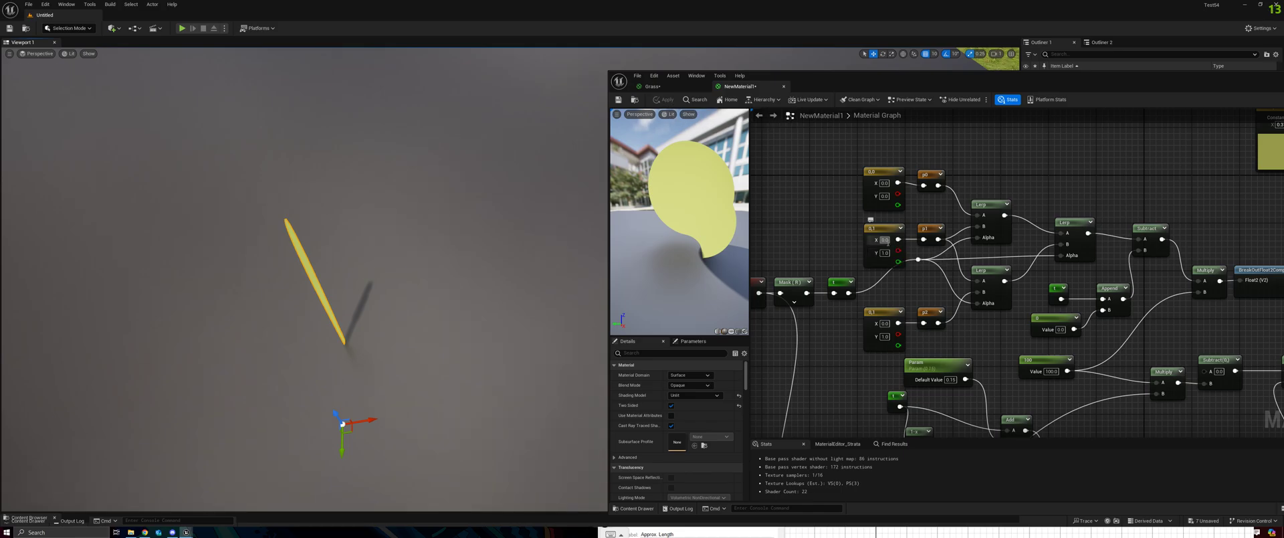
Set the p2 control-point constant to X 1, Y 0 and apply the material
{"action": "type", "text": "1"}
{"action": "key", "text": "Tab"}
{"action": "type", "text": "0"}
{"action": "key", "text": "Return"}
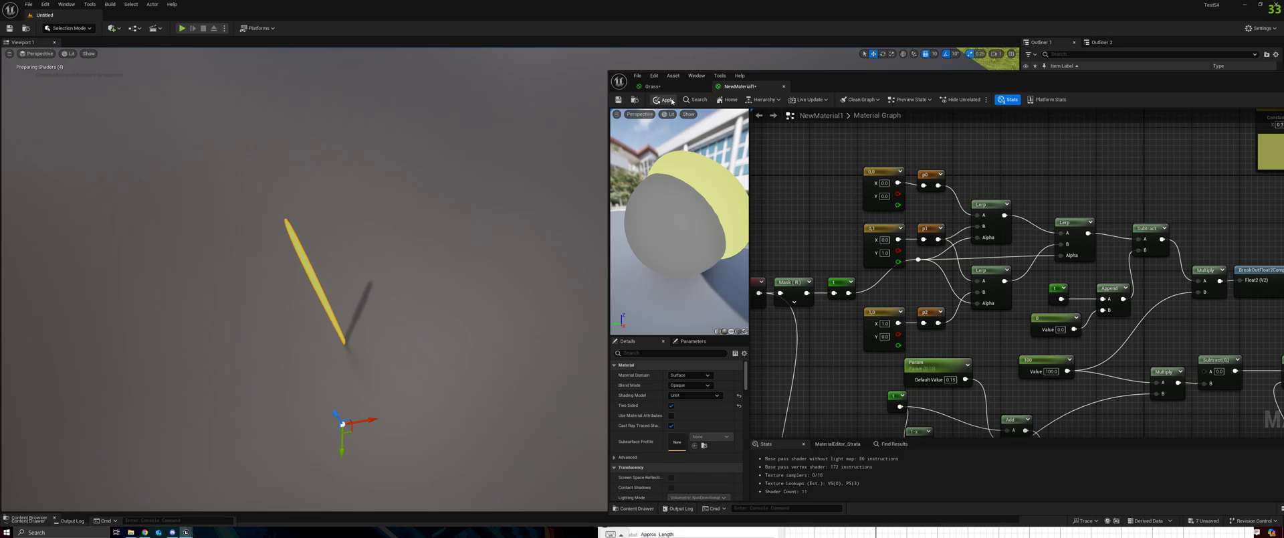
{"action": "left_click", "coordinate": [672, 101]}
Set the p1 control-point constant to X 0.5, Y 0 and apply the material to flatten the curve
{"action": "right_click_drag", "start_coordinate": [270, 342], "coordinate": [270, 342]}
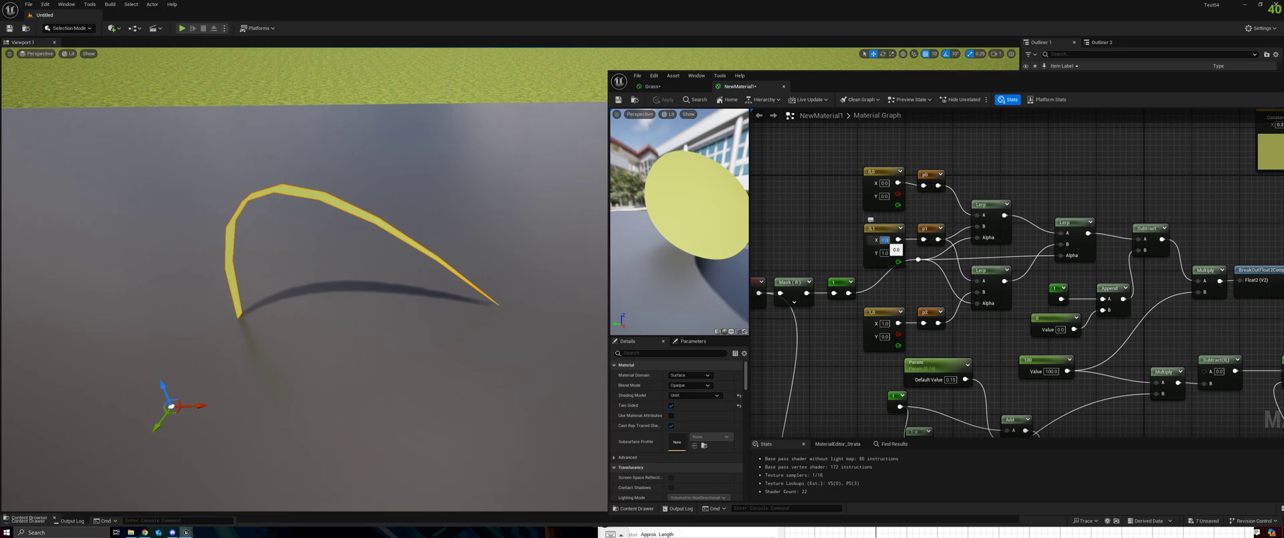
{"action": "type", "text": "0.5"}
{"action": "key", "text": "Return"}
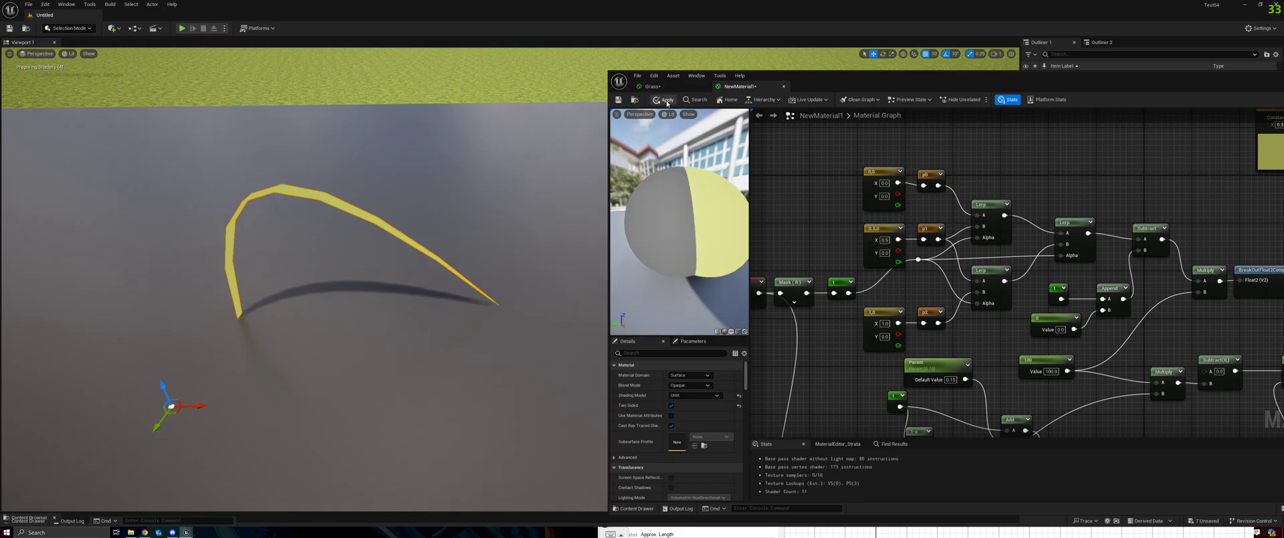
{"action": "left_click", "coordinate": [665, 100]}
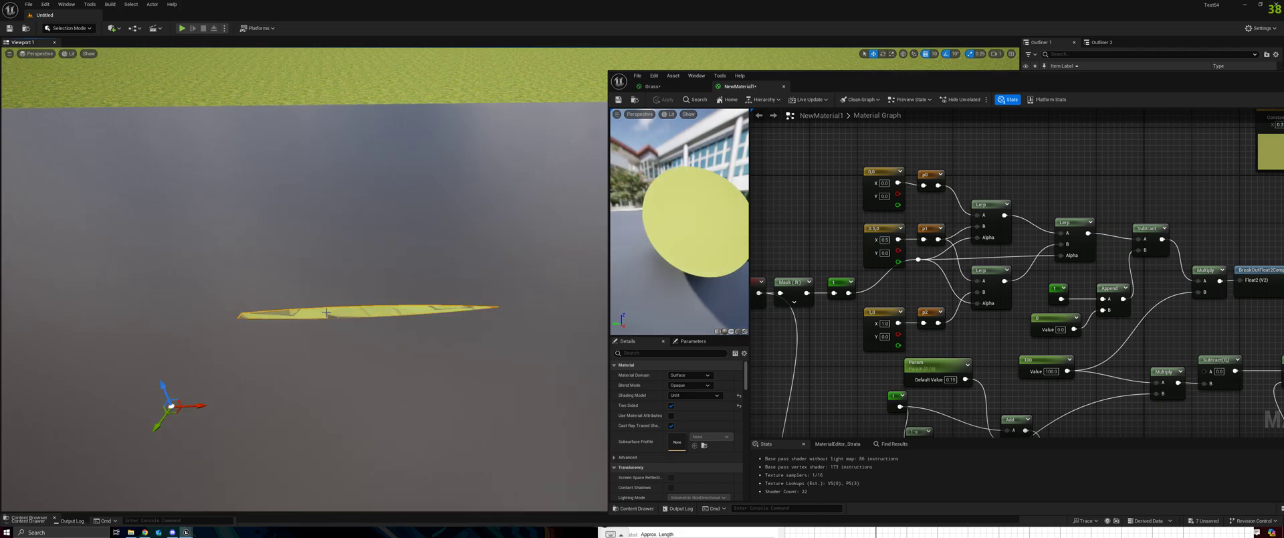
Raise the flattened blade slightly above the ground plane along its vertical axis
{"action": "left_click", "coordinate": [159, 375]}
{"action": "left_click", "coordinate": [292, 329]}
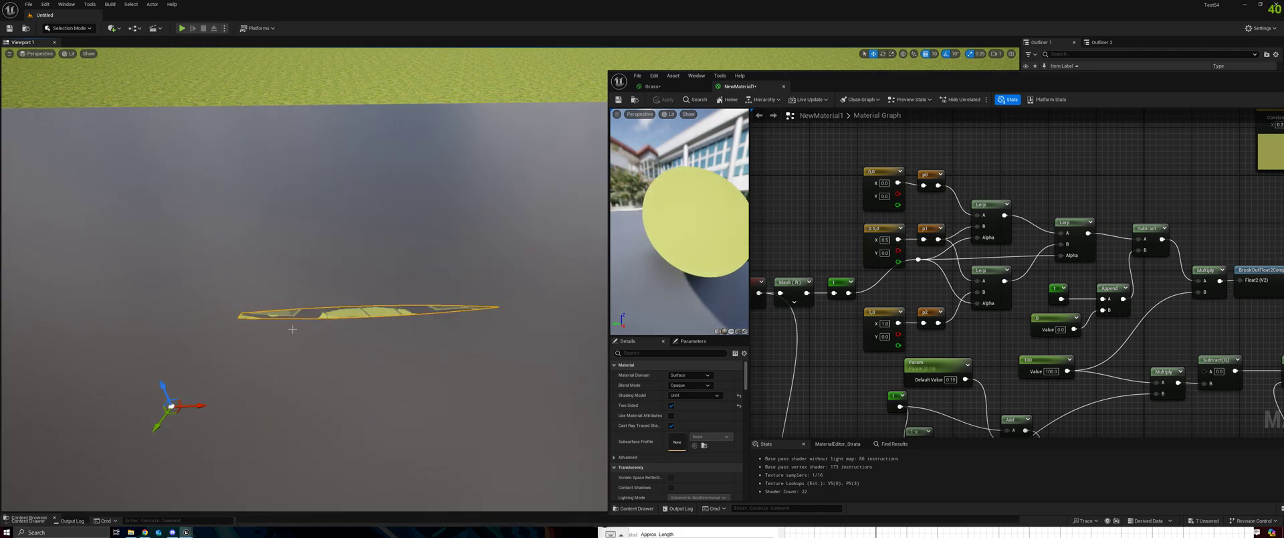
{"action": "left_click_drag", "start_coordinate": [161, 385], "coordinate": [153, 369]}
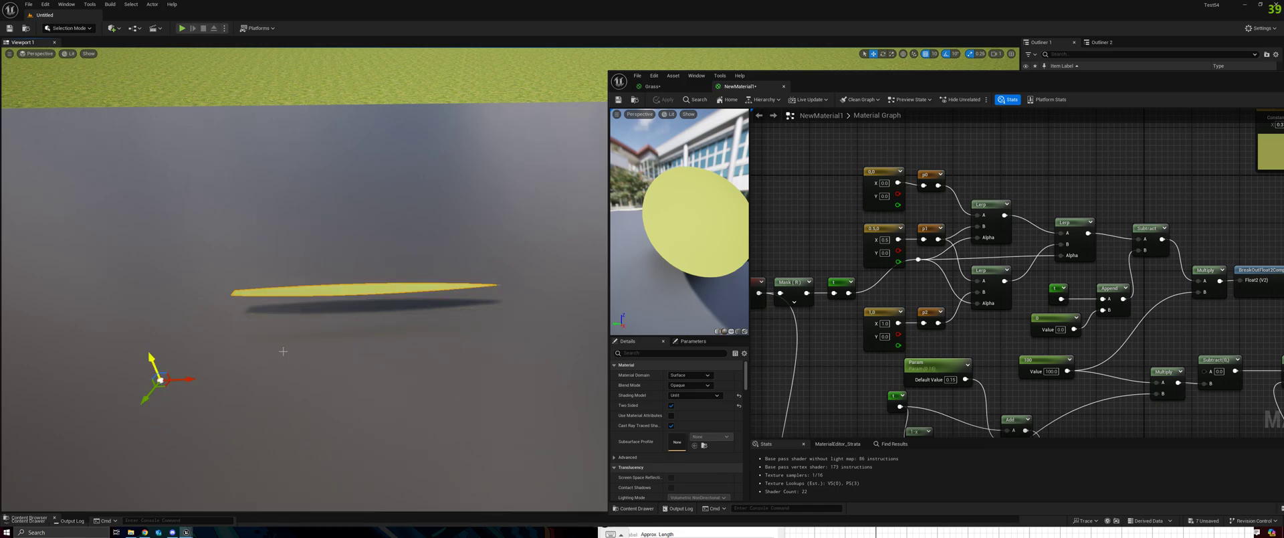
Insert a Divide by 2 node between the 100 constant and the Subtract node's A input, apply the material and check the blade's pivot
{"action": "right_click_drag", "start_coordinate": [1078, 287], "coordinate": [1037, 236]}
{"action": "mouse_move", "coordinate": [242, 293]}
{"action": "right_mouse_down"}
{"action": "mouse_move", "coordinate": [248, 335]}
{"action": "mouse_move", "coordinate": [242, 292]}
{"action": "right_mouse_up"}
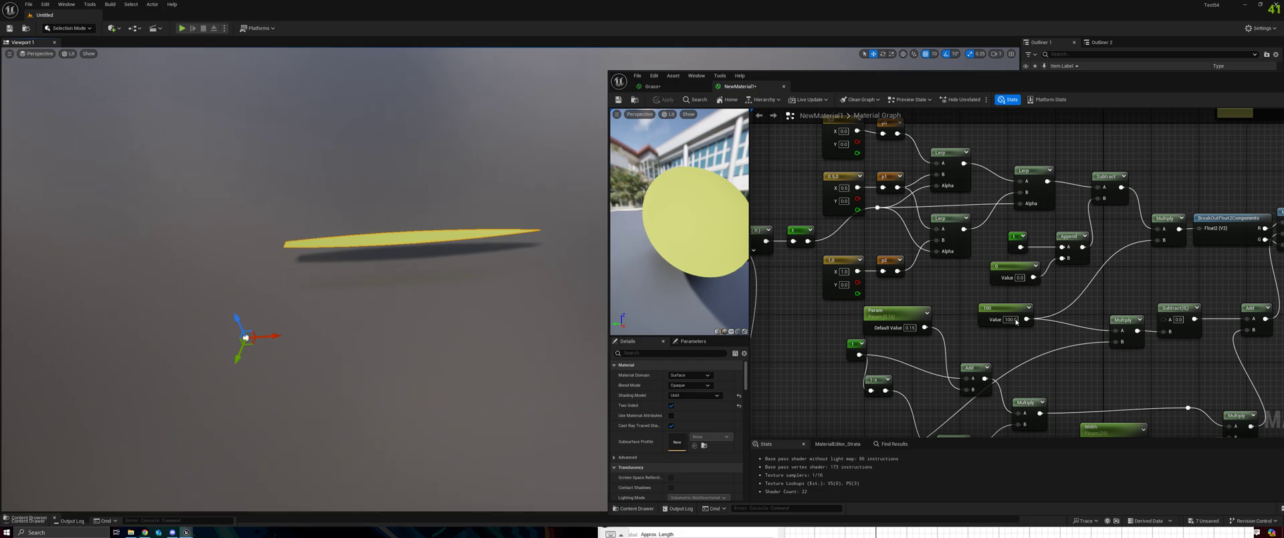
{"action": "left_click", "coordinate": [1178, 311]}
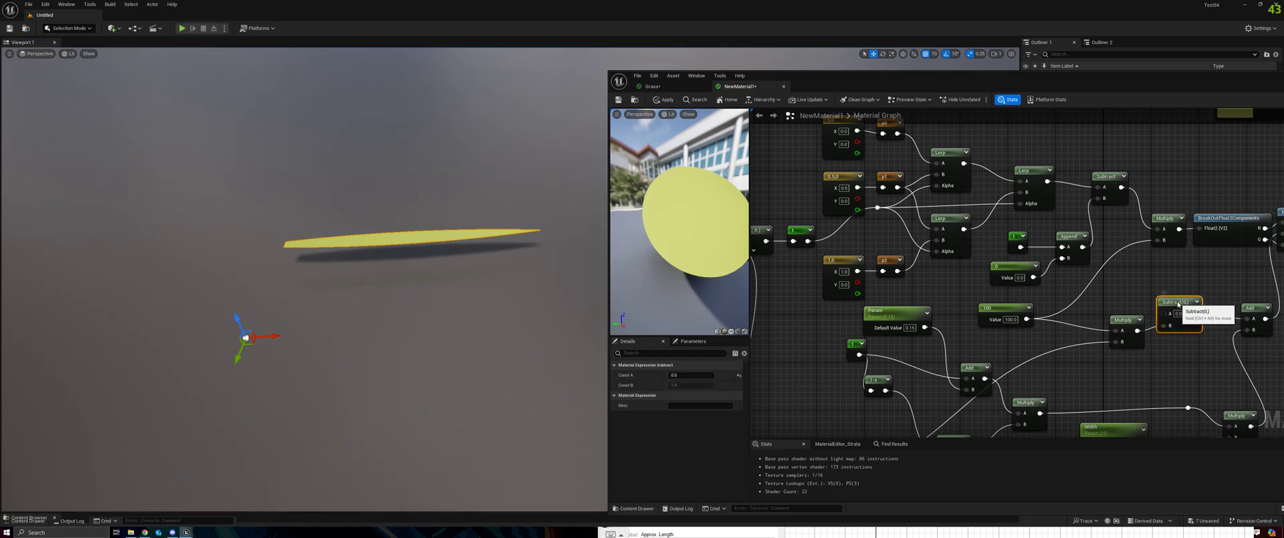
{"action": "left_click_drag", "start_coordinate": [1123, 321], "coordinate": [1123, 356]}
{"action": "left_click", "coordinate": [1103, 304]}
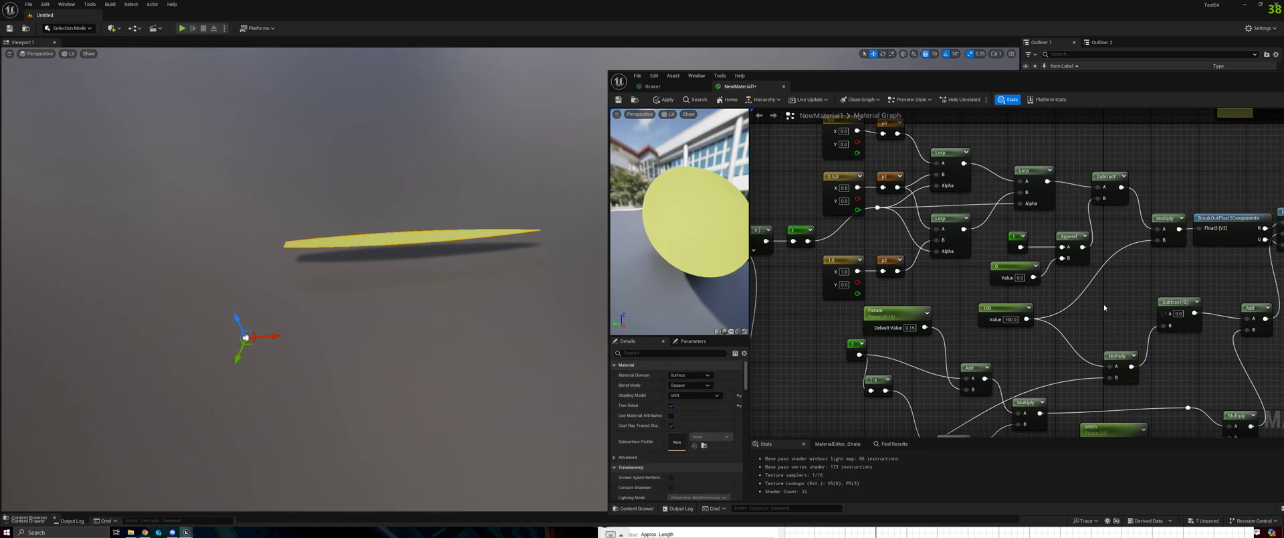
{"action": "left_click_drag", "start_coordinate": [1026, 319], "coordinate": [1169, 321]}
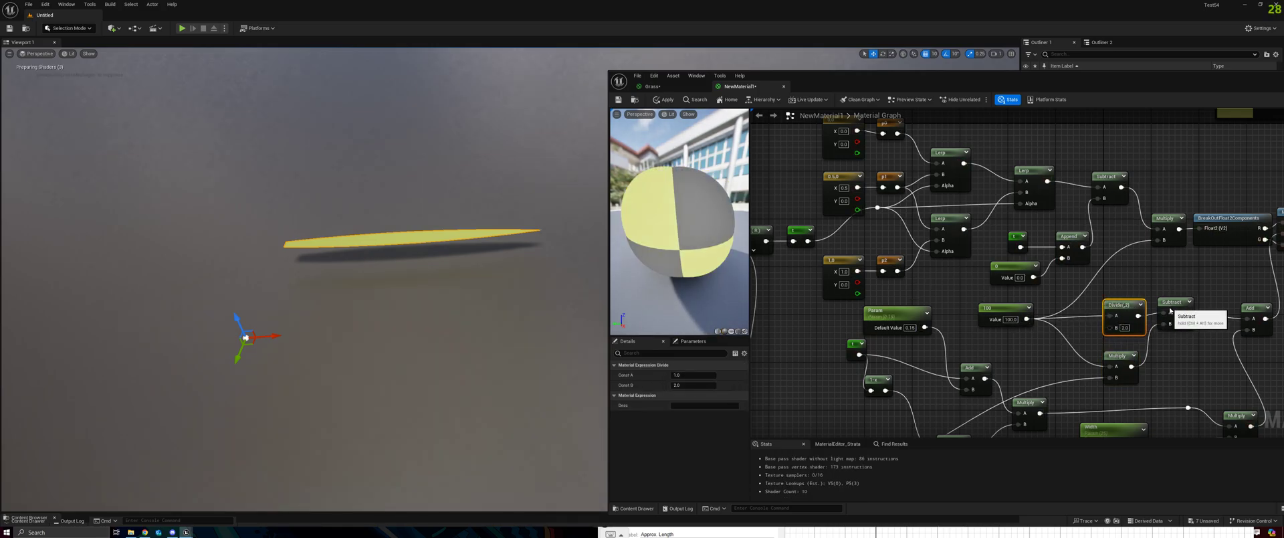
{"action": "left_click", "coordinate": [660, 101]}
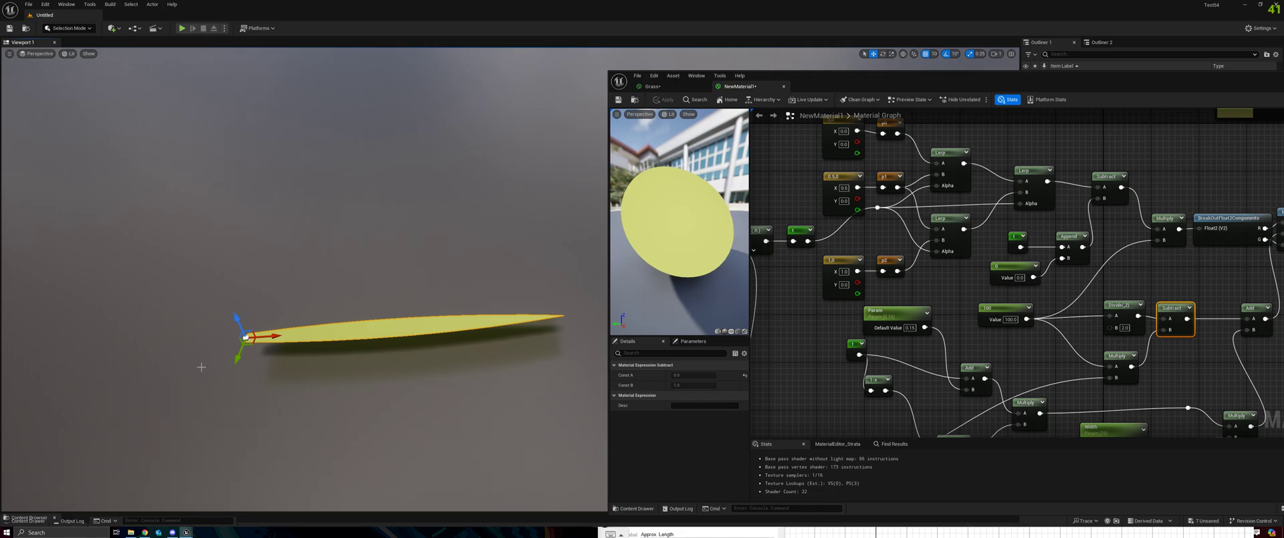
{"action": "left_click", "coordinate": [1130, 313]}
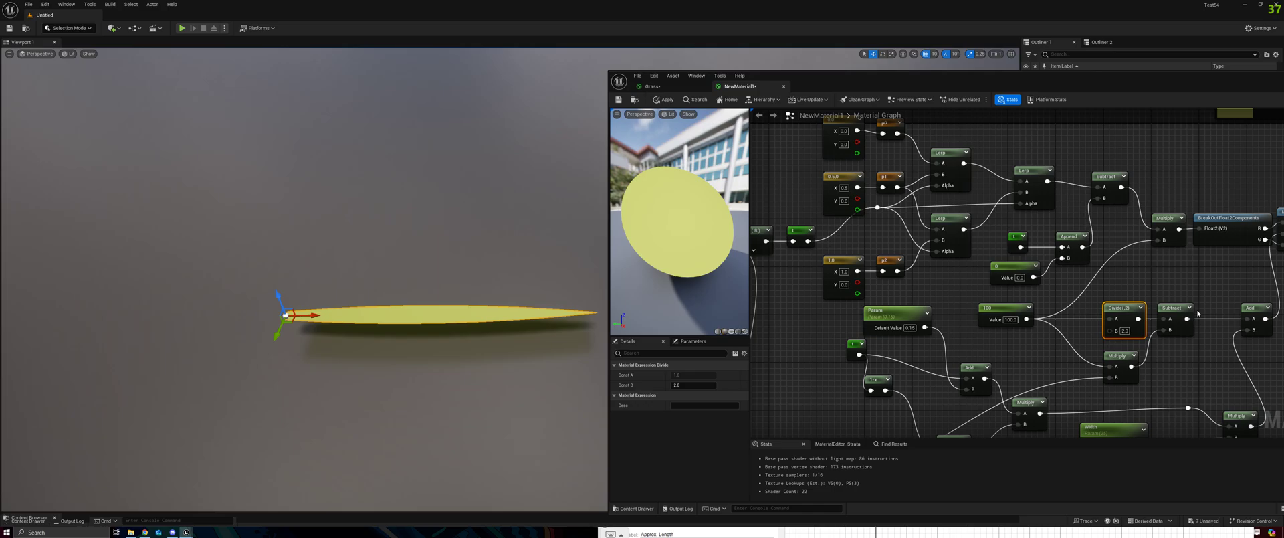
{"action": "right_click_drag", "start_coordinate": [1197, 313], "coordinate": [1075, 216]}
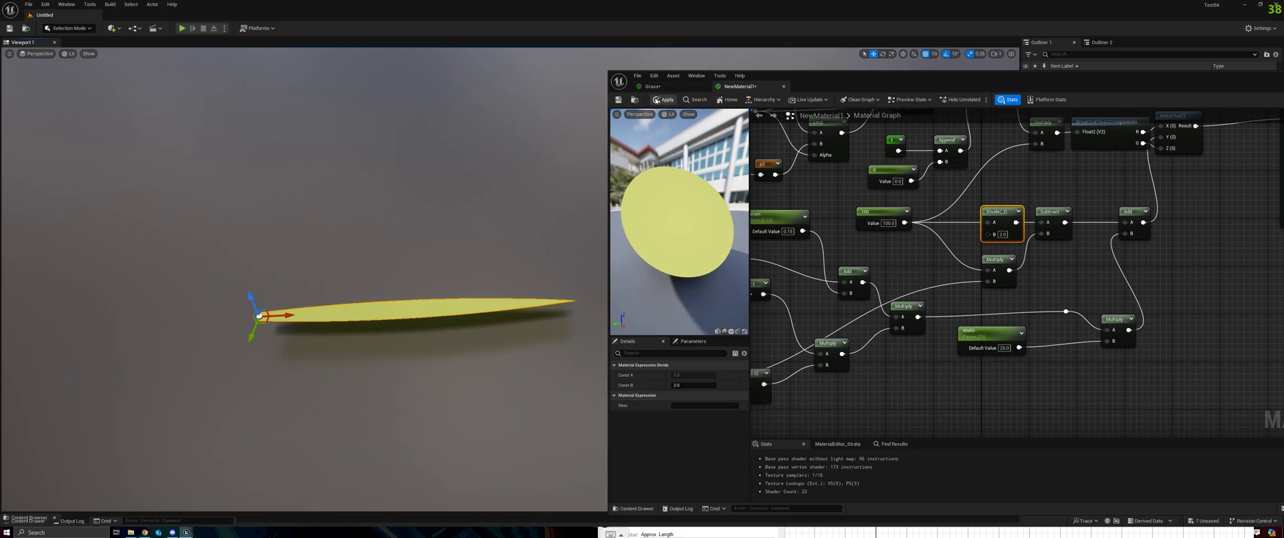
{"action": "right_click_drag", "start_coordinate": [490, 272], "coordinate": [540, 246]}
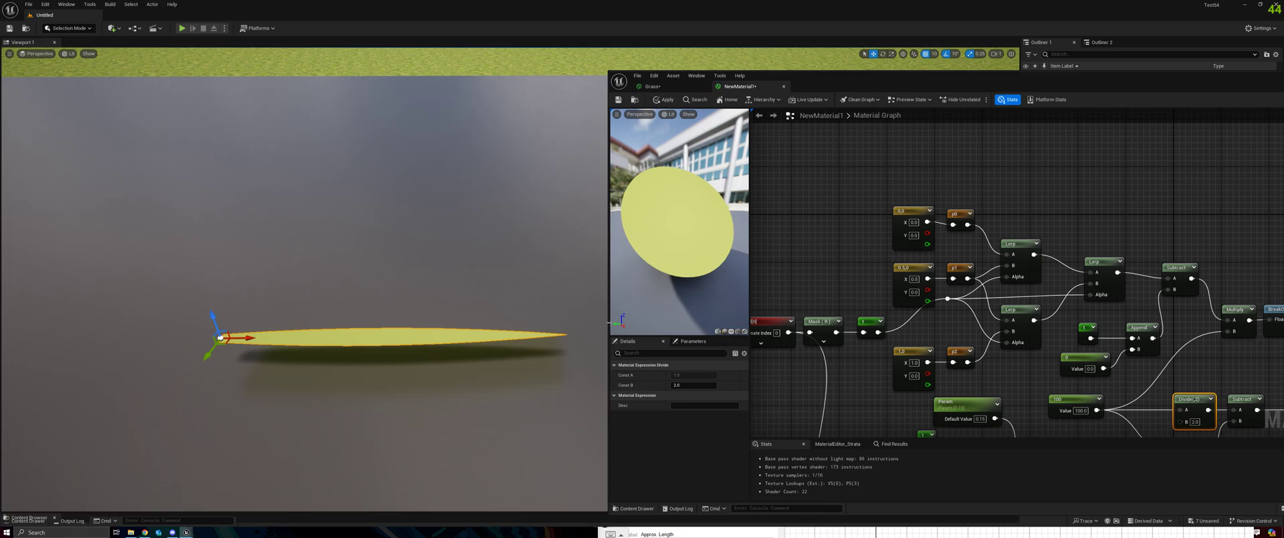
Add an AppendVector node, connect its output to the p1 reroute and delete the old p1 constant
{"action": "right_click", "coordinate": [855, 253]}
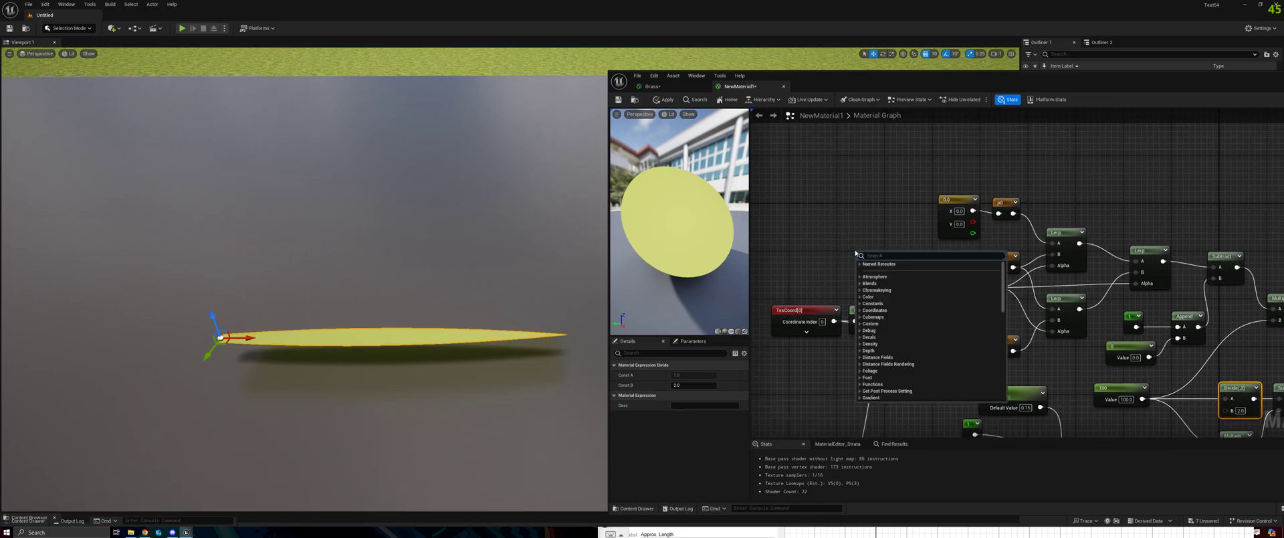
{"action": "type", "text": "appe"}
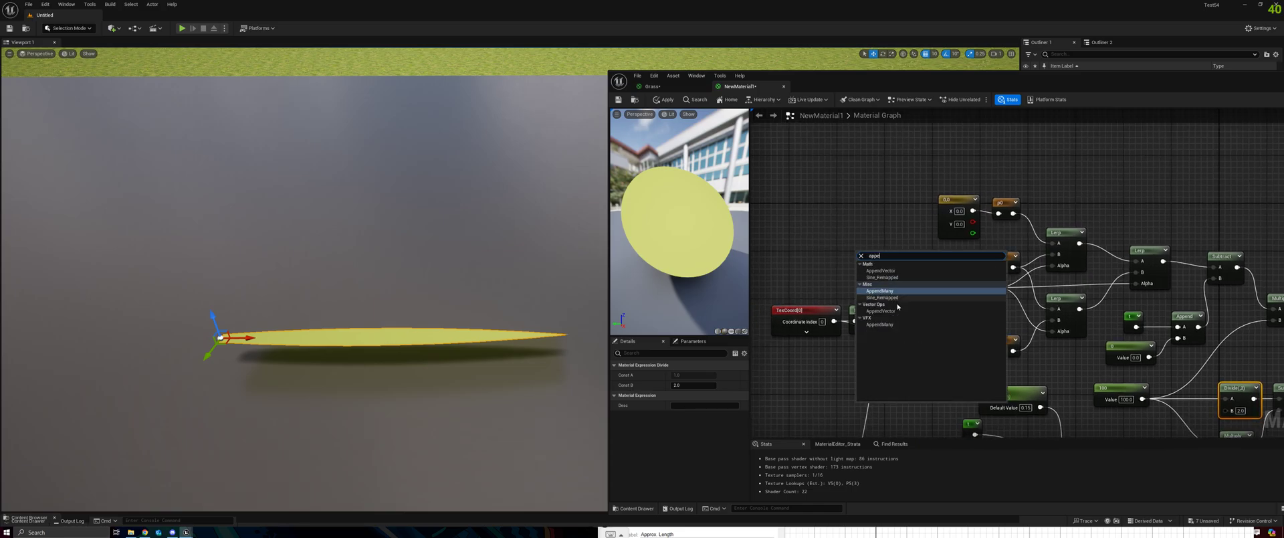
{"action": "left_click", "coordinate": [880, 311]}
{"action": "left_click_drag", "start_coordinate": [882, 266], "coordinate": [999, 268]}
{"action": "left_click_drag", "start_coordinate": [868, 255], "coordinate": [878, 220]}
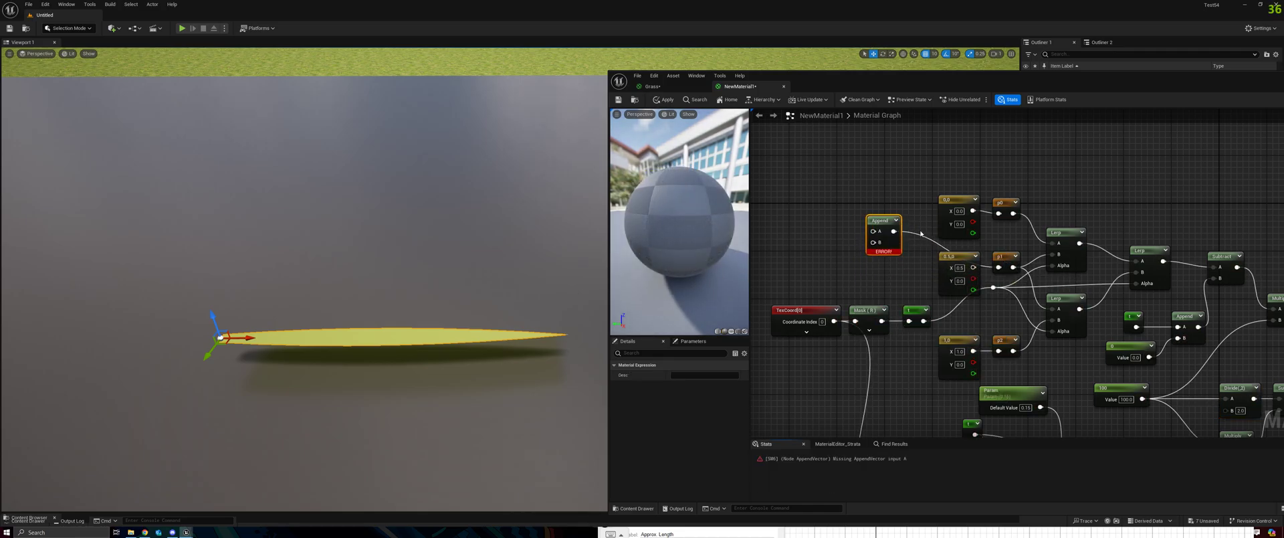
{"action": "right_click_drag", "start_coordinate": [853, 232], "coordinate": [875, 239]}
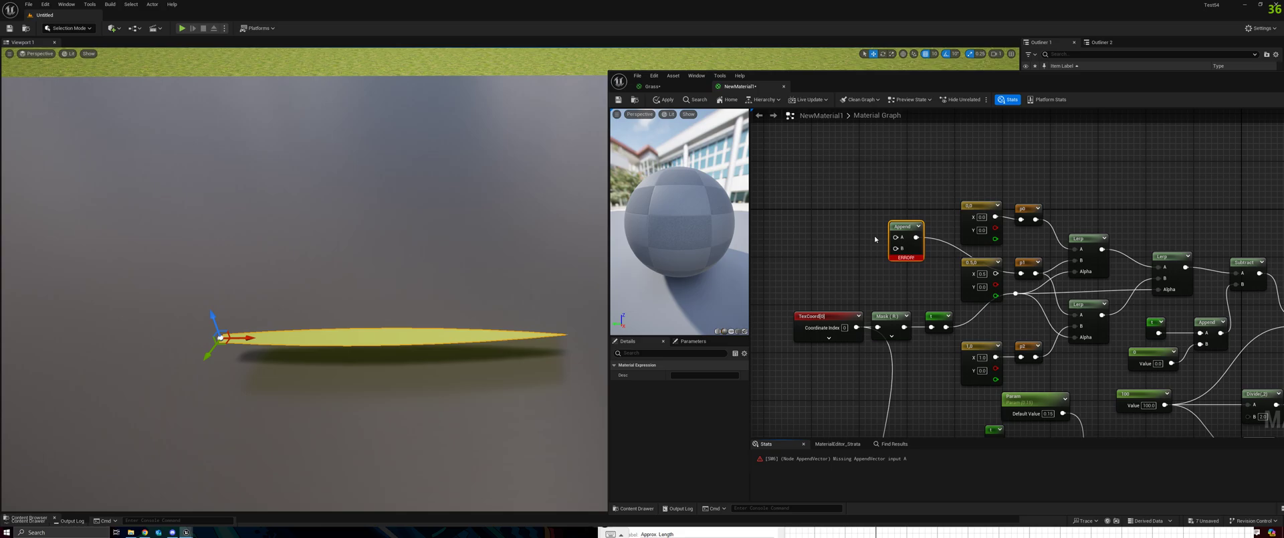
{"action": "left_click", "coordinate": [962, 264]}
{"action": "key", "text": "Delete"}
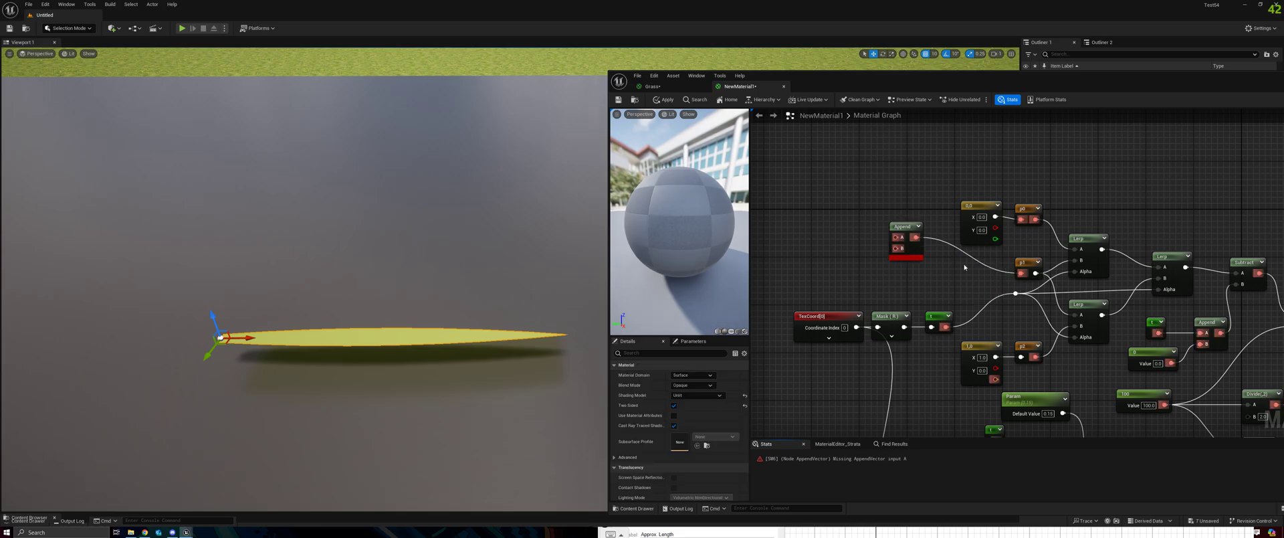
Add two scalar parameters and connect them to the A and B inputs of the new Append node
{"action": "right_click_drag", "start_coordinate": [847, 262], "coordinate": [903, 262]}
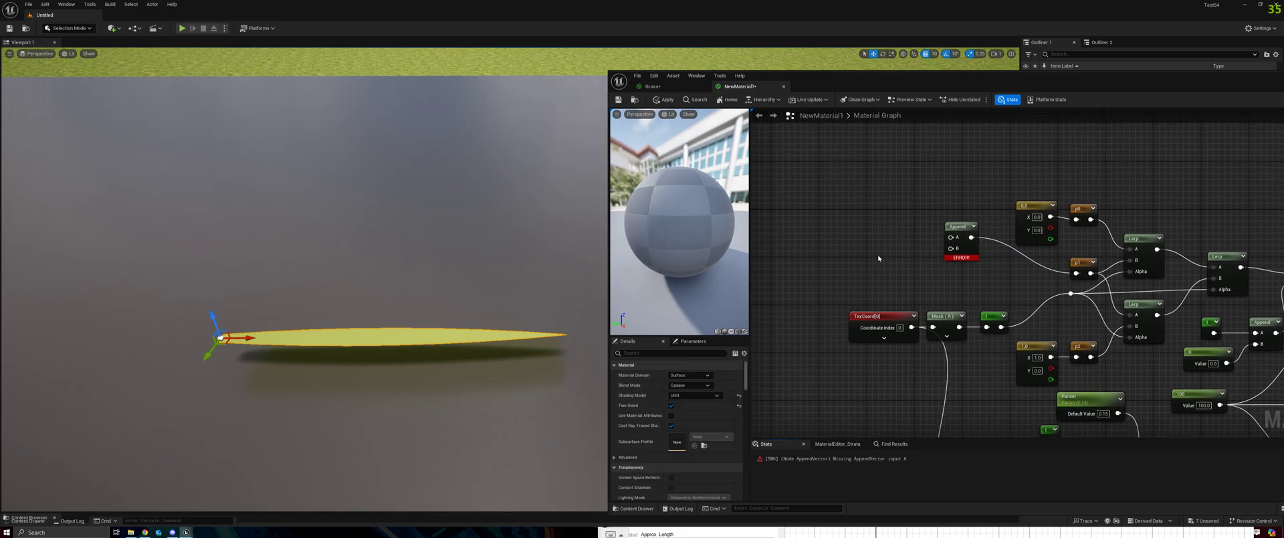
{"action": "left_click", "coordinate": [843, 250]}
{"action": "left_click_drag", "start_coordinate": [901, 268], "coordinate": [950, 237]}
{"action": "left_click", "coordinate": [836, 198]}
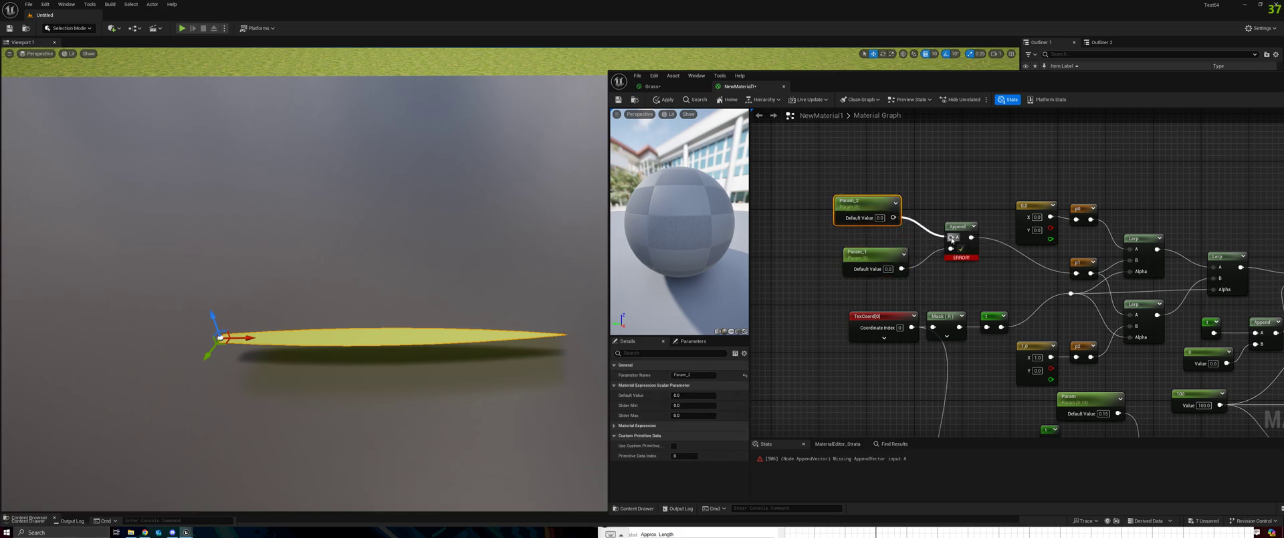
Rename the parameter feeding the Append node's A input as Midpoint and set its default value to 0.5
{"action": "left_click", "coordinate": [696, 375]}
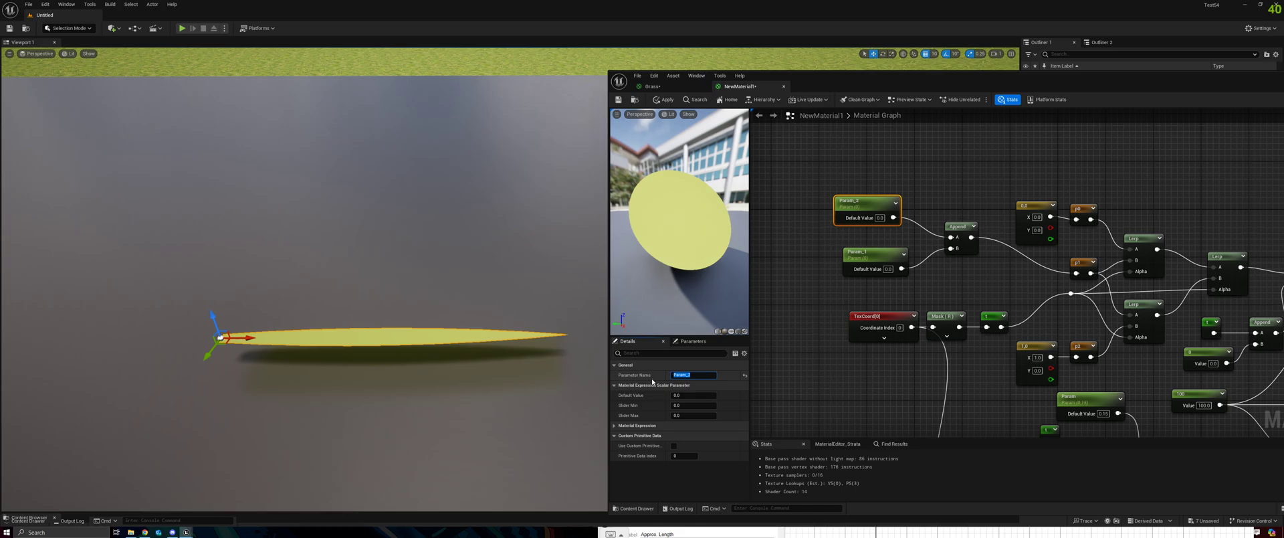
{"action": "type", "text": "Midpoint"}
{"action": "key", "text": "Return"}
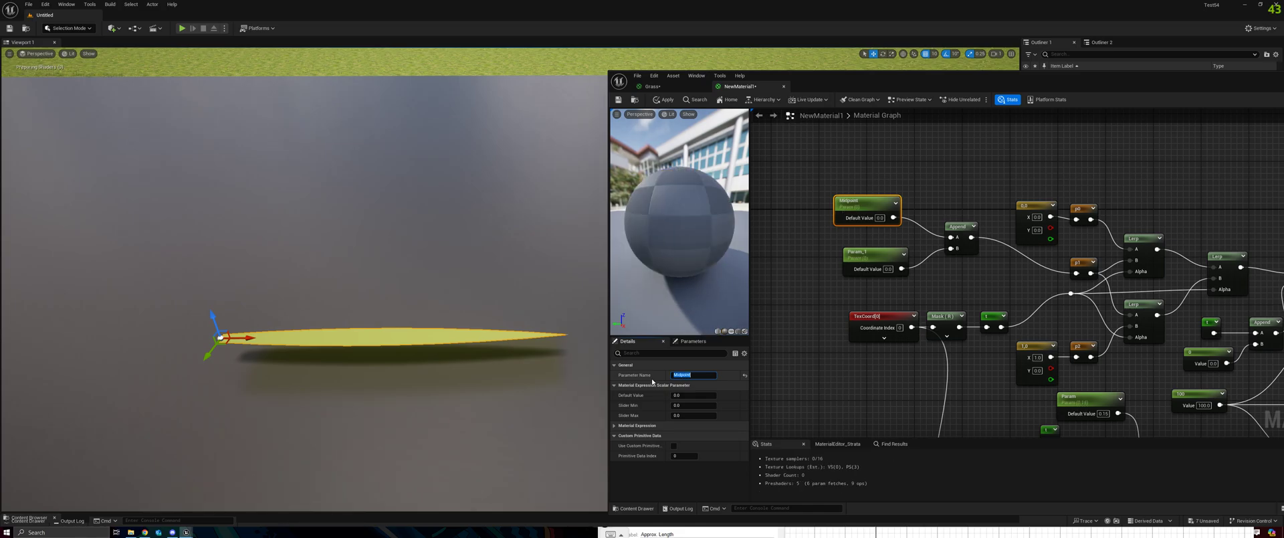
{"action": "left_click_drag", "start_coordinate": [864, 204], "coordinate": [873, 206]}
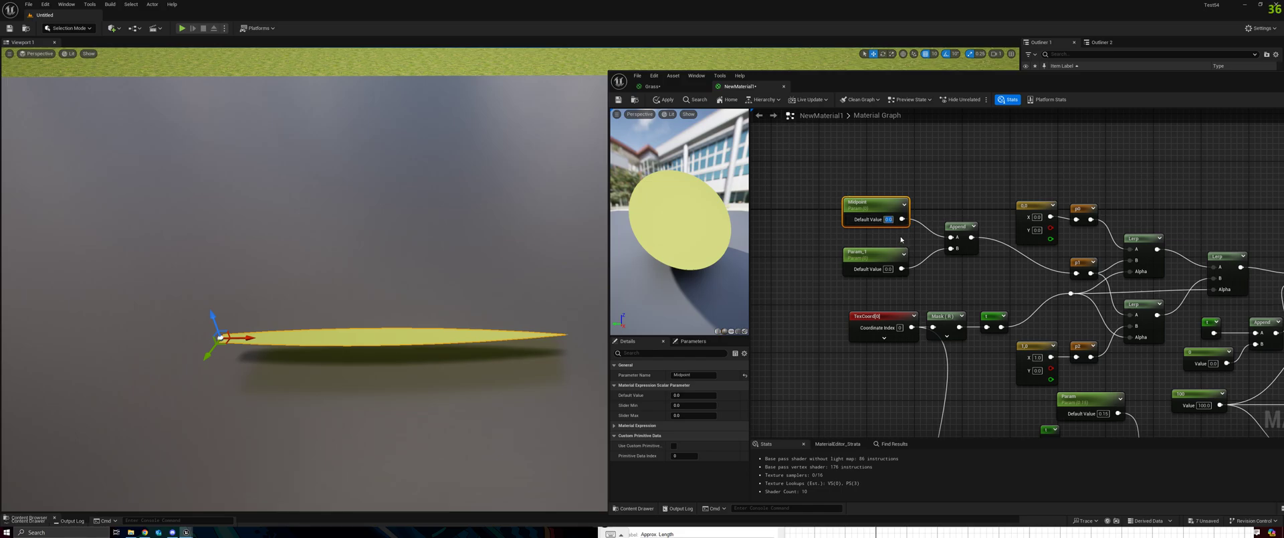
{"action": "type", "text": "0.5"}
{"action": "left_click", "coordinate": [901, 239]}
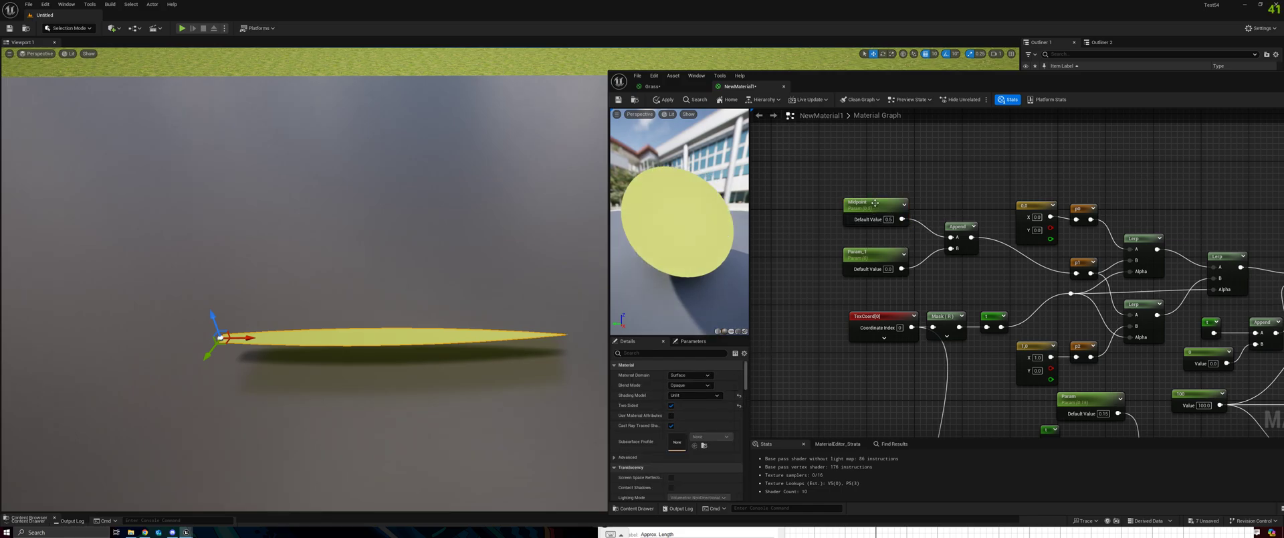
Rename the parameter feeding the Append's B input as Curve, raise its default value to about 0.69 and apply the material
{"action": "left_click", "coordinate": [869, 254]}
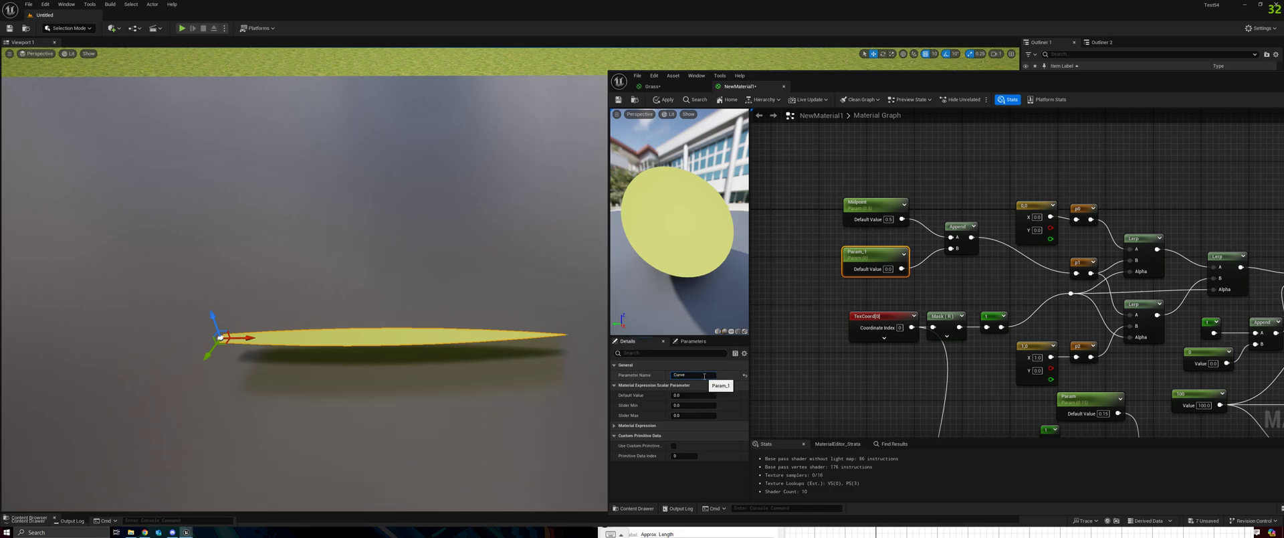
{"action": "key", "text": "Return"}
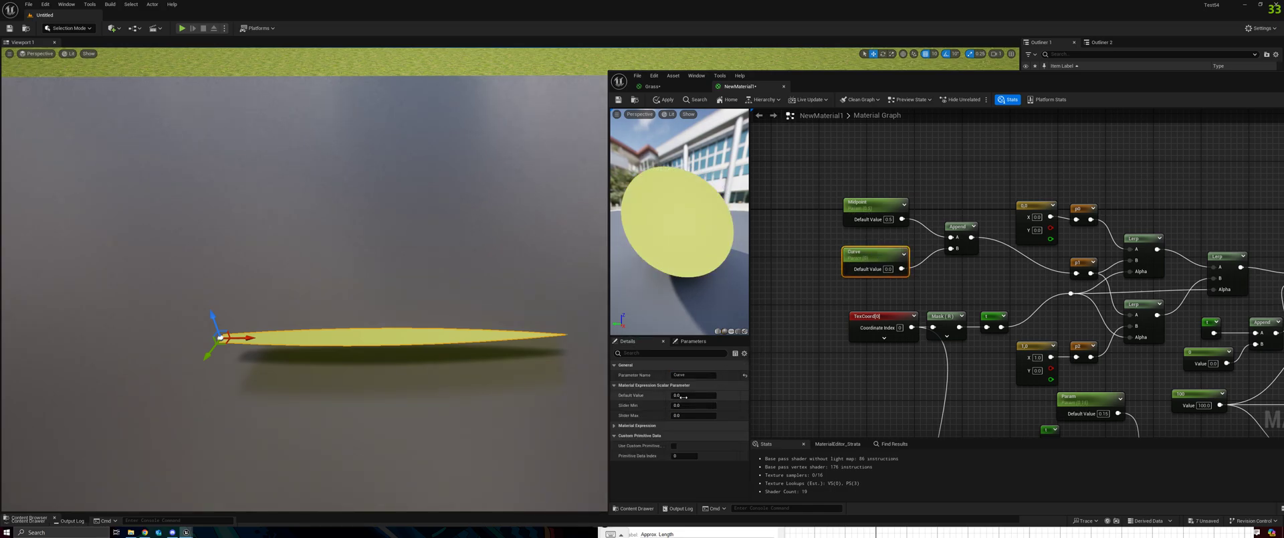
{"action": "left_click_drag", "start_coordinate": [693, 396], "coordinate": [706, 395]}
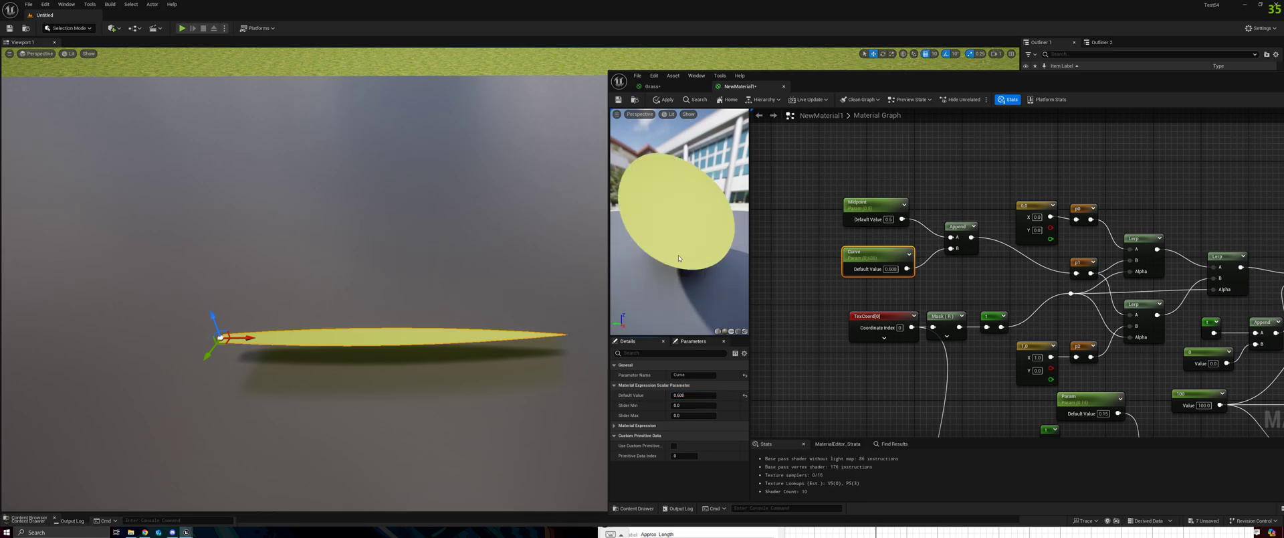
{"action": "left_click", "coordinate": [664, 100]}
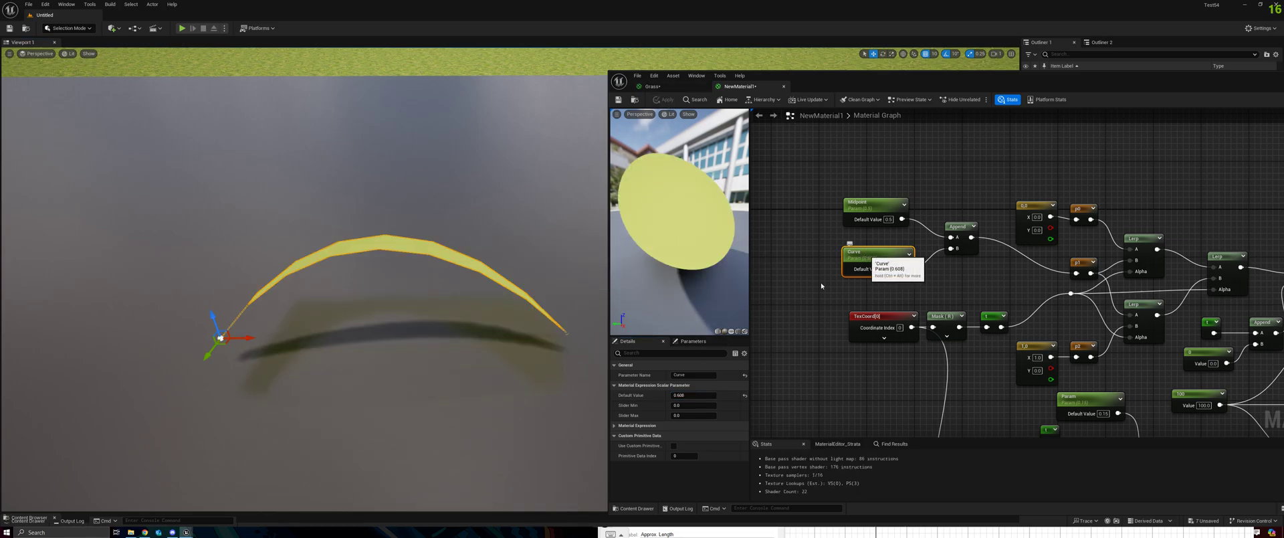
Raise the Curve default value slightly and lower the Midpoint default value to about 0.36 to reshape the blade
{"action": "mouse_move", "coordinate": [693, 395]}
{"action": "left_mouse_down"}
{"action": "mouse_move", "coordinate": [669, 395]}
{"action": "mouse_move", "coordinate": [698, 395]}
{"action": "left_mouse_up"}
{"action": "left_click", "coordinate": [870, 208]}
{"action": "left_click", "coordinate": [894, 255]}
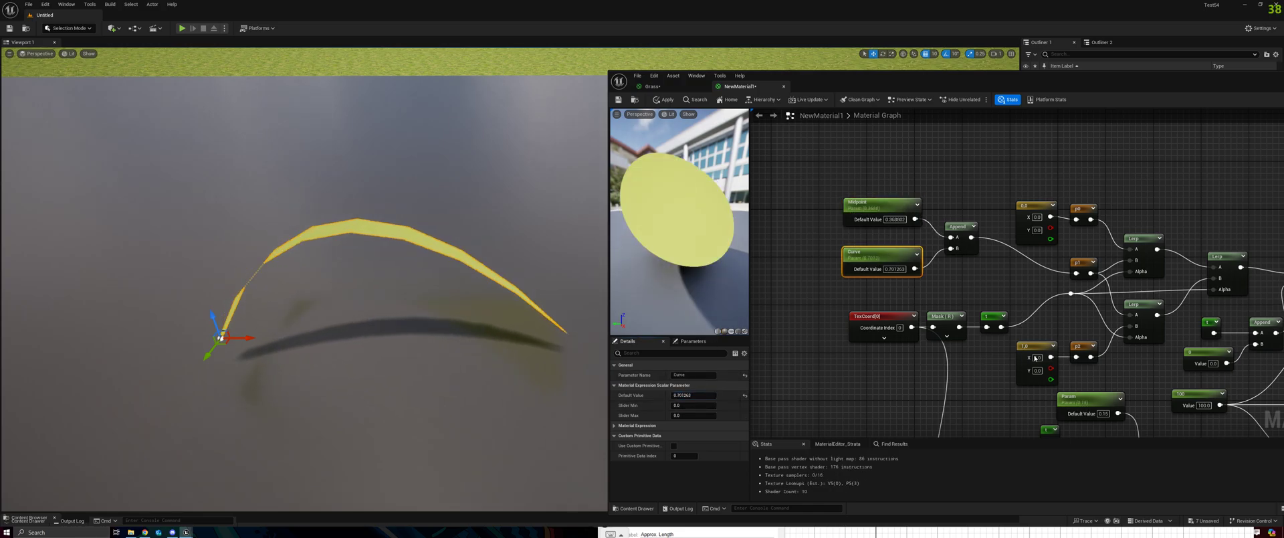
Try rotating the blade slightly about its Y axis to test how the world position offset behaves
{"action": "right_click_drag", "start_coordinate": [1034, 358], "coordinate": [760, 252]}
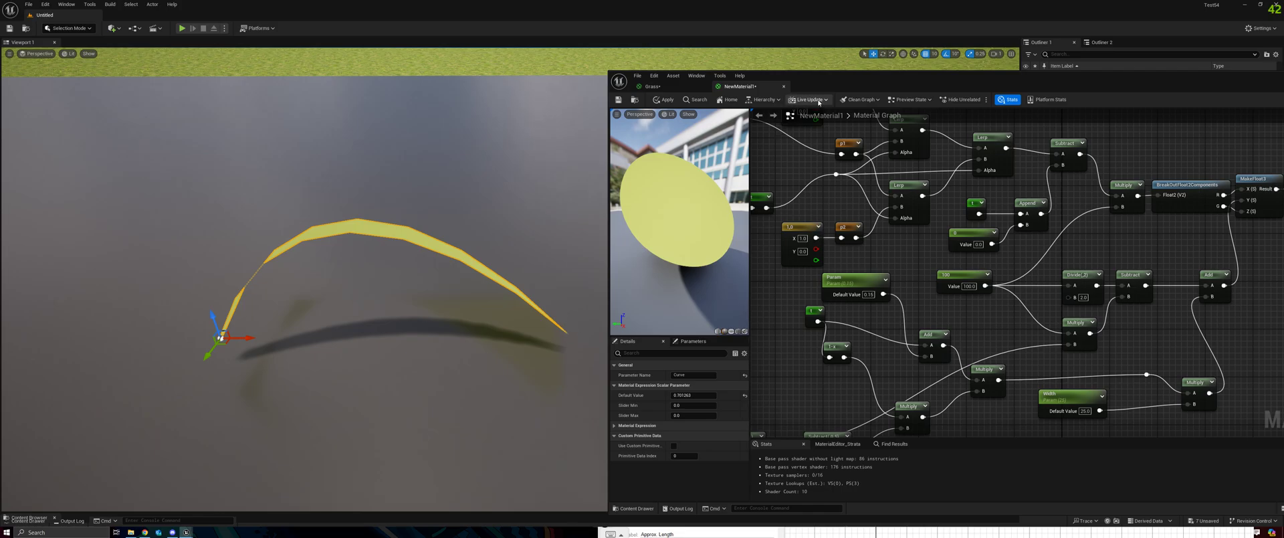
{"action": "left_click_drag", "start_coordinate": [870, 86], "coordinate": [911, 91]}
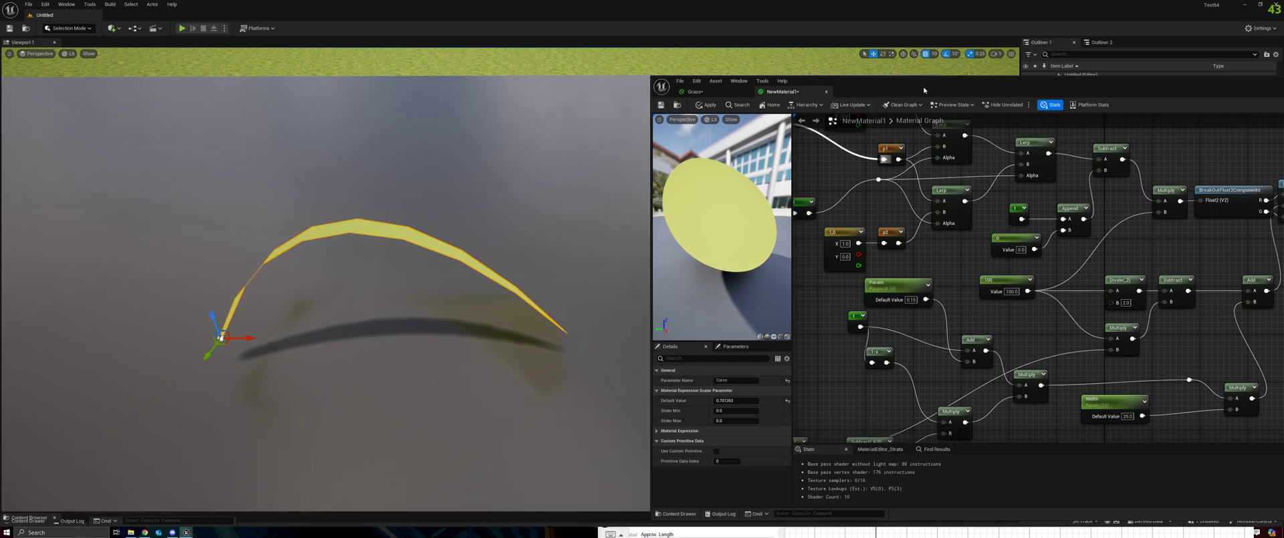
{"action": "left_click_drag", "start_coordinate": [925, 92], "coordinate": [606, 377]}
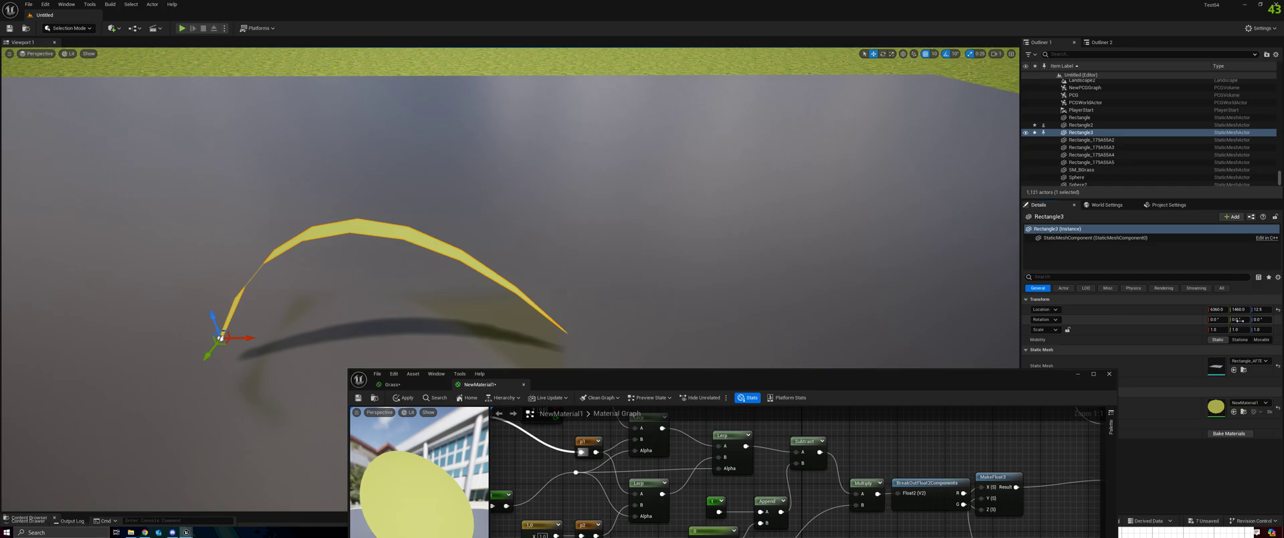
{"action": "left_click_drag", "start_coordinate": [1238, 319], "coordinate": [1234, 320]}
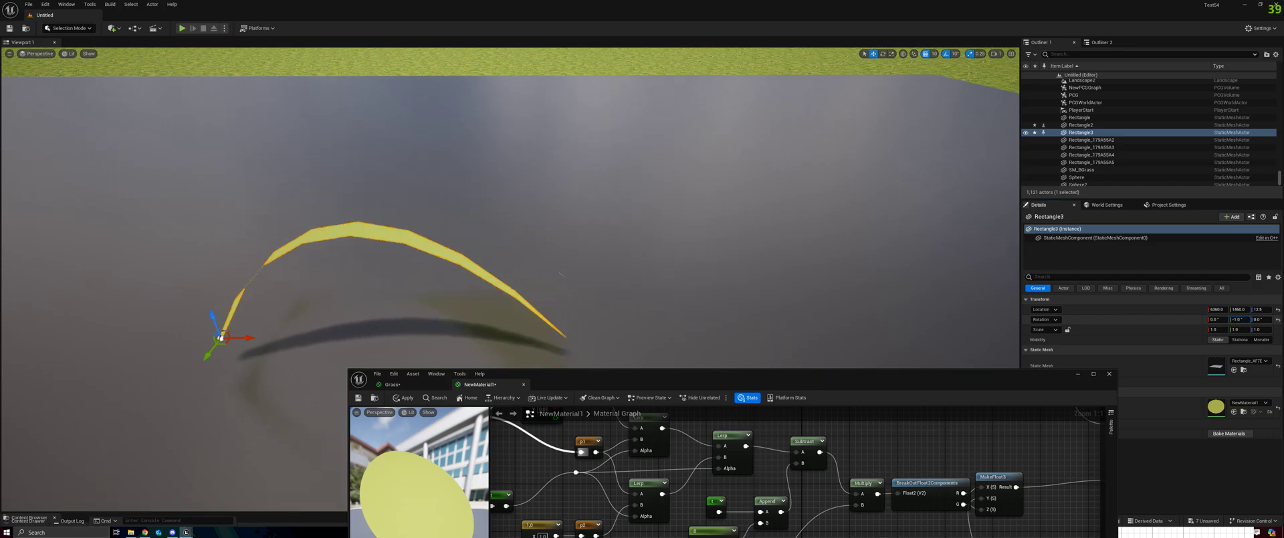
{"action": "left_click_drag", "start_coordinate": [837, 374], "coordinate": [927, 143]}
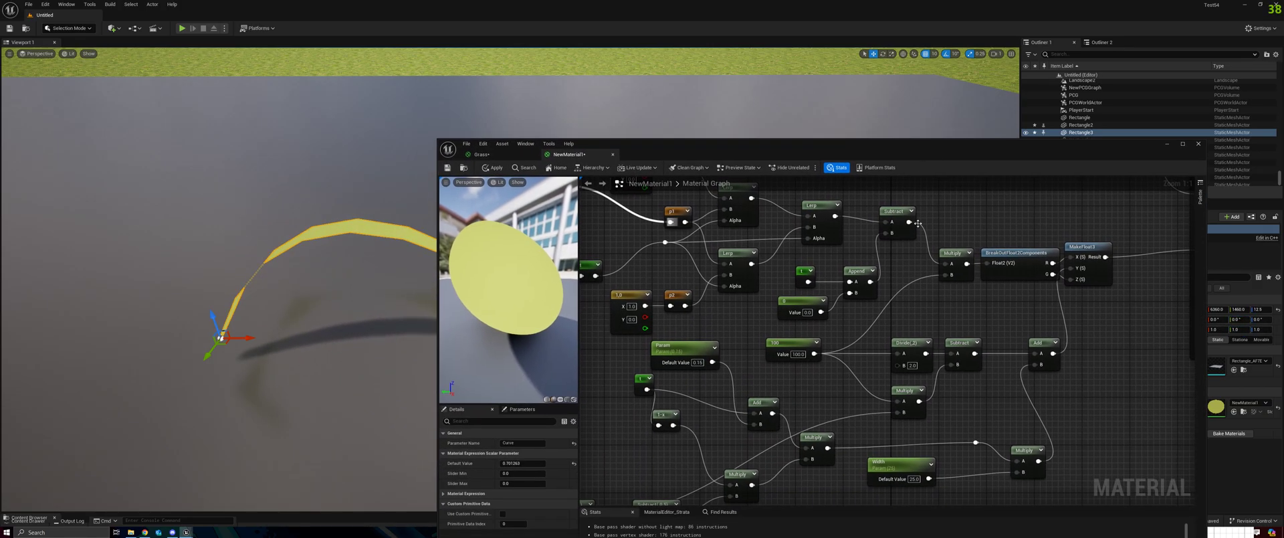
Add a TransformVector node before the material result node and set its source to Instance & Particle Space
{"action": "right_click_drag", "start_coordinate": [1112, 308], "coordinate": [812, 328]}
{"action": "right_click_drag", "start_coordinate": [869, 285], "coordinate": [818, 386]}
{"action": "left_click_drag", "start_coordinate": [872, 250], "coordinate": [954, 250]}
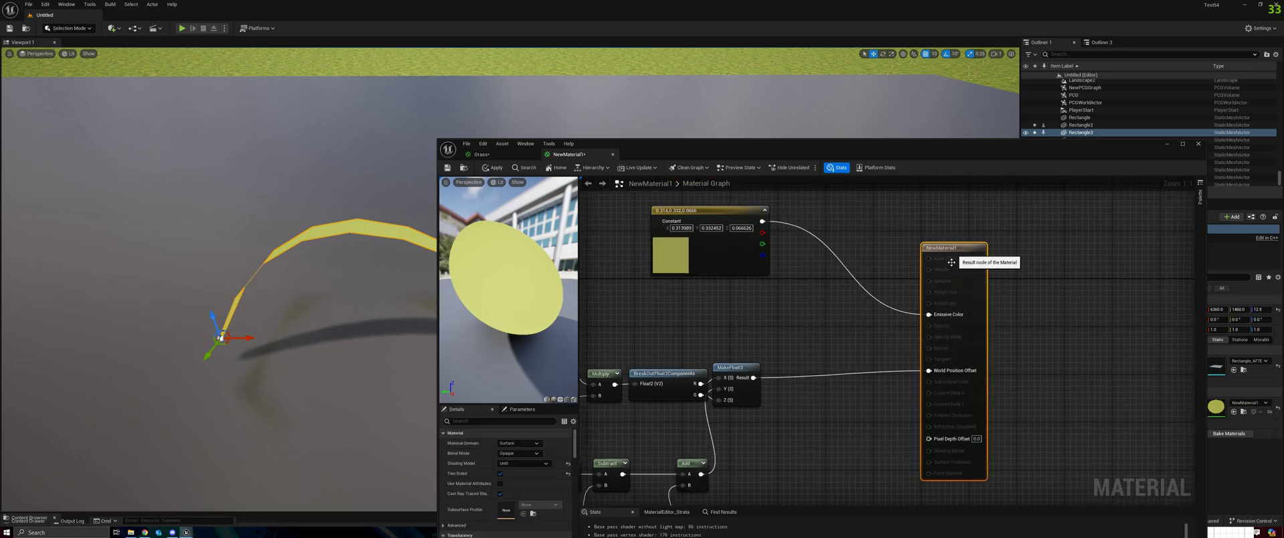
{"action": "right_click", "coordinate": [827, 420]}
{"action": "type", "text": "trans"}
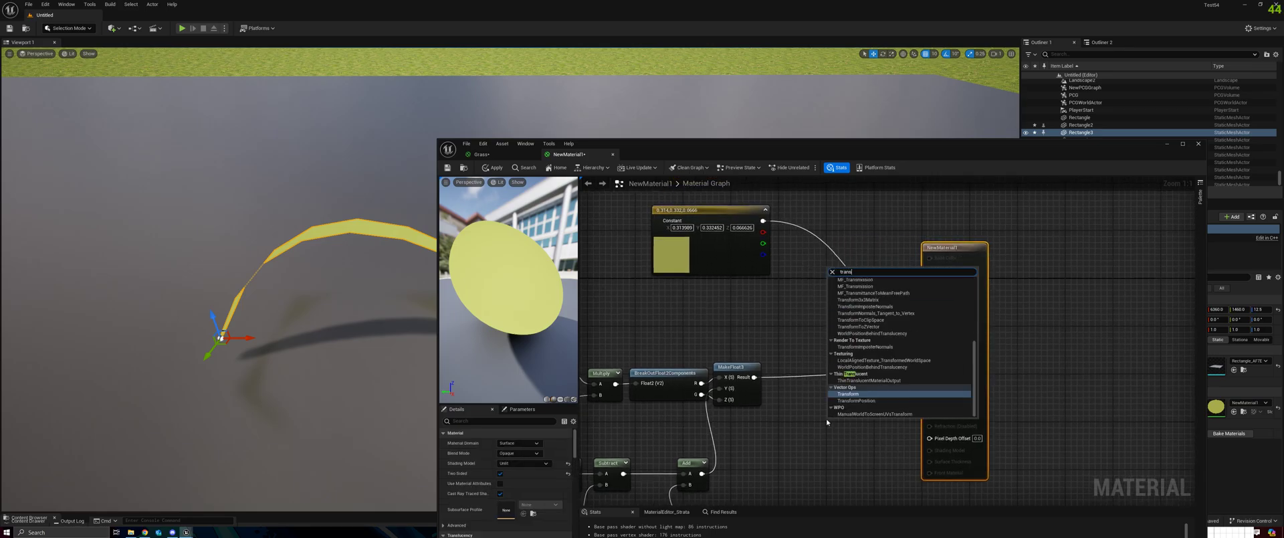
{"action": "left_click", "coordinate": [864, 394]}
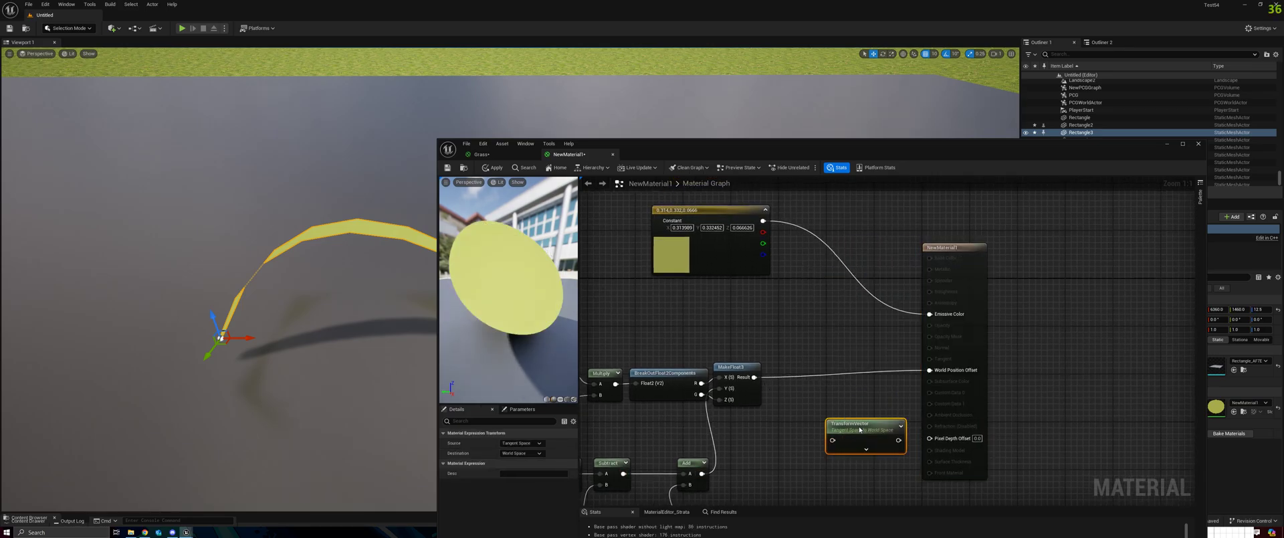
{"action": "left_click_drag", "start_coordinate": [860, 430], "coordinate": [818, 373]}
{"action": "left_click", "coordinate": [521, 442]}
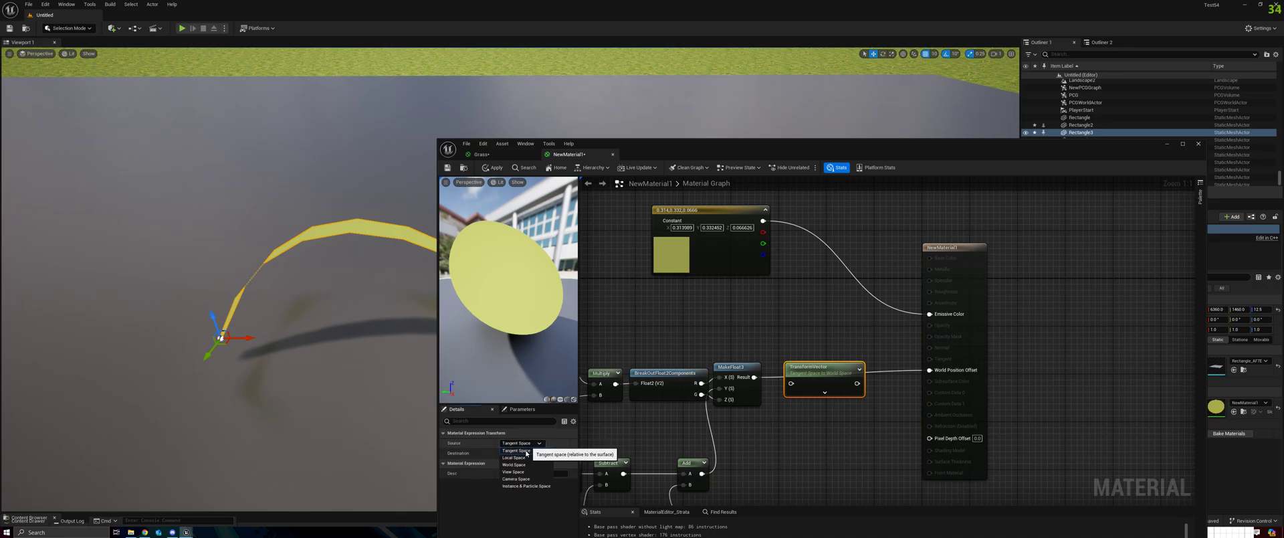
{"action": "left_click", "coordinate": [526, 485]}
Route the MakeFloat3 result through the TransformVector node into World Position Offset and apply the material
{"action": "left_click_drag", "start_coordinate": [754, 377], "coordinate": [791, 383]}
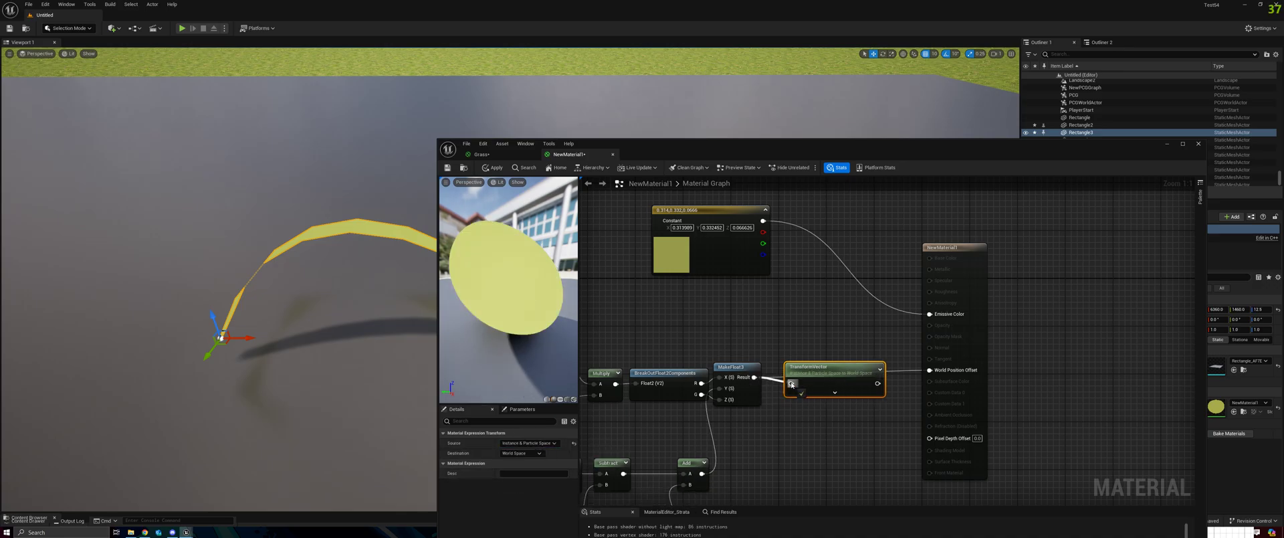
{"action": "left_click_drag", "start_coordinate": [877, 383], "coordinate": [937, 371]}
{"action": "left_click_drag", "start_coordinate": [804, 367], "coordinate": [788, 362]}
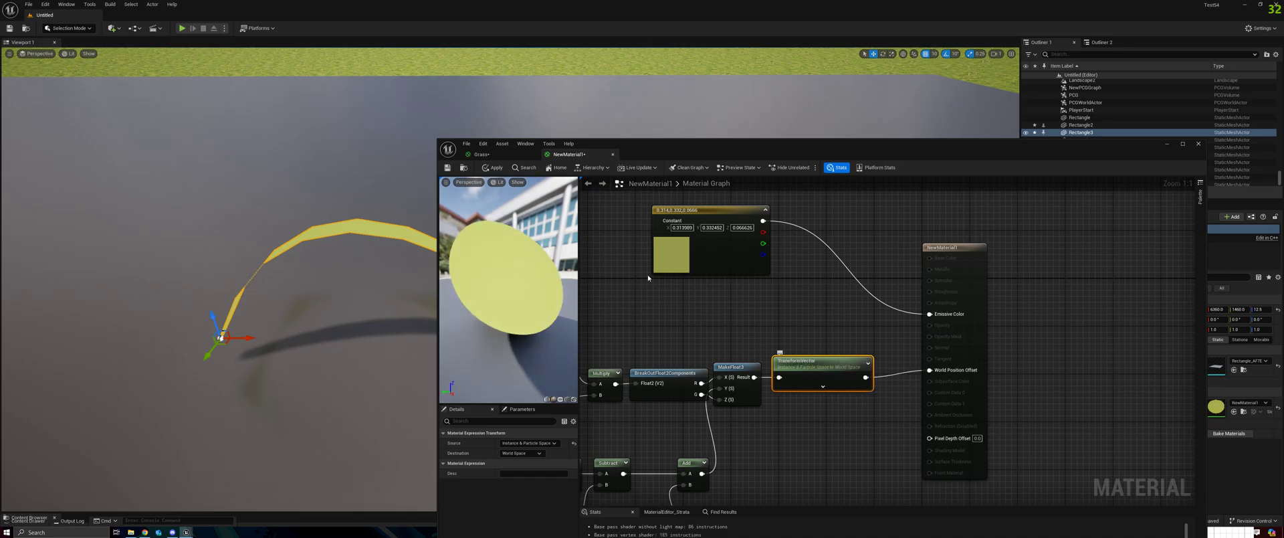
{"action": "left_click", "coordinate": [491, 168]}
{"action": "left_click_drag", "start_coordinate": [681, 155], "coordinate": [677, 186]}
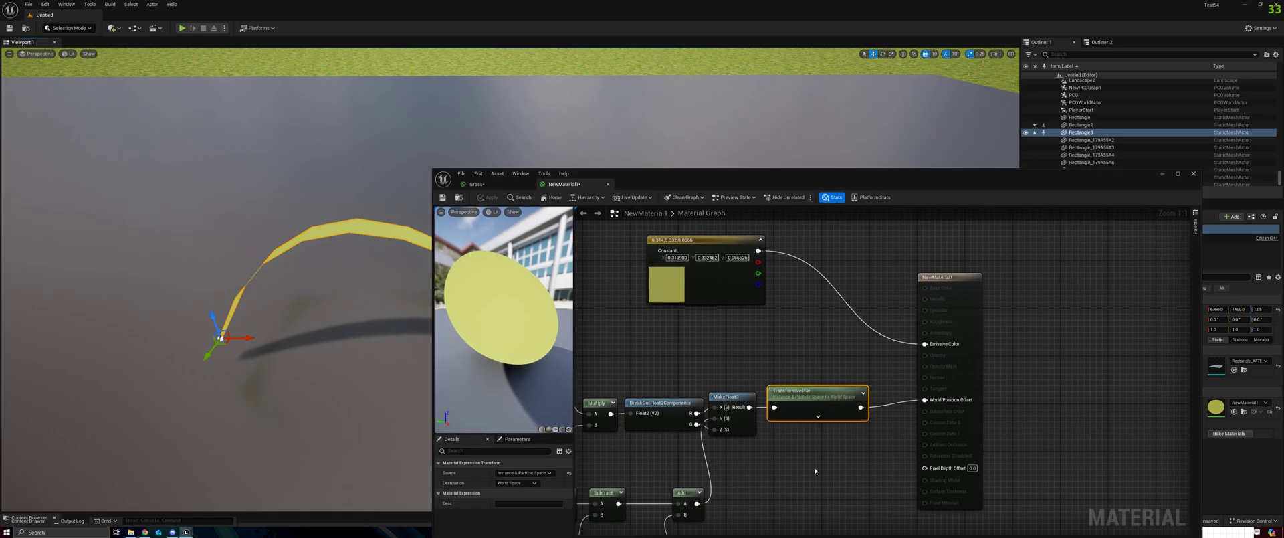
{"action": "left_click_drag", "start_coordinate": [945, 282], "coordinate": [933, 288]}
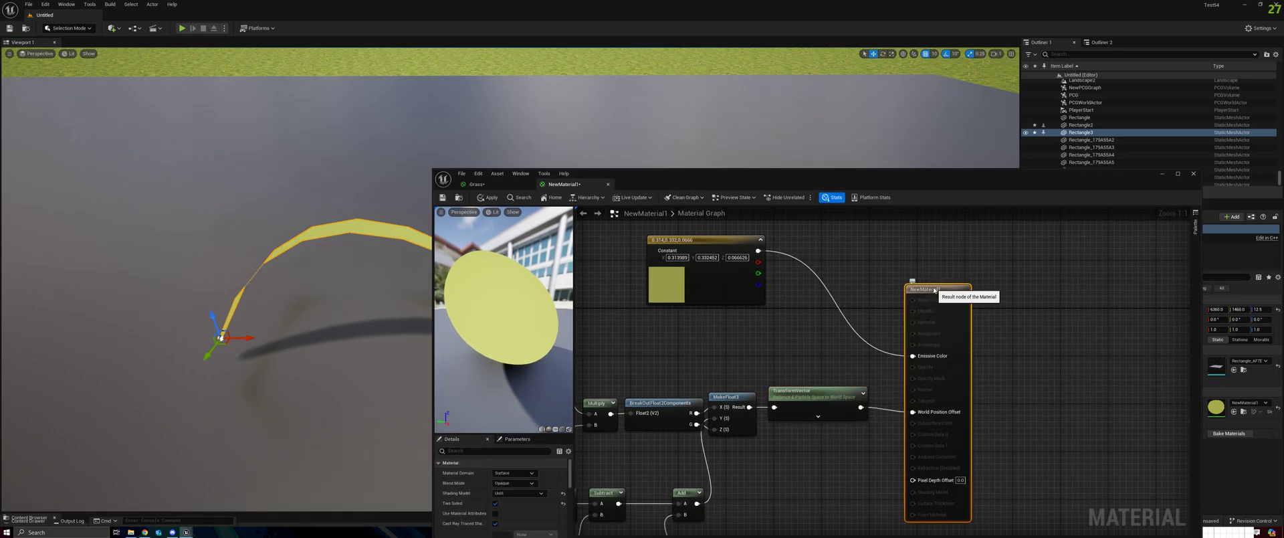
Rotate the blade to 21° about Y and slightly negative about Z to check the transformed offset
{"action": "left_click_drag", "start_coordinate": [744, 178], "coordinate": [684, 423]}
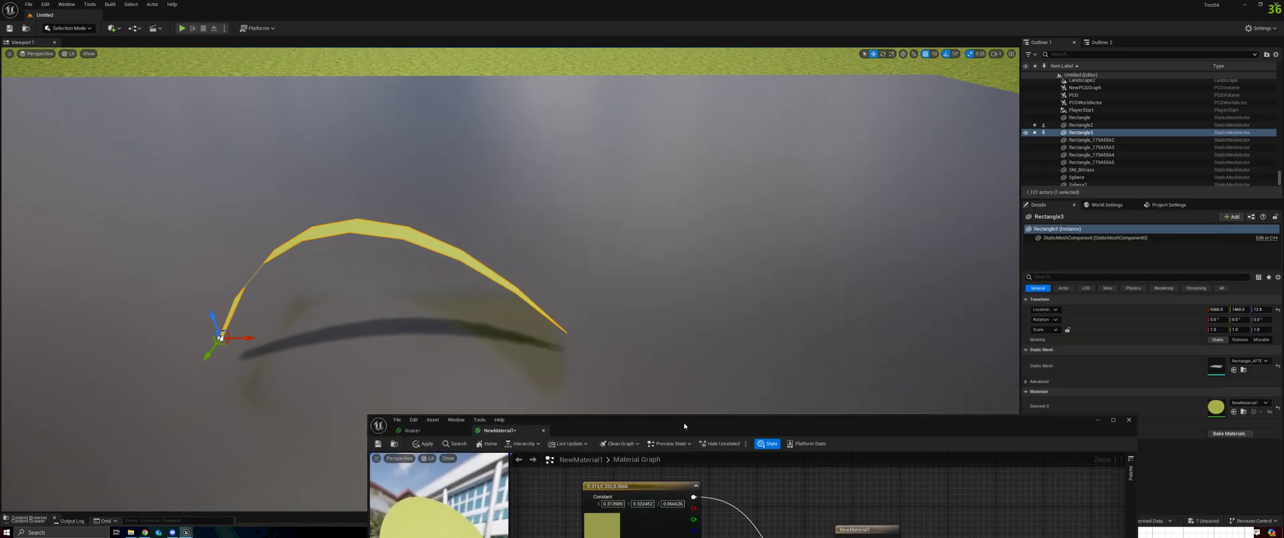
{"action": "right_click_drag", "start_coordinate": [724, 326], "coordinate": [688, 345]}
{"action": "left_click_drag", "start_coordinate": [1238, 320], "coordinate": [1249, 320]}
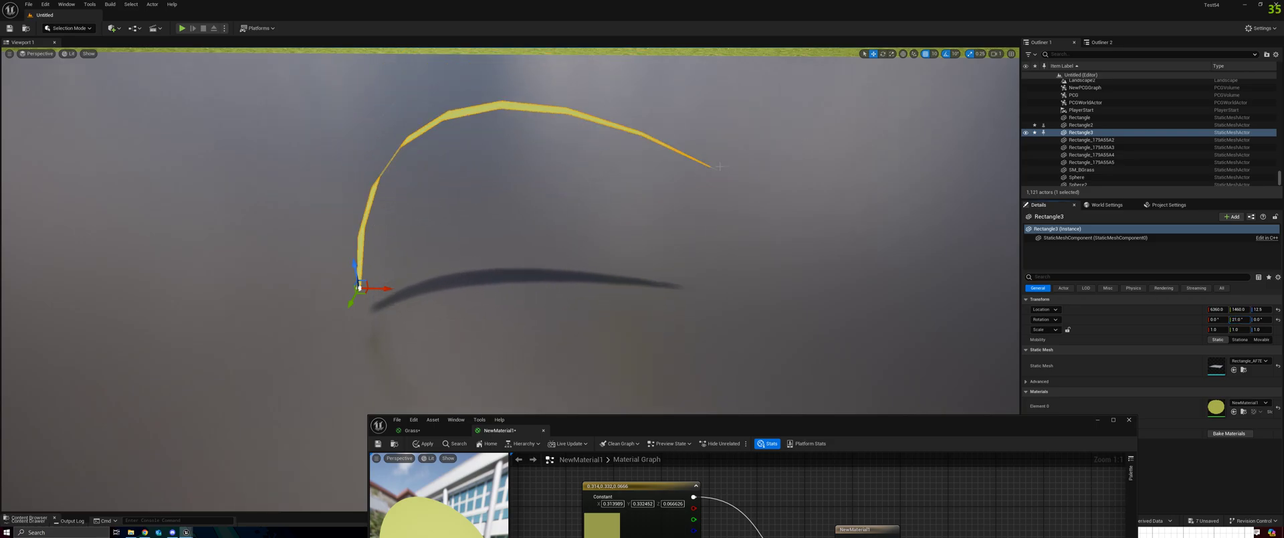
{"action": "left_click", "coordinate": [620, 153]}
{"action": "left_click", "coordinate": [527, 117]}
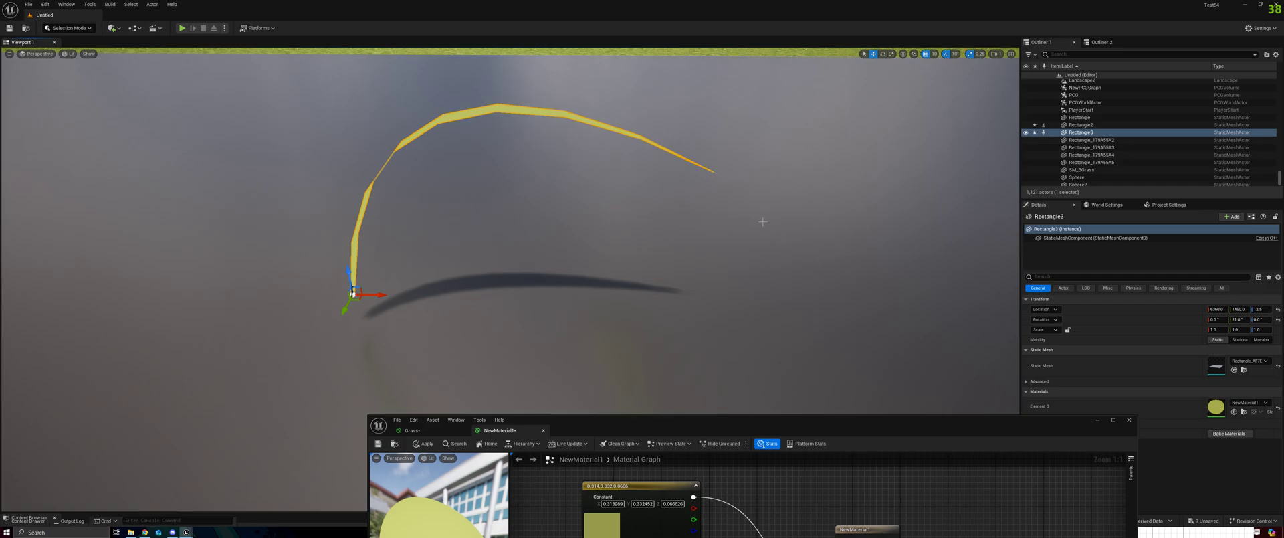
{"action": "mouse_move", "coordinate": [1260, 319]}
{"action": "left_mouse_down"}
{"action": "mouse_move", "coordinate": [1206, 319]}
{"action": "mouse_move", "coordinate": [1257, 319]}
{"action": "left_mouse_up"}
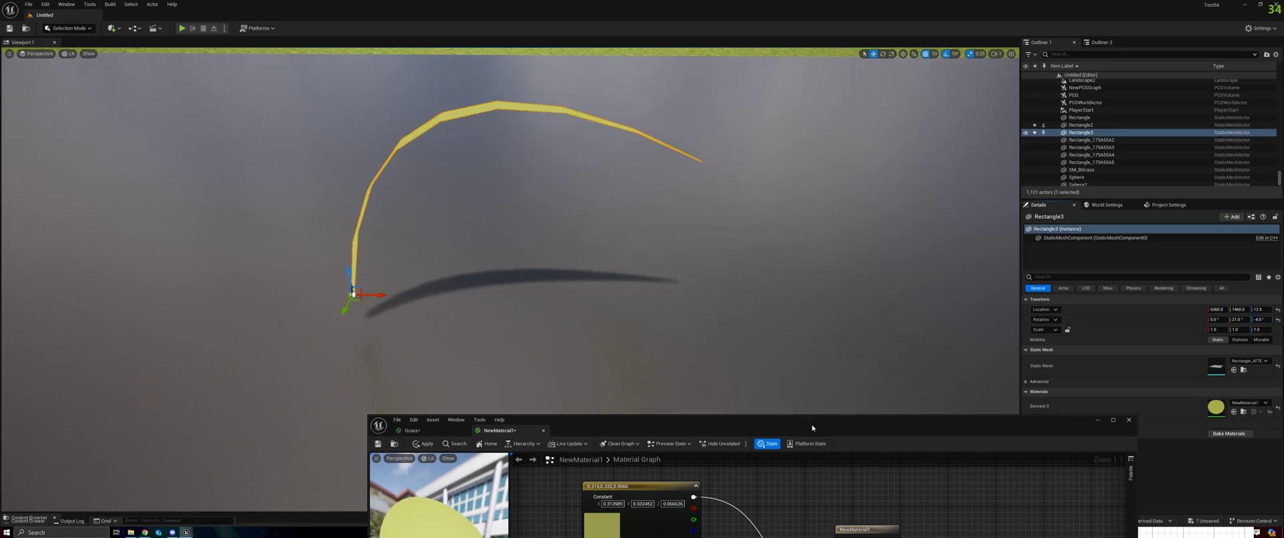
Examine the control-point and Lerp nodes of the material graph beside the rotated blade
{"action": "left_click_drag", "start_coordinate": [668, 420], "coordinate": [787, 337]}
{"action": "scroll", "coordinate": [753, 260], "scroll_direction": "down", "scroll_amount": 3}
{"action": "scroll", "coordinate": [753, 260], "scroll_direction": "up", "scroll_amount": 4}
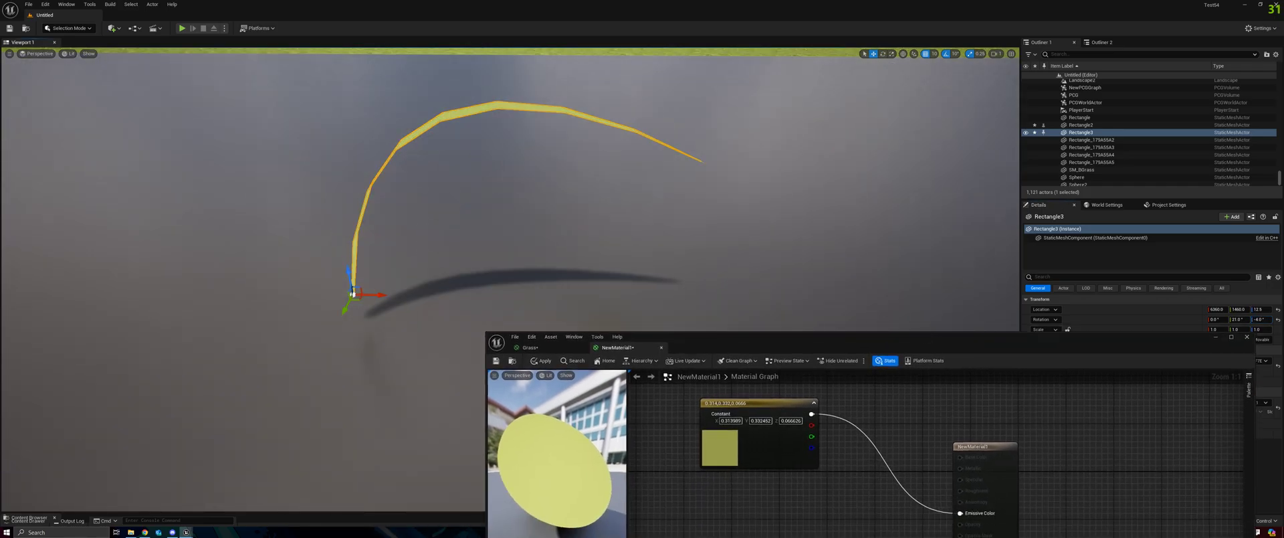
{"action": "left_click_drag", "start_coordinate": [702, 337], "coordinate": [752, 246]}
{"action": "scroll", "coordinate": [1053, 321], "scroll_direction": "down", "scroll_amount": 2}
{"action": "right_click_drag", "start_coordinate": [797, 381], "coordinate": [1158, 281]}
{"action": "right_click_drag", "start_coordinate": [853, 362], "coordinate": [827, 431]}
{"action": "scroll", "coordinate": [827, 431], "scroll_direction": "up", "scroll_amount": 2}
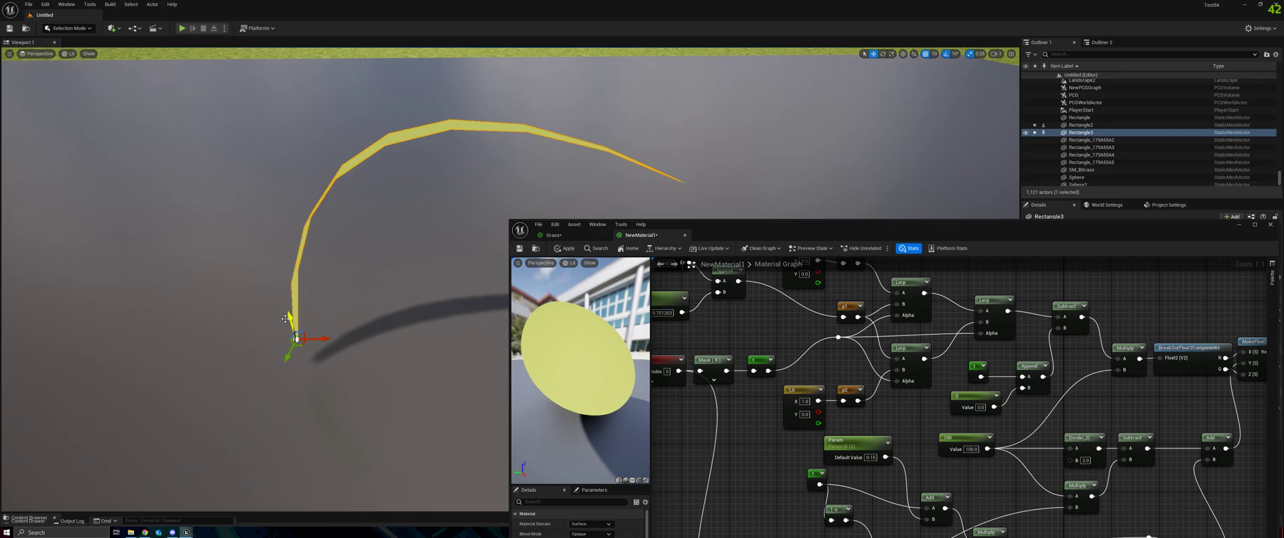
Lower the blade along its vertical axis toward the ground and view its base from above
{"action": "left_click_drag", "start_coordinate": [289, 327], "coordinate": [294, 337]}
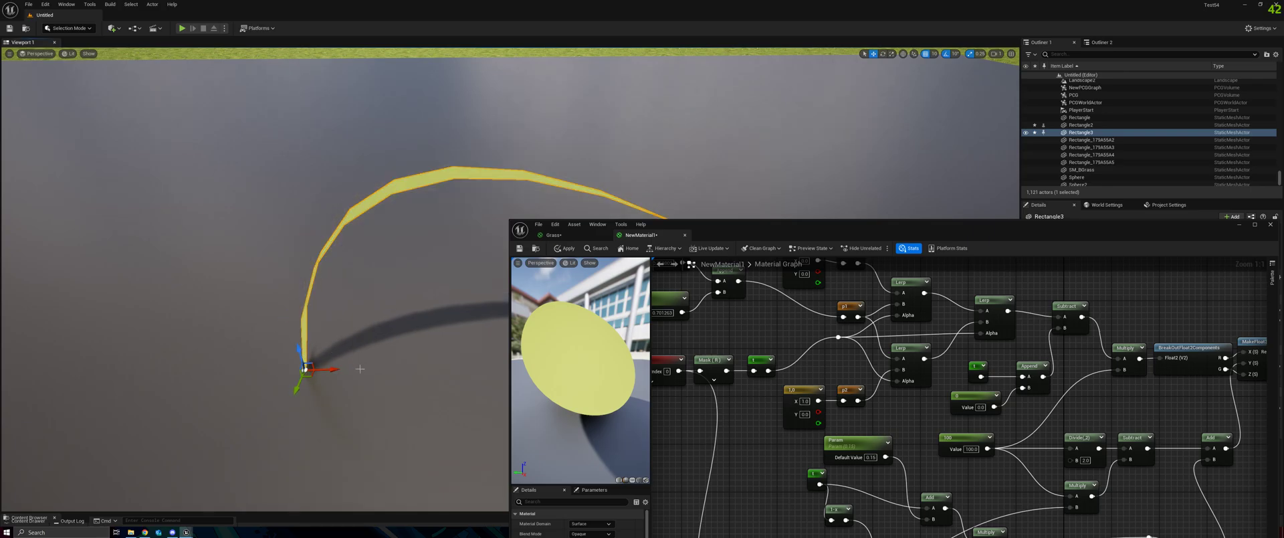
{"action": "right_click_drag", "start_coordinate": [334, 354], "coordinate": [422, 374]}
{"action": "right_click_drag", "start_coordinate": [368, 134], "coordinate": [312, 344]}
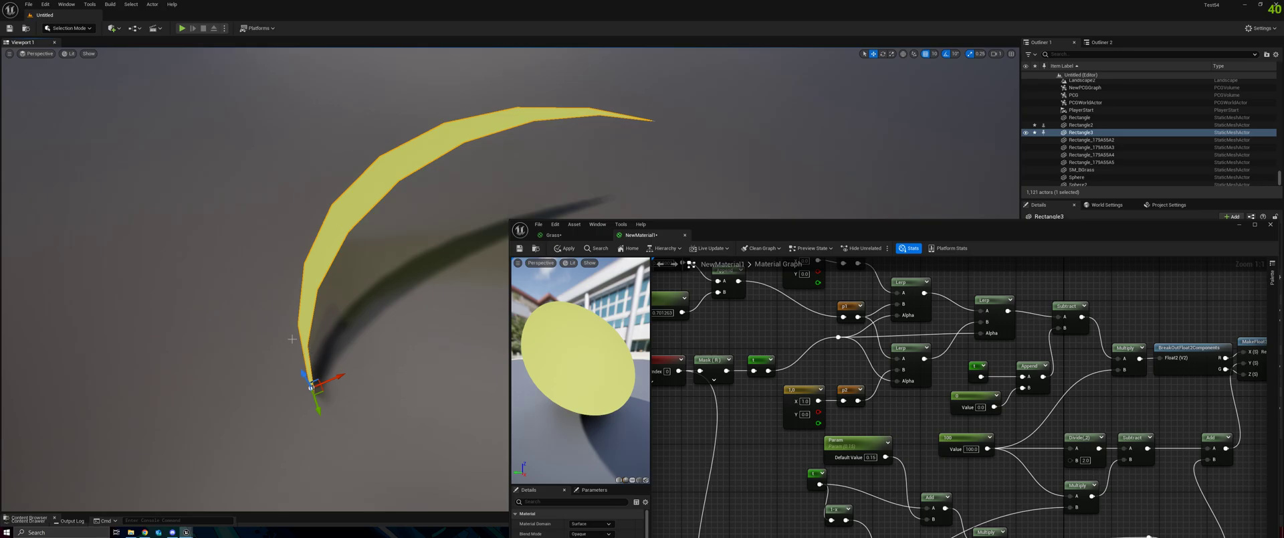
Set the Curve parameter's default value to about 0.77 and view the bent blade from the side
{"action": "right_click_drag", "start_coordinate": [787, 350], "coordinate": [822, 442]}
{"action": "left_click", "coordinate": [710, 395]}
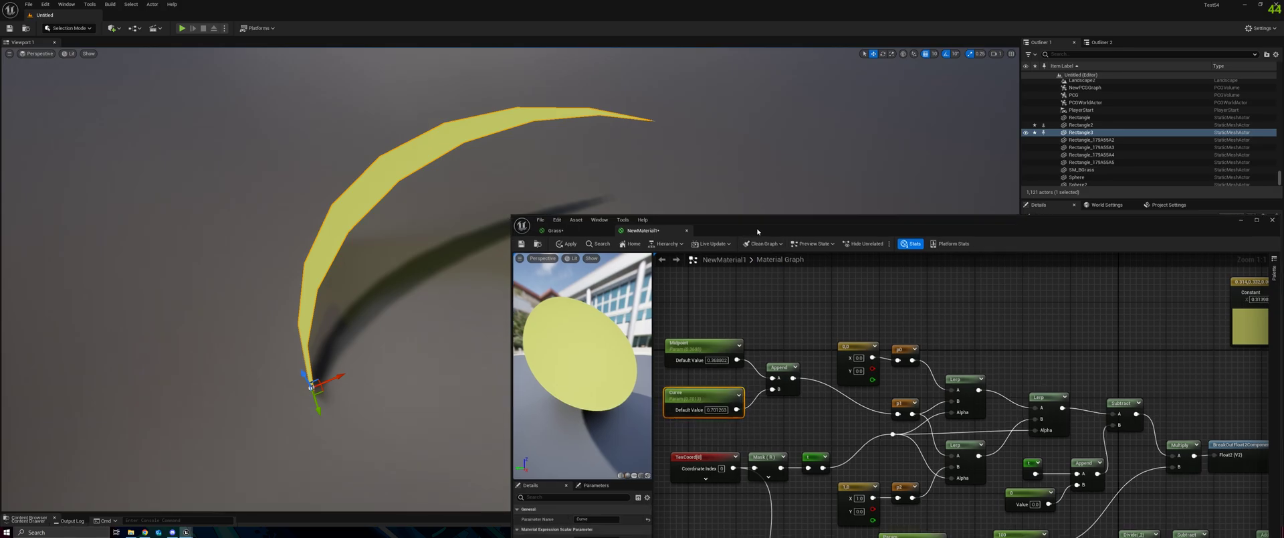
{"action": "left_click_drag", "start_coordinate": [803, 225], "coordinate": [882, 125]}
{"action": "right_click_drag", "start_coordinate": [459, 283], "coordinate": [453, 293]}
{"action": "scroll", "coordinate": [453, 292], "scroll_direction": "down", "scroll_amount": 5}
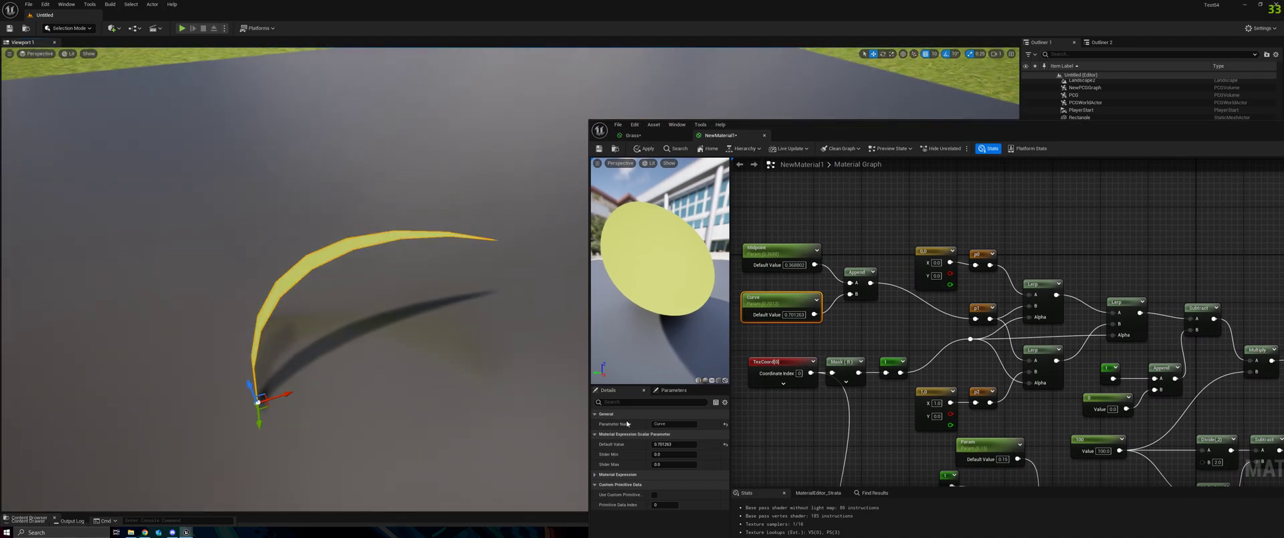
{"action": "mouse_move", "coordinate": [672, 443]}
{"action": "left_mouse_down"}
{"action": "mouse_move", "coordinate": [708, 443]}
{"action": "mouse_move", "coordinate": [679, 443]}
{"action": "left_mouse_up"}
{"action": "right_click_drag", "start_coordinate": [487, 355], "coordinate": [389, 300]}
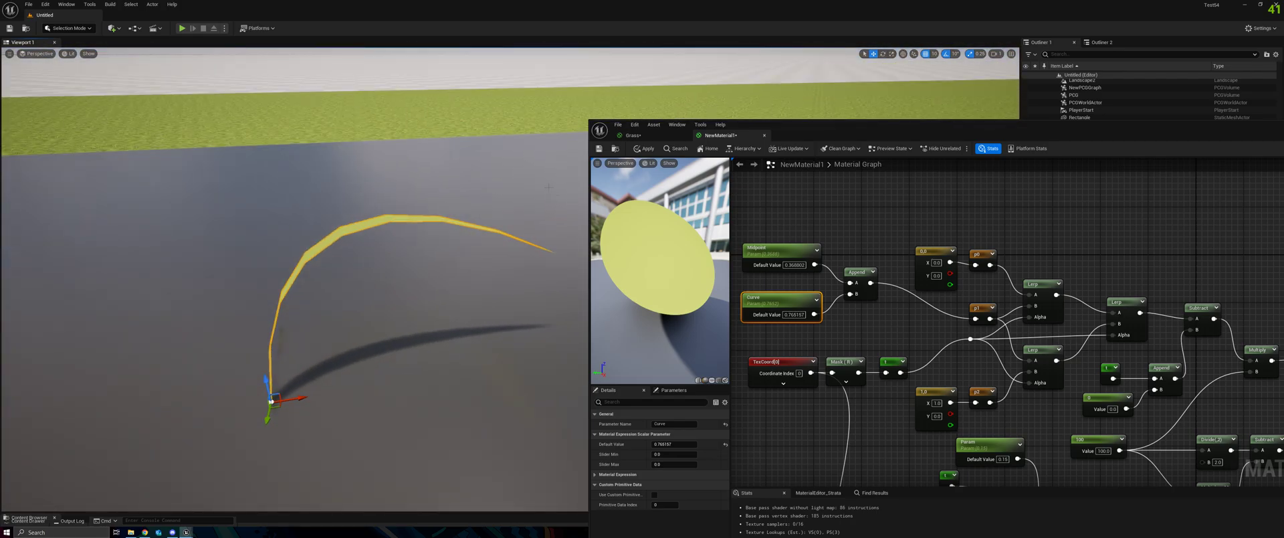
Display the viewport's World Normal buffer visualization and inspect the bent blade from another angle
{"action": "left_click", "coordinate": [68, 53]}
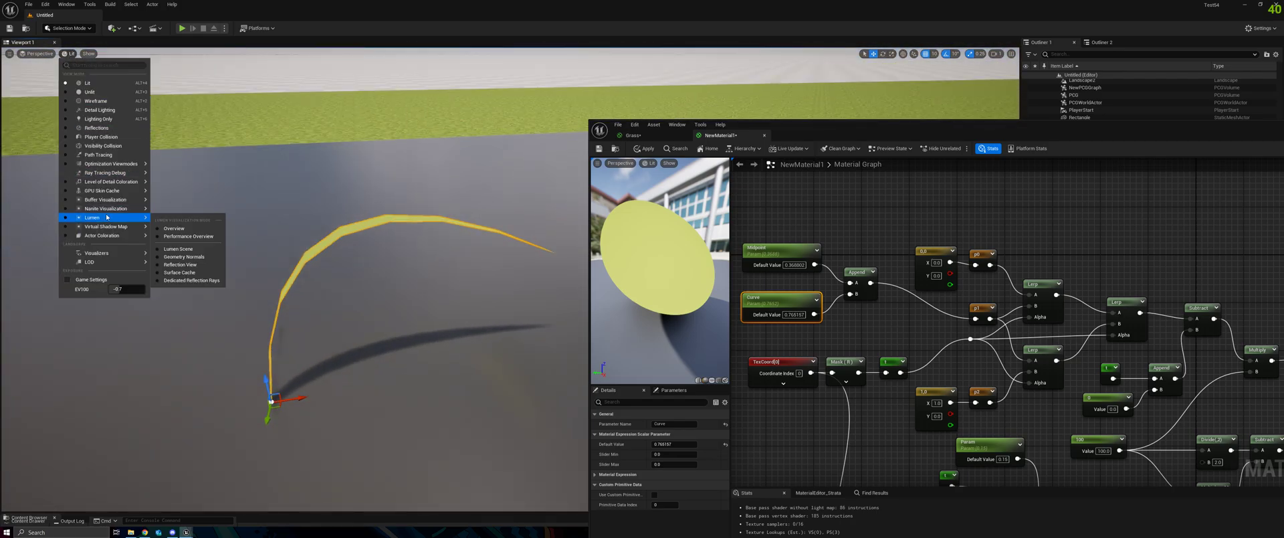
{"action": "mouse_move", "coordinate": [152, 201]}
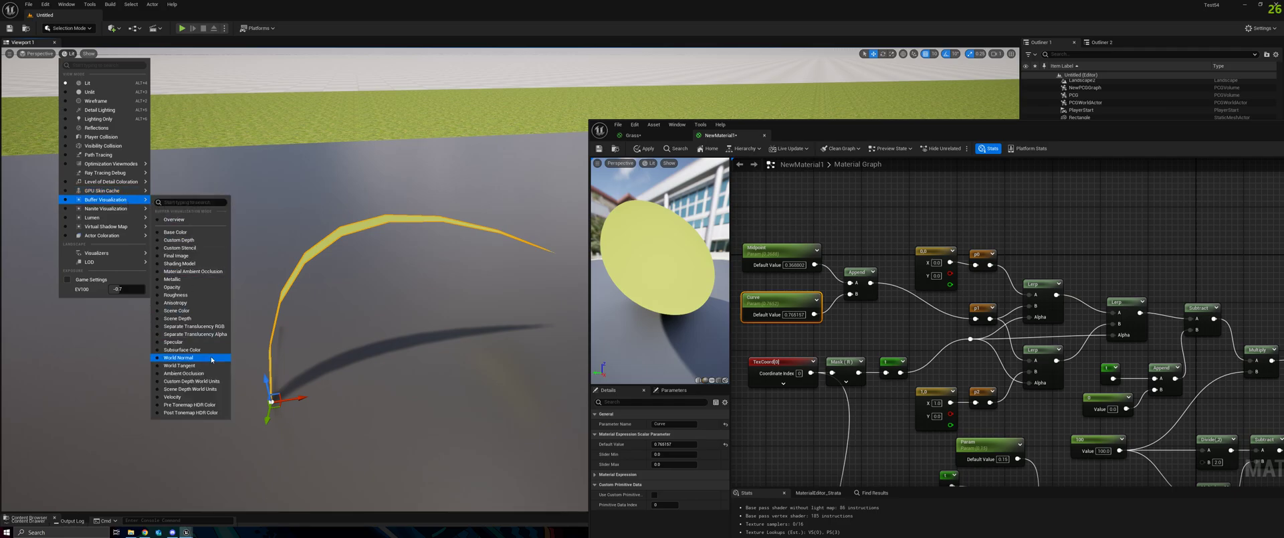
{"action": "left_click", "coordinate": [177, 357]}
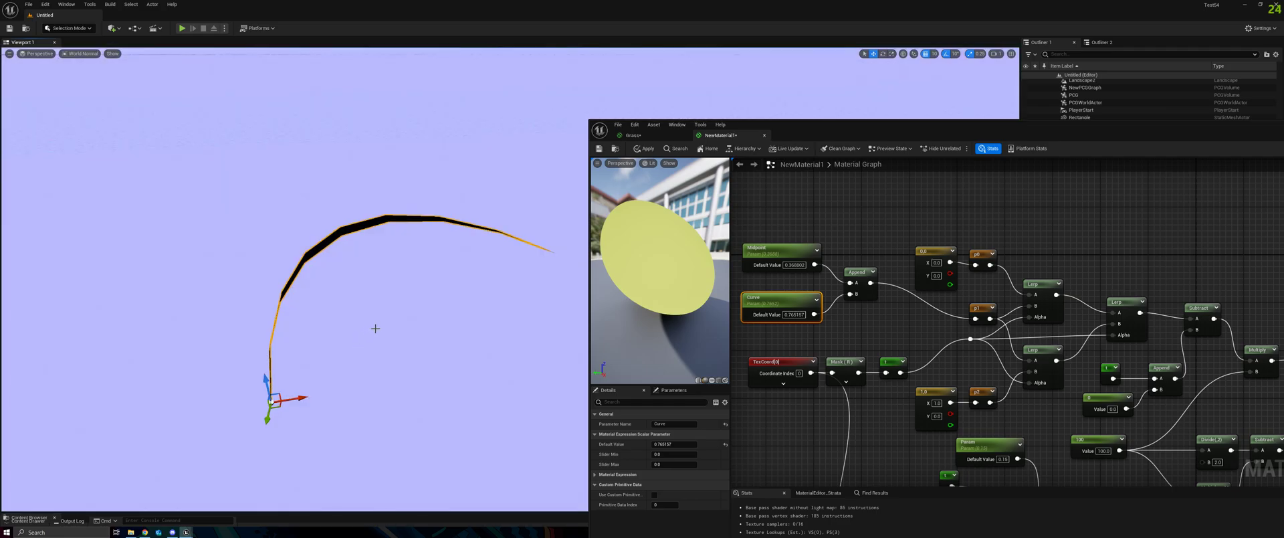
{"action": "left_click_drag", "start_coordinate": [375, 328], "coordinate": [333, 382], "text": "alt"}
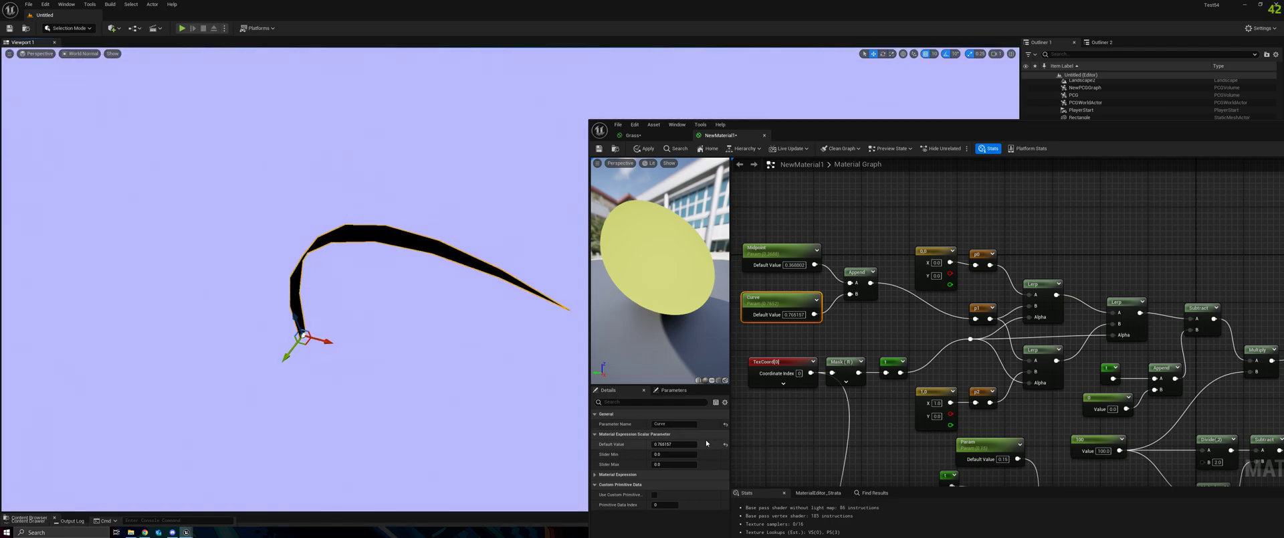
Change the grass material's shading model to Default Lit and apply it to the blade in the level
{"action": "left_click", "coordinate": [735, 438]}
{"action": "left_click", "coordinate": [696, 443]}
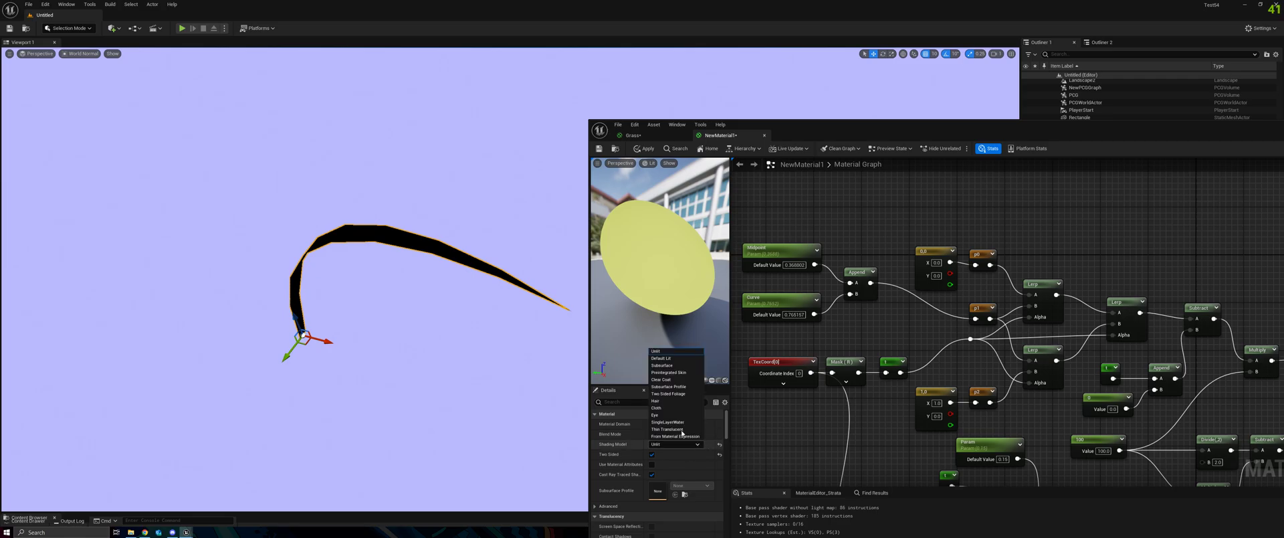
{"action": "left_click", "coordinate": [677, 358]}
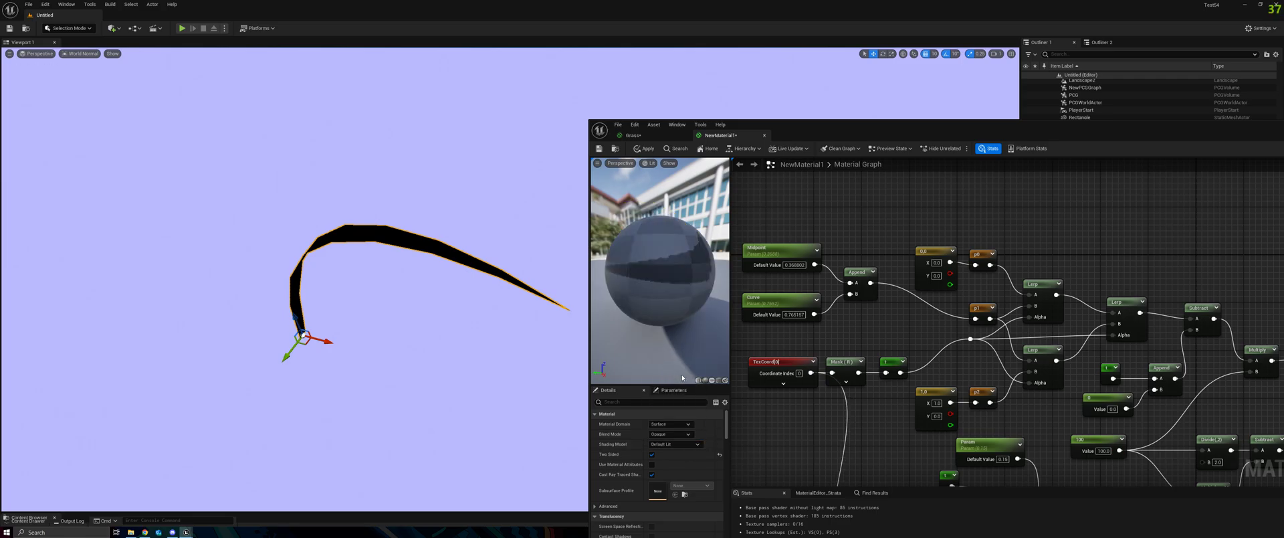
{"action": "left_click", "coordinate": [646, 149]}
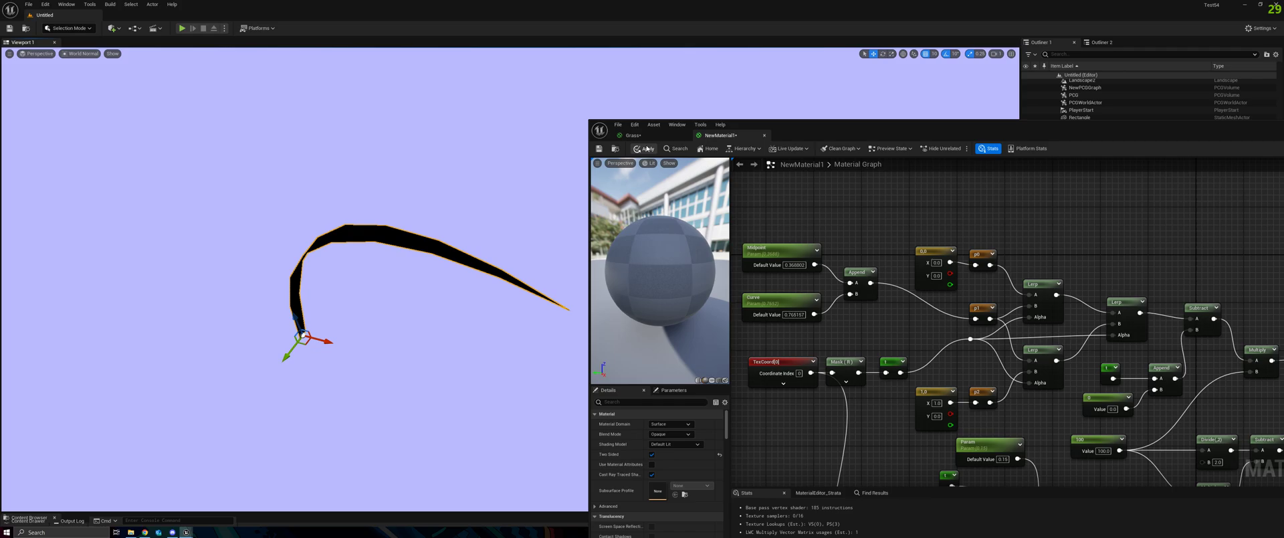
{"action": "left_click_drag", "start_coordinate": [401, 301], "coordinate": [368, 287], "text": "alt"}
Reset the selected blade's rotation to its default and inspect its world normals against the ground
{"action": "left_click_drag", "start_coordinate": [873, 139], "coordinate": [824, 420]}
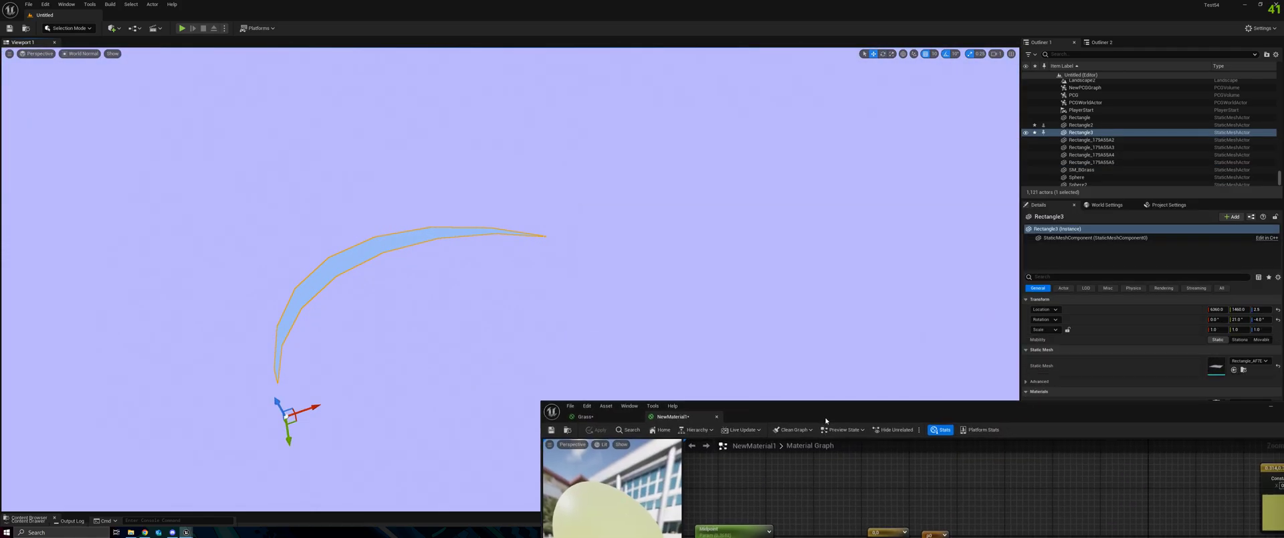
{"action": "left_click", "coordinate": [1278, 319]}
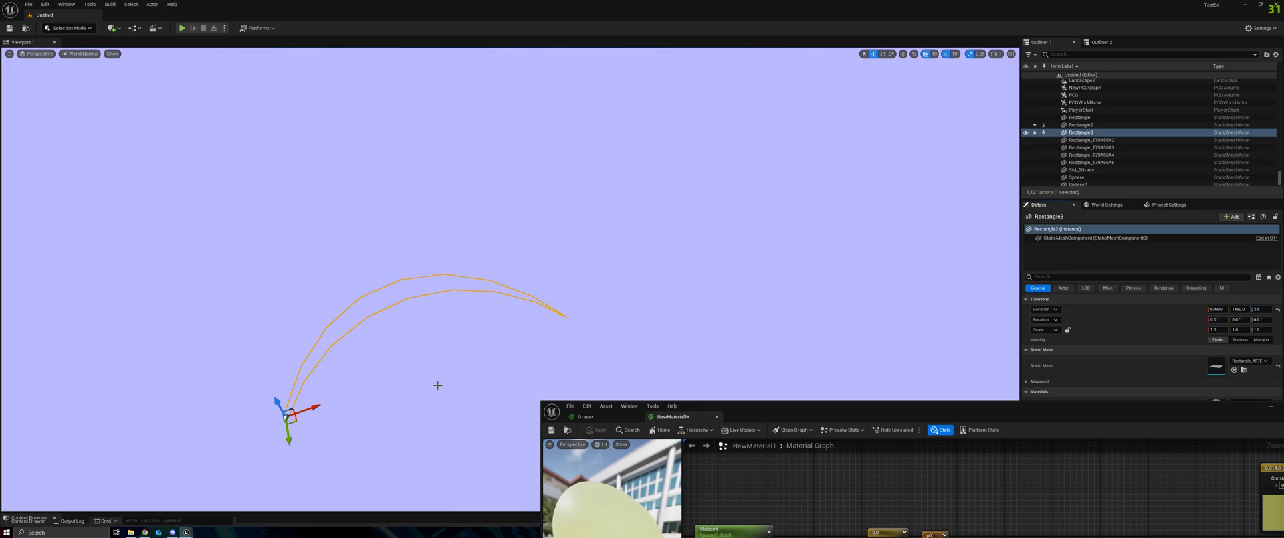
{"action": "right_click_drag", "start_coordinate": [494, 376], "coordinate": [475, 395]}
{"action": "scroll", "coordinate": [514, 371], "scroll_direction": "down", "scroll_amount": 3}
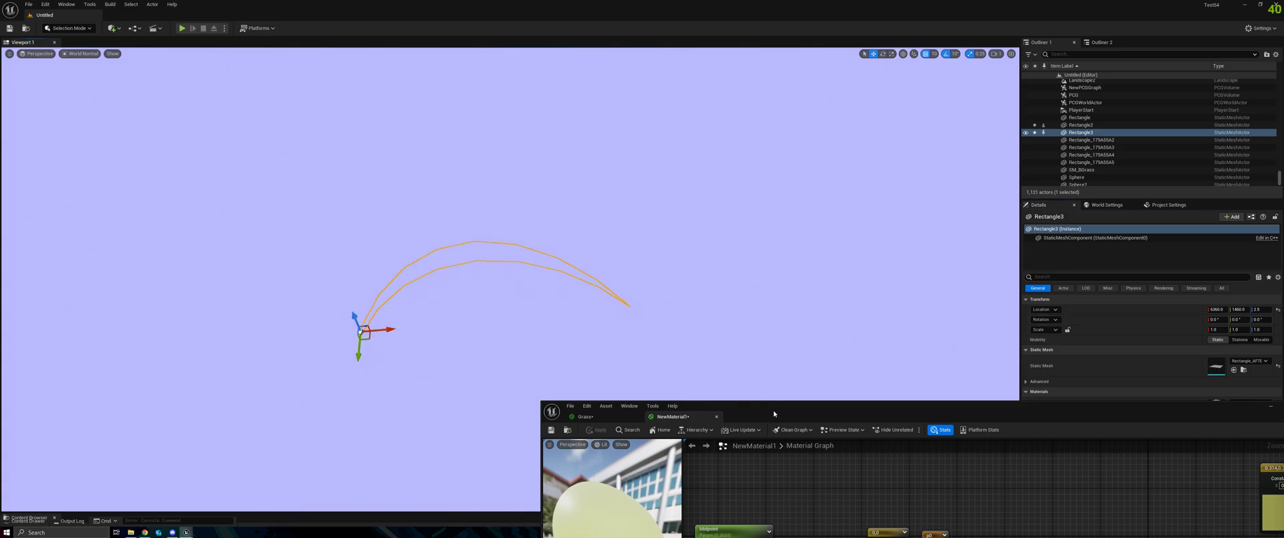
Switch to the browser's Wikipedia Bézier curve article and examine the derivative of the quadratic curve with respect to t
{"action": "left_click_drag", "start_coordinate": [774, 414], "coordinate": [711, 93]}
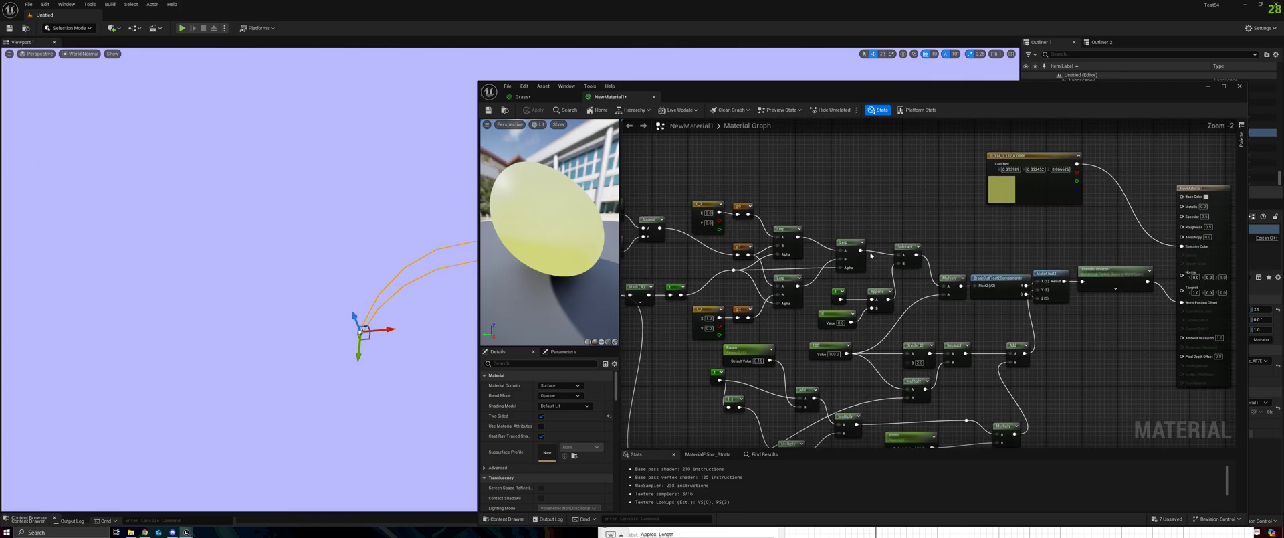
{"action": "left_click", "coordinate": [145, 532]}
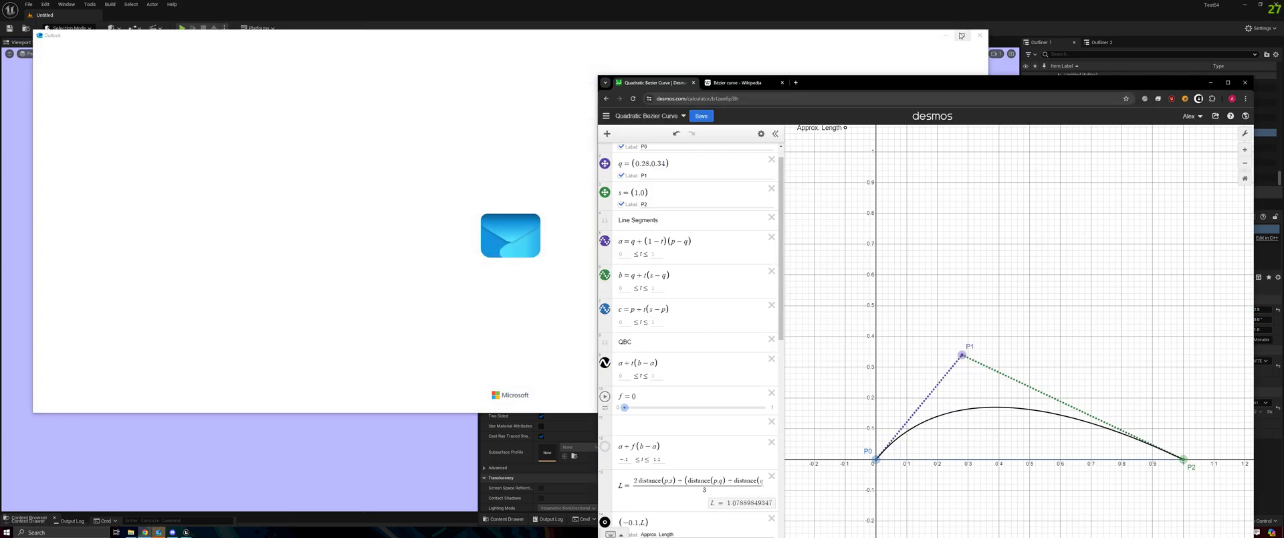
{"action": "left_click", "coordinate": [981, 38]}
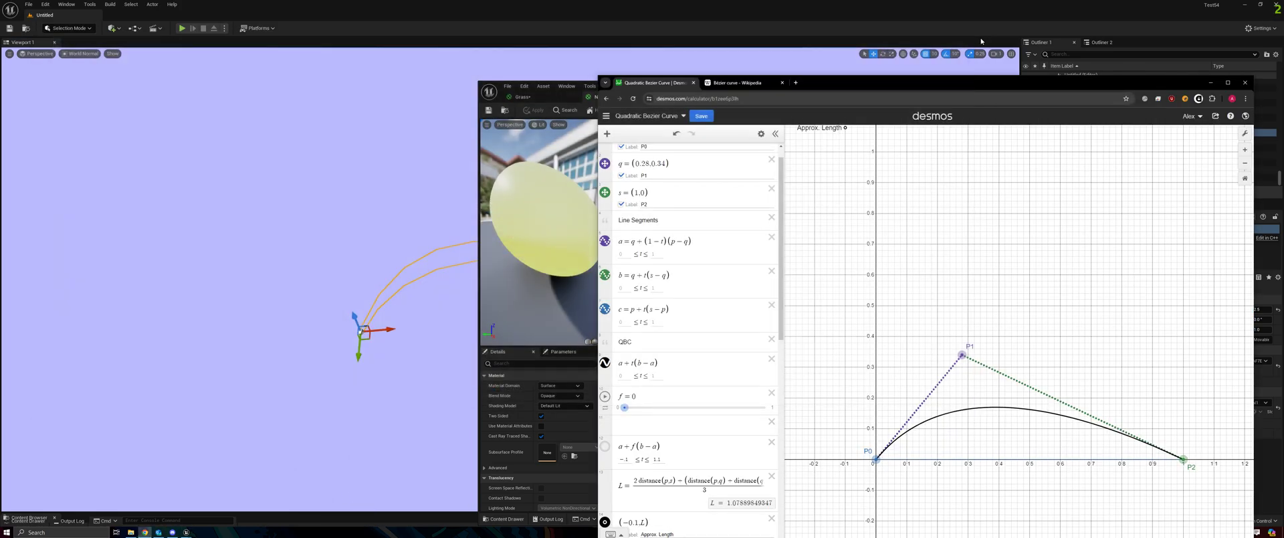
{"action": "left_click_drag", "start_coordinate": [976, 88], "coordinate": [964, 77]}
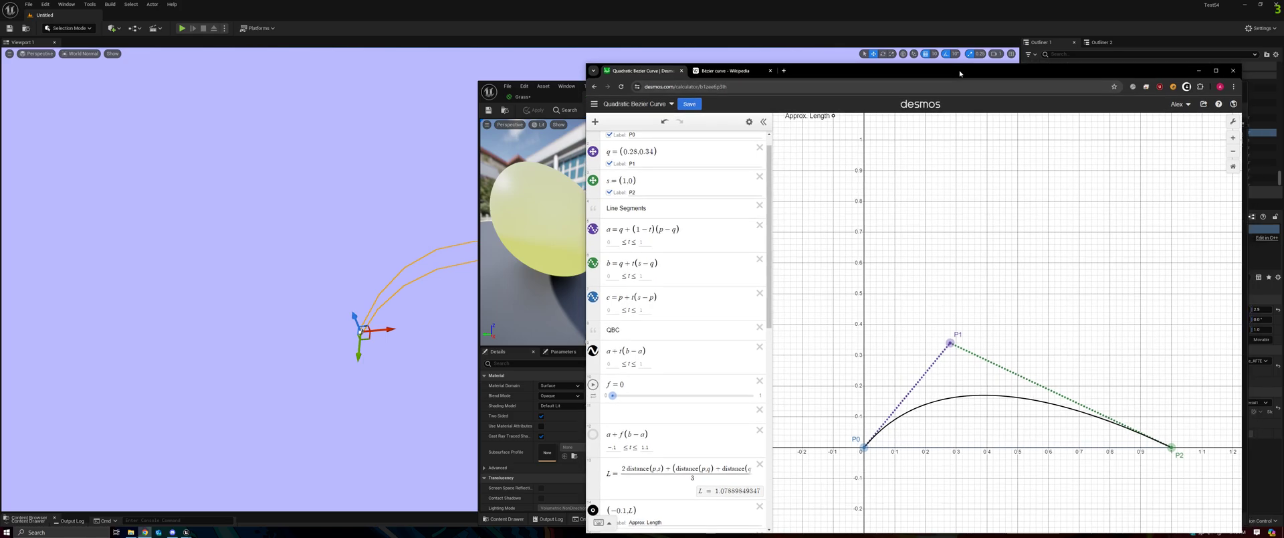
{"action": "left_click", "coordinate": [732, 72]}
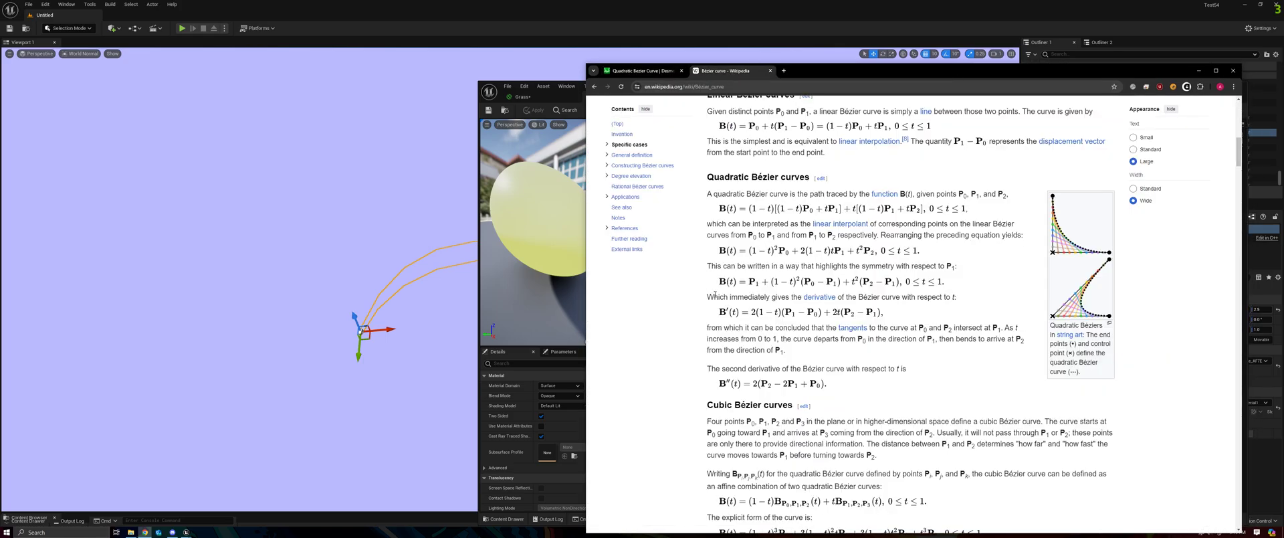
{"action": "left_click_drag", "start_coordinate": [709, 295], "coordinate": [963, 301]}
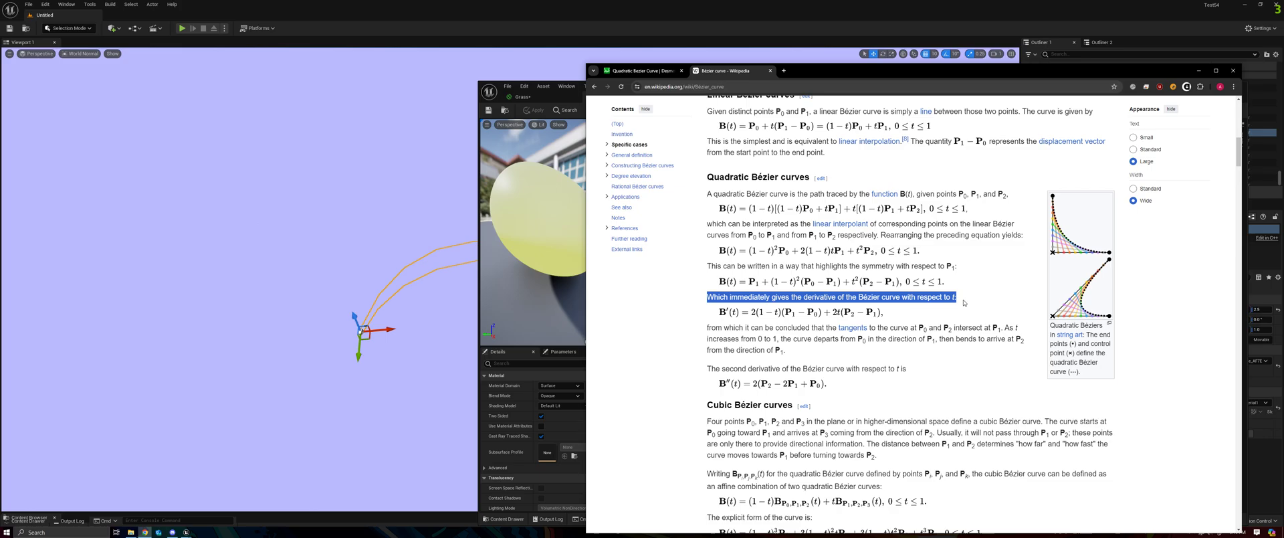
{"action": "left_click", "coordinate": [963, 301]}
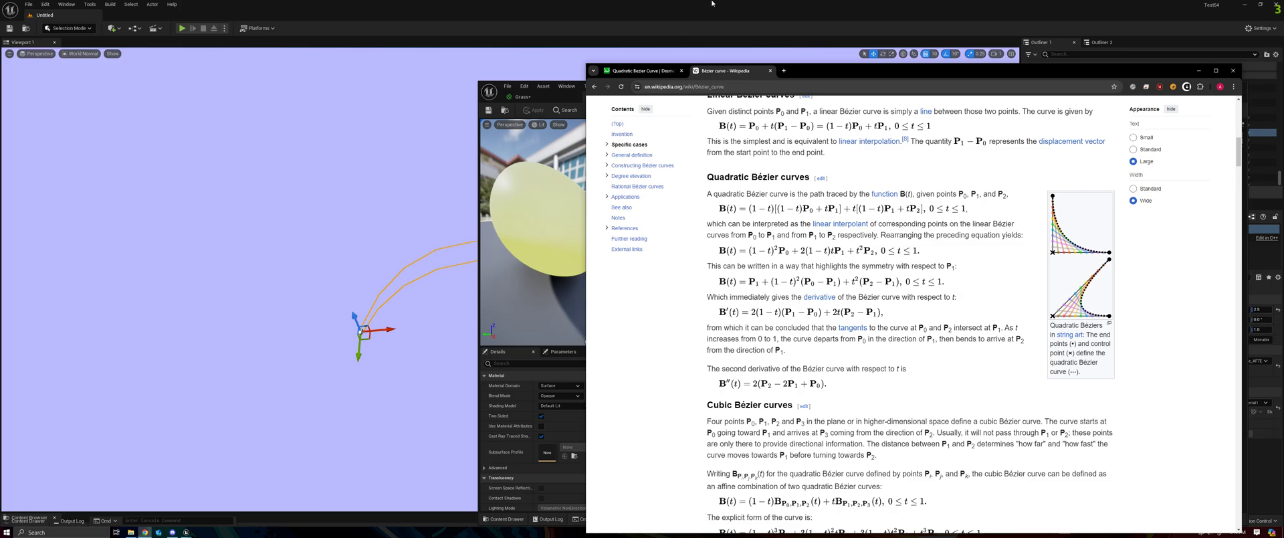
Return to the Unreal material editor, save the grass material and minimize its window to reveal the level
{"action": "key", "text": "alt+Tab"}
{"action": "left_click_drag", "start_coordinate": [709, 91], "coordinate": [680, 114]}
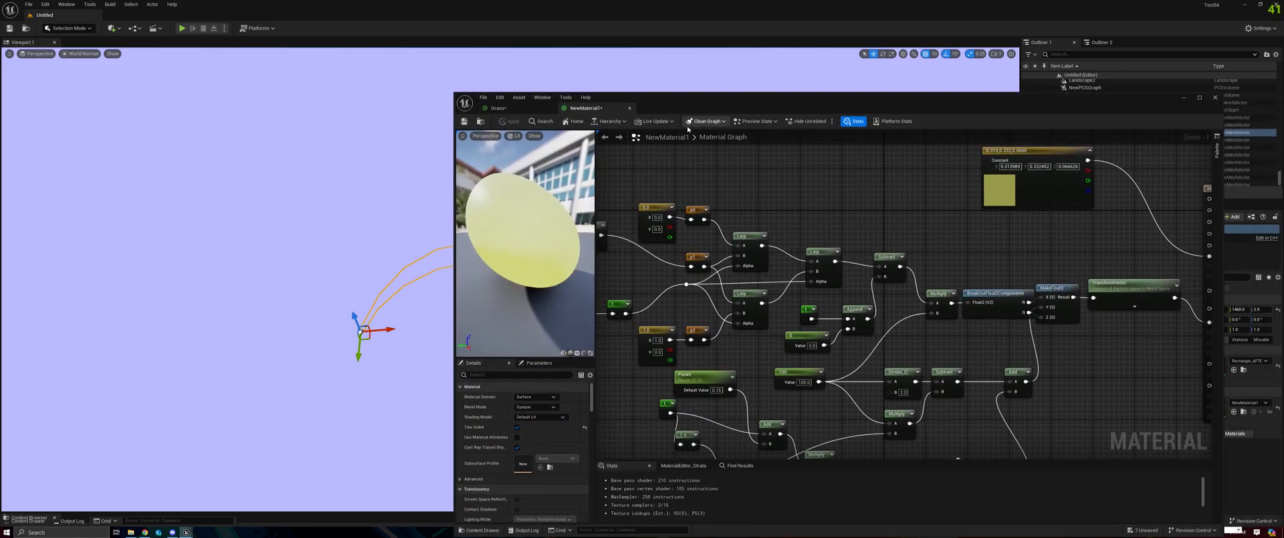
{"action": "left_click", "coordinate": [464, 121]}
{"action": "mouse_move", "coordinate": [713, 108]}
{"action": "left_mouse_down"}
{"action": "mouse_move", "coordinate": [770, 151]}
{"action": "mouse_move", "coordinate": [708, 122]}
{"action": "left_mouse_up"}
{"action": "left_click", "coordinate": [1178, 113]}
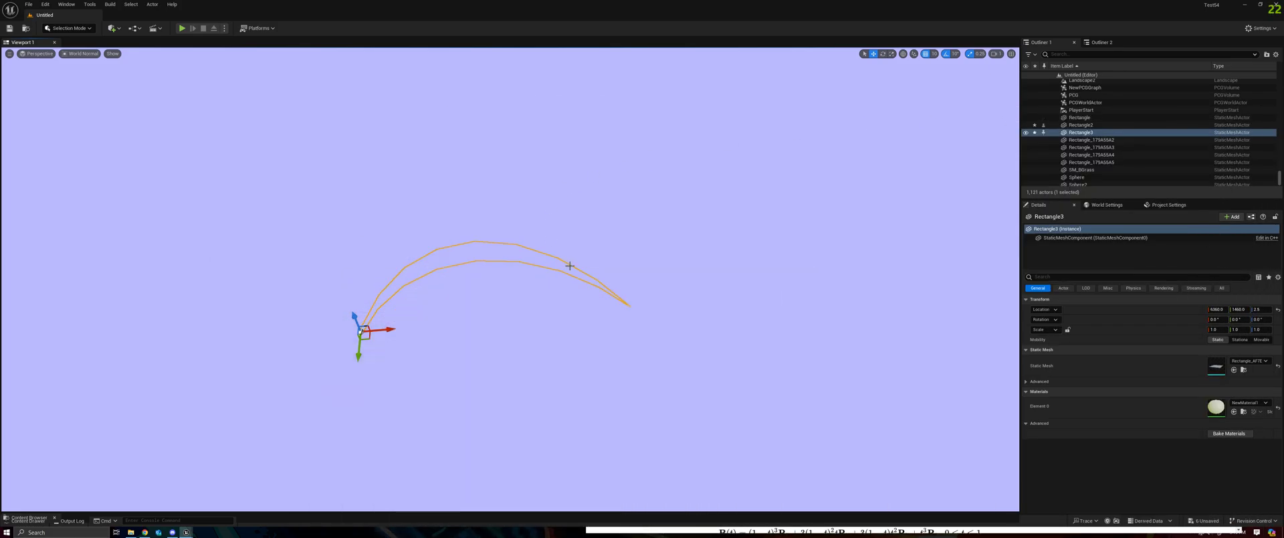
Return the viewport to Lit view mode and inspect the shading of the curved blade
{"action": "left_click_drag", "start_coordinate": [570, 265], "coordinate": [543, 290], "text": "alt"}
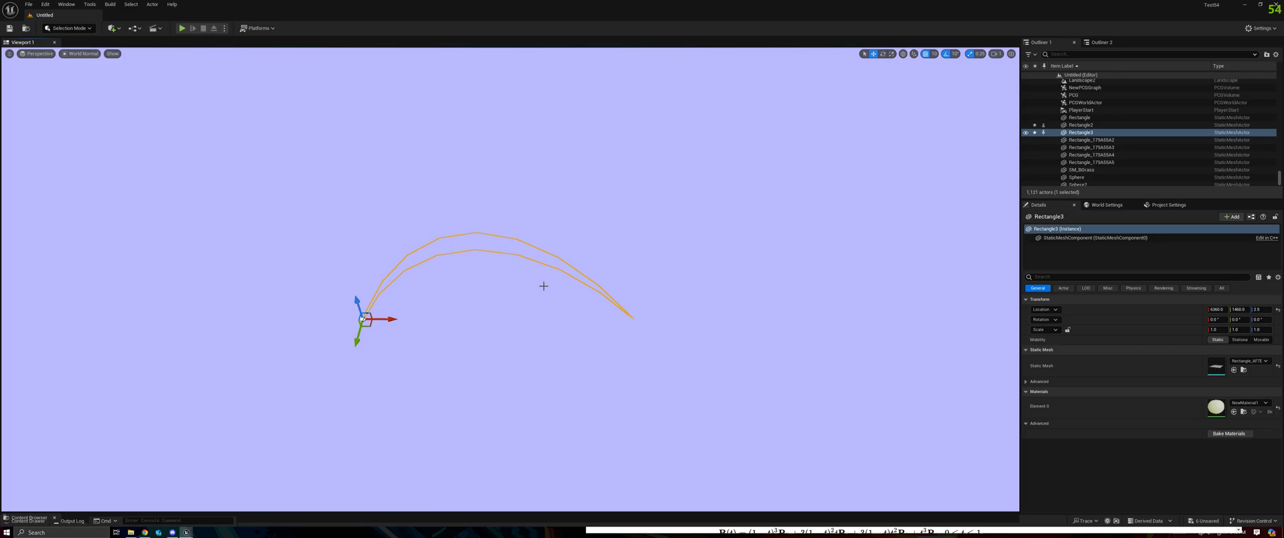
{"action": "left_click", "coordinate": [80, 53]}
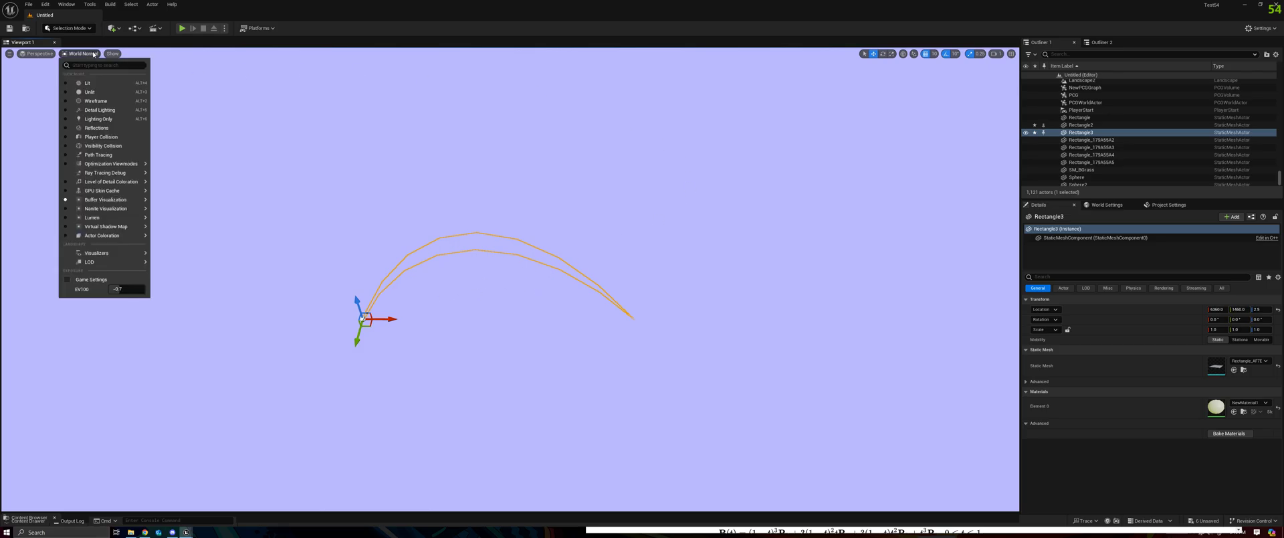
{"action": "left_click", "coordinate": [81, 85]}
{"action": "right_click_drag", "start_coordinate": [579, 317], "coordinate": [587, 347]}
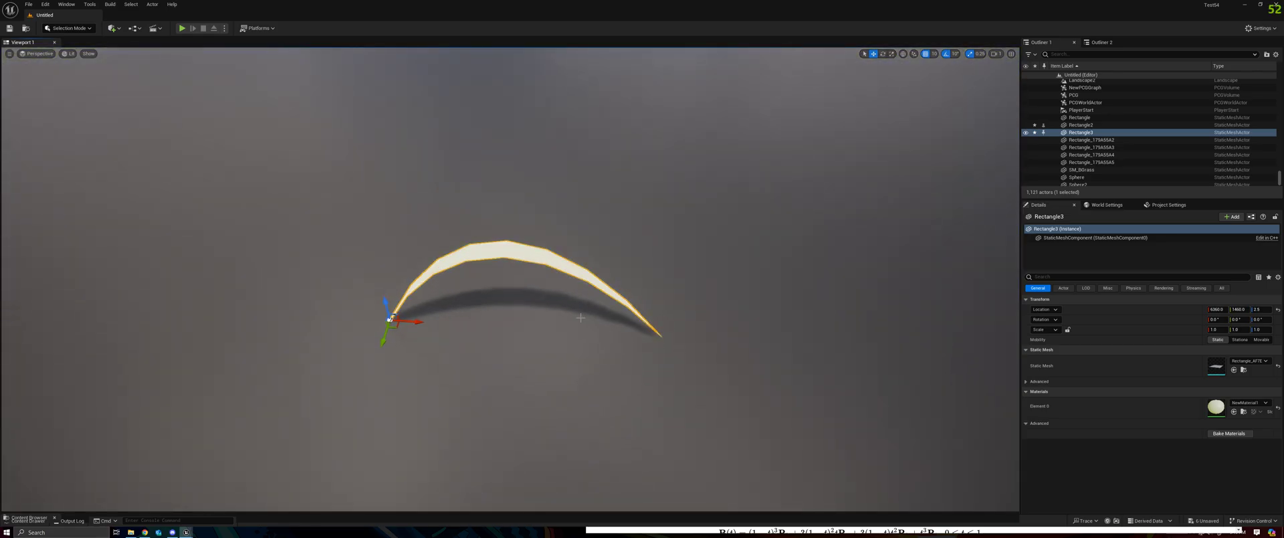